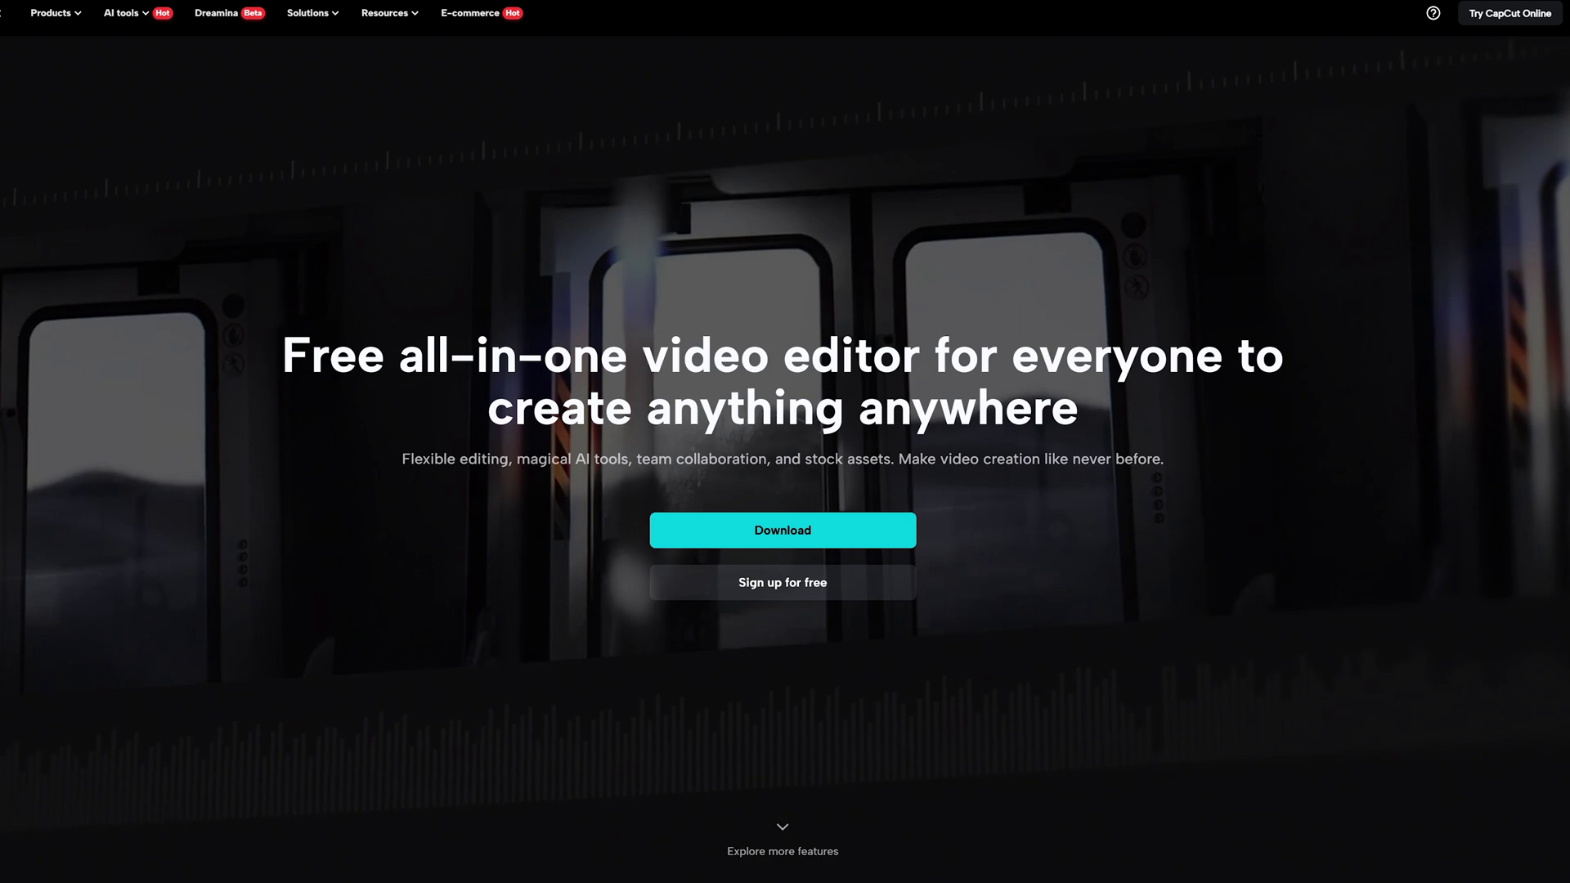
Scroll down the CapCut homepage to leave the download page.
scroll(785, 441, down, 10)
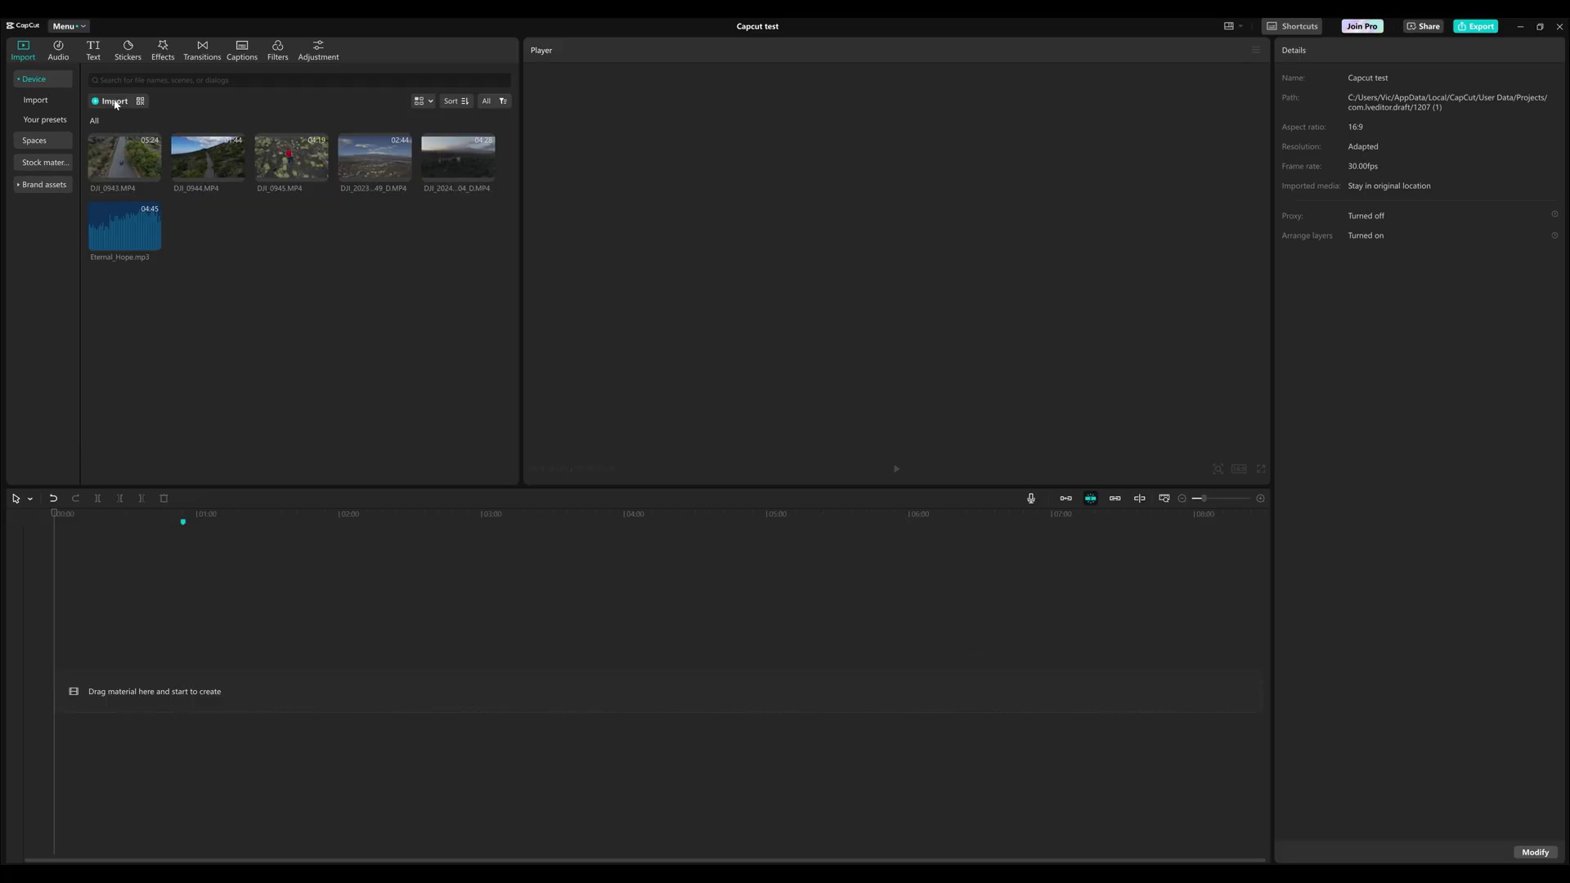
Import the screen recording from Movavi > Drone long exposure photo into the media library.
click(115, 100)
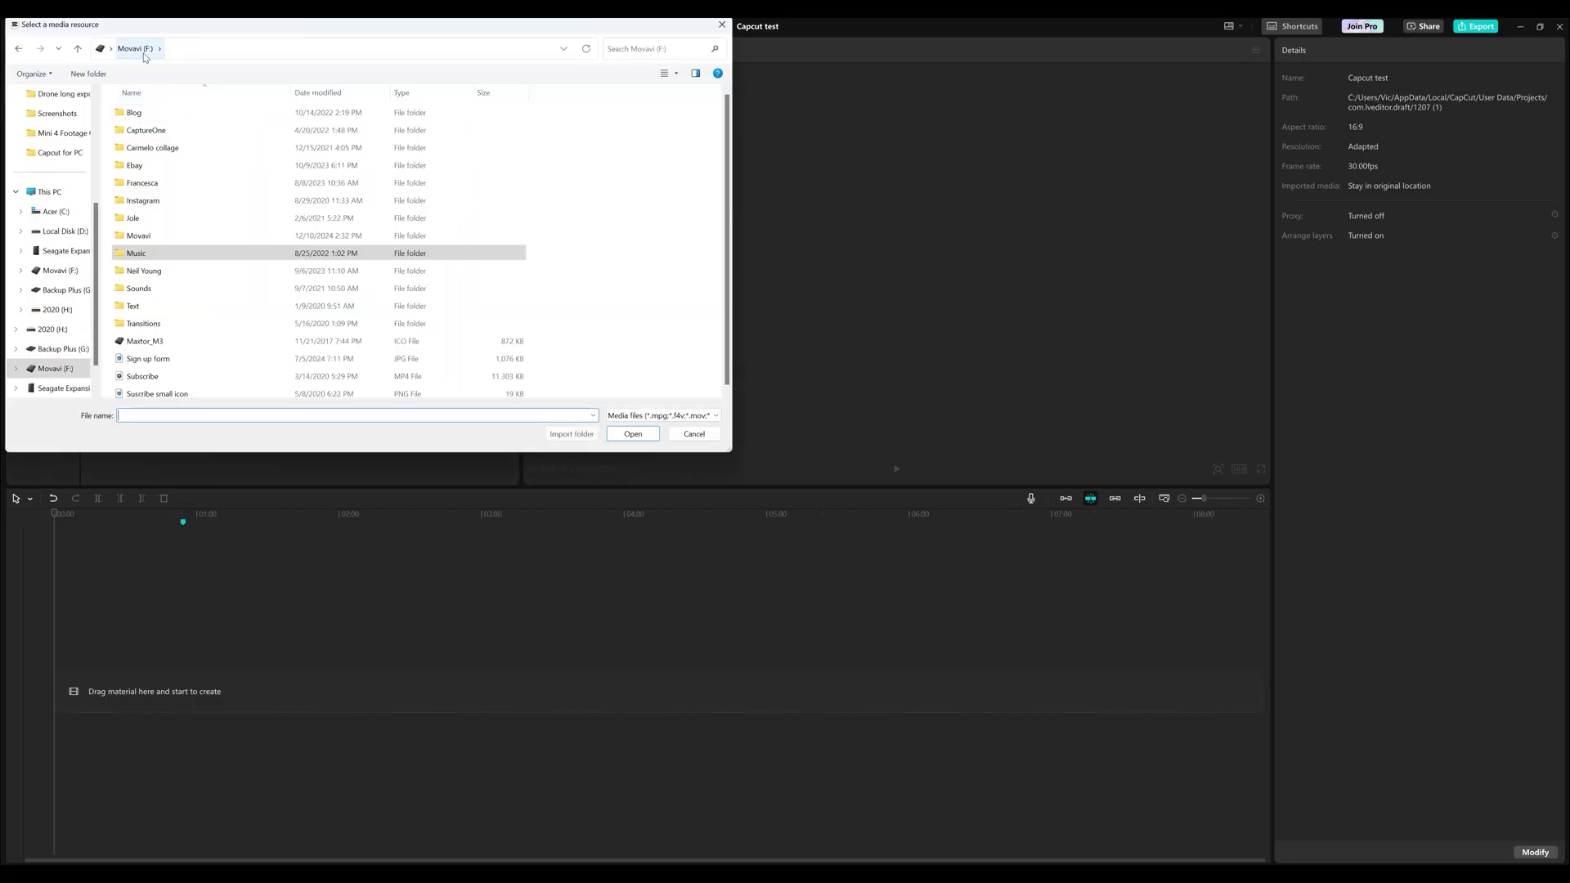
double_click(141, 237)
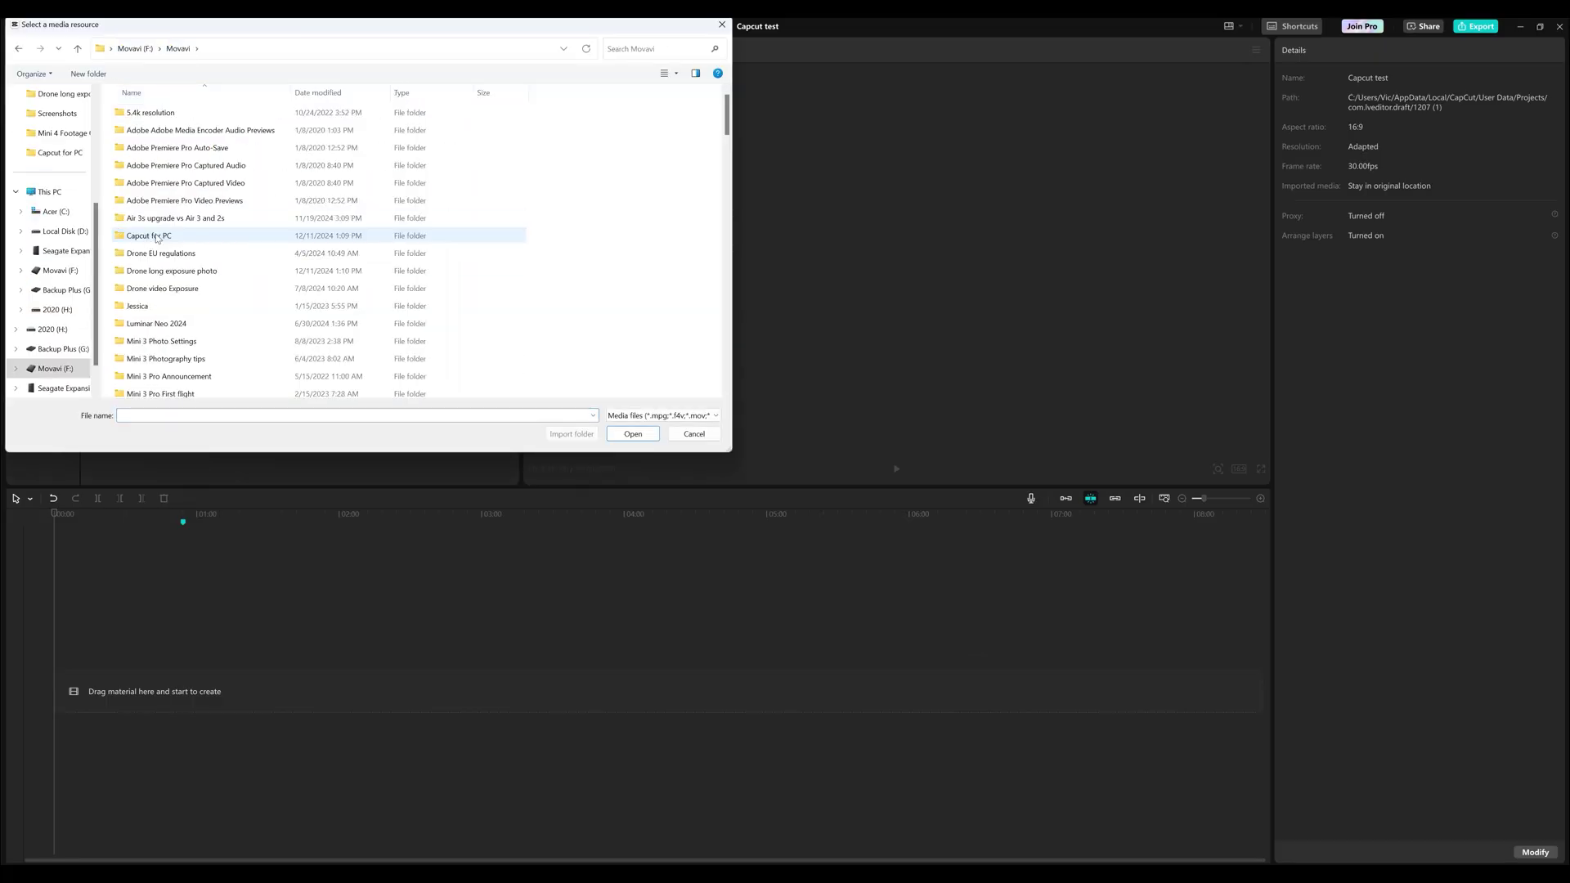
double_click(174, 274)
double_click(414, 266)
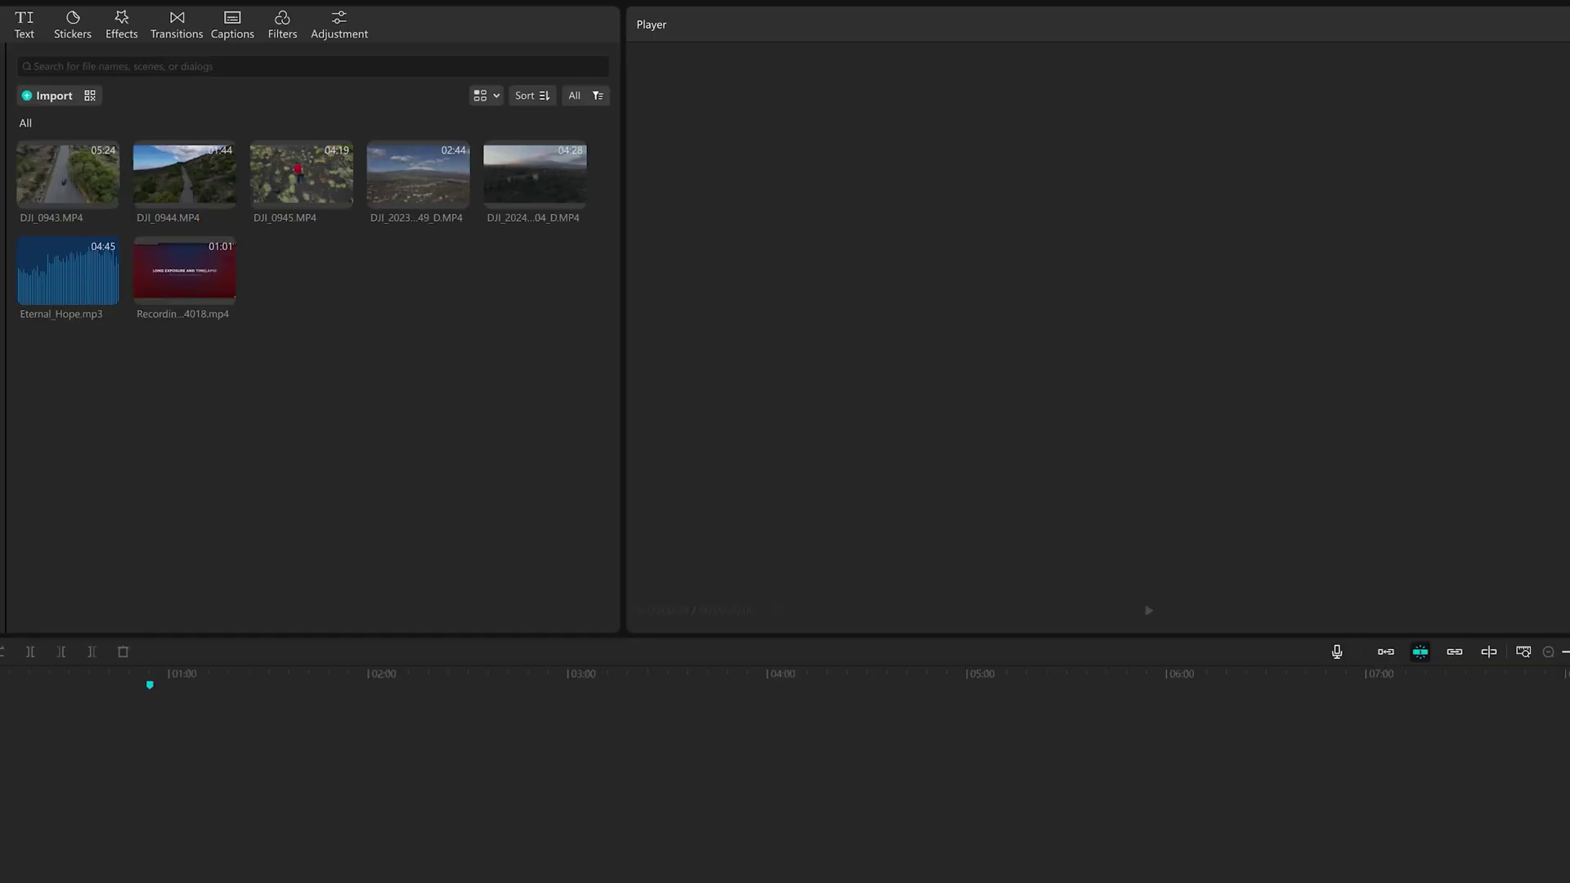
click(62, 169)
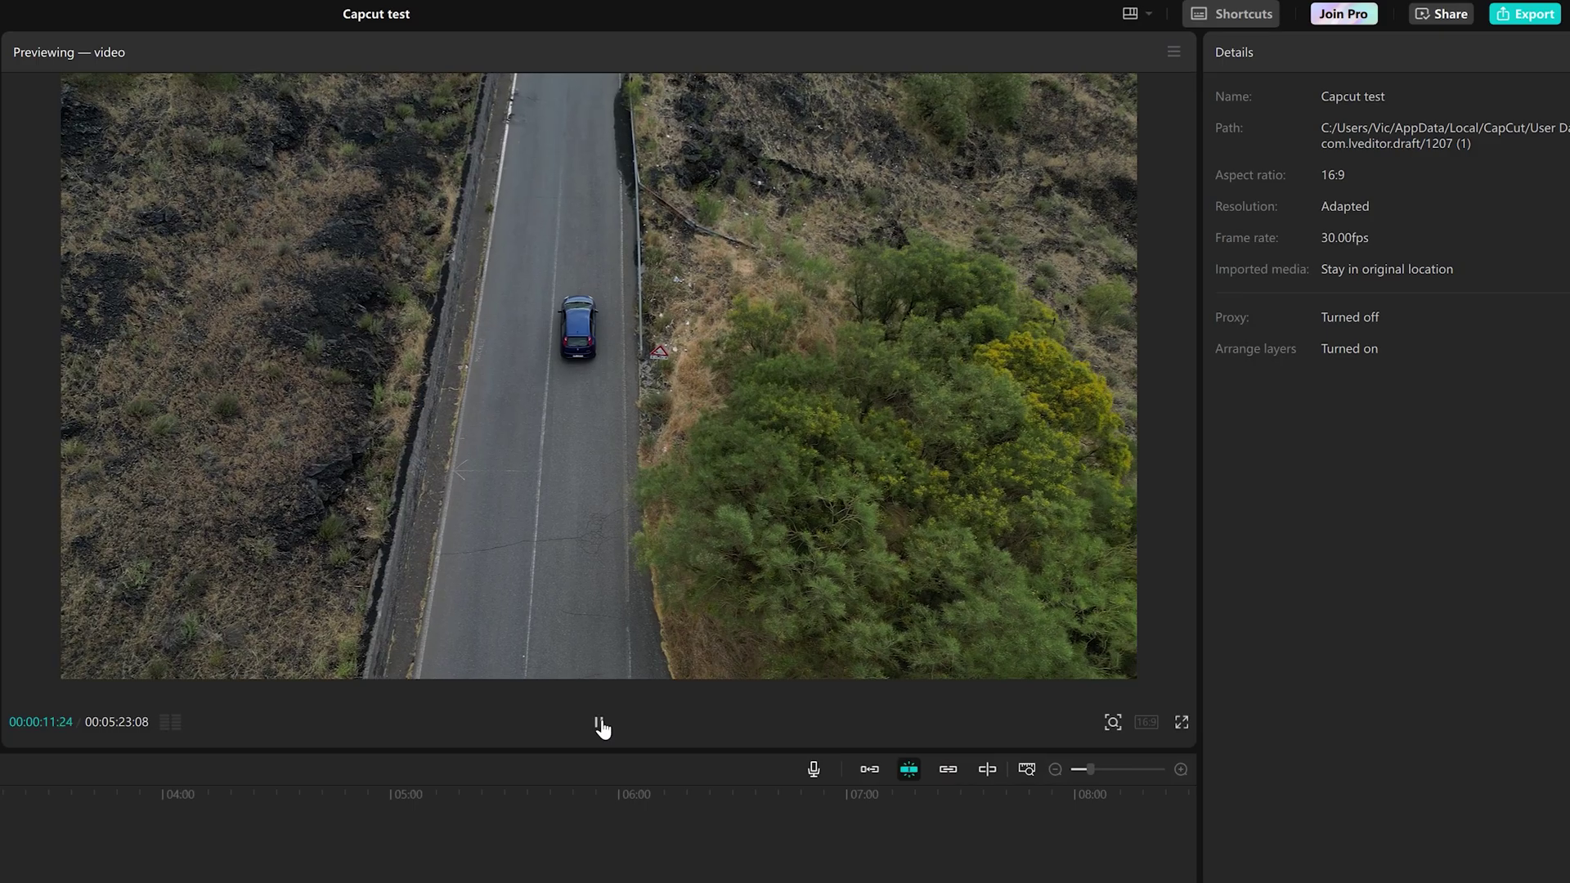
click(597, 722)
click(1112, 722)
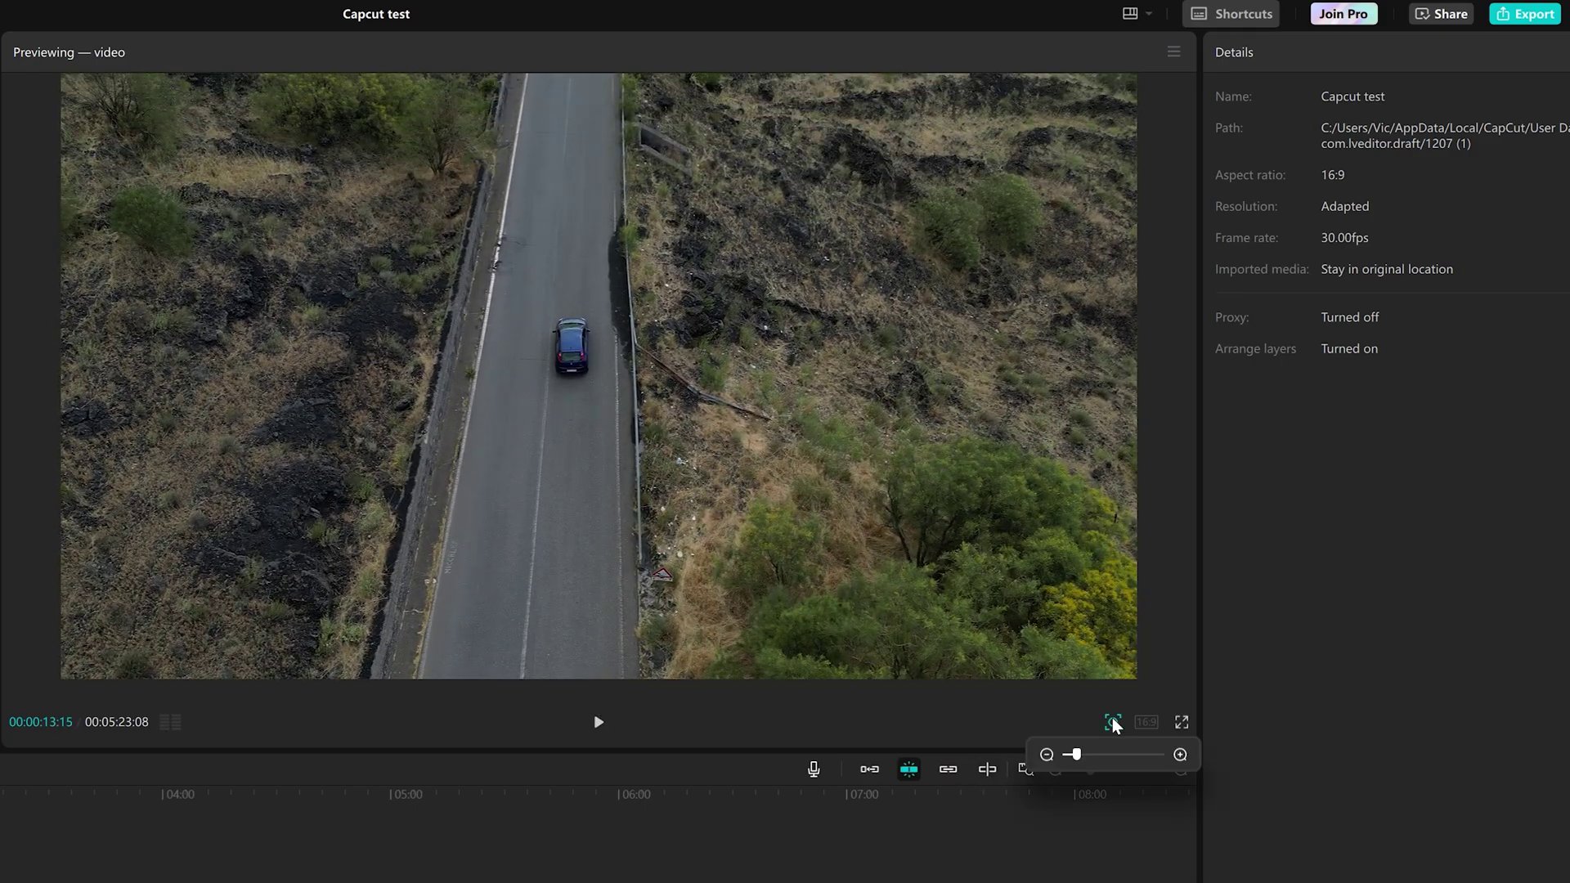
mouse_move(1073, 765)
mouse_down()
mouse_move(1104, 750)
mouse_move(1080, 753)
mouse_up()
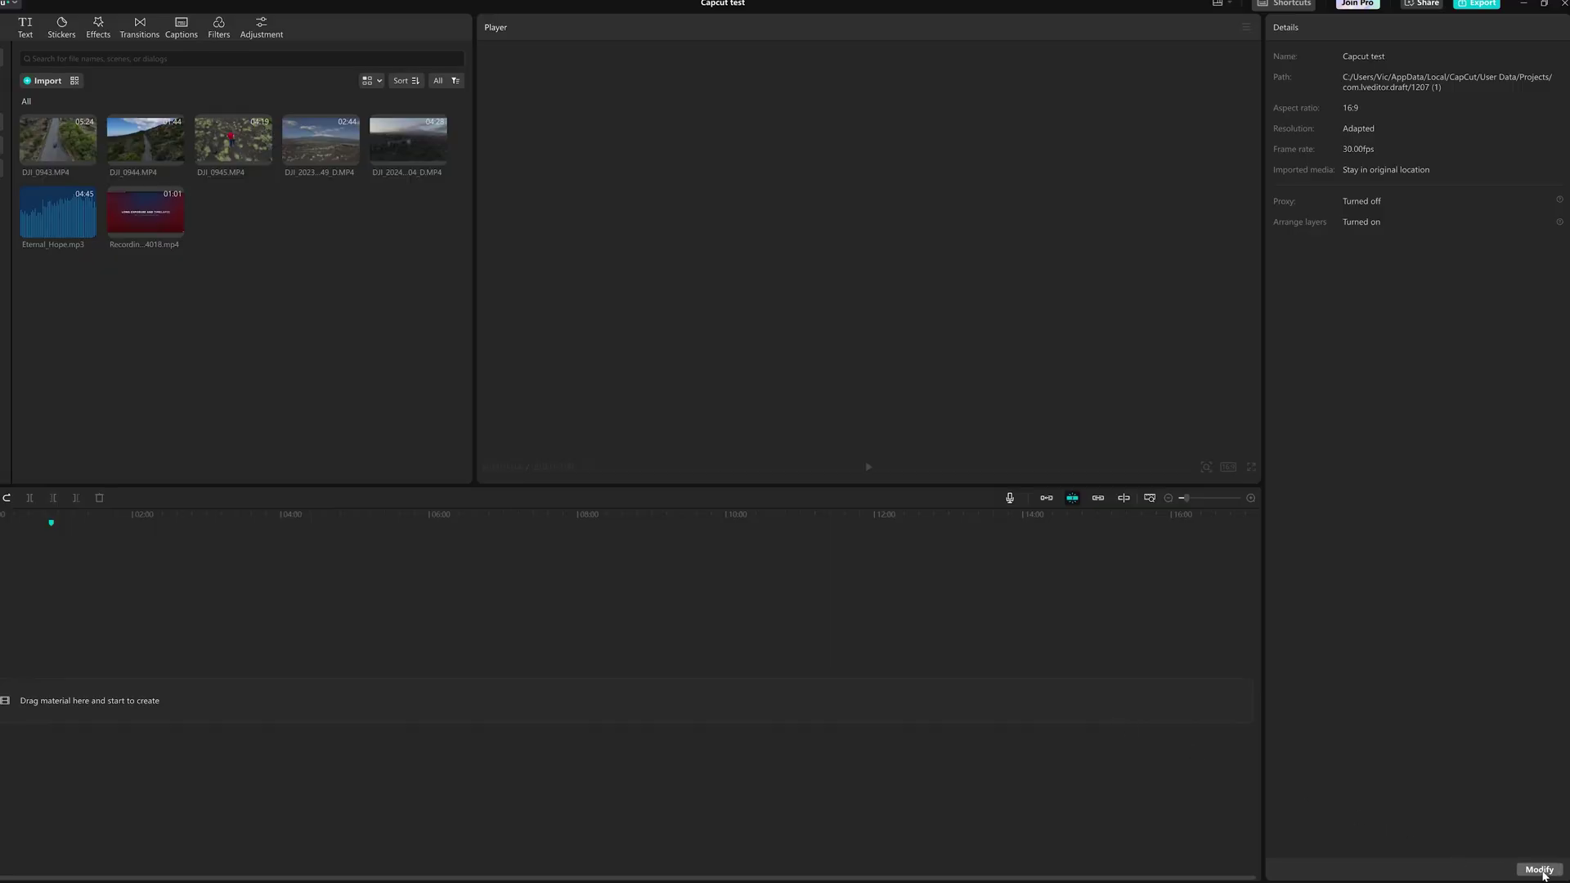
Rename the project 'Capcut tutorial', set the frame rate to 24.00 fps, and save.
click(1541, 870)
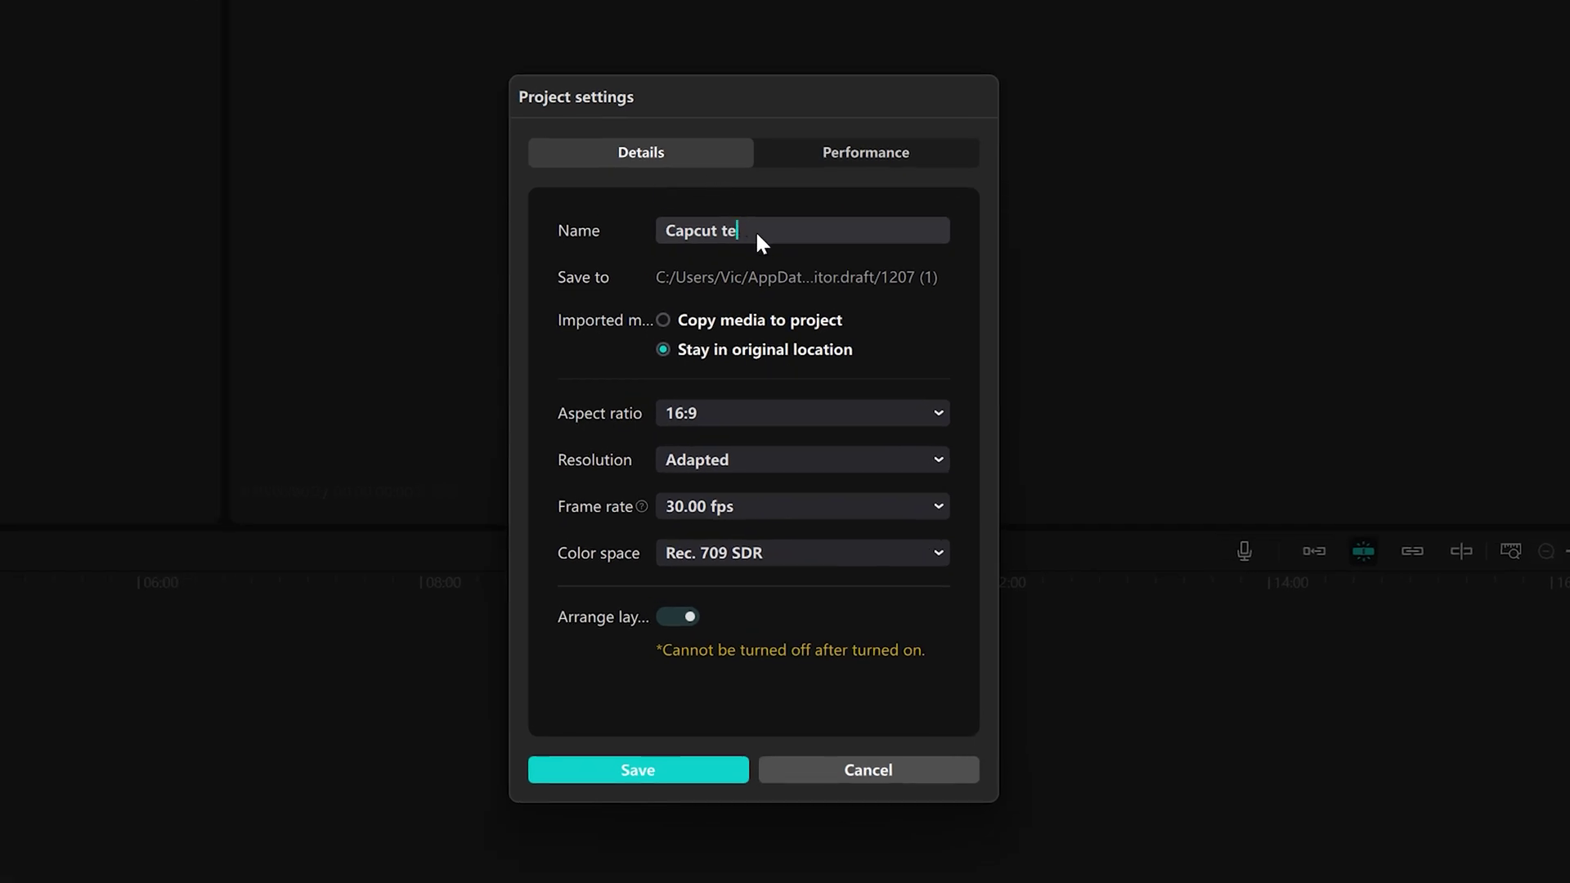
text(Capcut tutorial)
click(941, 505)
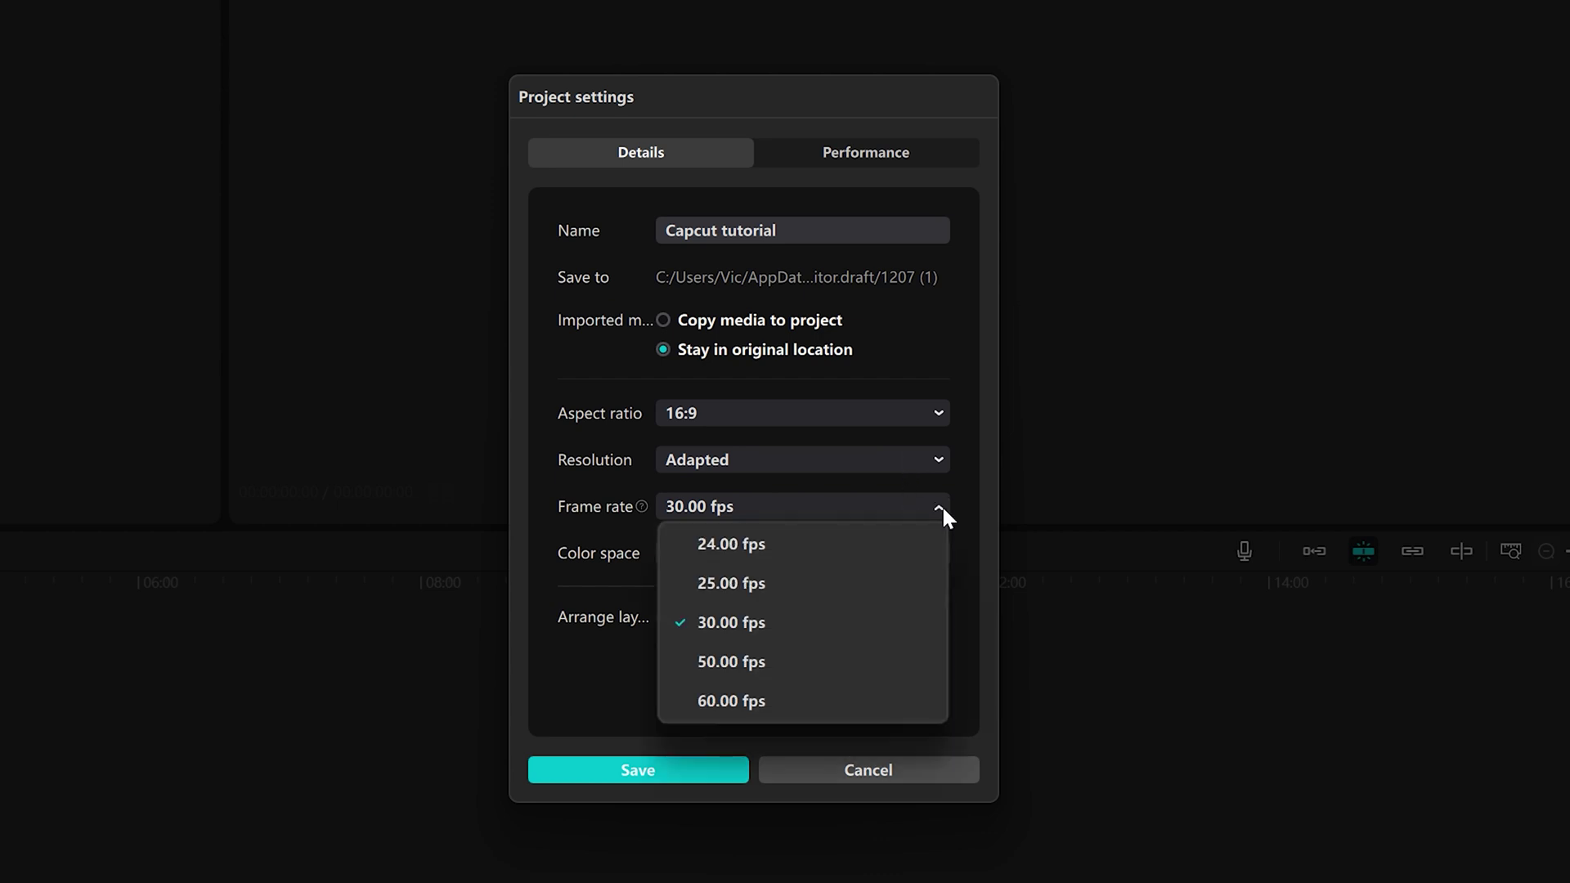
click(852, 556)
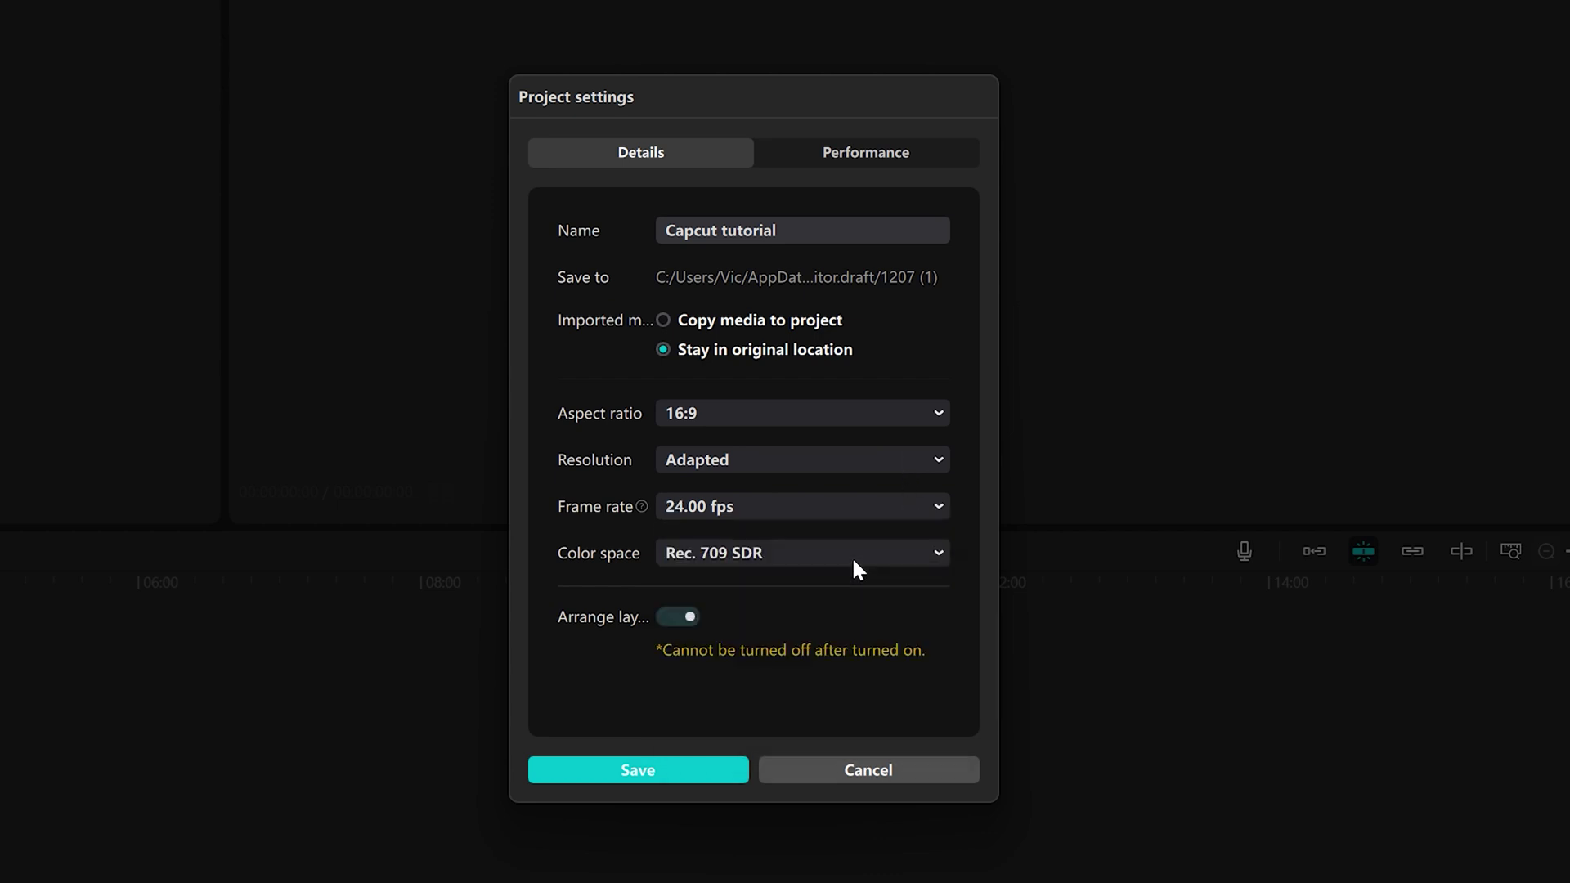
click(680, 768)
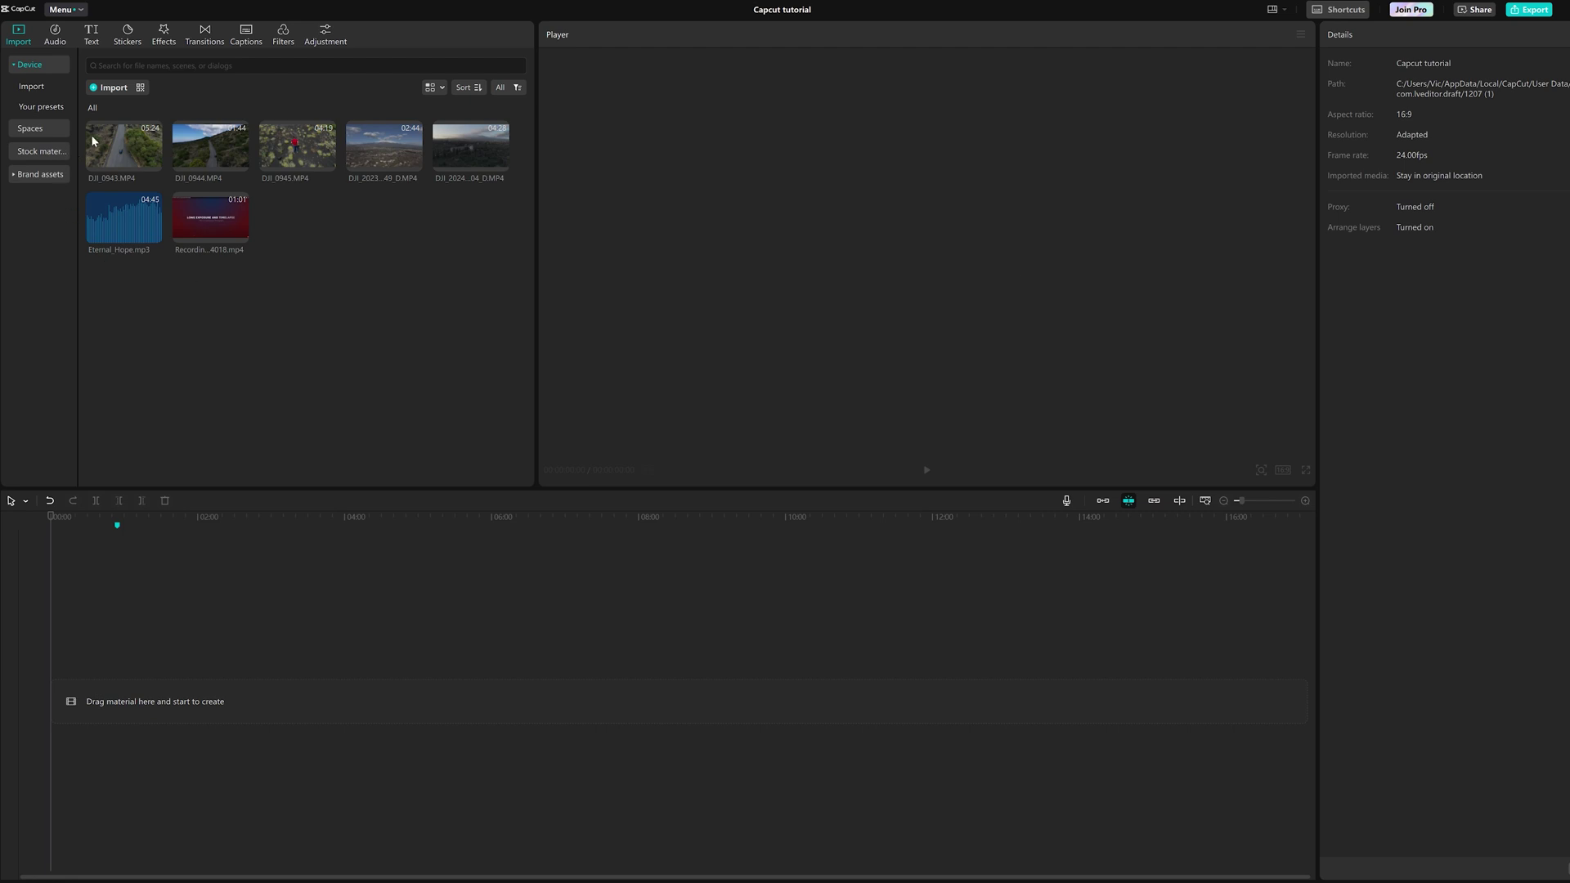
Add DJI_0943 to the timeline and cut it at about the two-minute mark.
mouse_move(121, 147)
drag(121, 147, 176, 697)
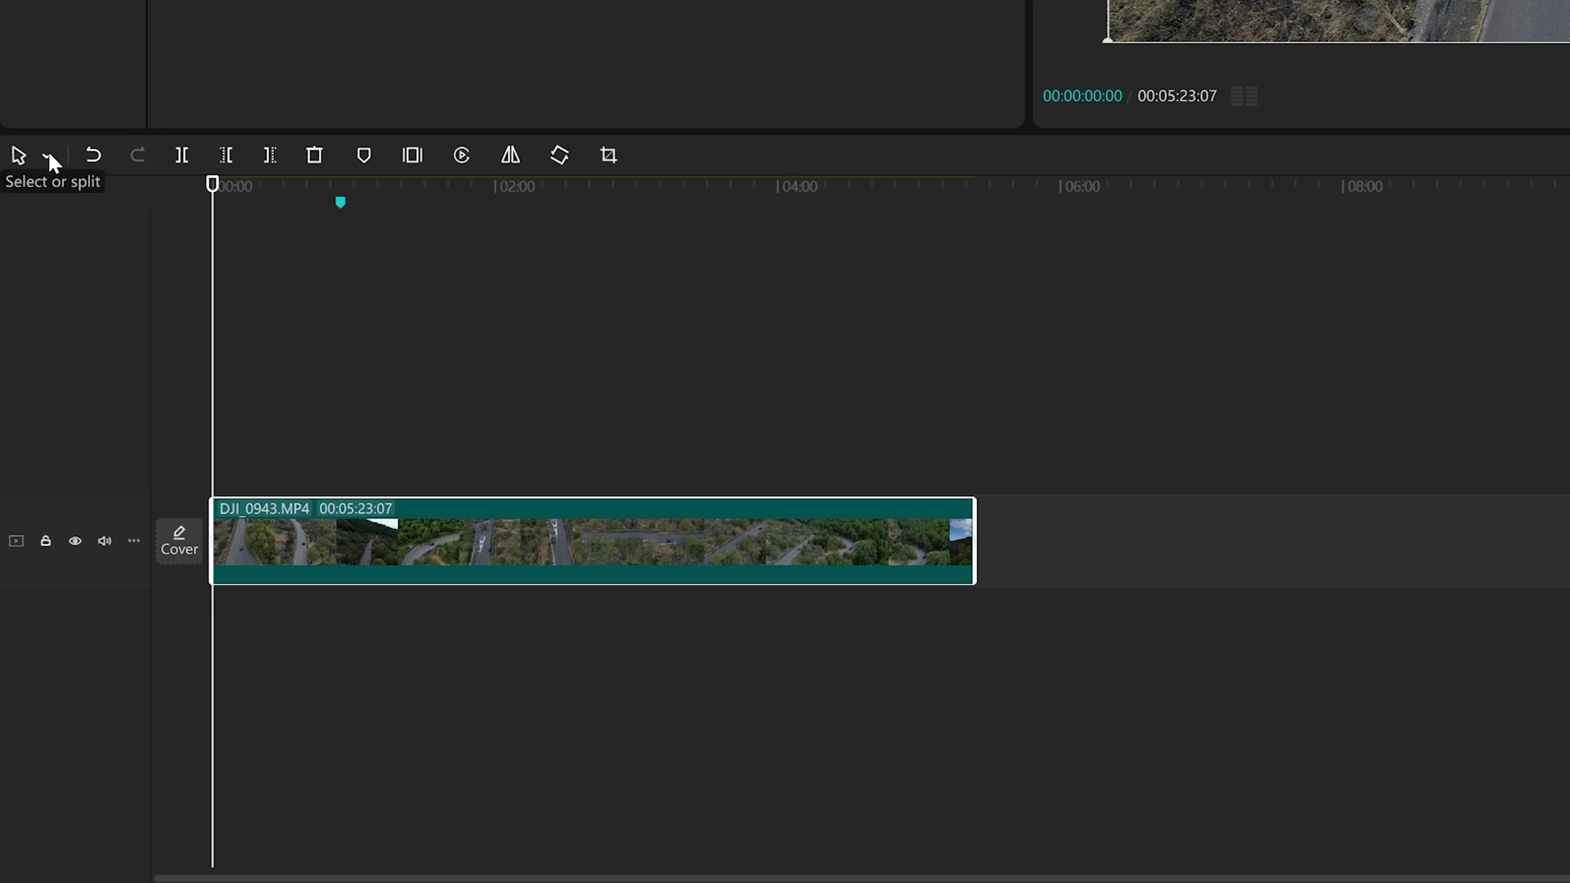
click(49, 155)
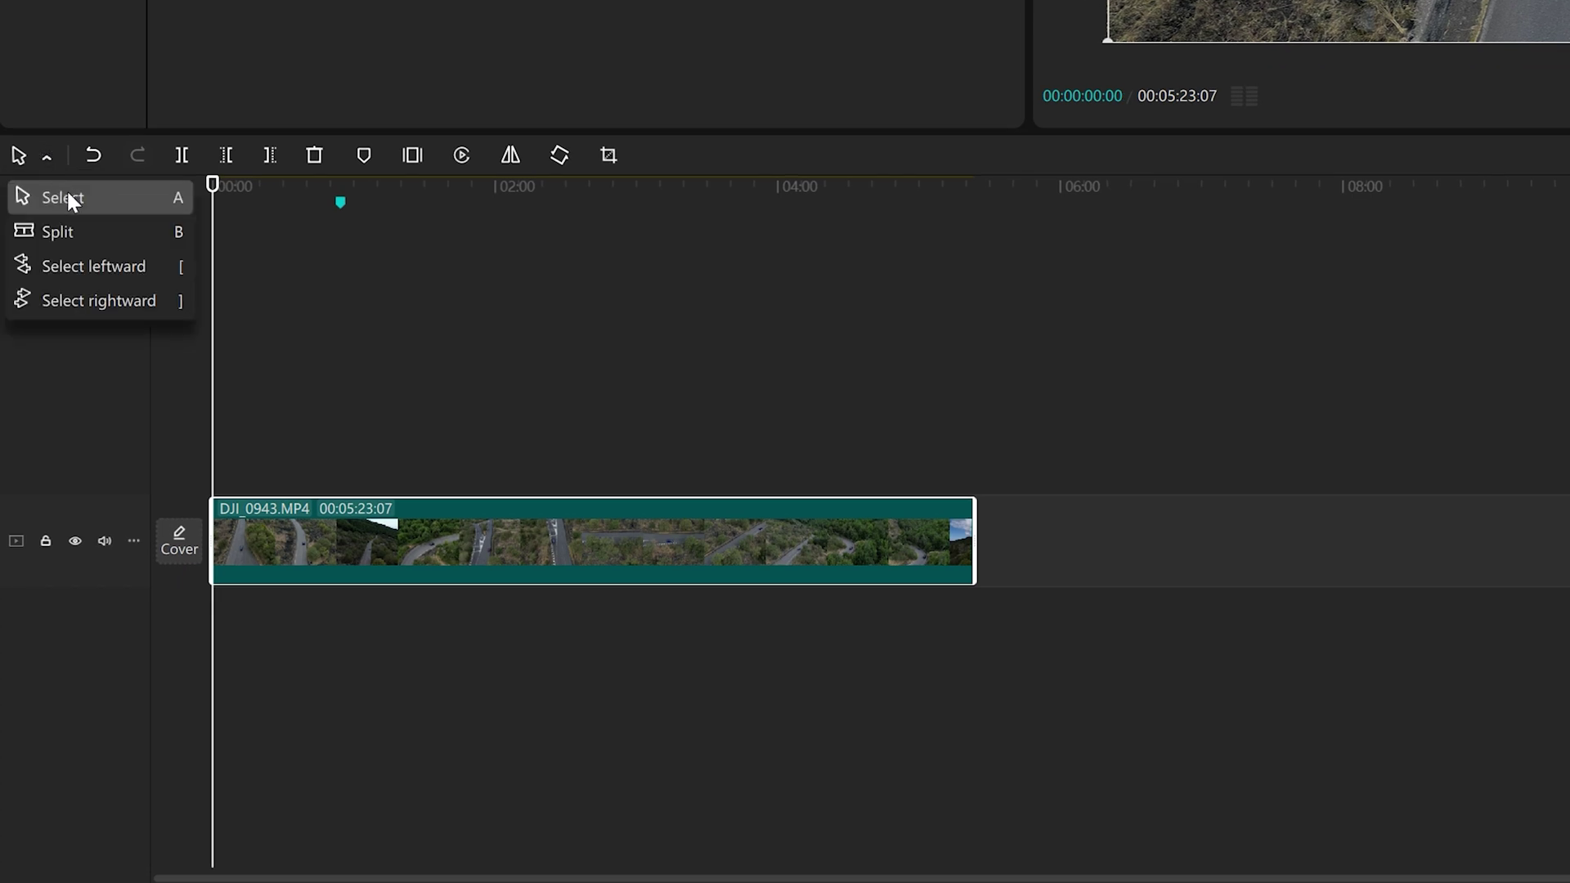
click(88, 236)
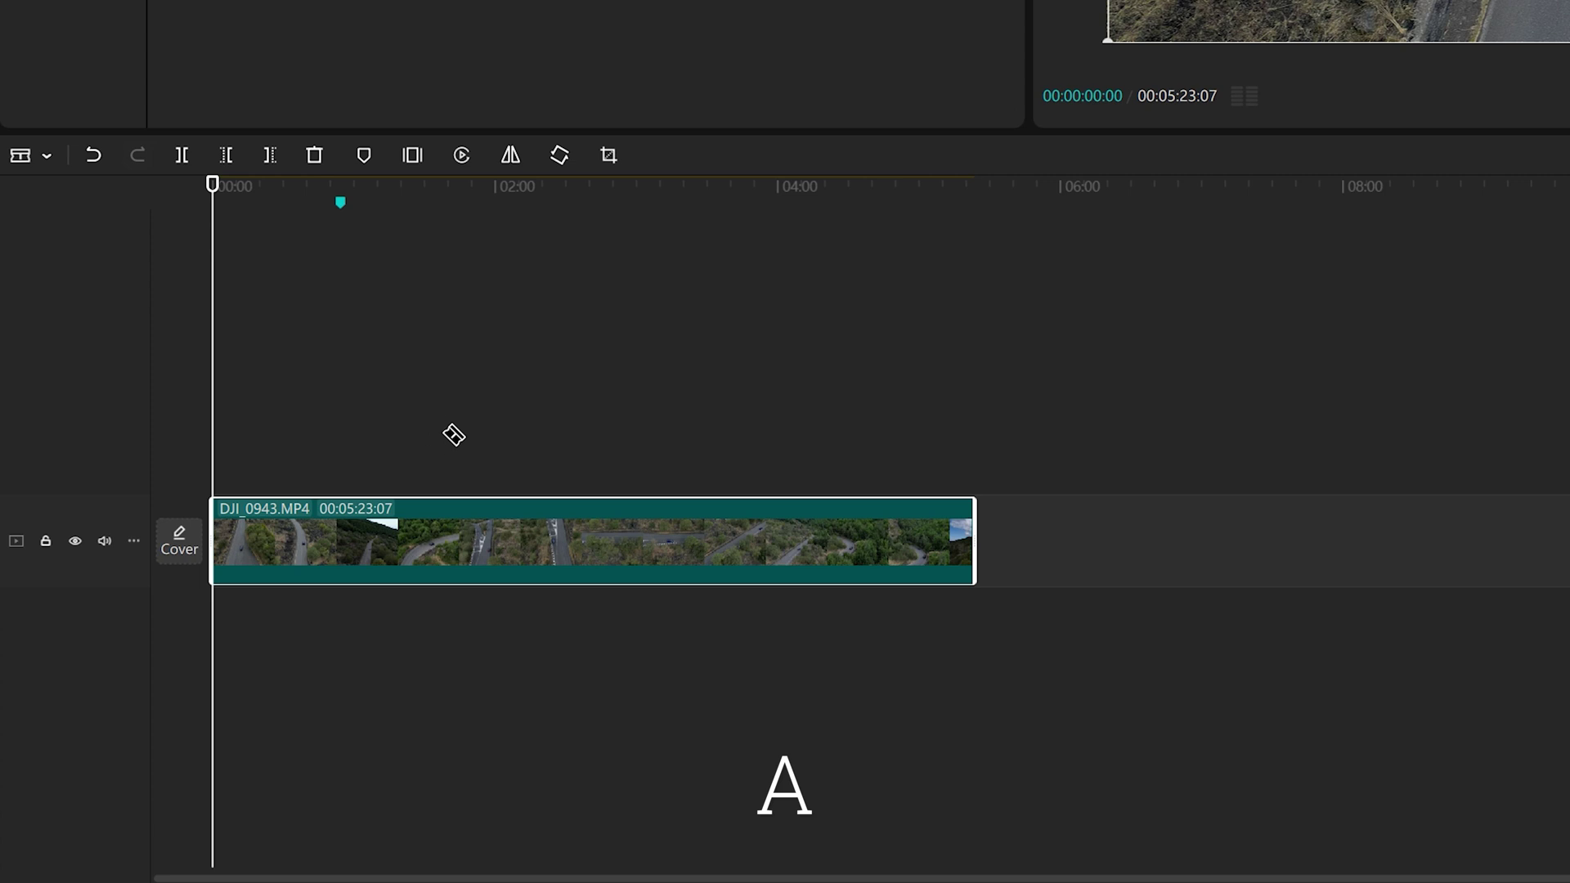
click(502, 538)
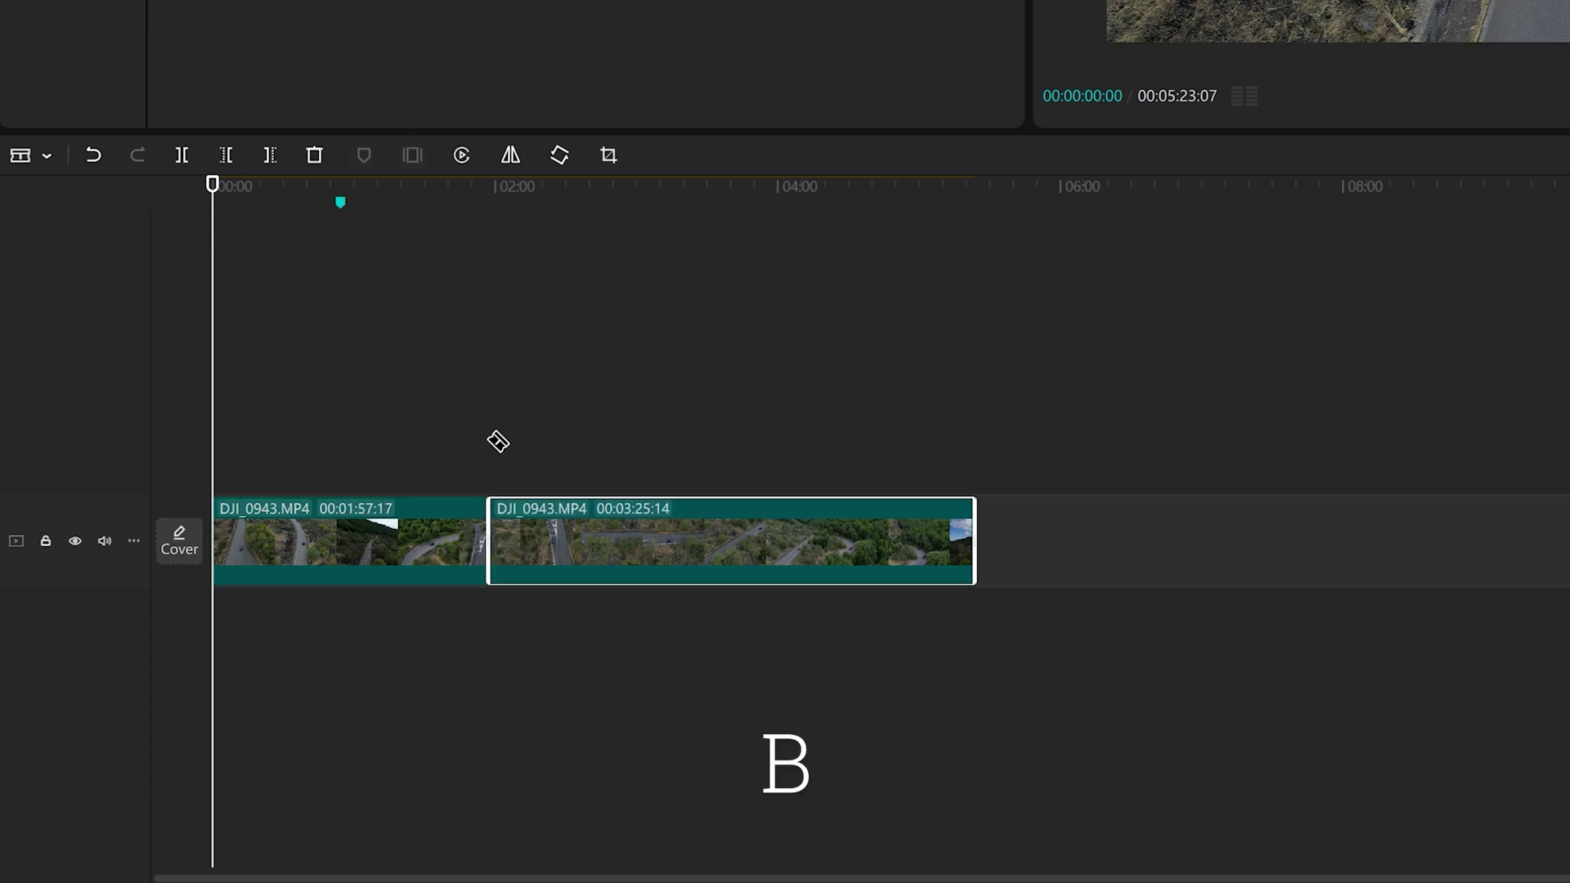
Select all clips left of a cut, then all clips right of another.
click(47, 156)
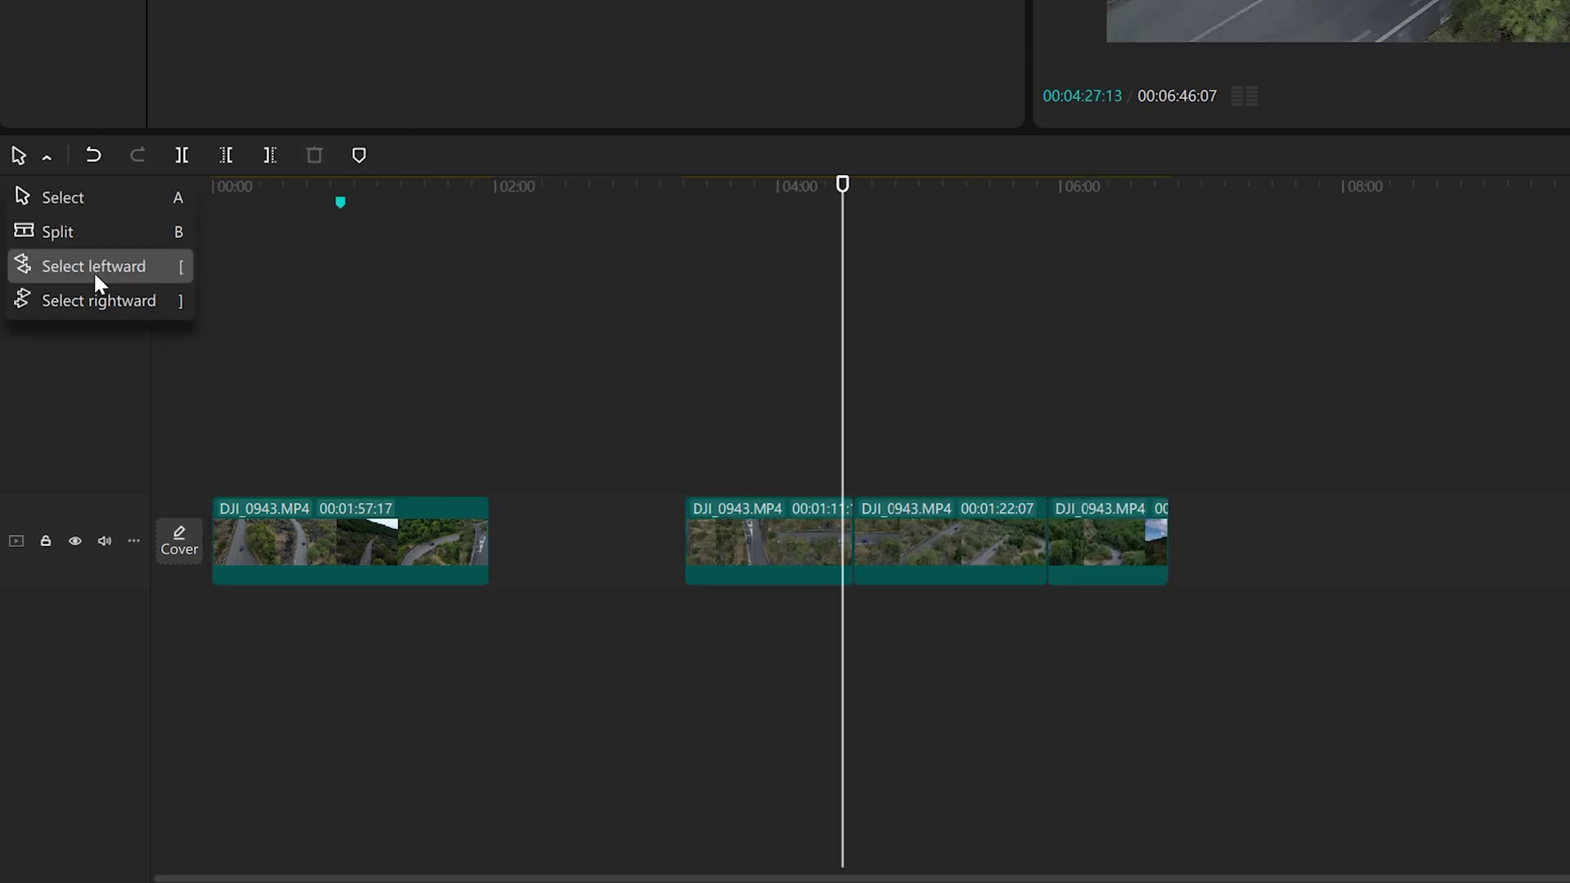
click(94, 272)
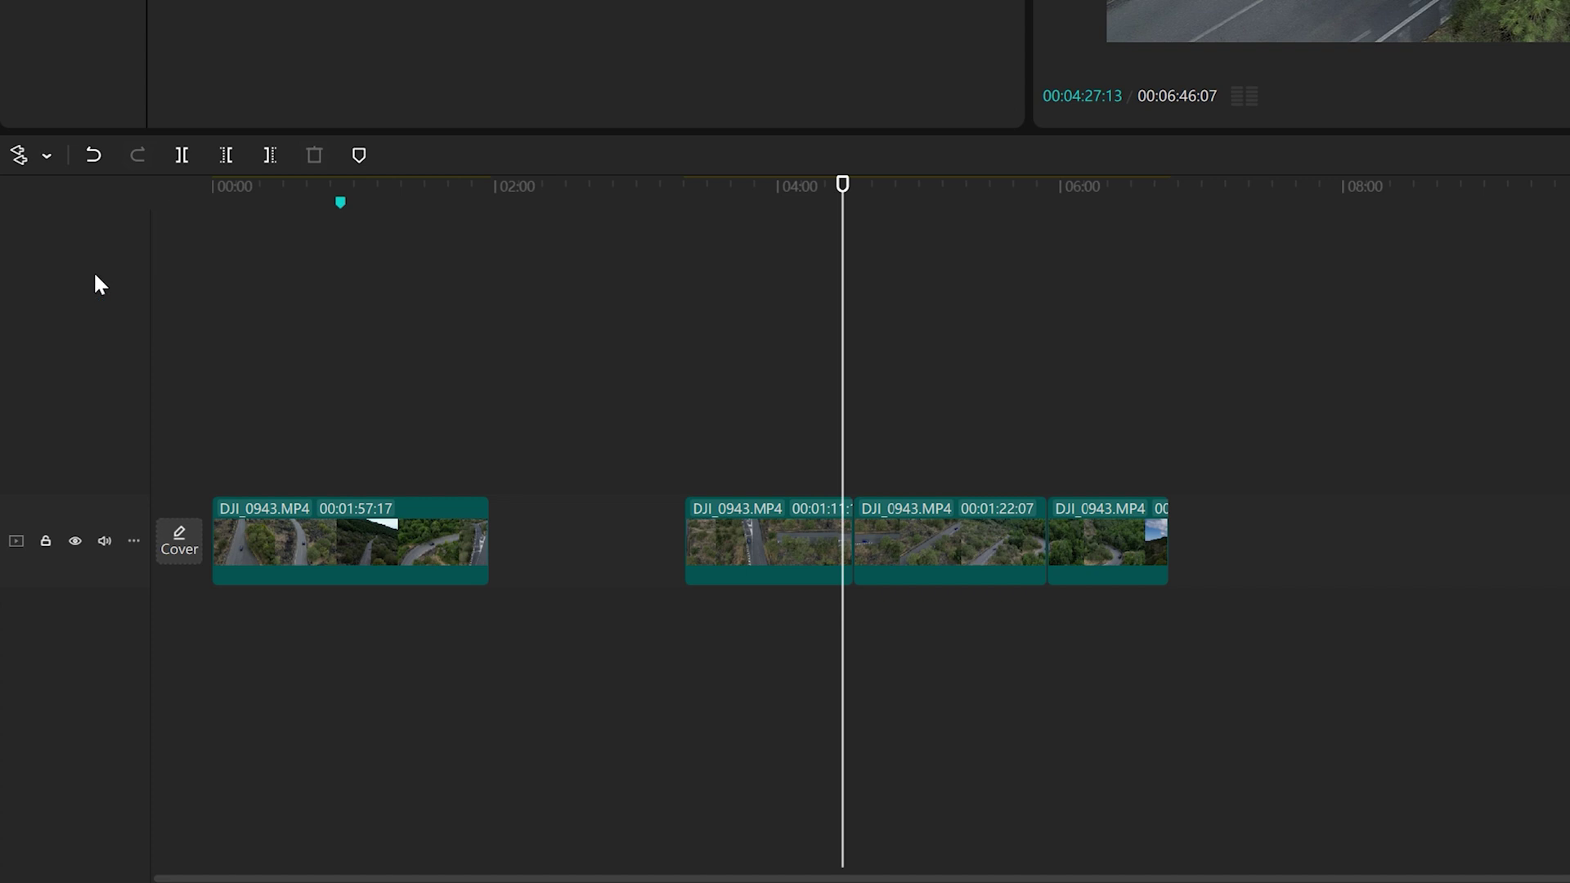
click(710, 530)
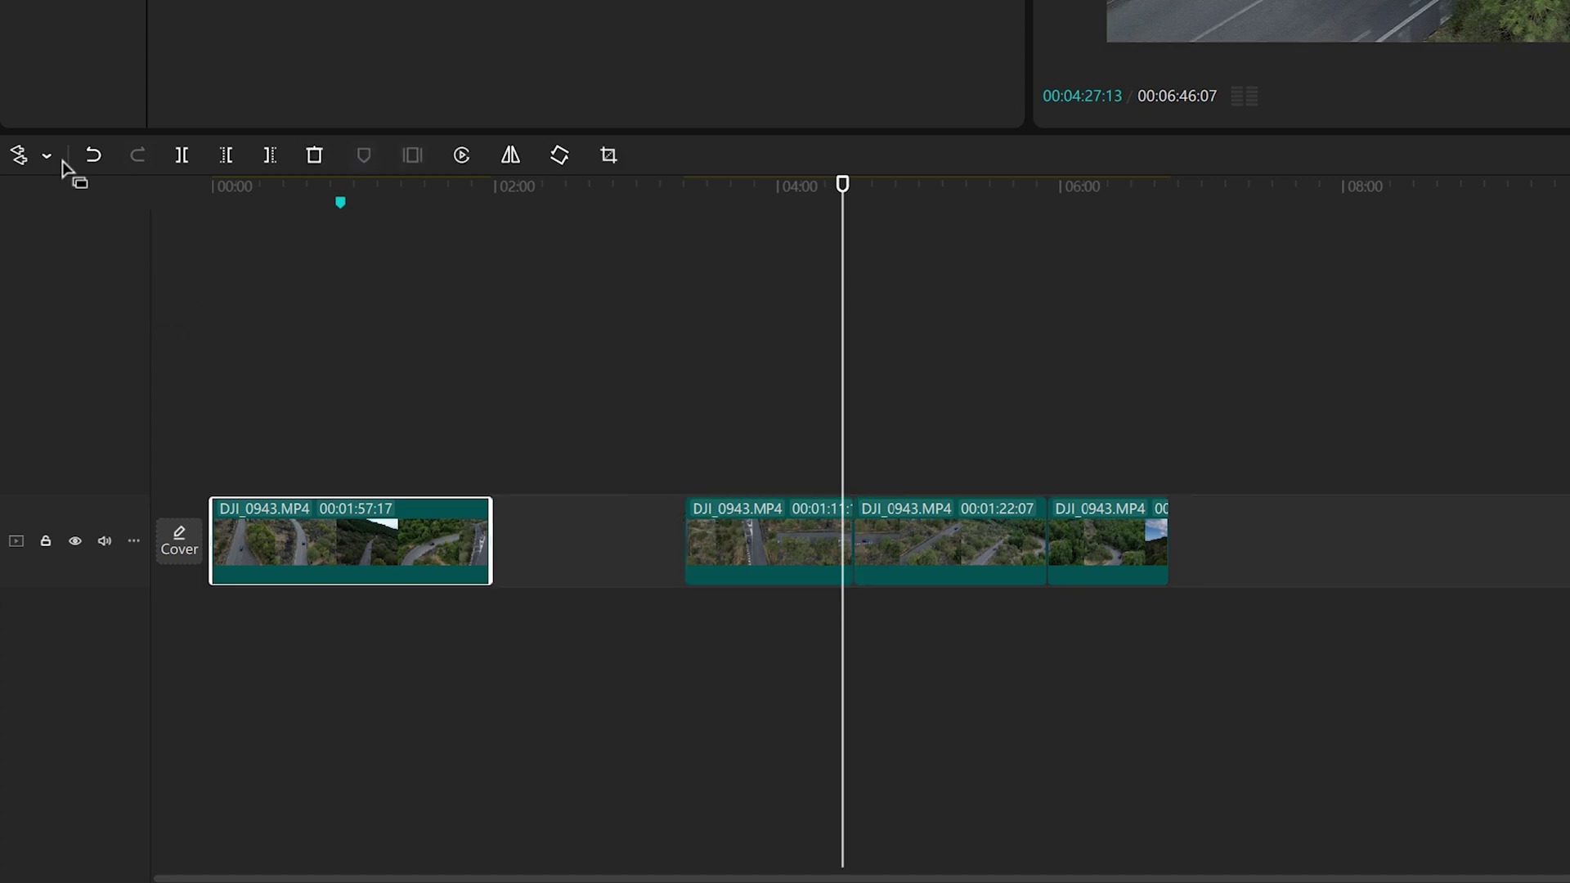
click(47, 156)
click(80, 303)
click(805, 546)
Split the clip at about 03:56 and delete the portion right of the playhead.
drag(844, 281, 769, 294)
click(181, 154)
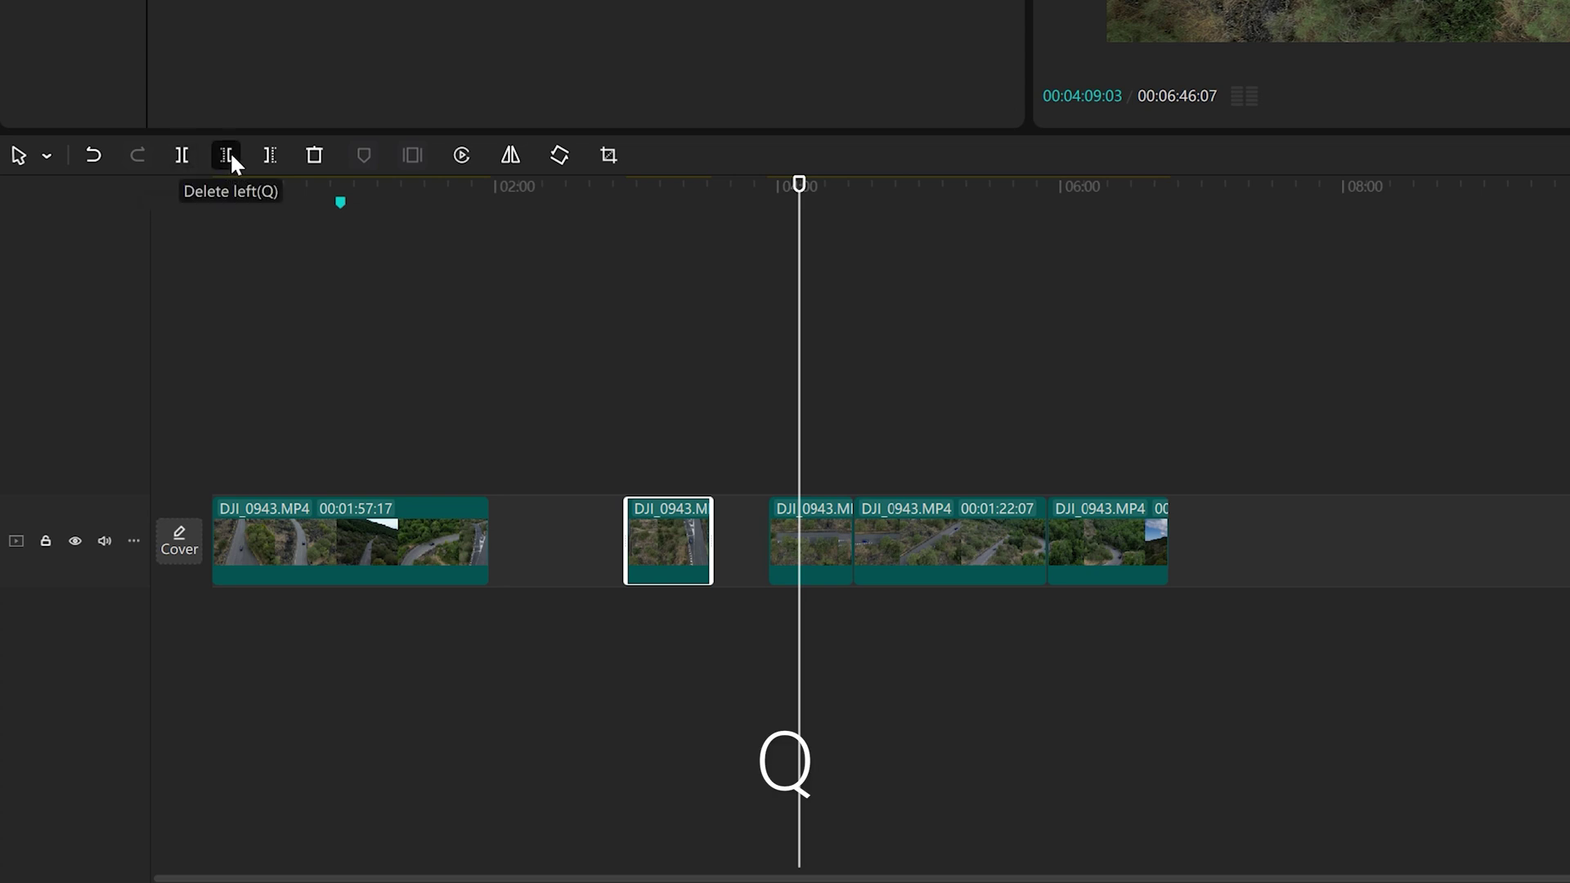
key(w)
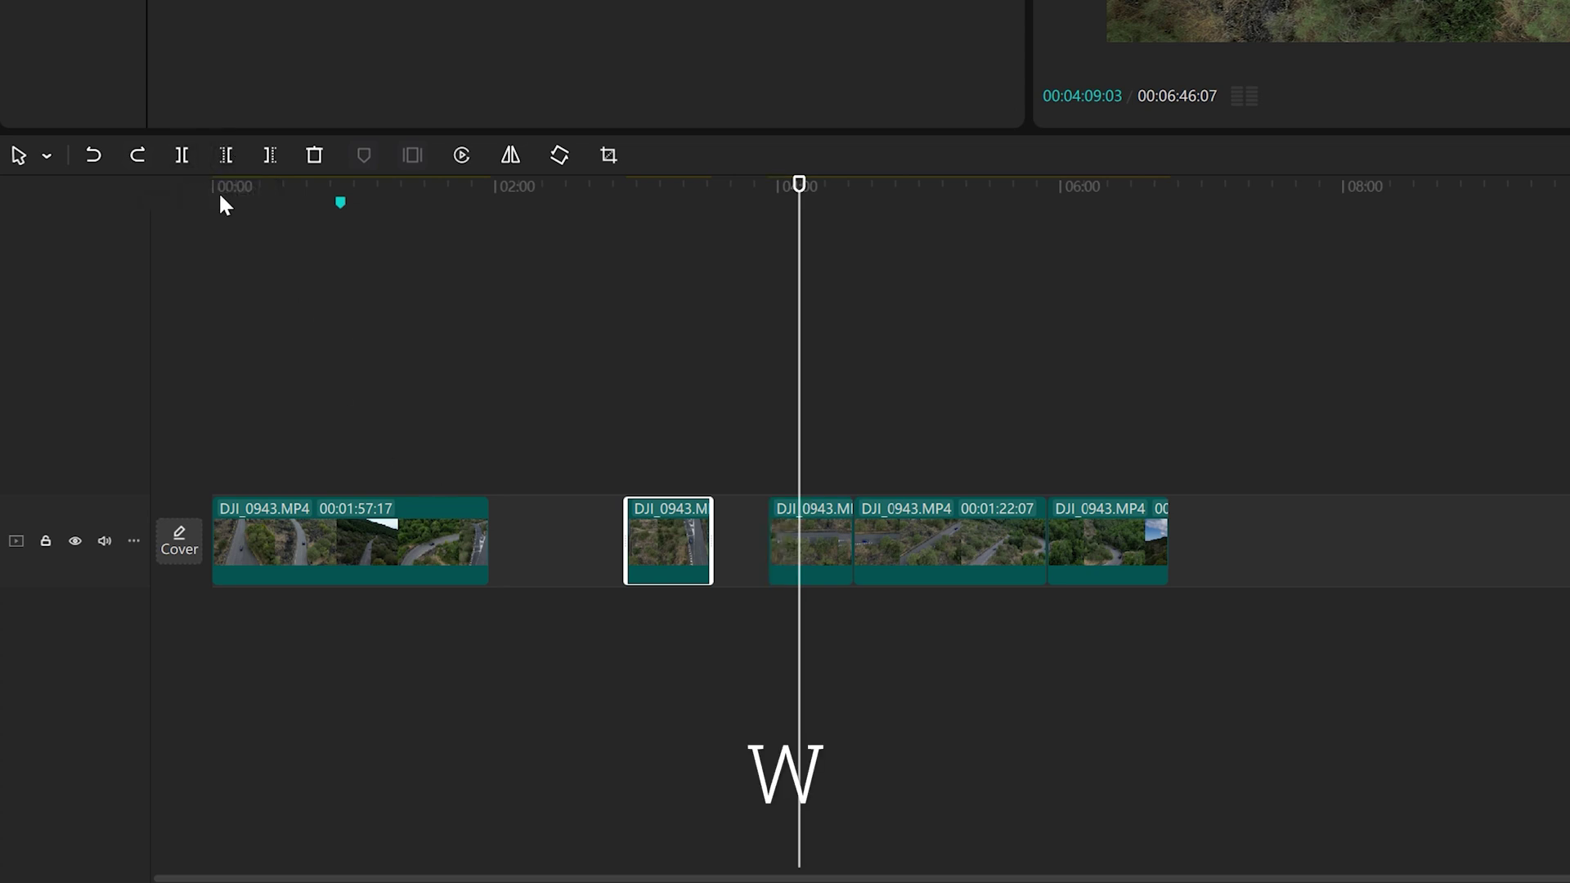
click(271, 156)
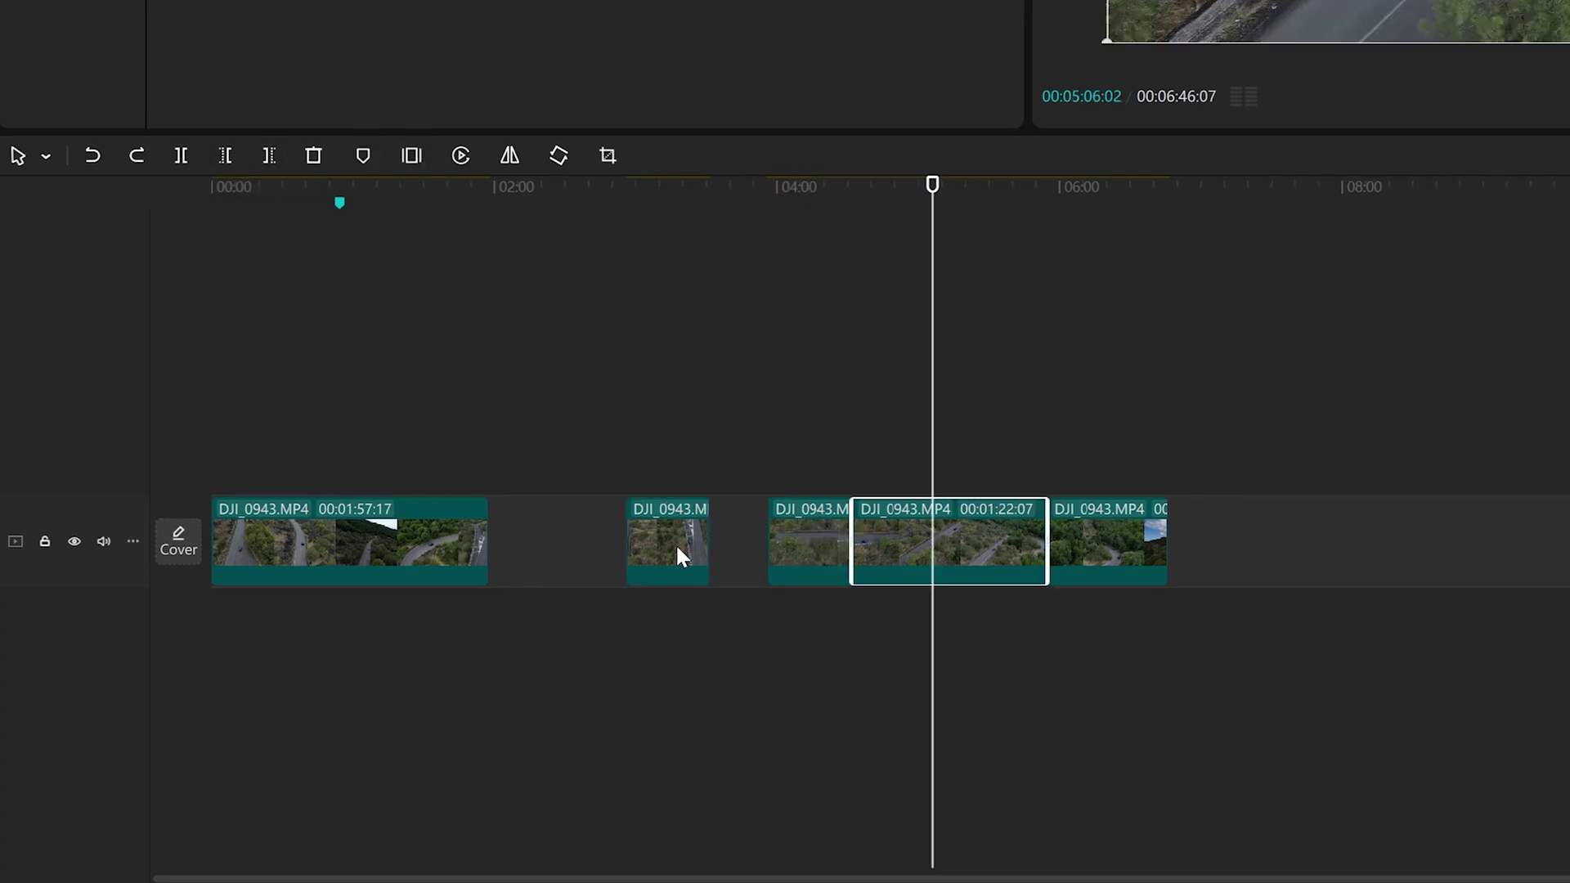
Lengthen the short clip in the first gap, then undo the change.
click(679, 552)
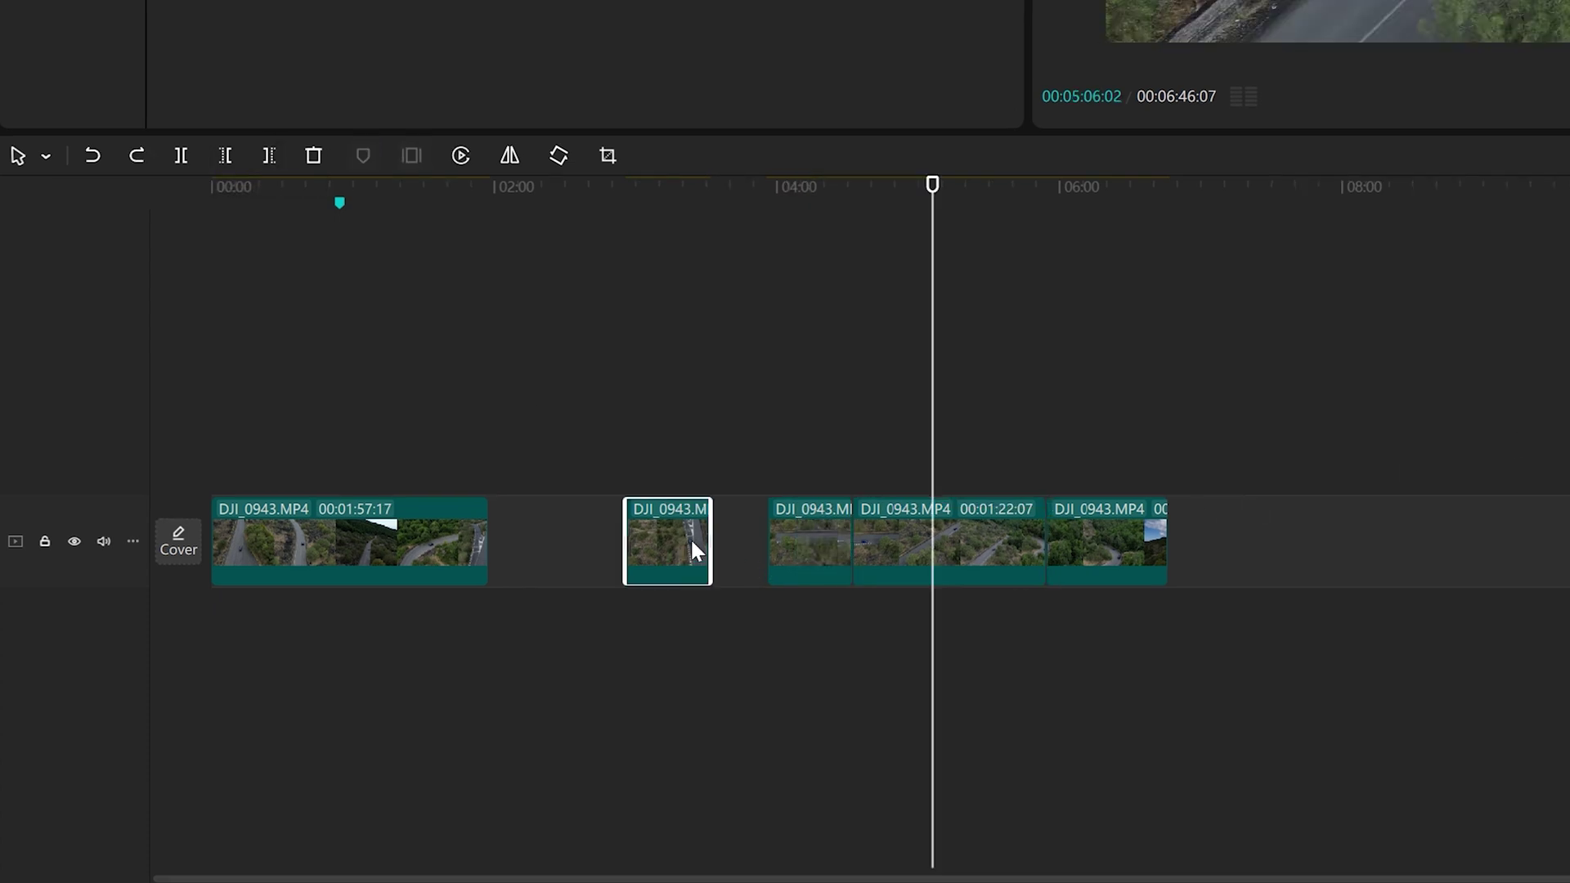
drag(708, 527, 555, 559)
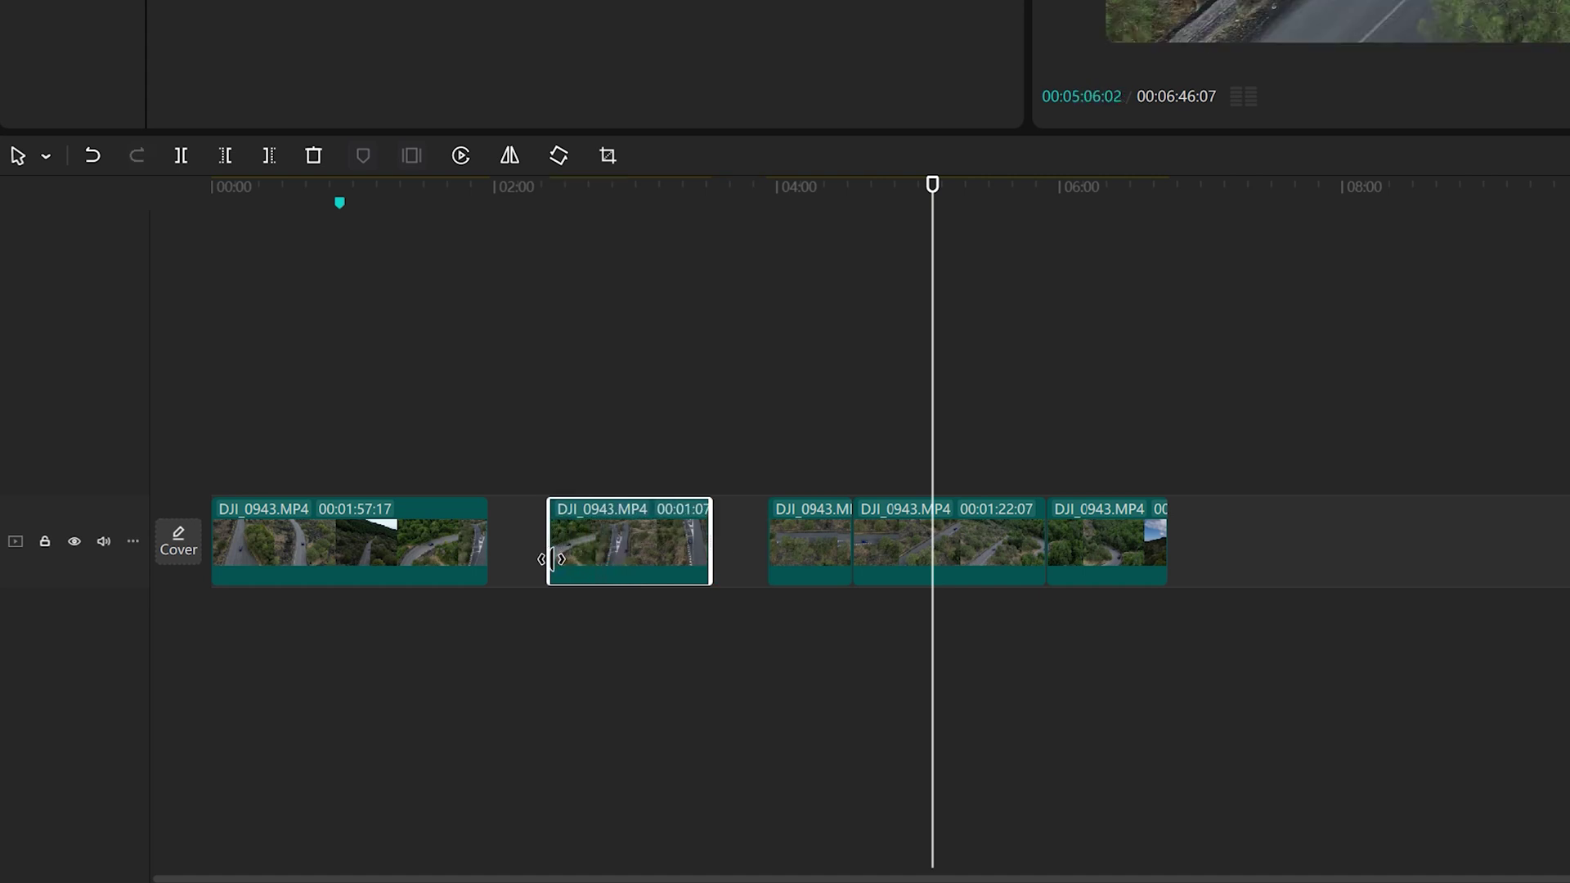
key(ctrl+z)
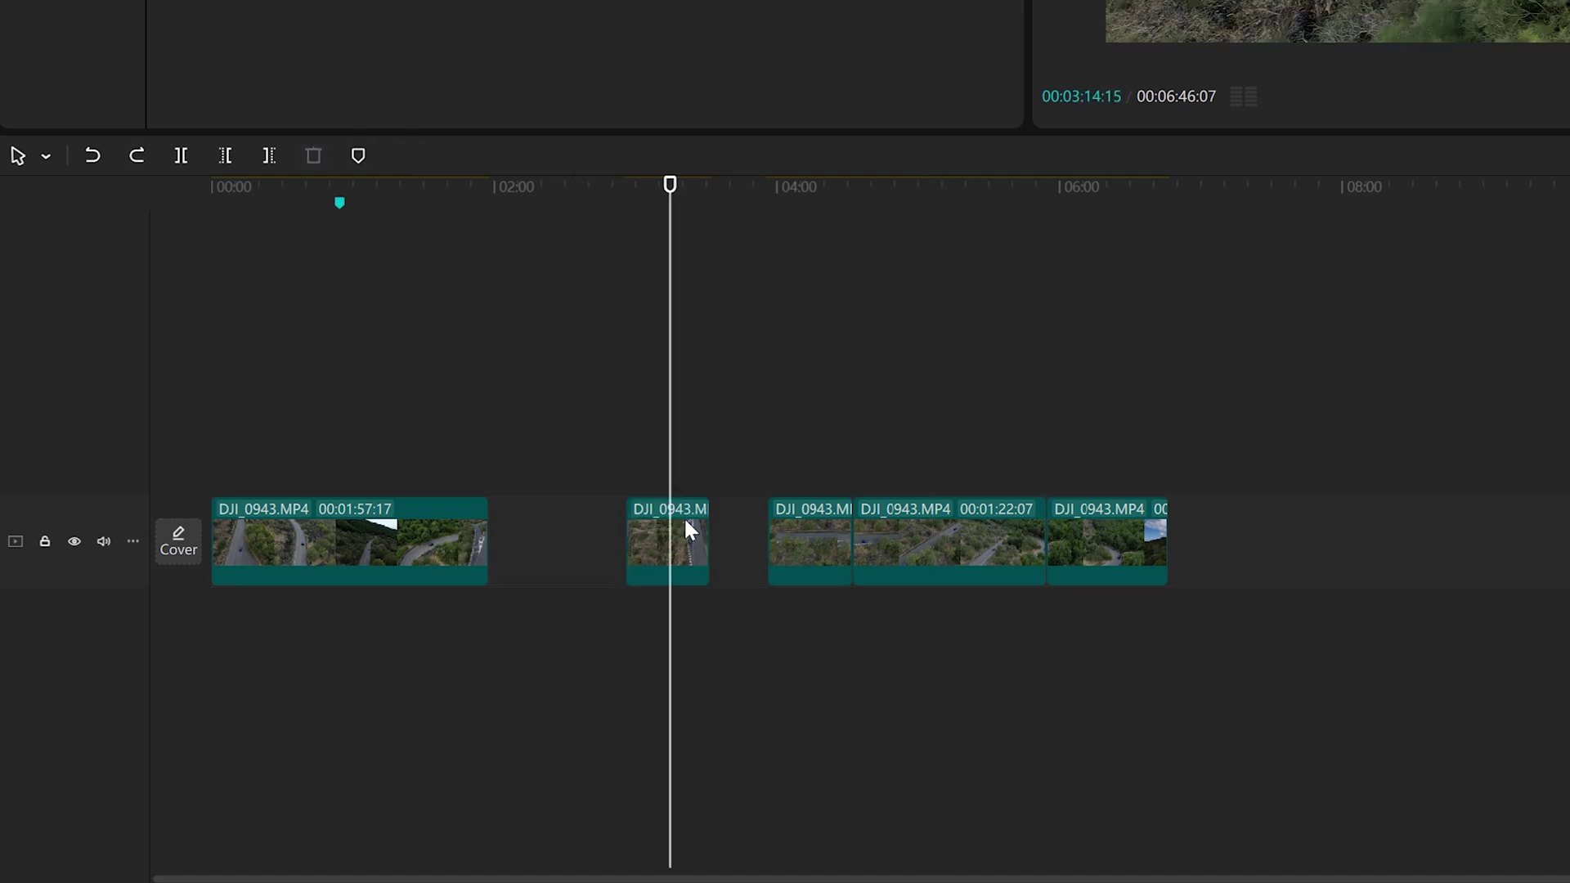
Add and edit a marker at the playhead, then insert a 3-second freeze frame.
click(360, 154)
right_click(669, 200)
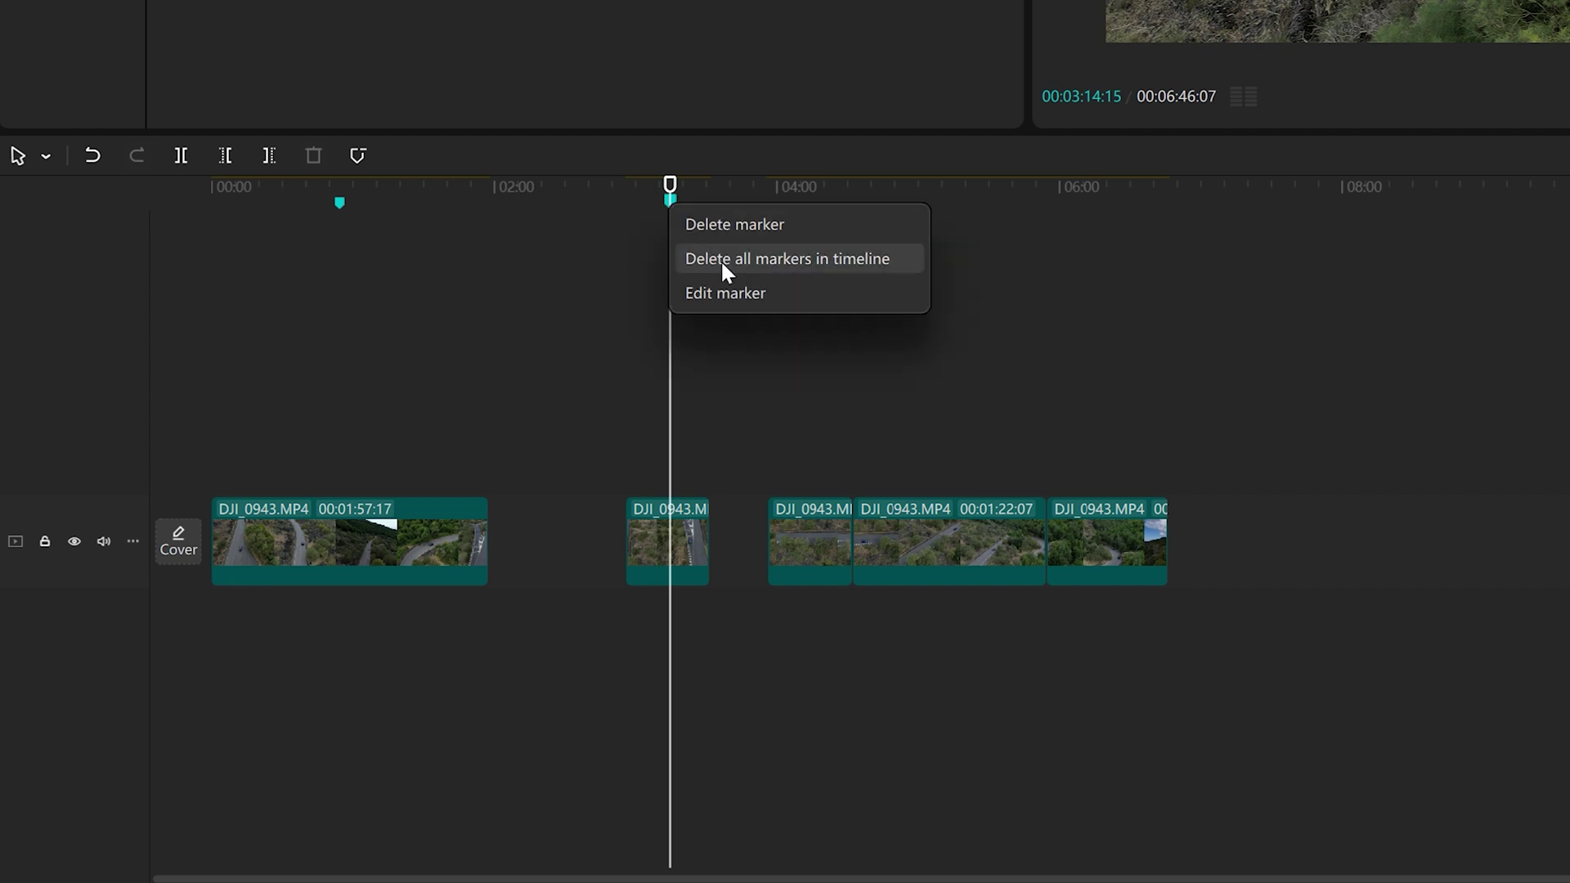
click(729, 293)
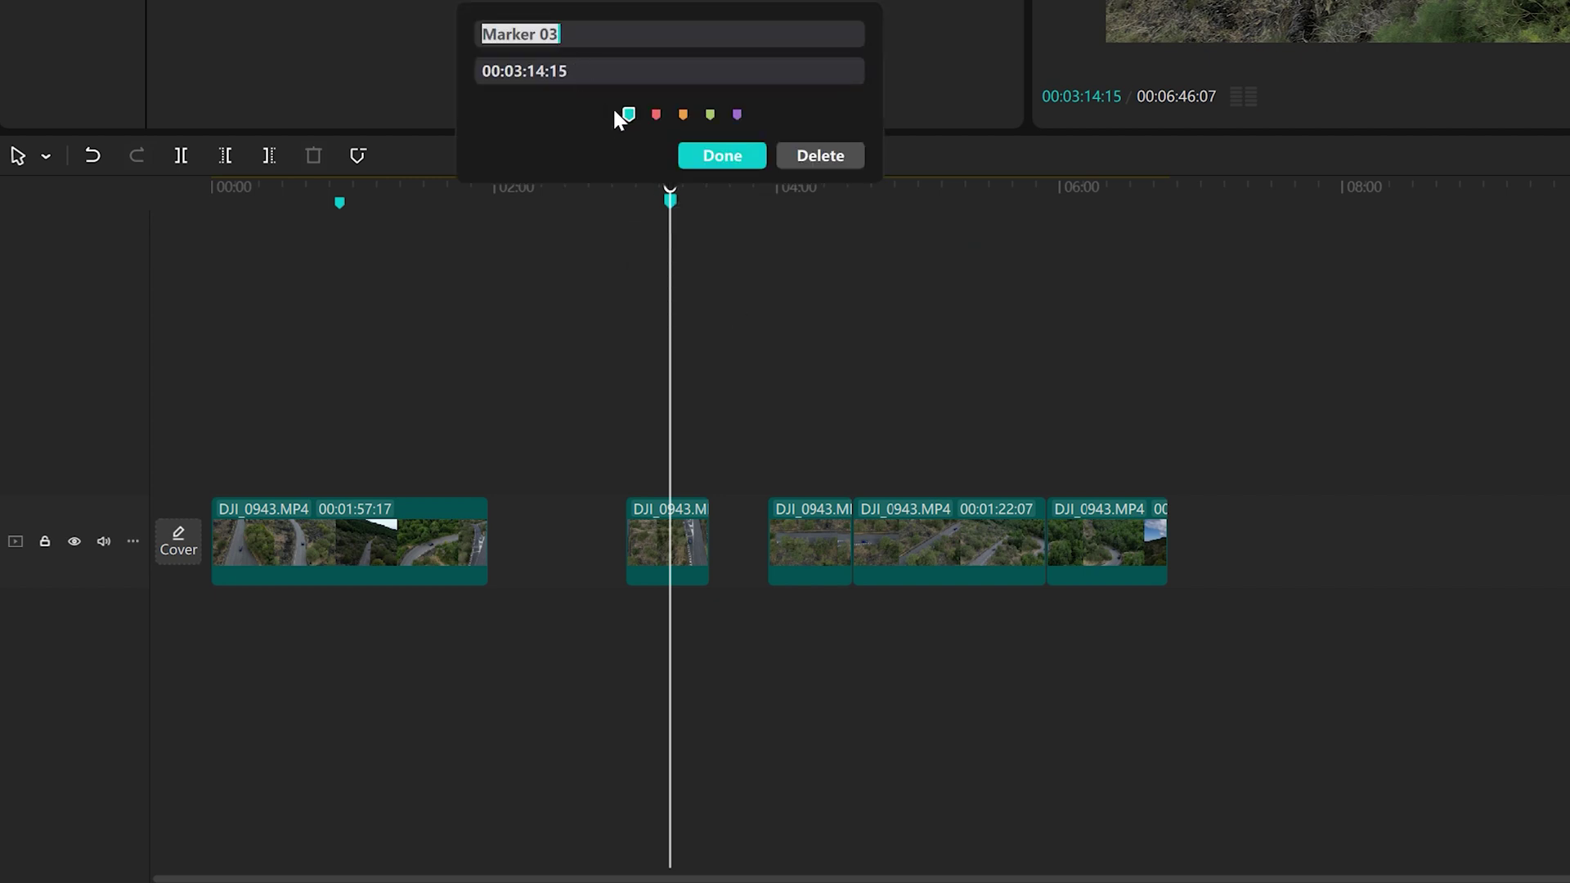
click(751, 157)
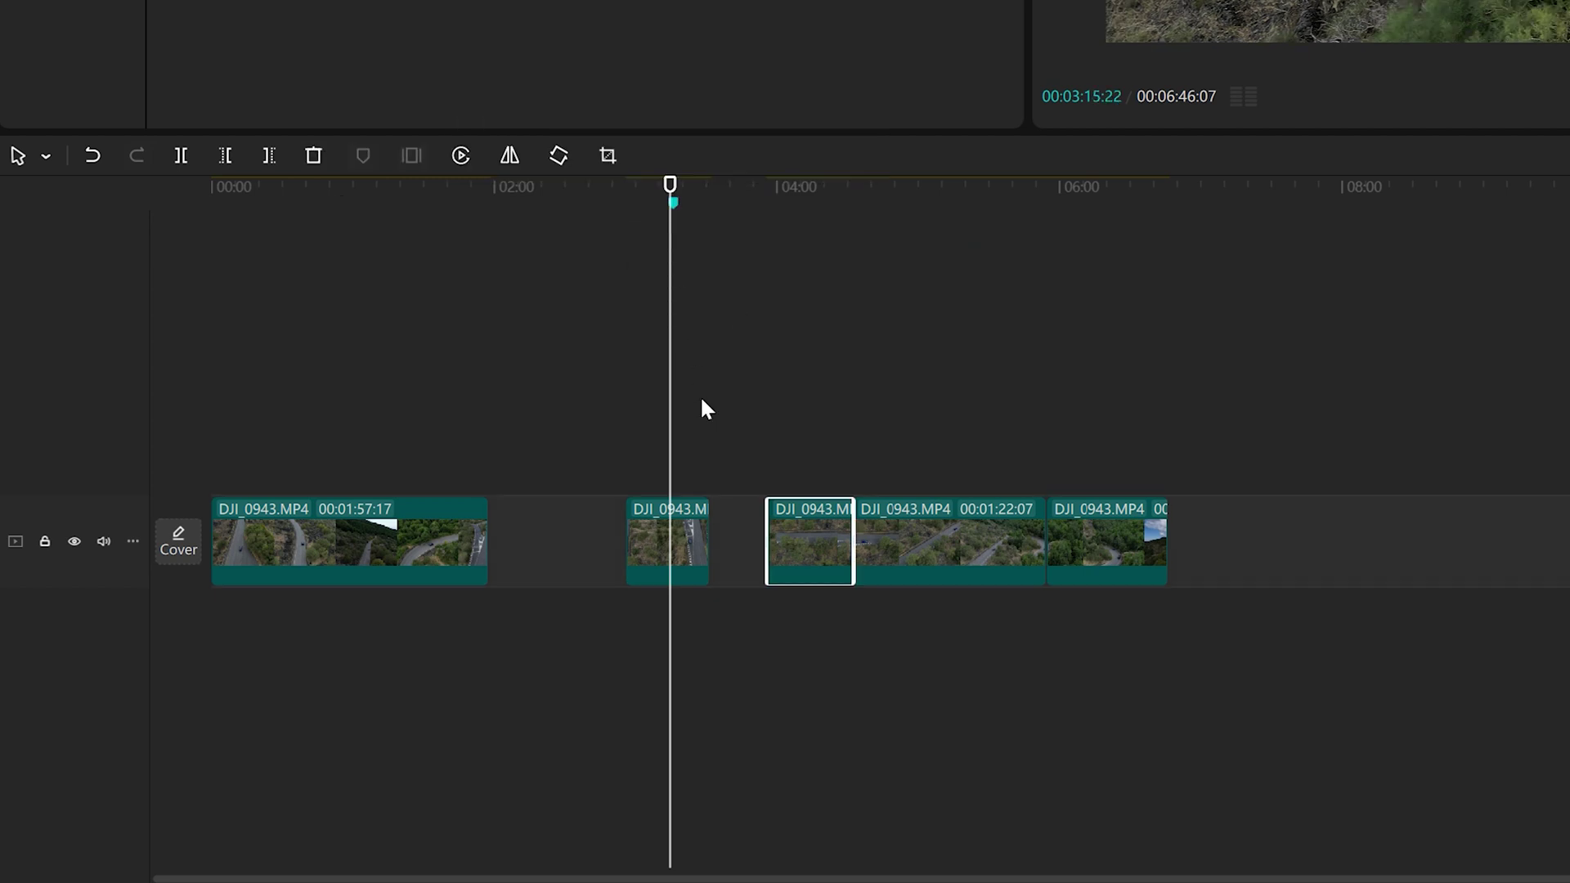
click(691, 518)
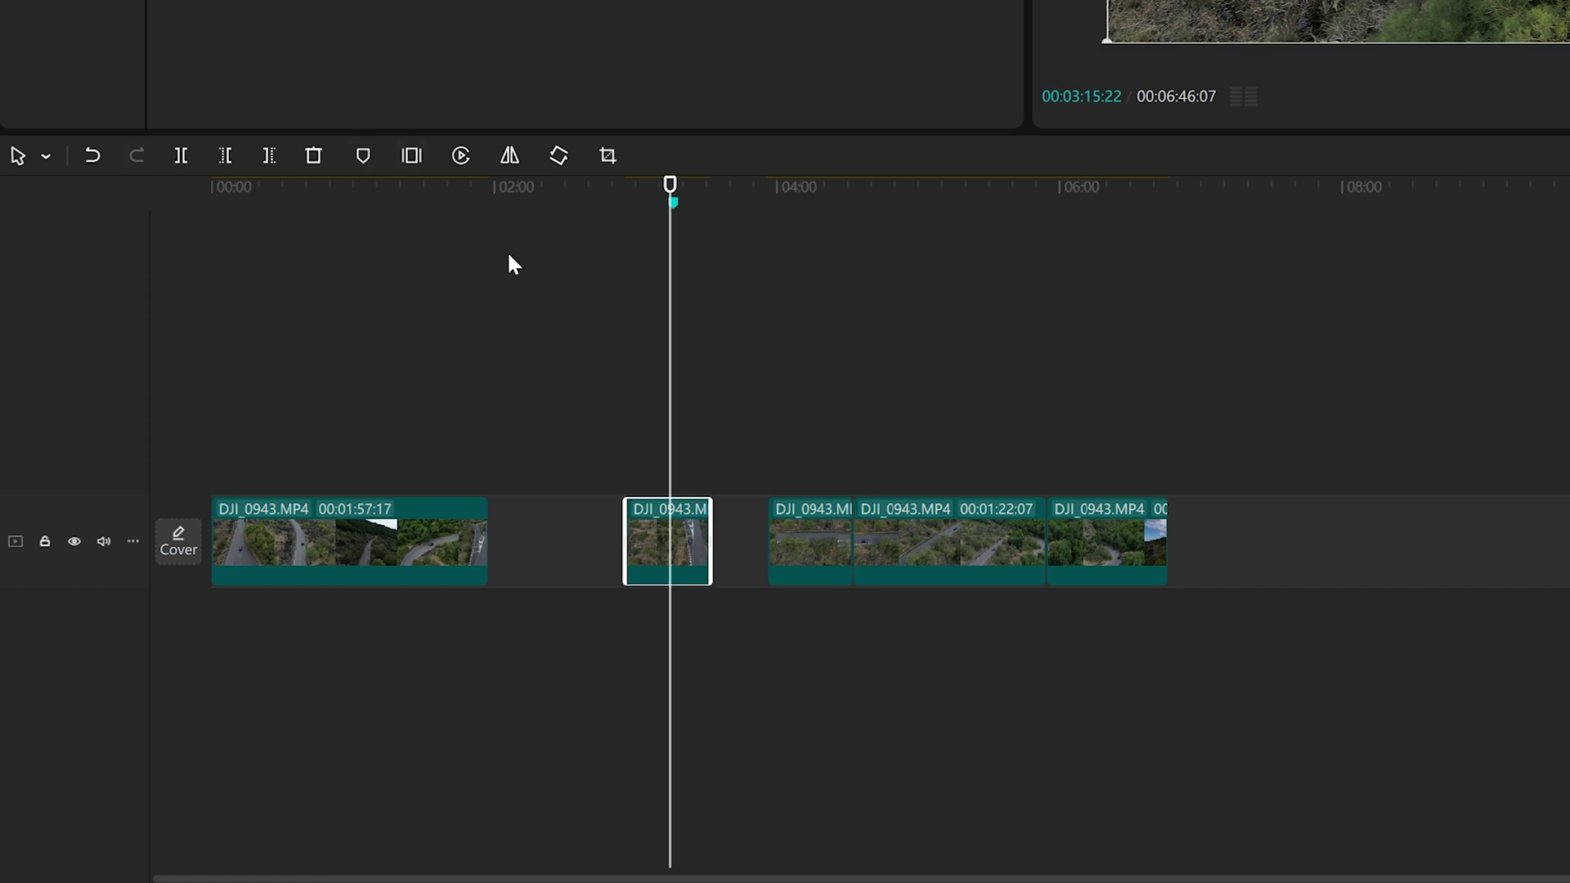
click(411, 154)
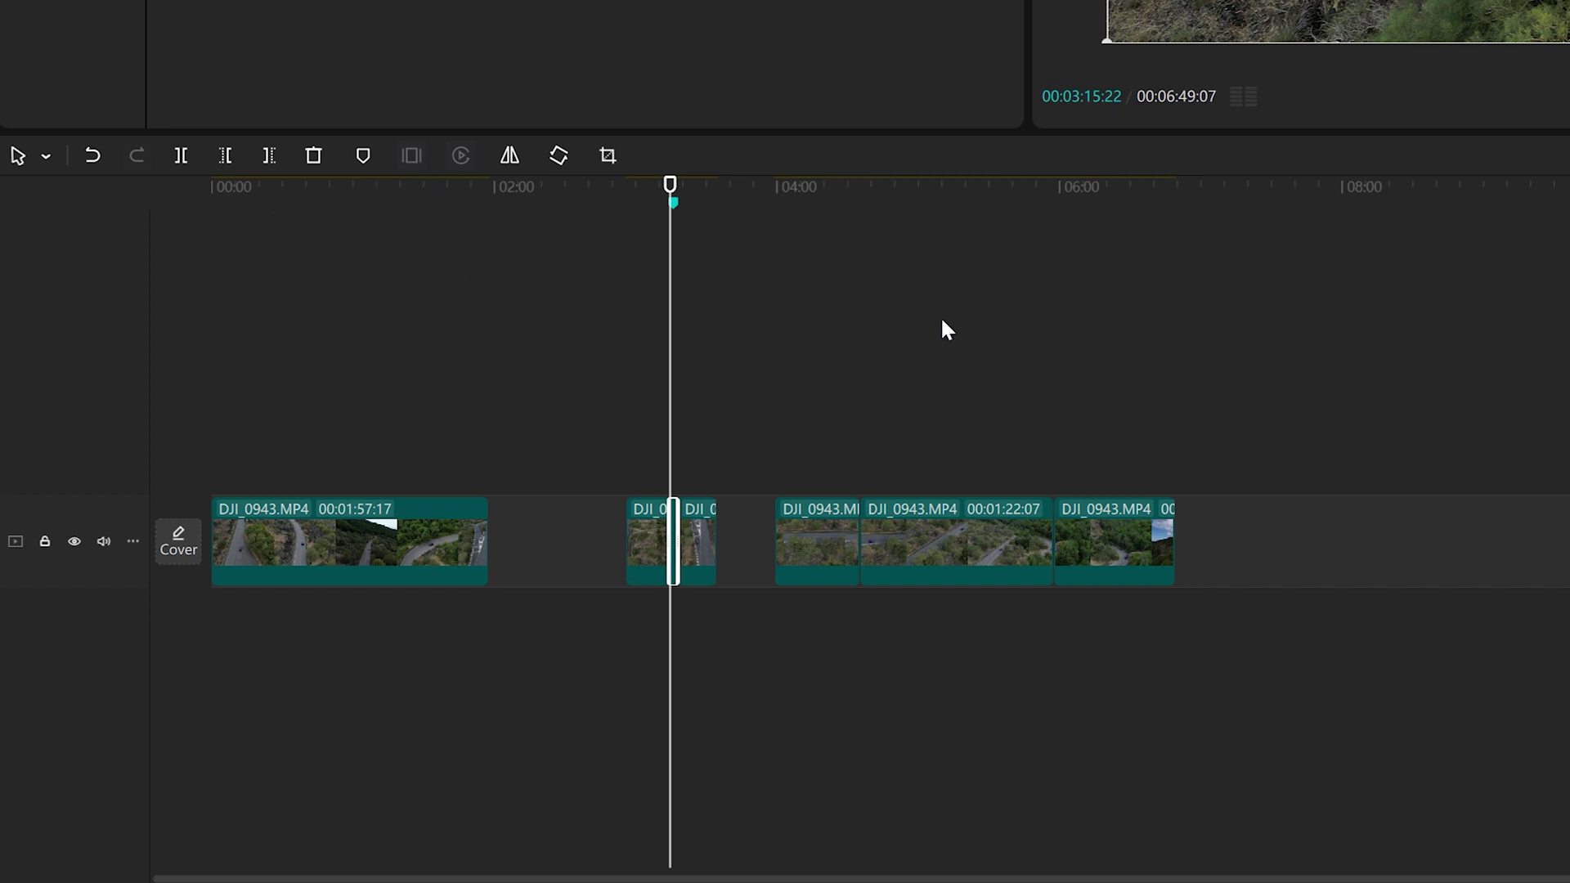
Reverse a DJI_0943 clip, mirror it twice, and rotate it four quarter-turns back upright.
click(966, 434)
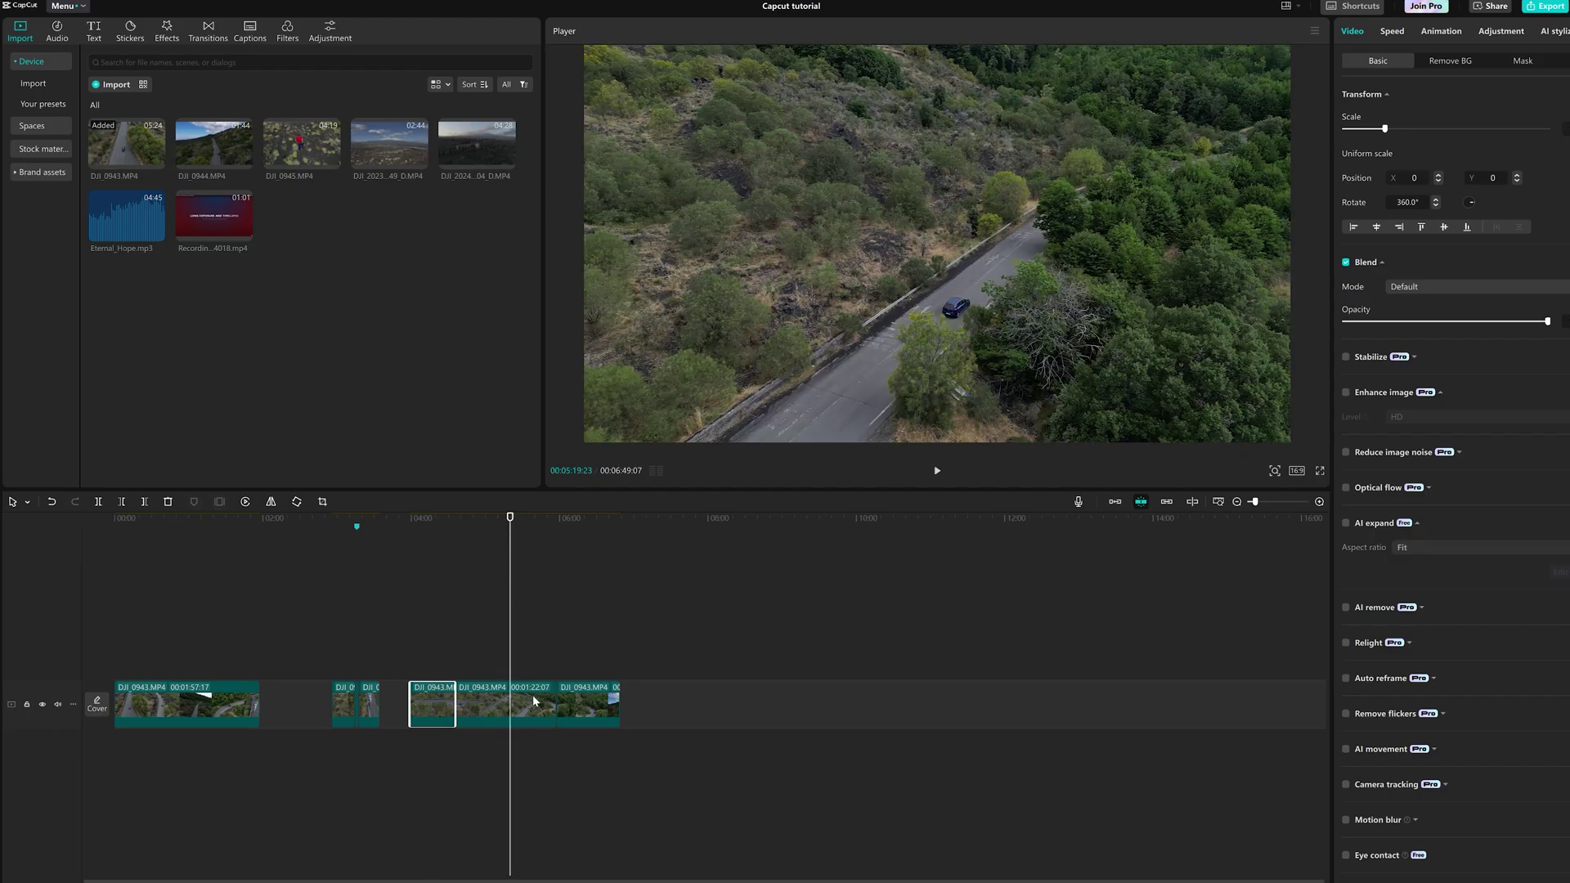
click(533, 700)
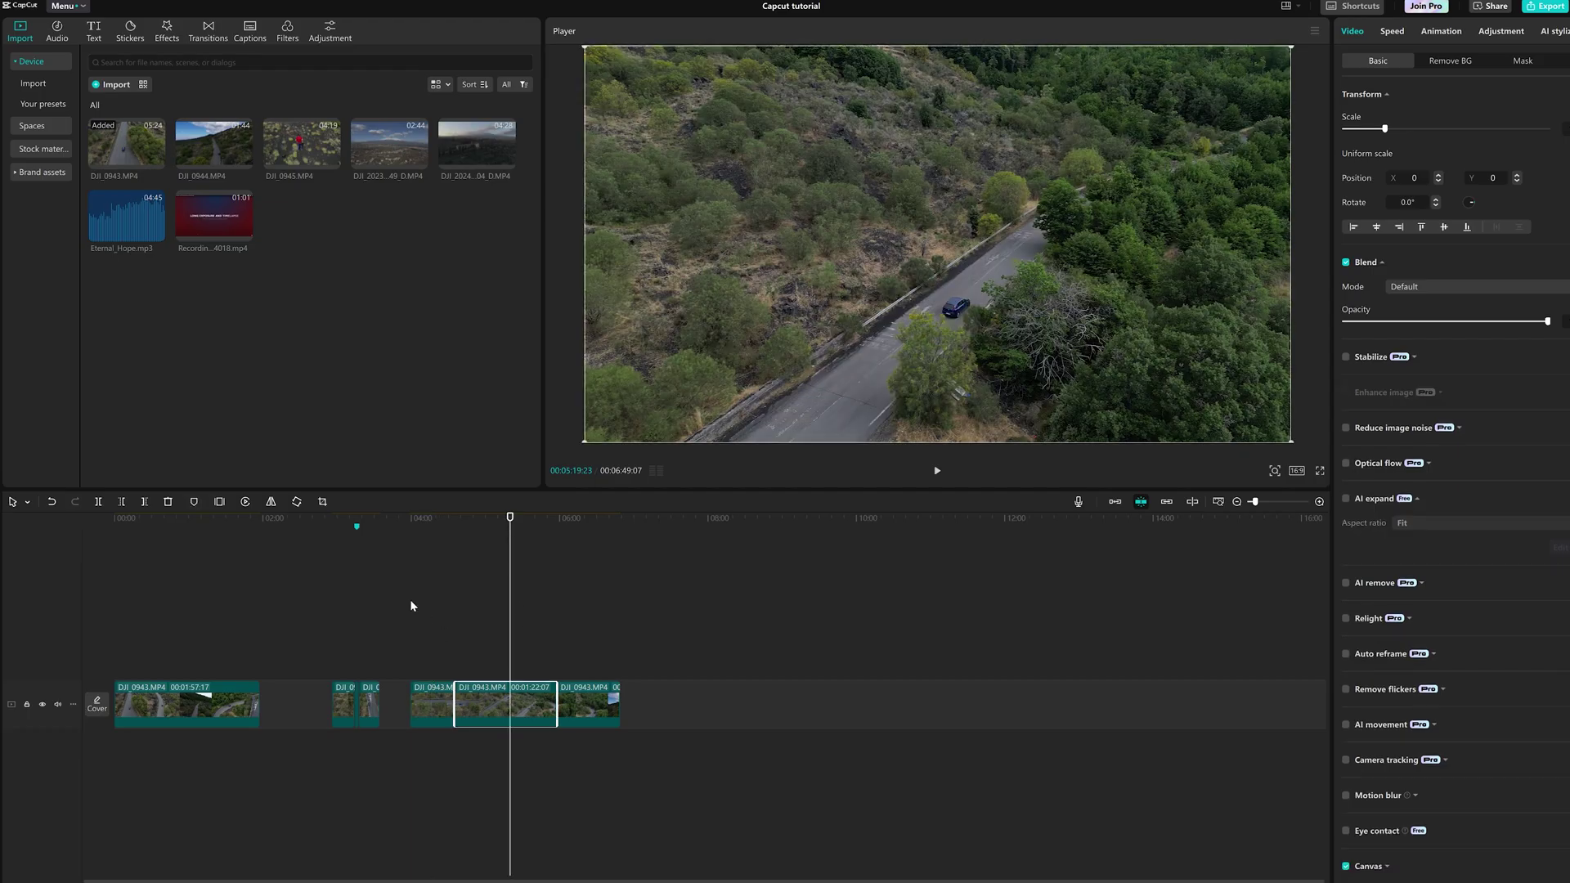
click(245, 503)
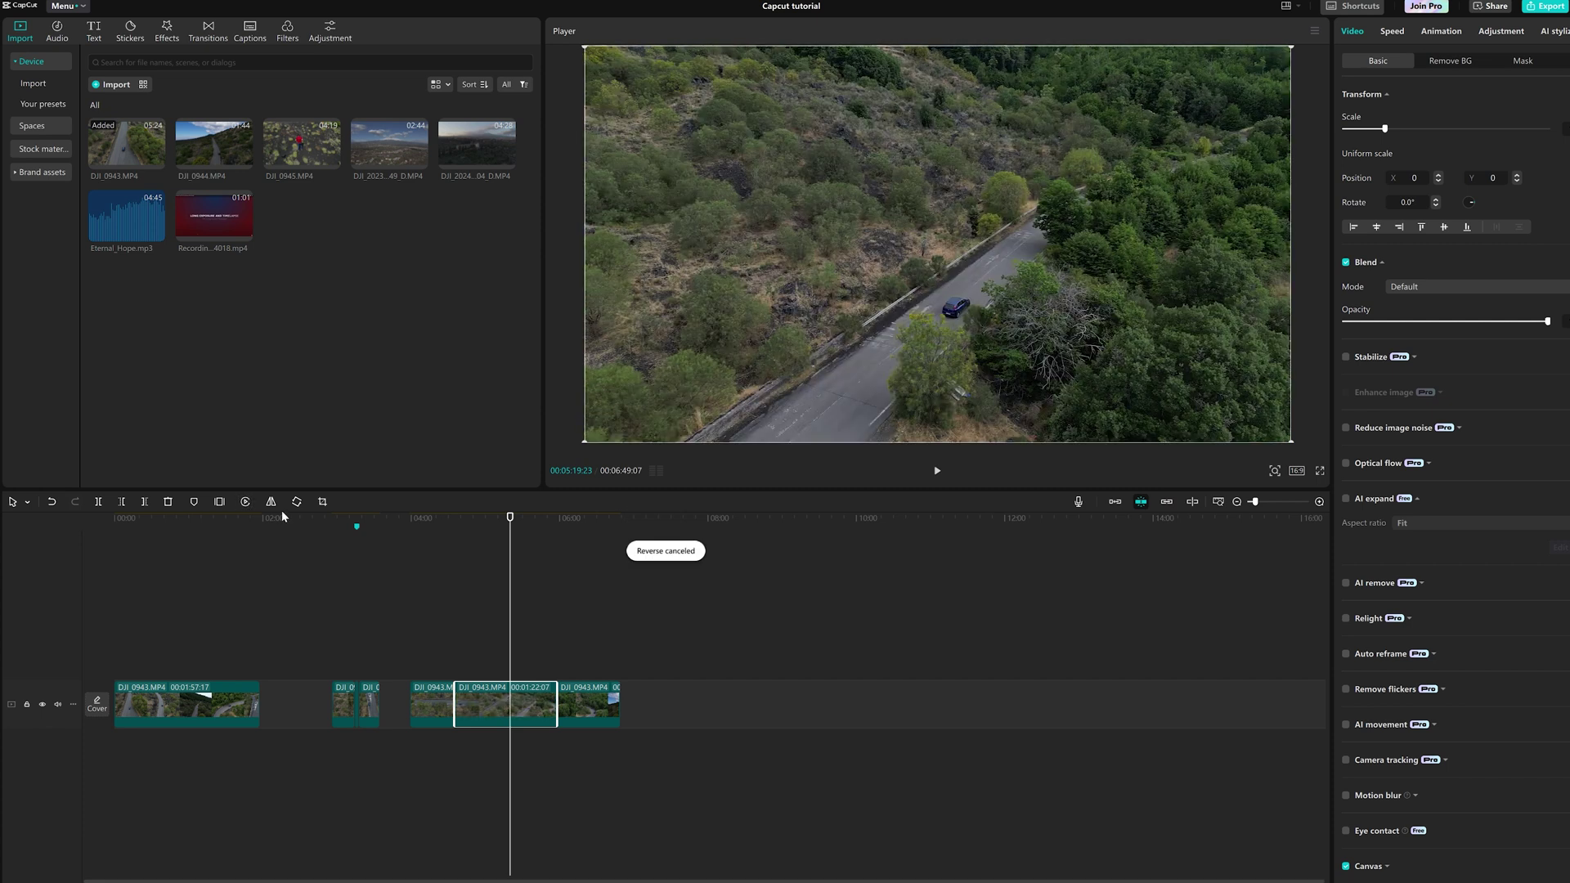
click(270, 502)
click(271, 502)
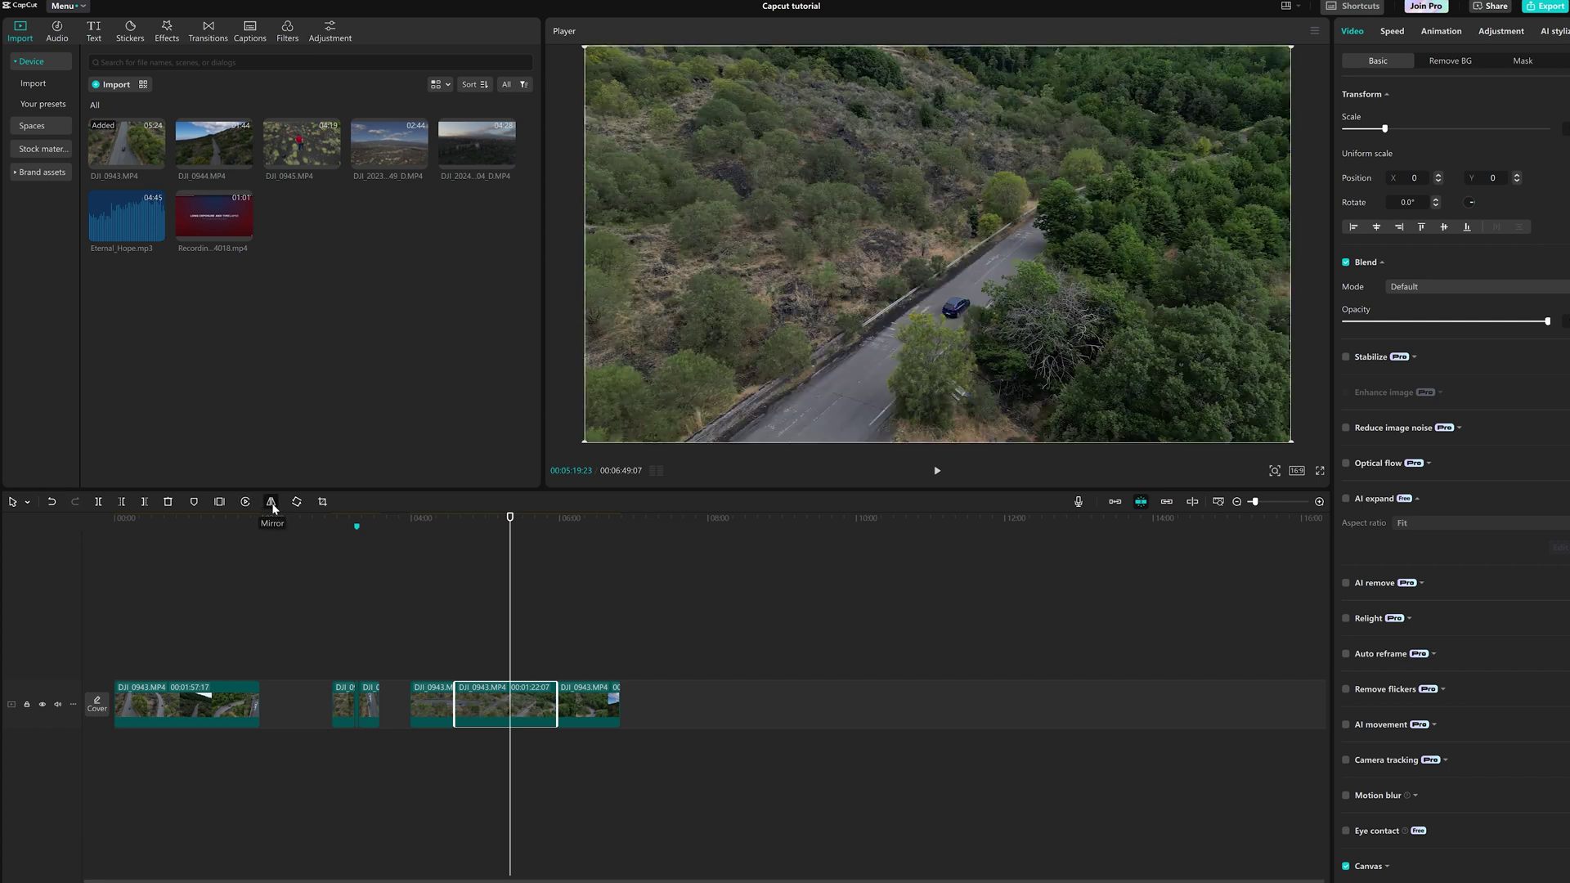
click(297, 503)
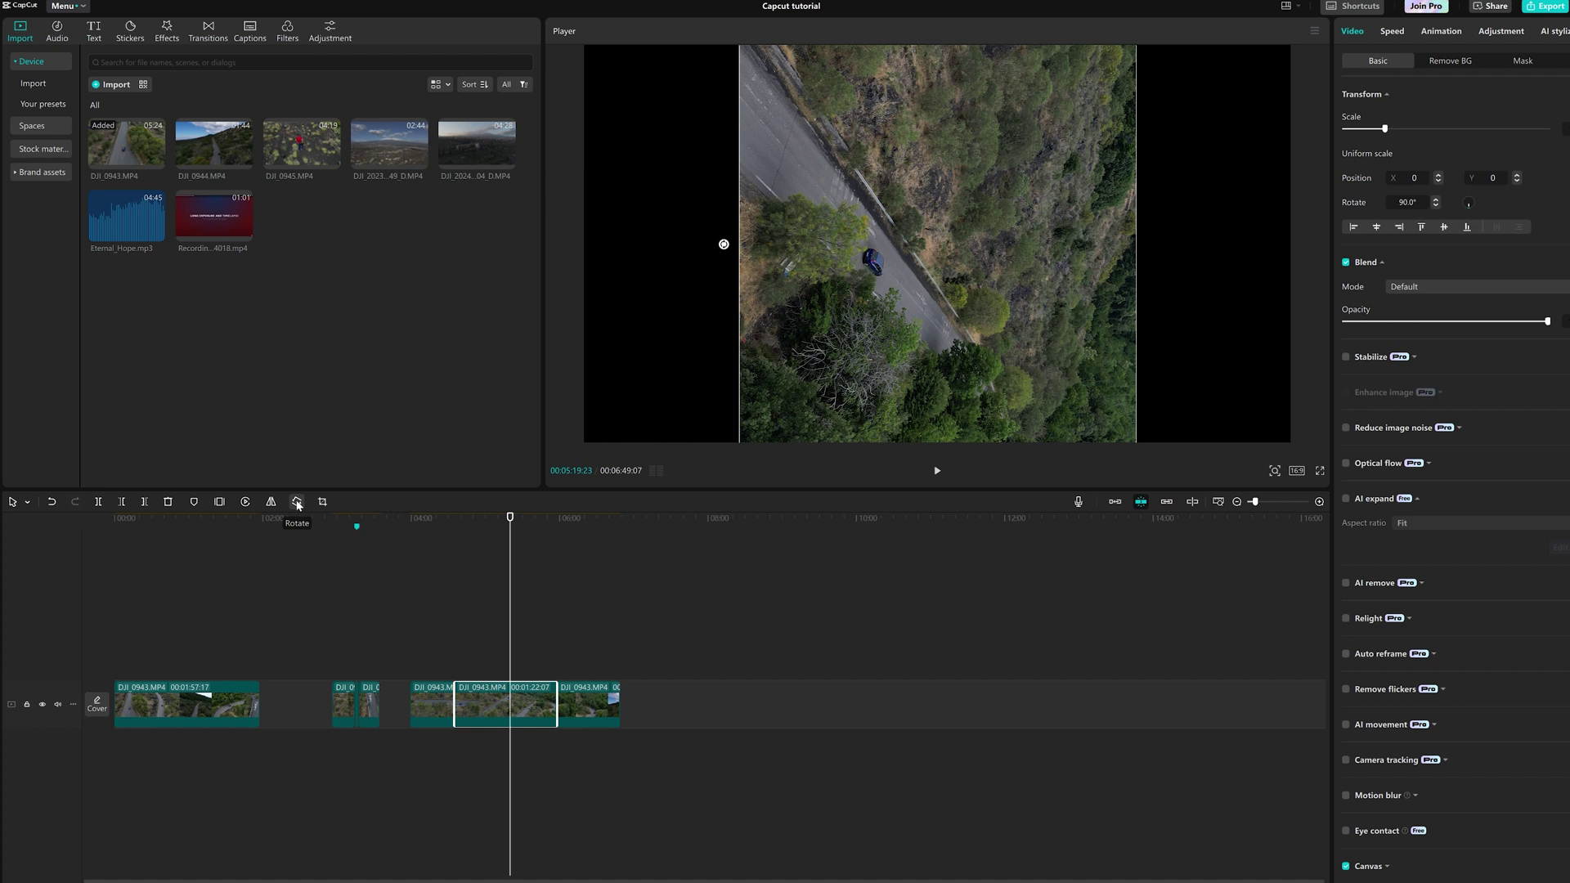
click(297, 503)
click(297, 503)
click(297, 503)
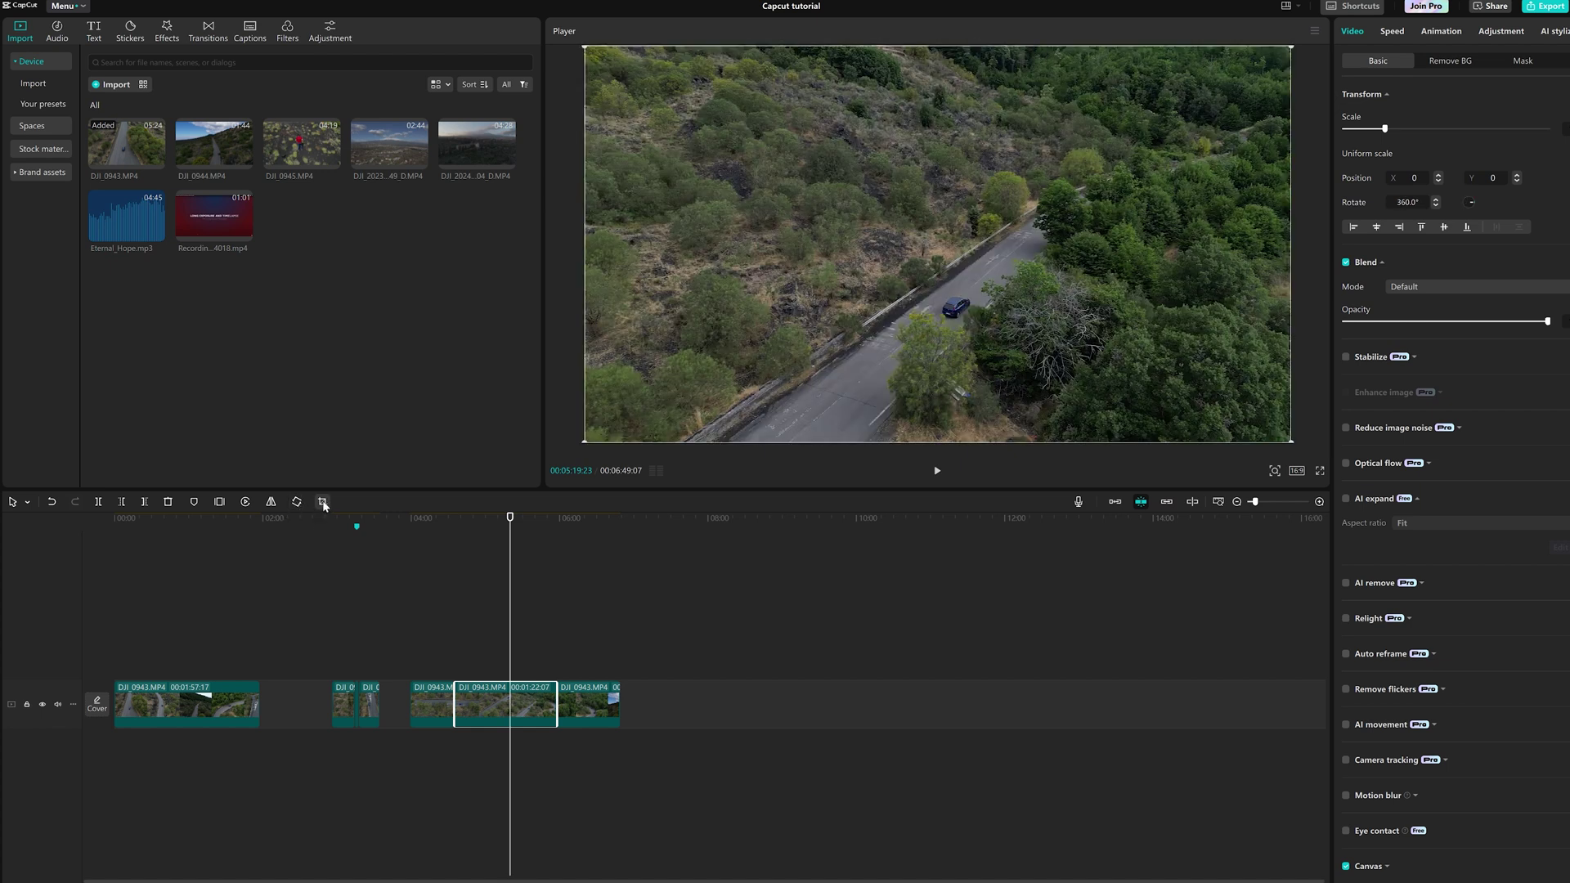
Crop the clip narrower from the right, then delete every clip from the timeline.
click(322, 502)
drag(892, 423, 848, 423)
click(1036, 589)
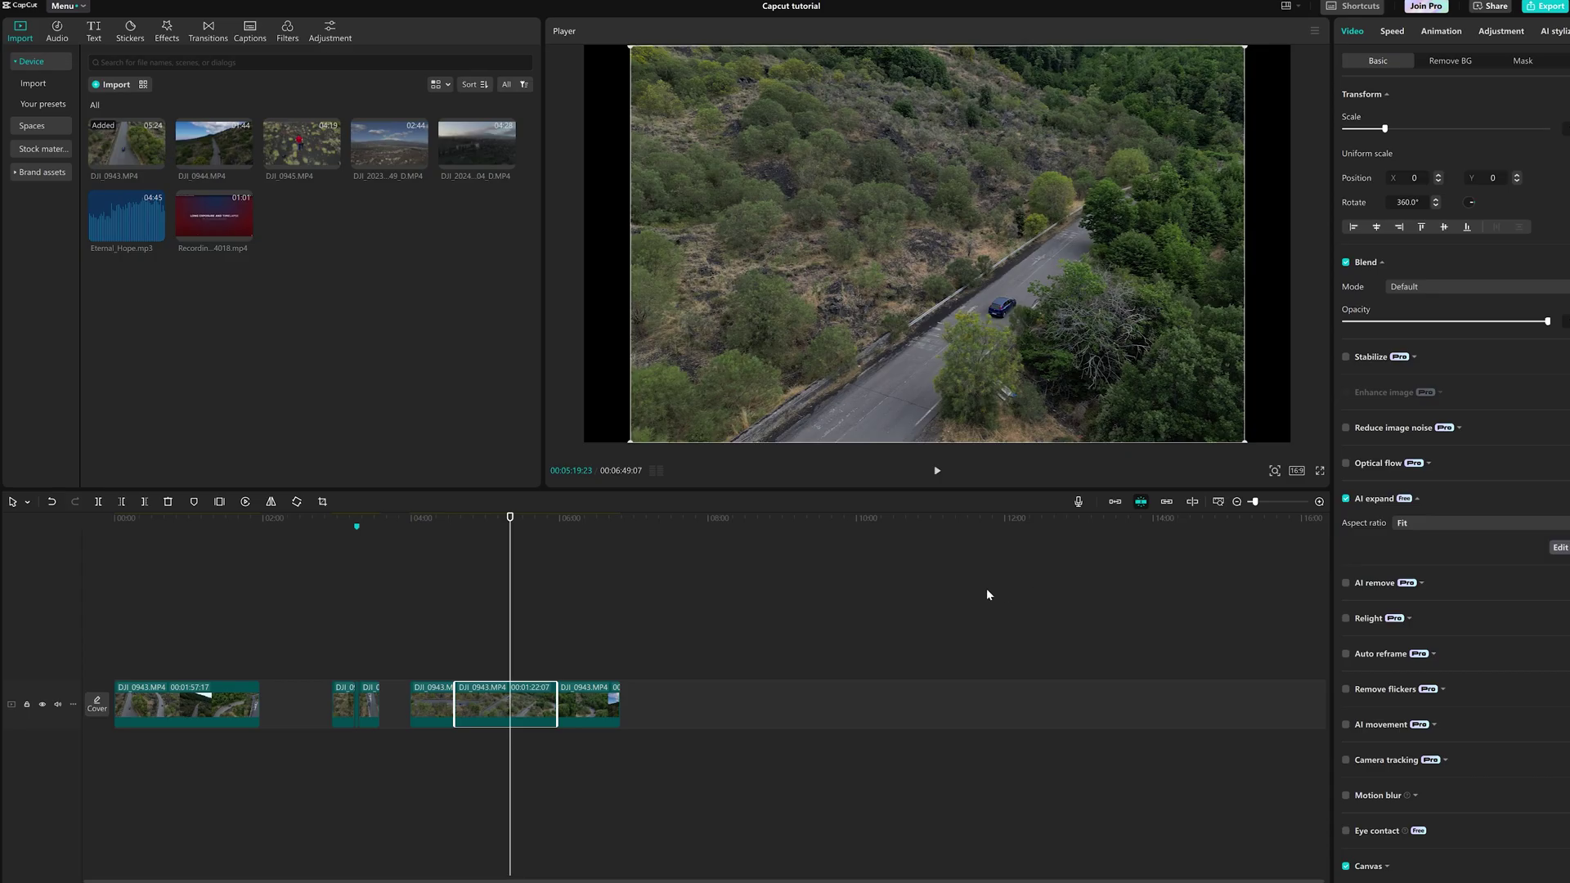
key(ctrl+a)
key(Delete)
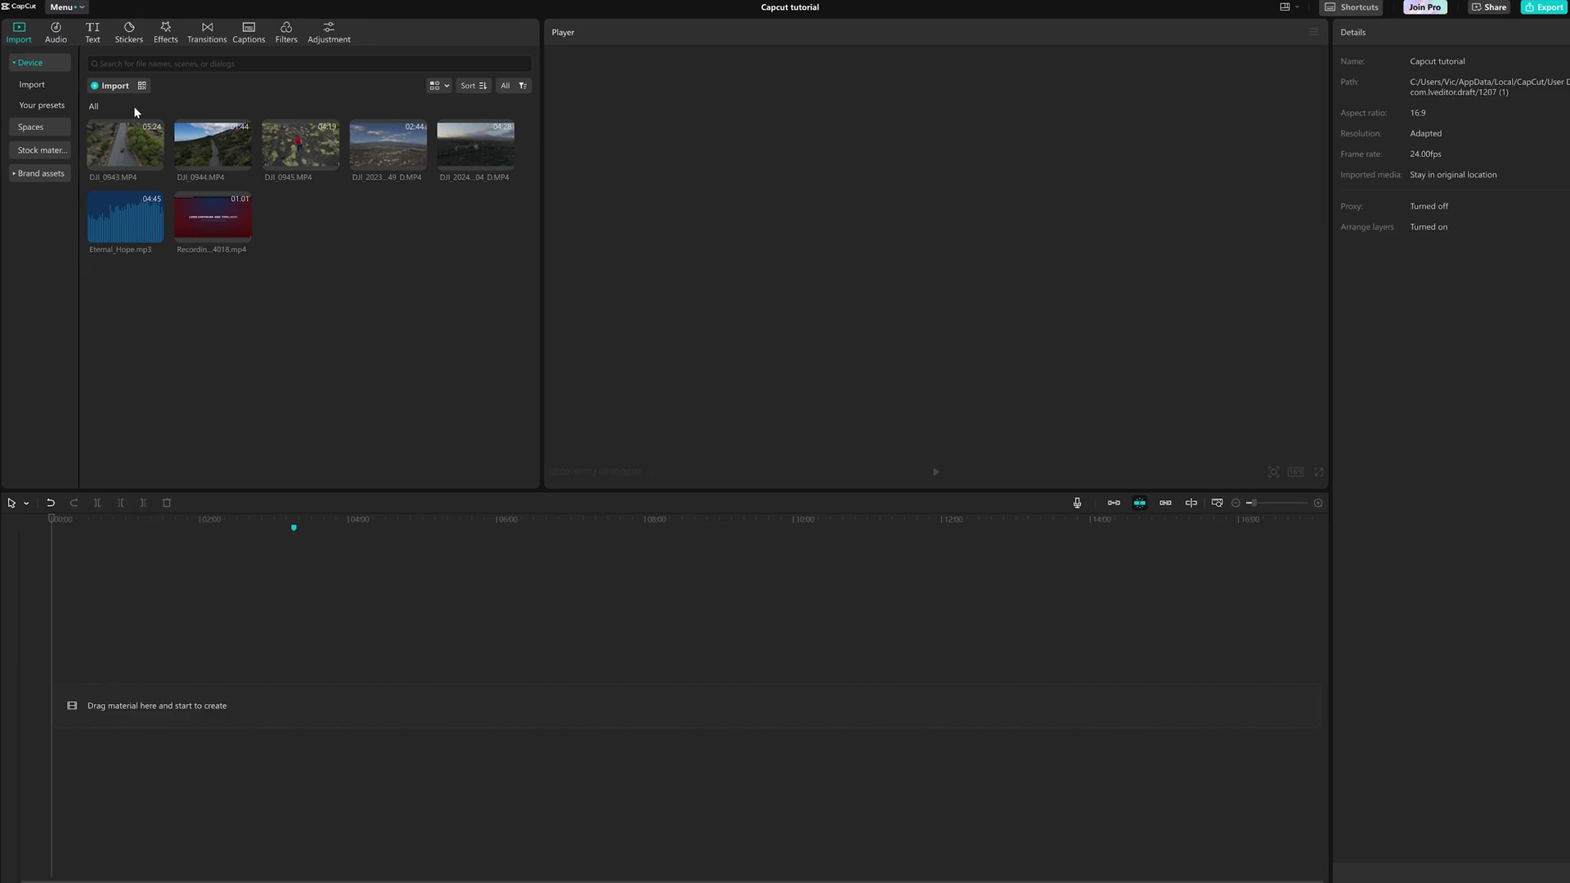
Place DJI_0943 on the empty timeline and trim off its opening.
drag(119, 156, 113, 699)
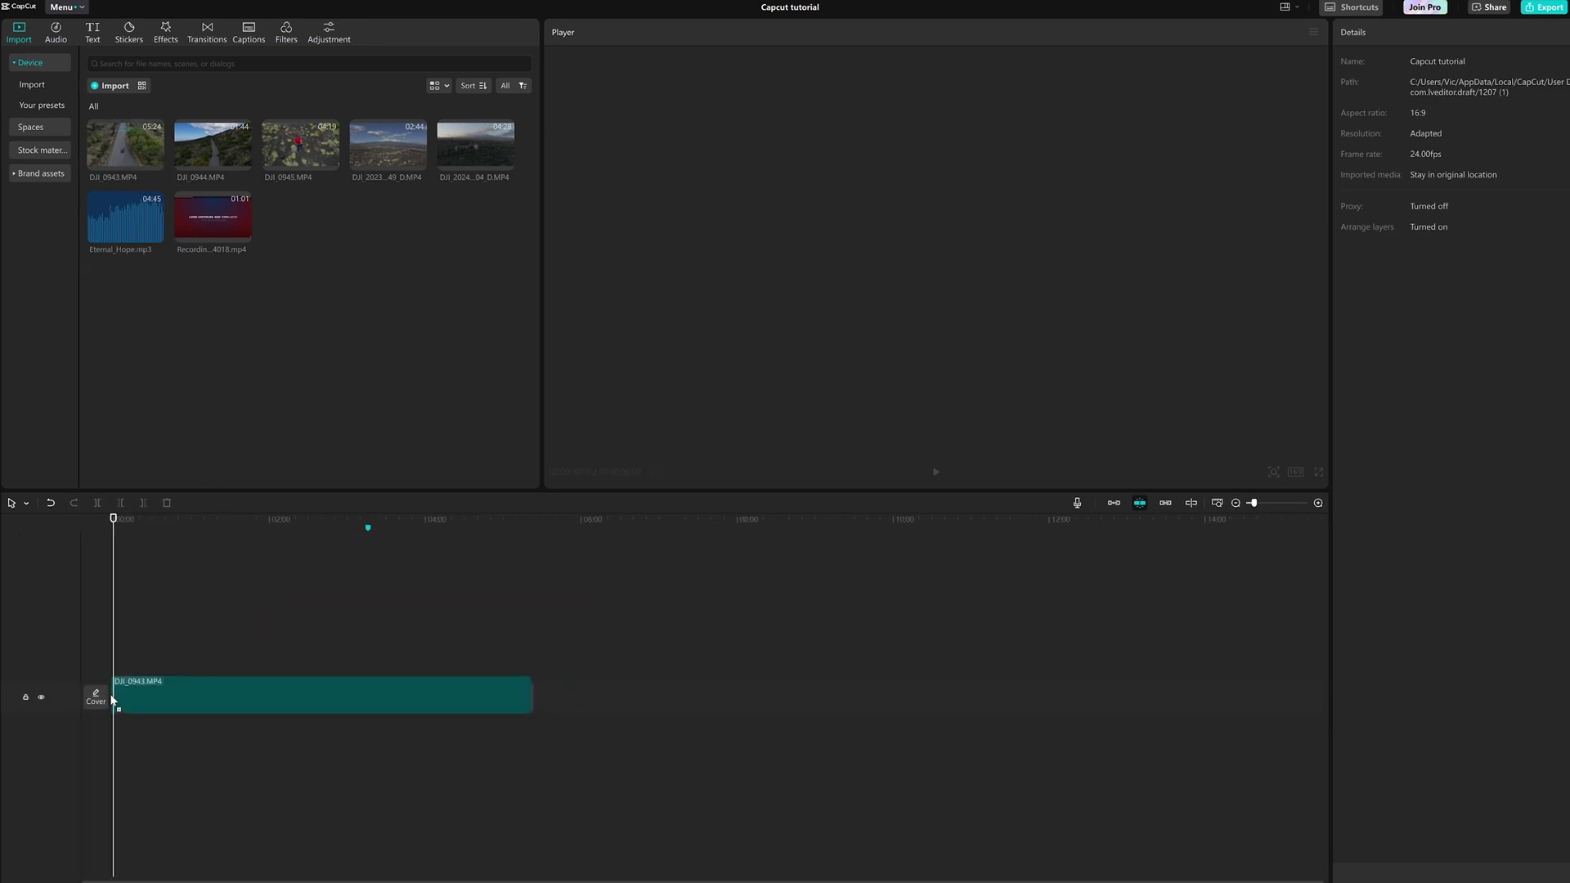
click(937, 473)
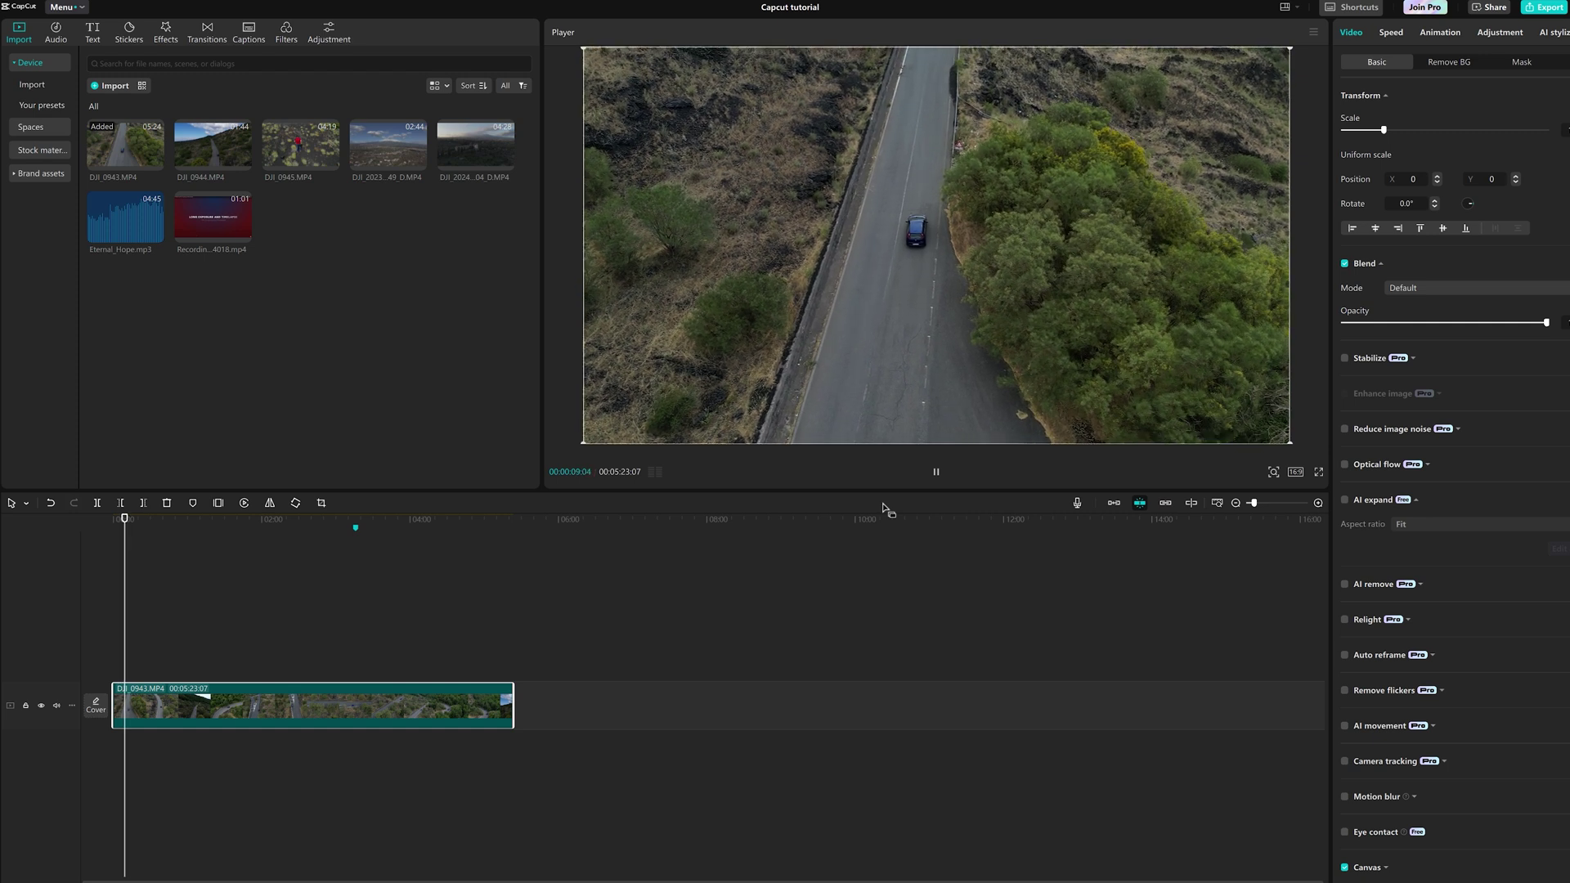
key(space)
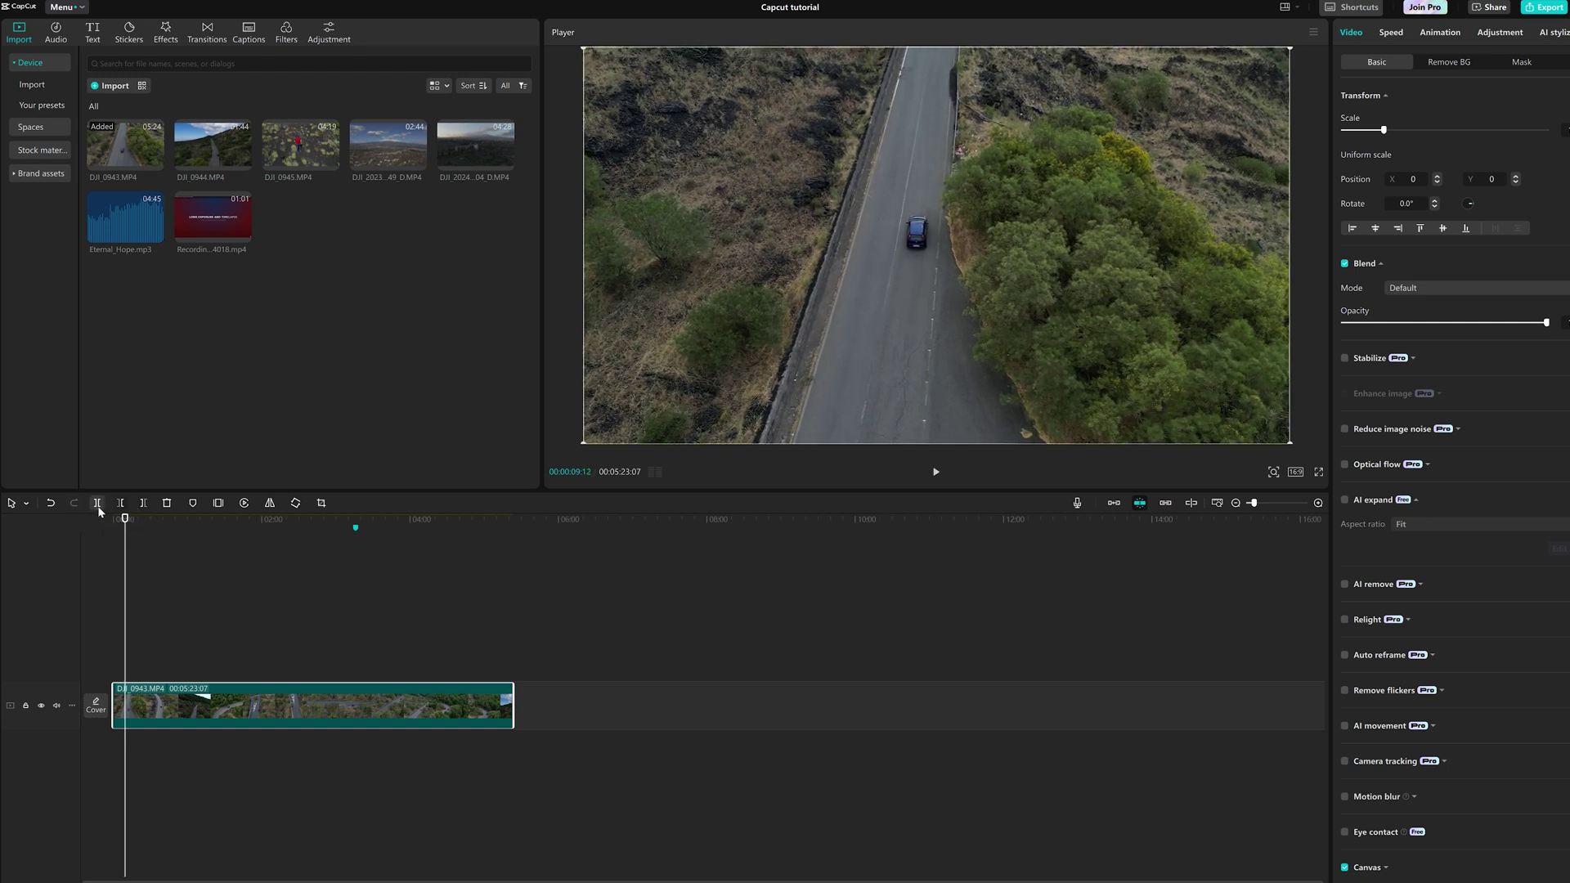
click(122, 507)
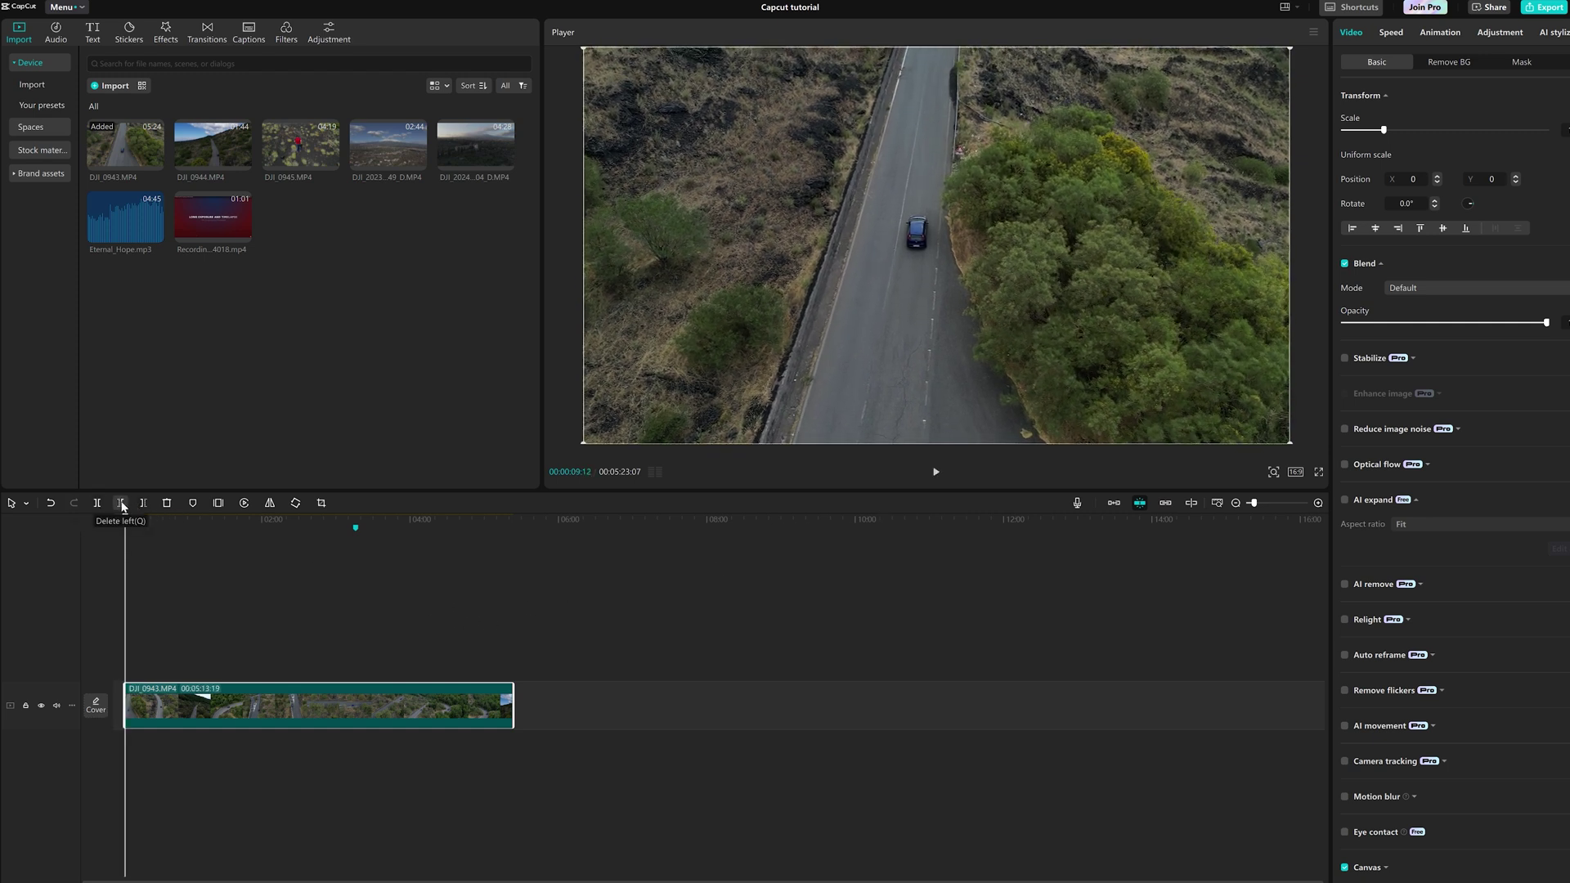
Scrub through the footage and split the clip twice, the second near 01:05.
key(space)
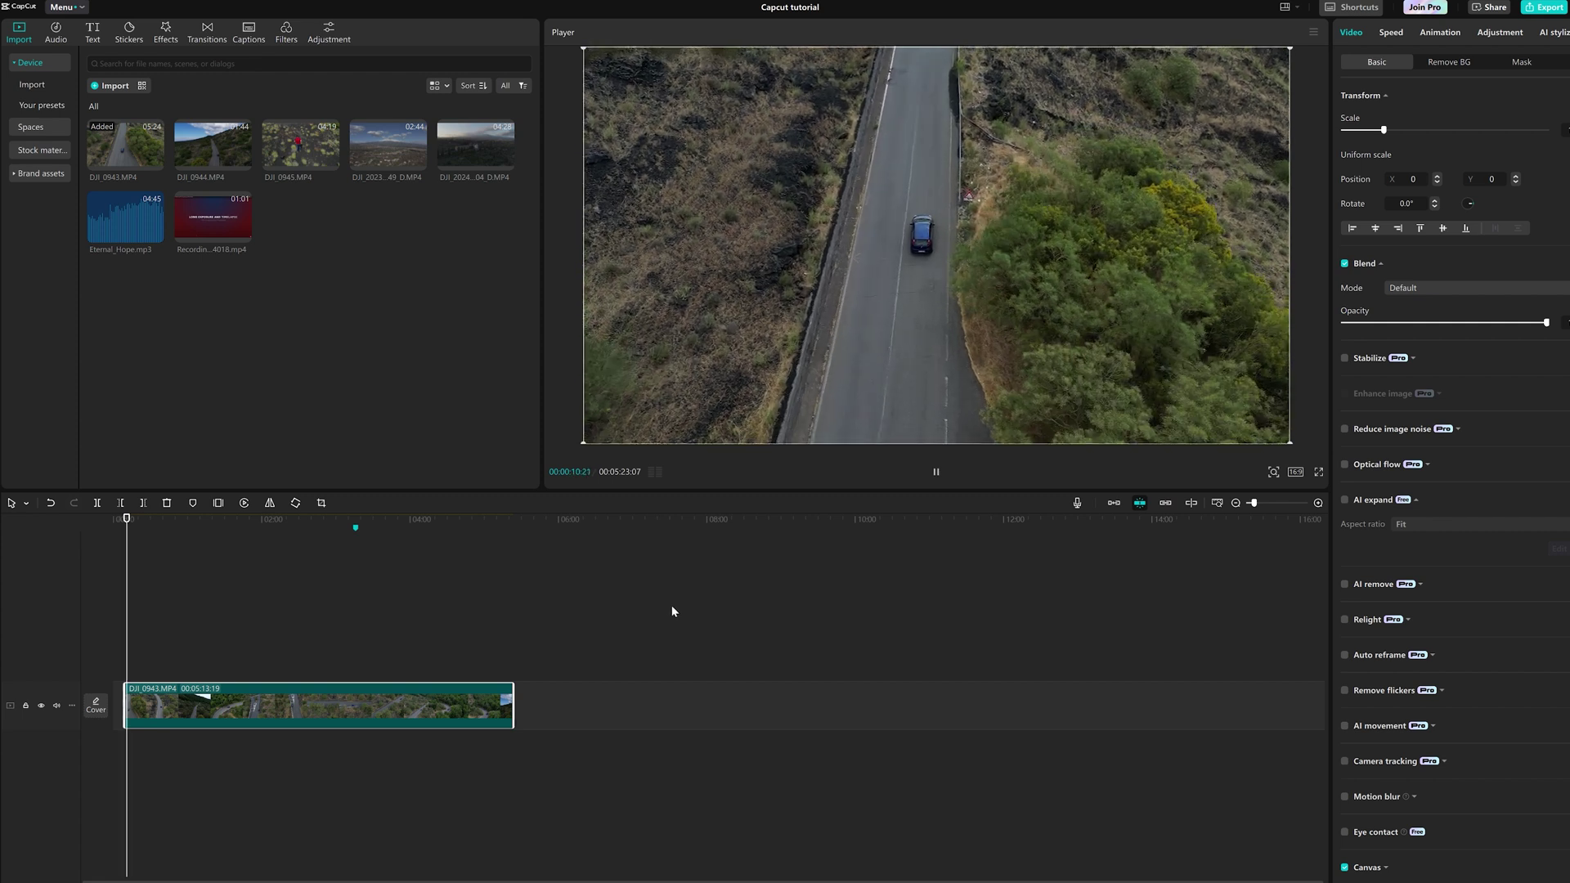
key(space)
drag(126, 594, 155, 592)
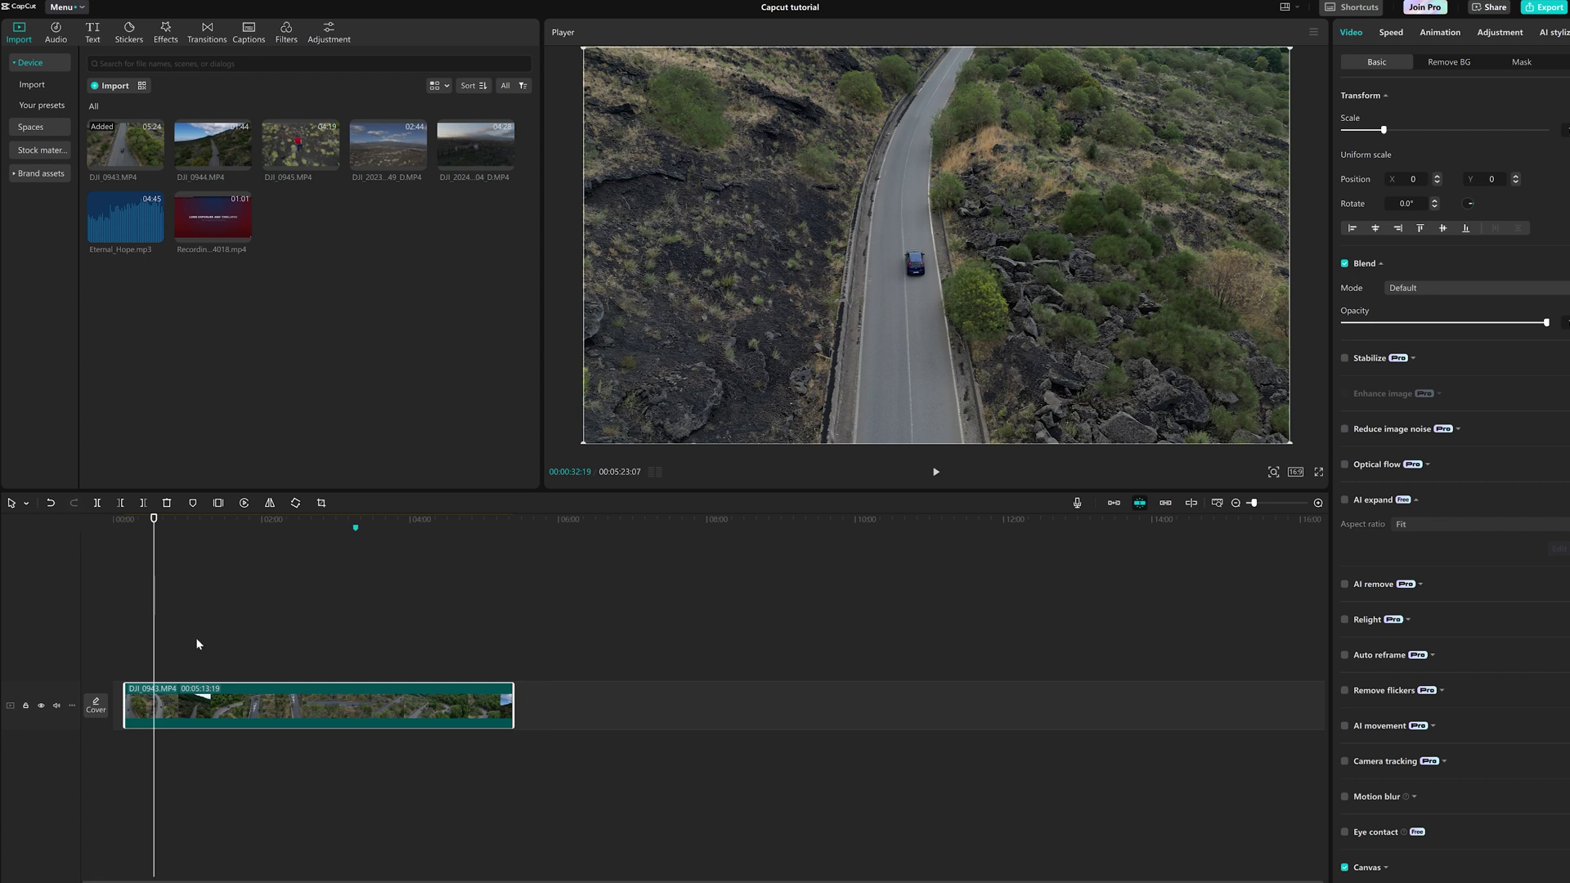
click(98, 504)
drag(154, 604, 196, 603)
key(space)
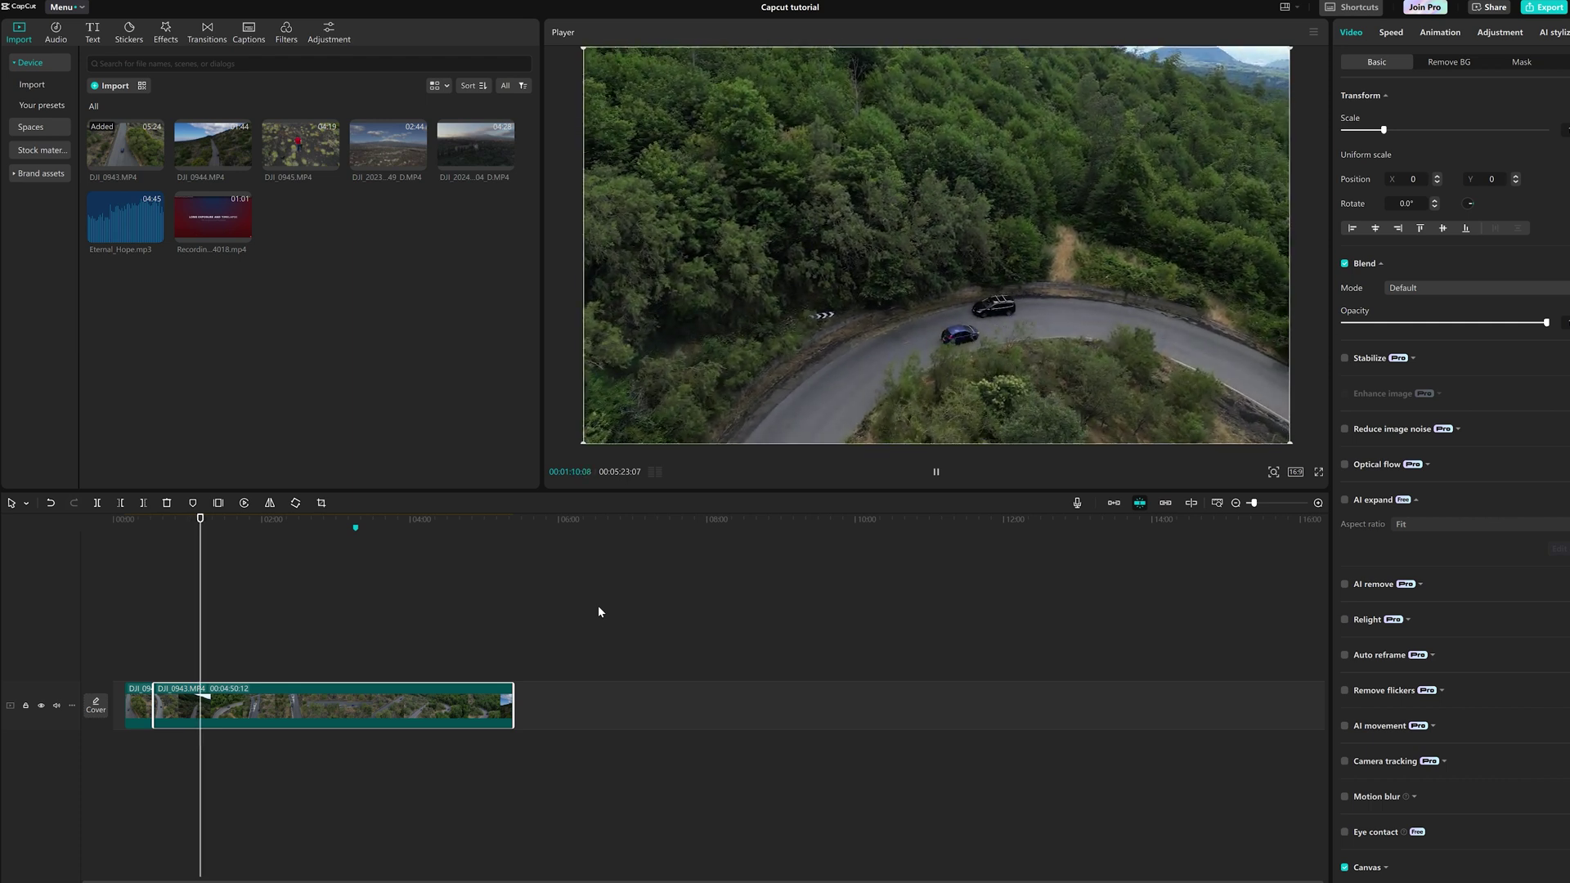
key(space)
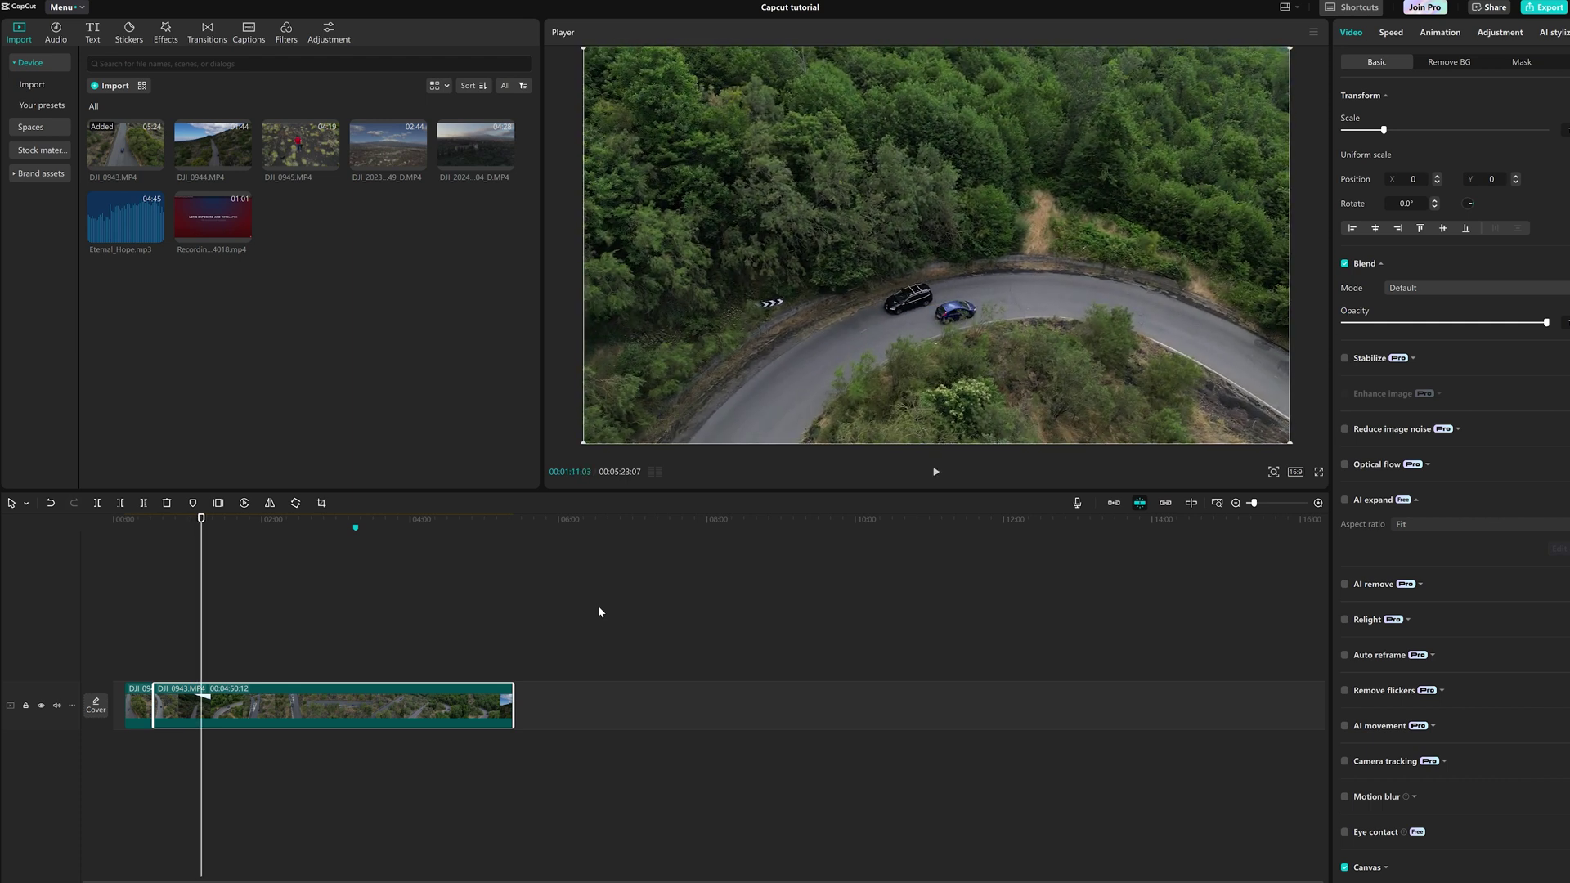
click(96, 503)
Cut out and delete a short piece, then remove everything after the playhead.
key(space)
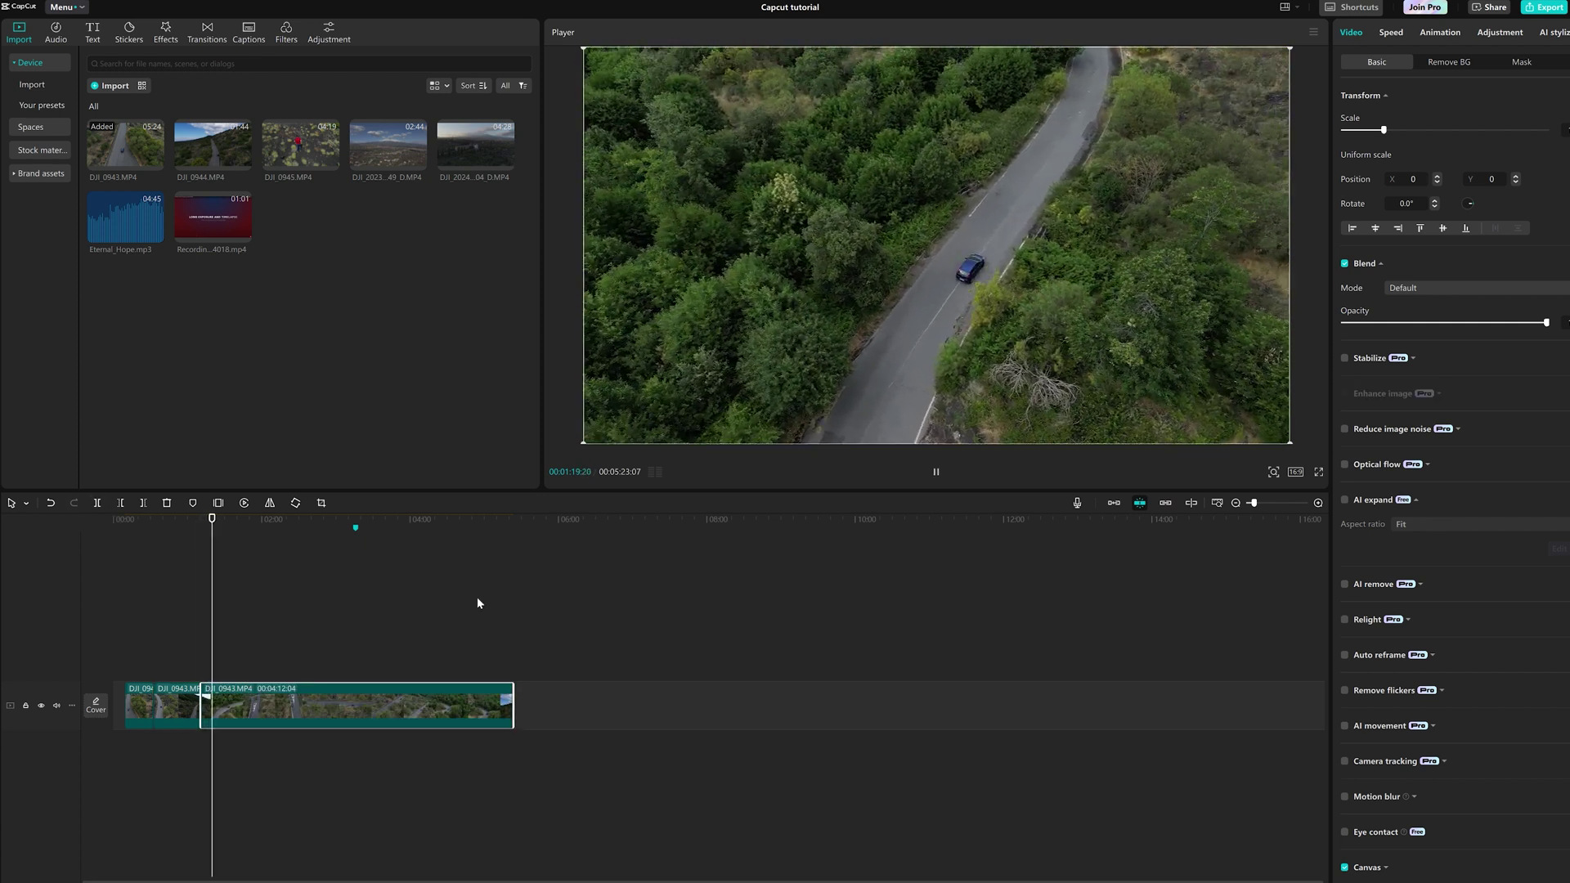
key(space)
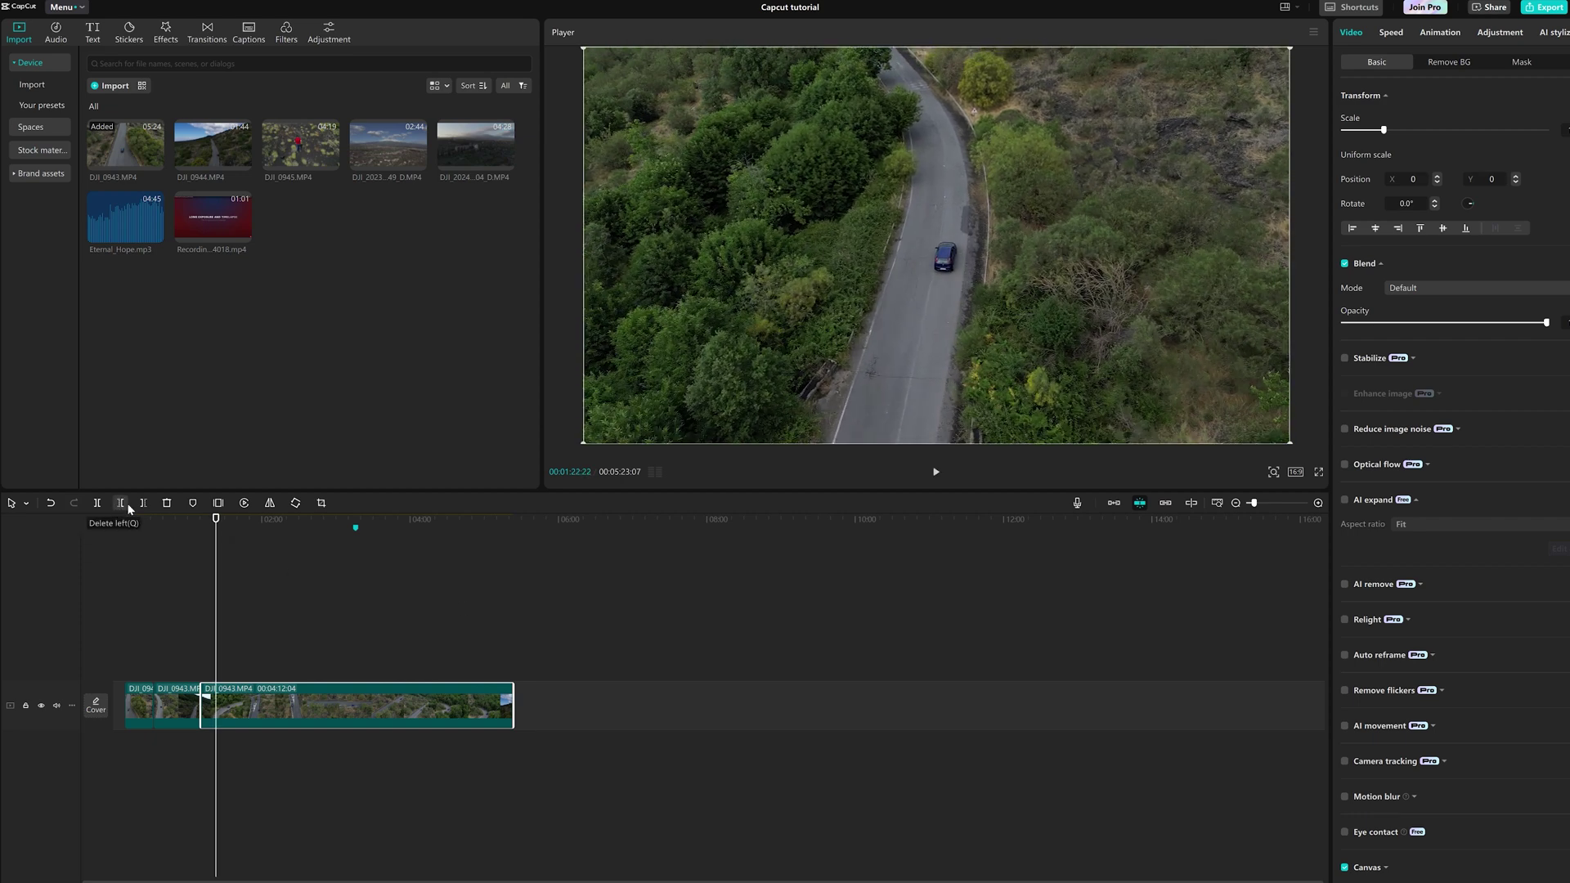
click(97, 503)
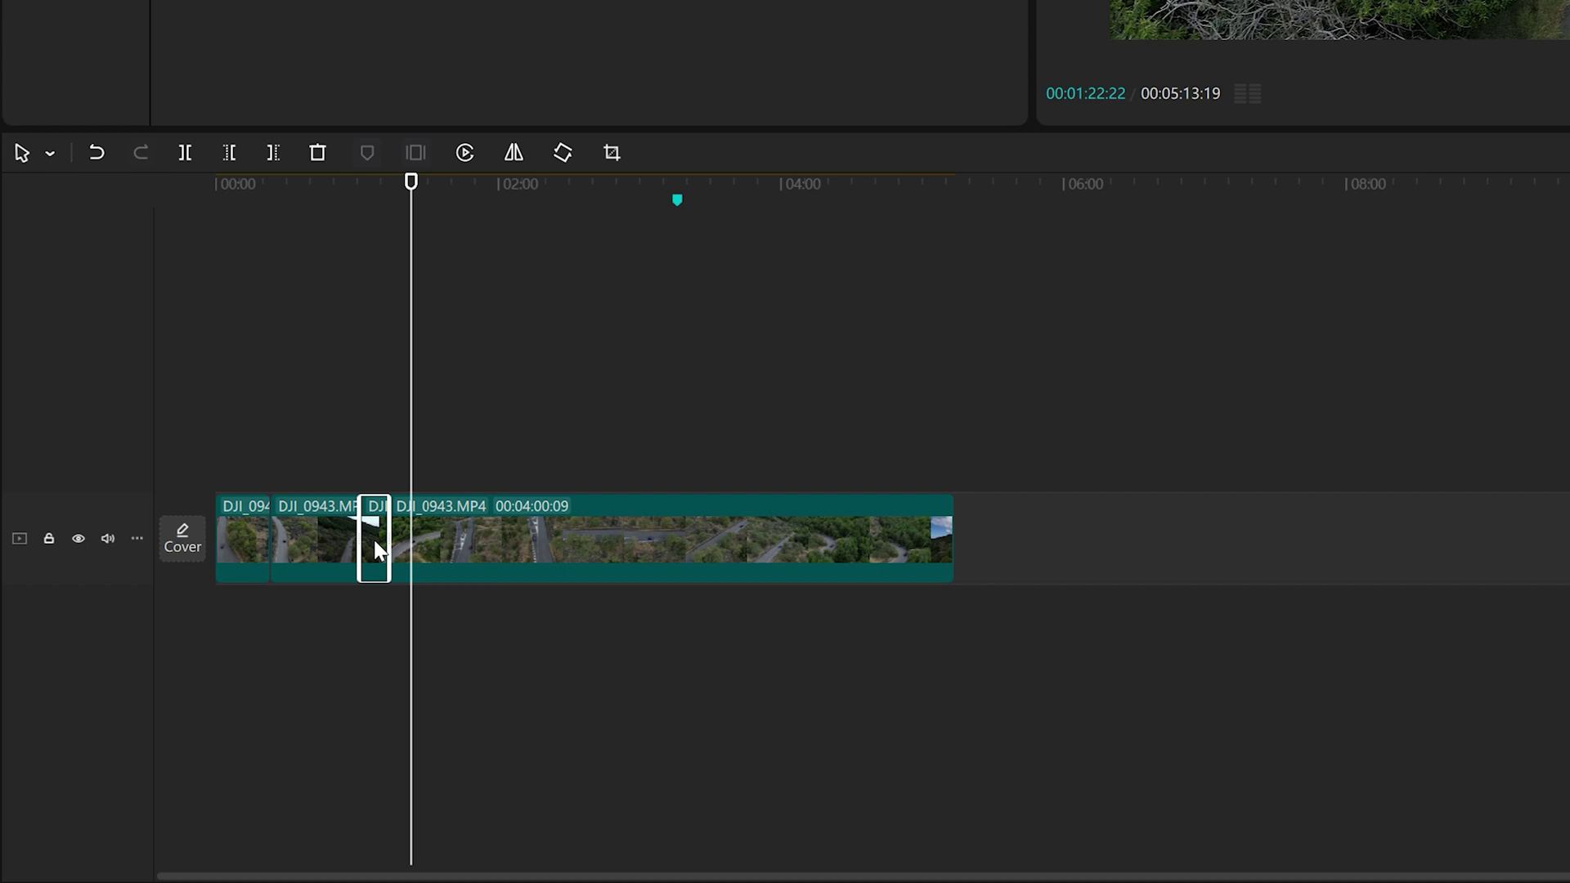
key(Delete)
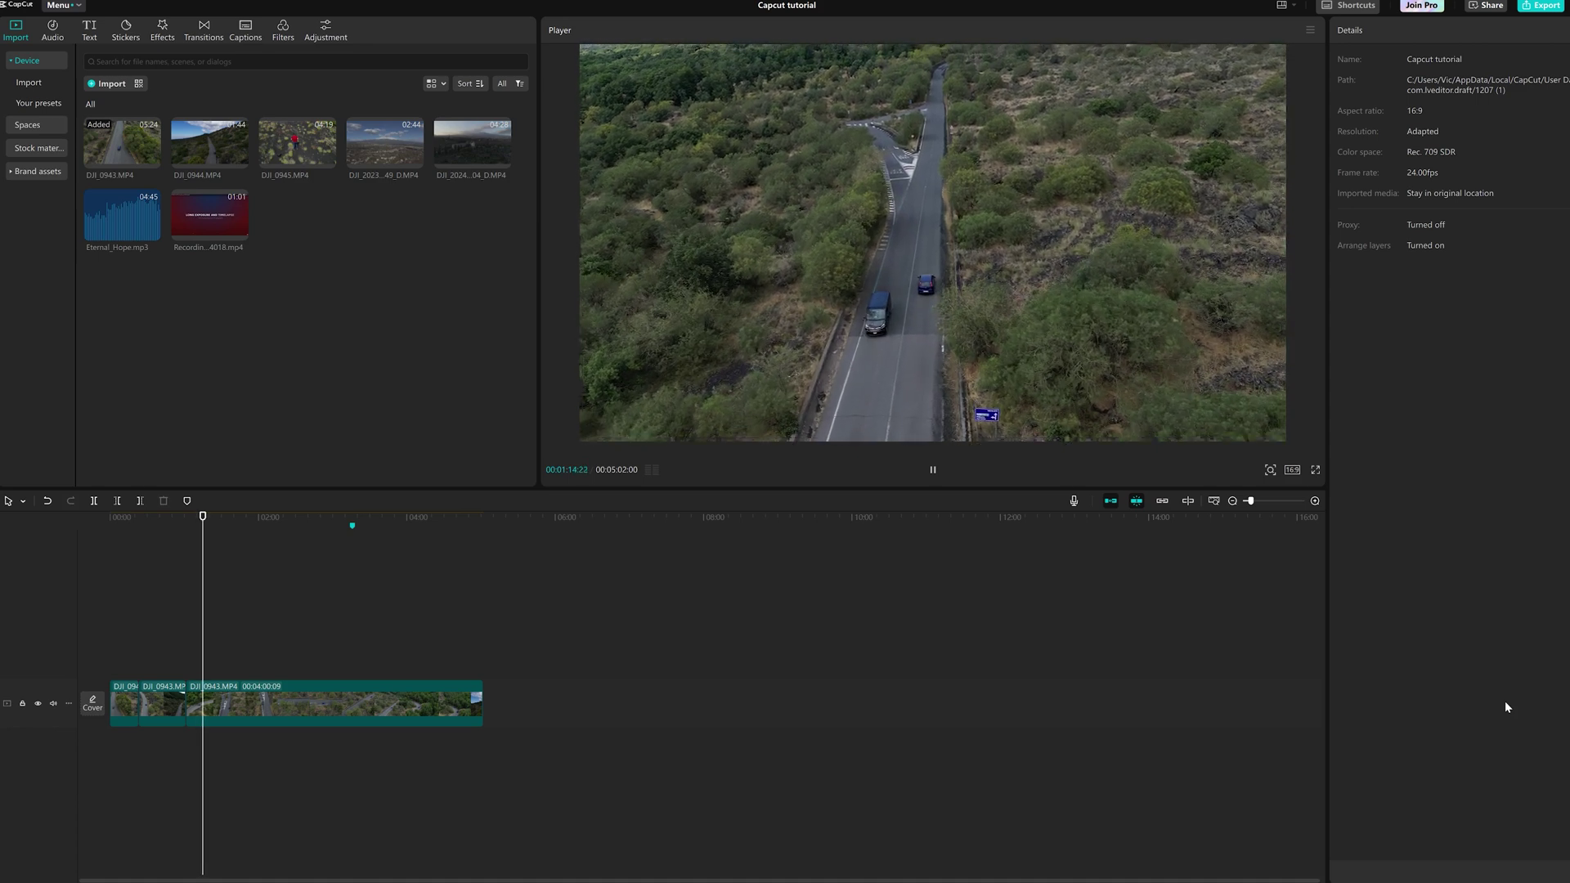
click(208, 695)
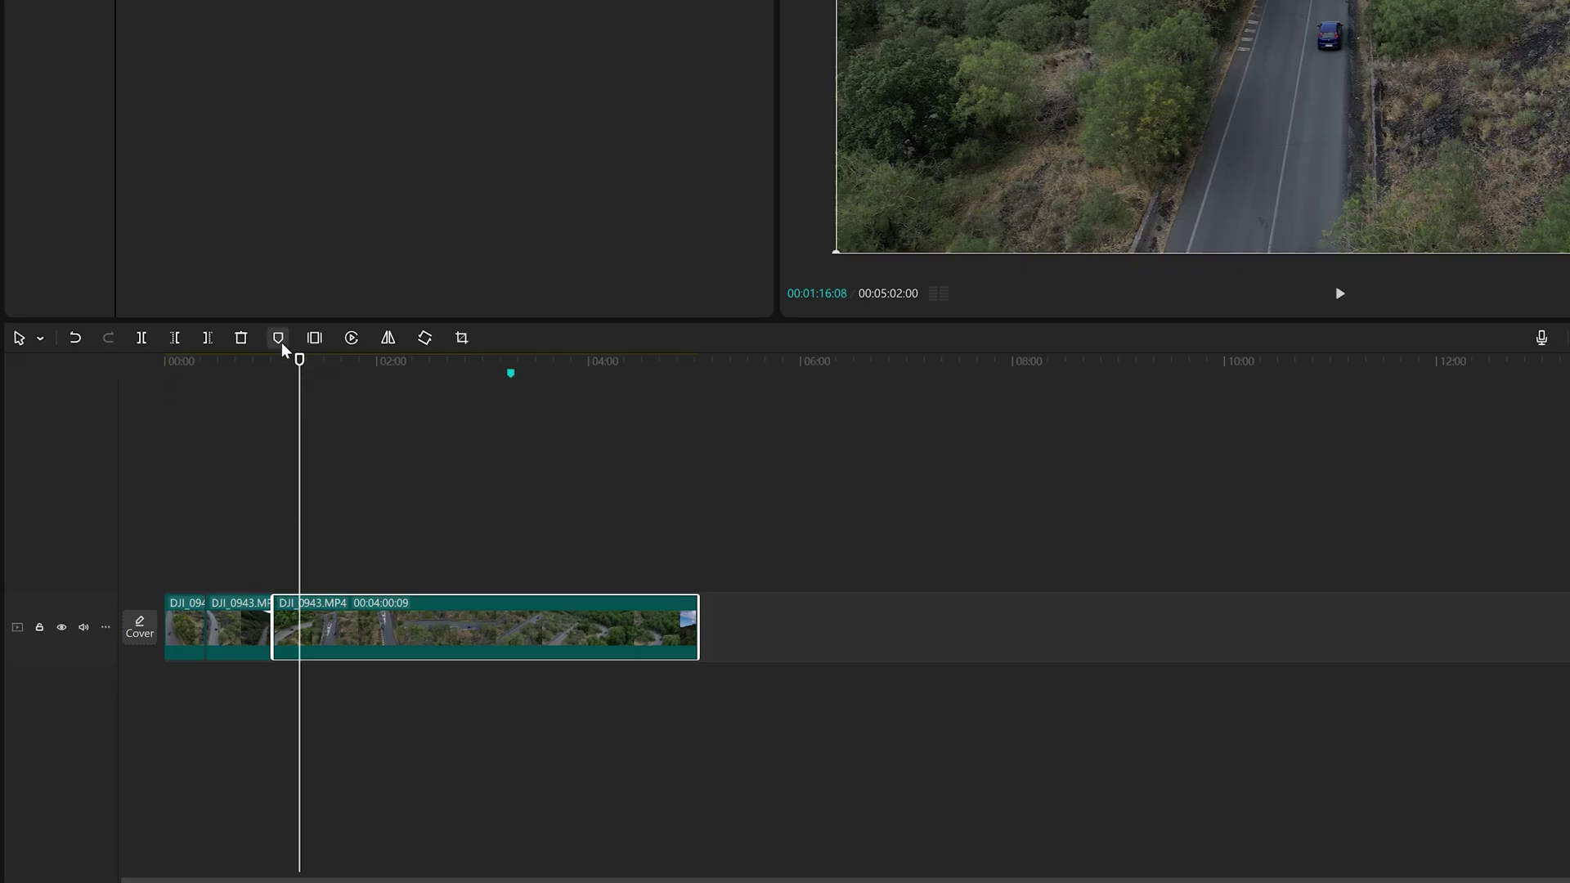
click(207, 342)
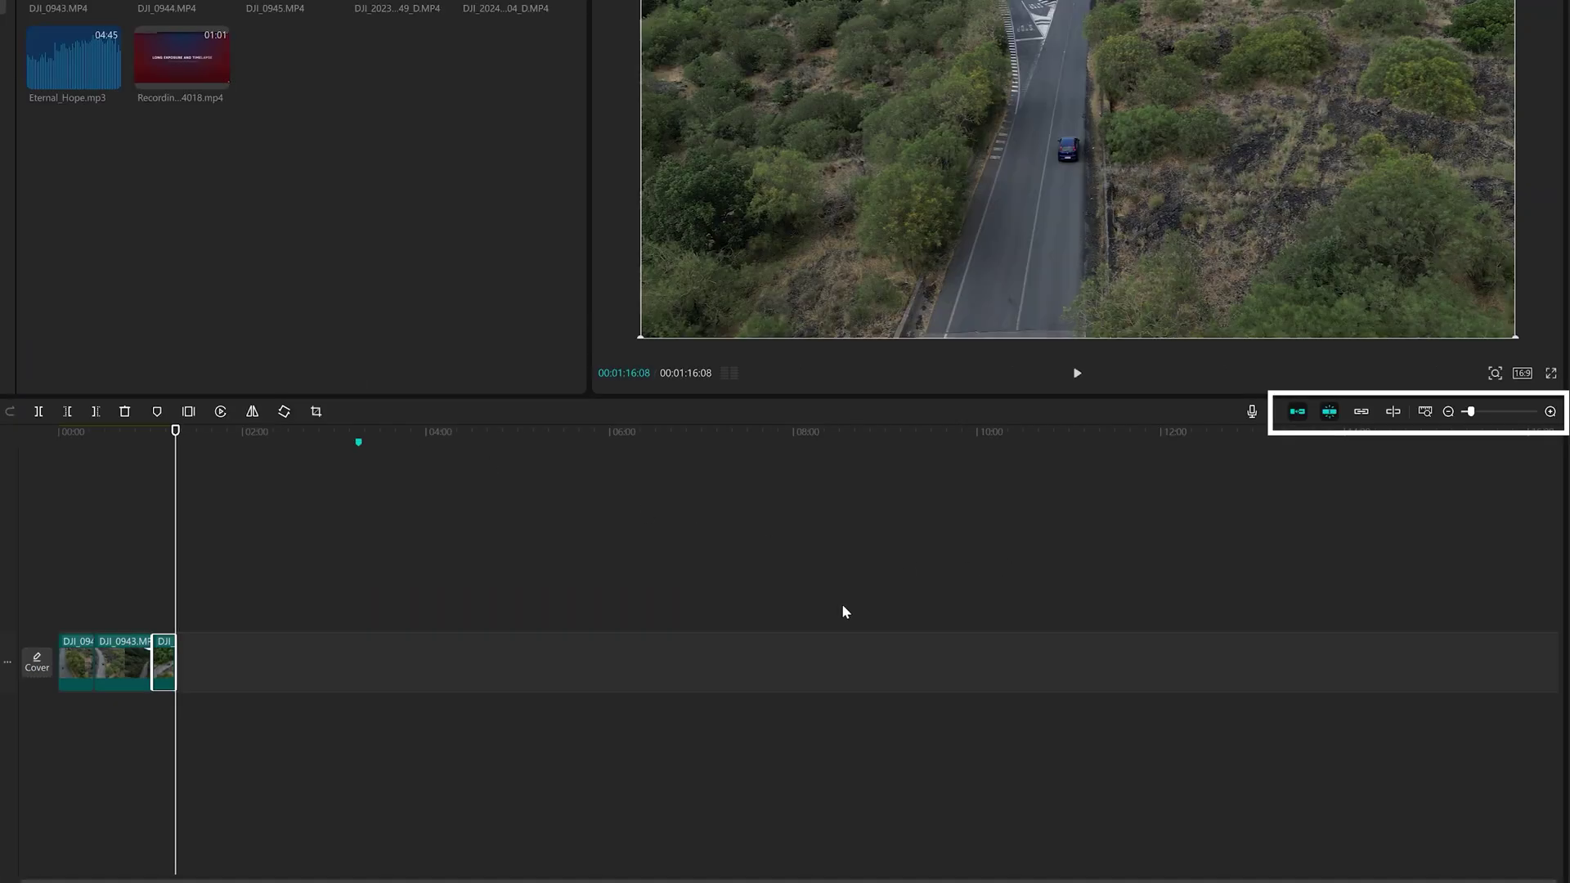
Turn off the main-track magnet, shift the last clip, then snap it back.
click(1300, 412)
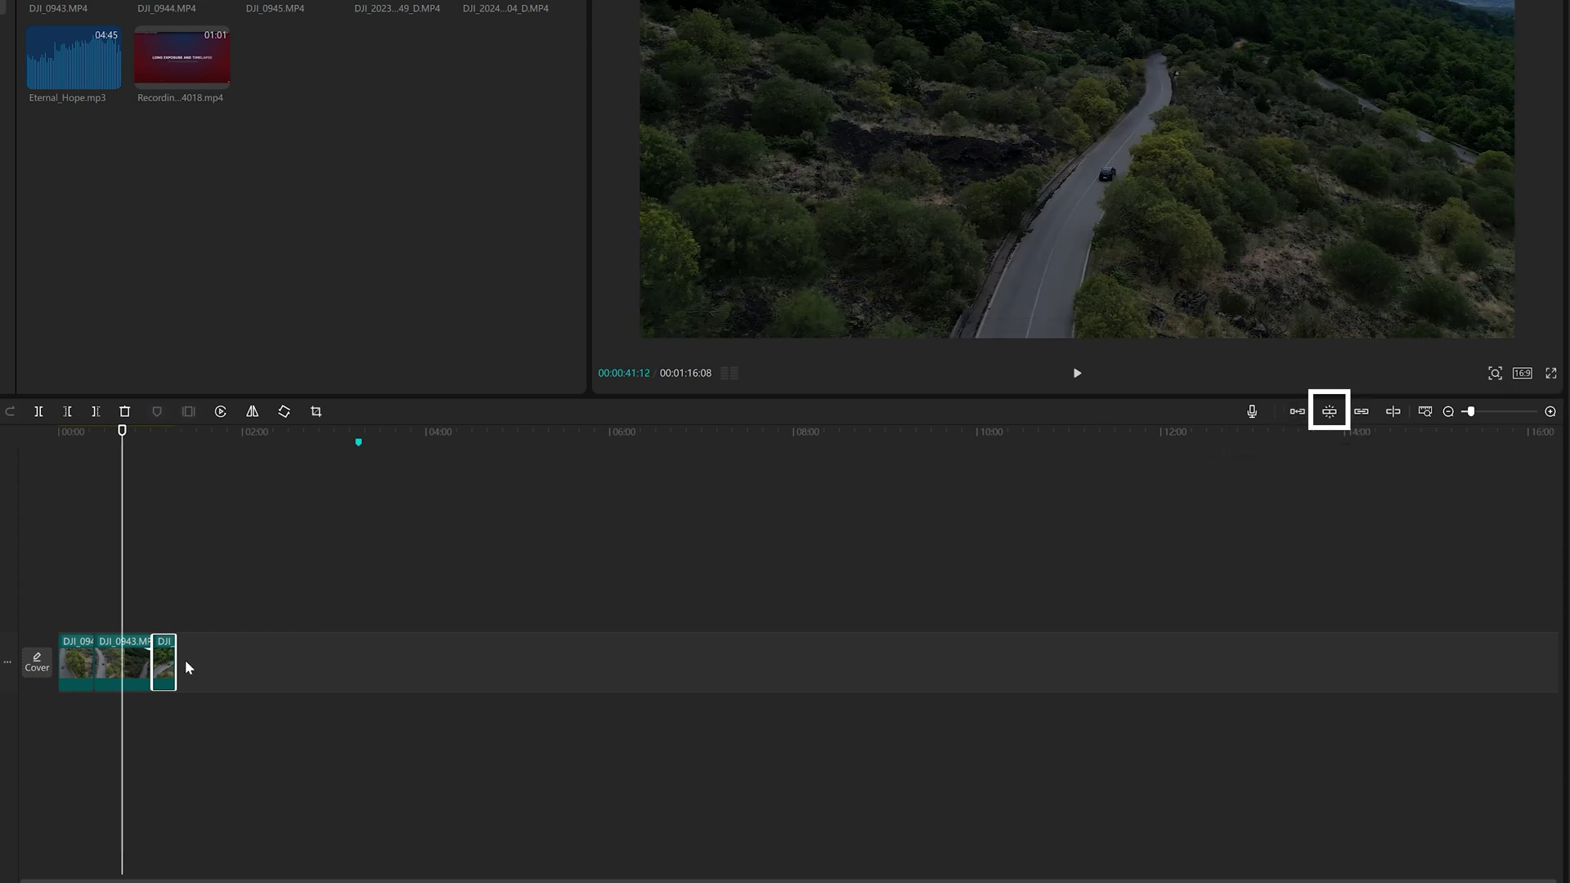
mouse_move(188, 668)
mouse_down()
mouse_move(222, 659)
mouse_move(166, 657)
mouse_move(192, 667)
mouse_up()
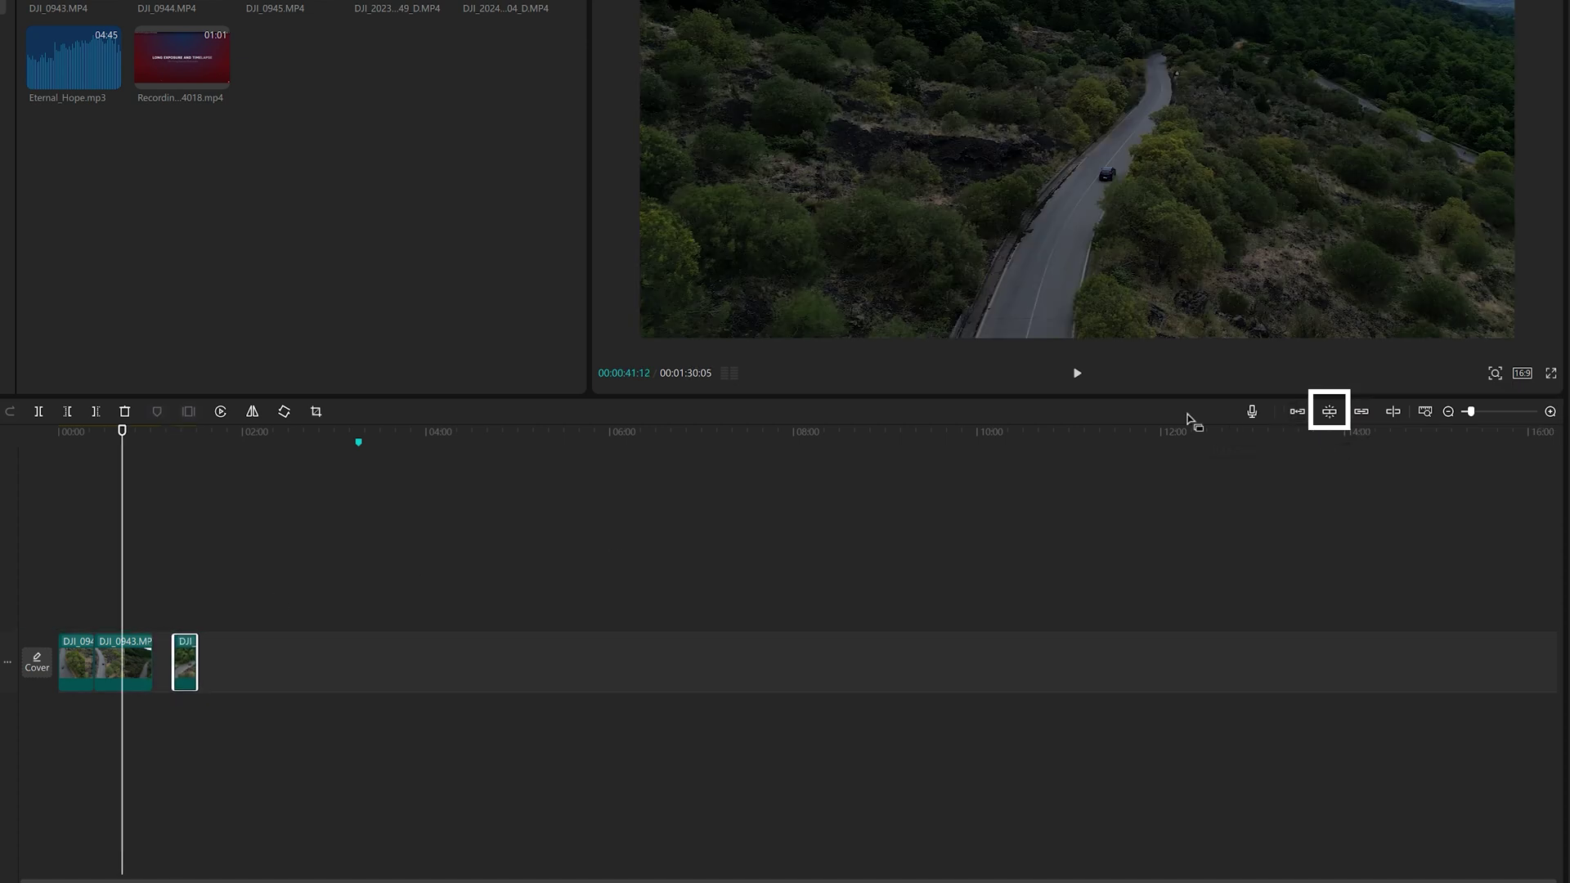
click(1329, 412)
drag(193, 668, 172, 666)
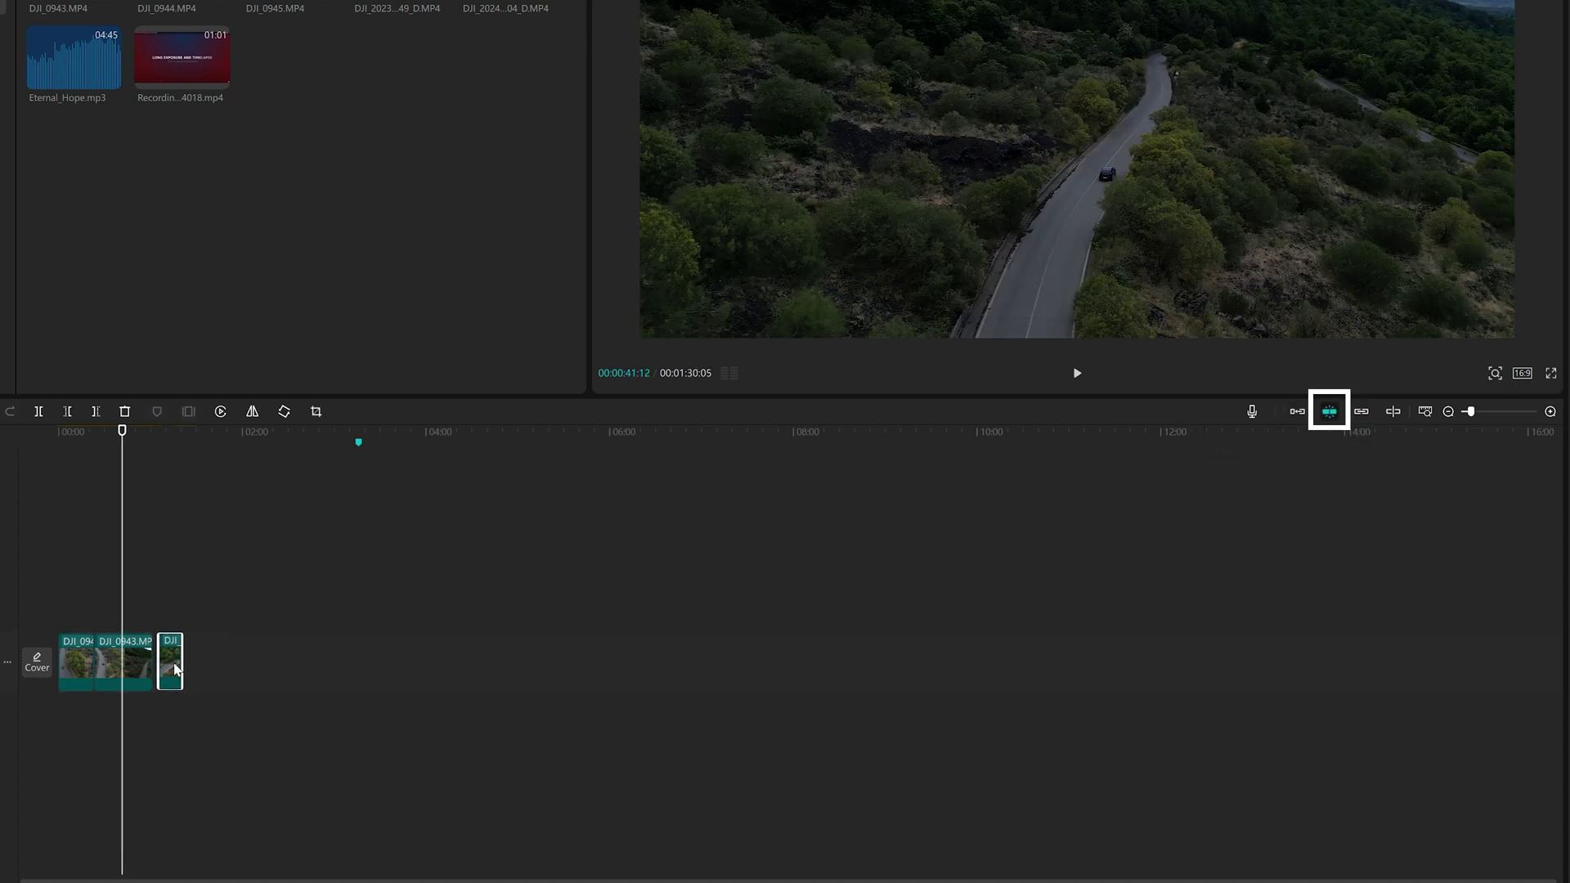
Toggle hover preview on and off and zoom the timeline to fit the edit.
click(1393, 413)
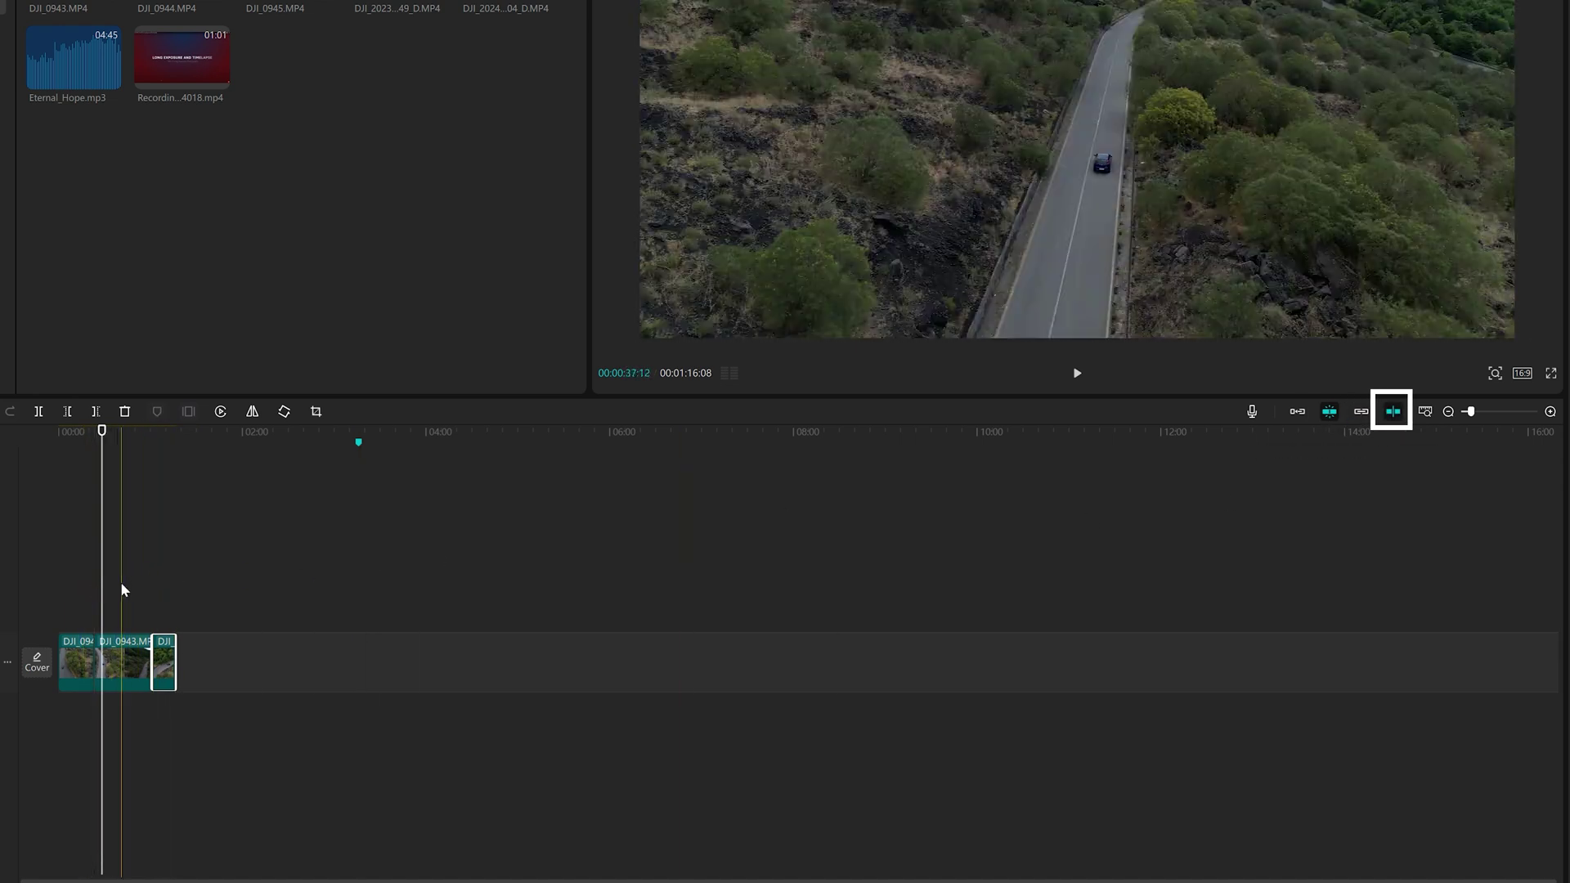
click(1394, 415)
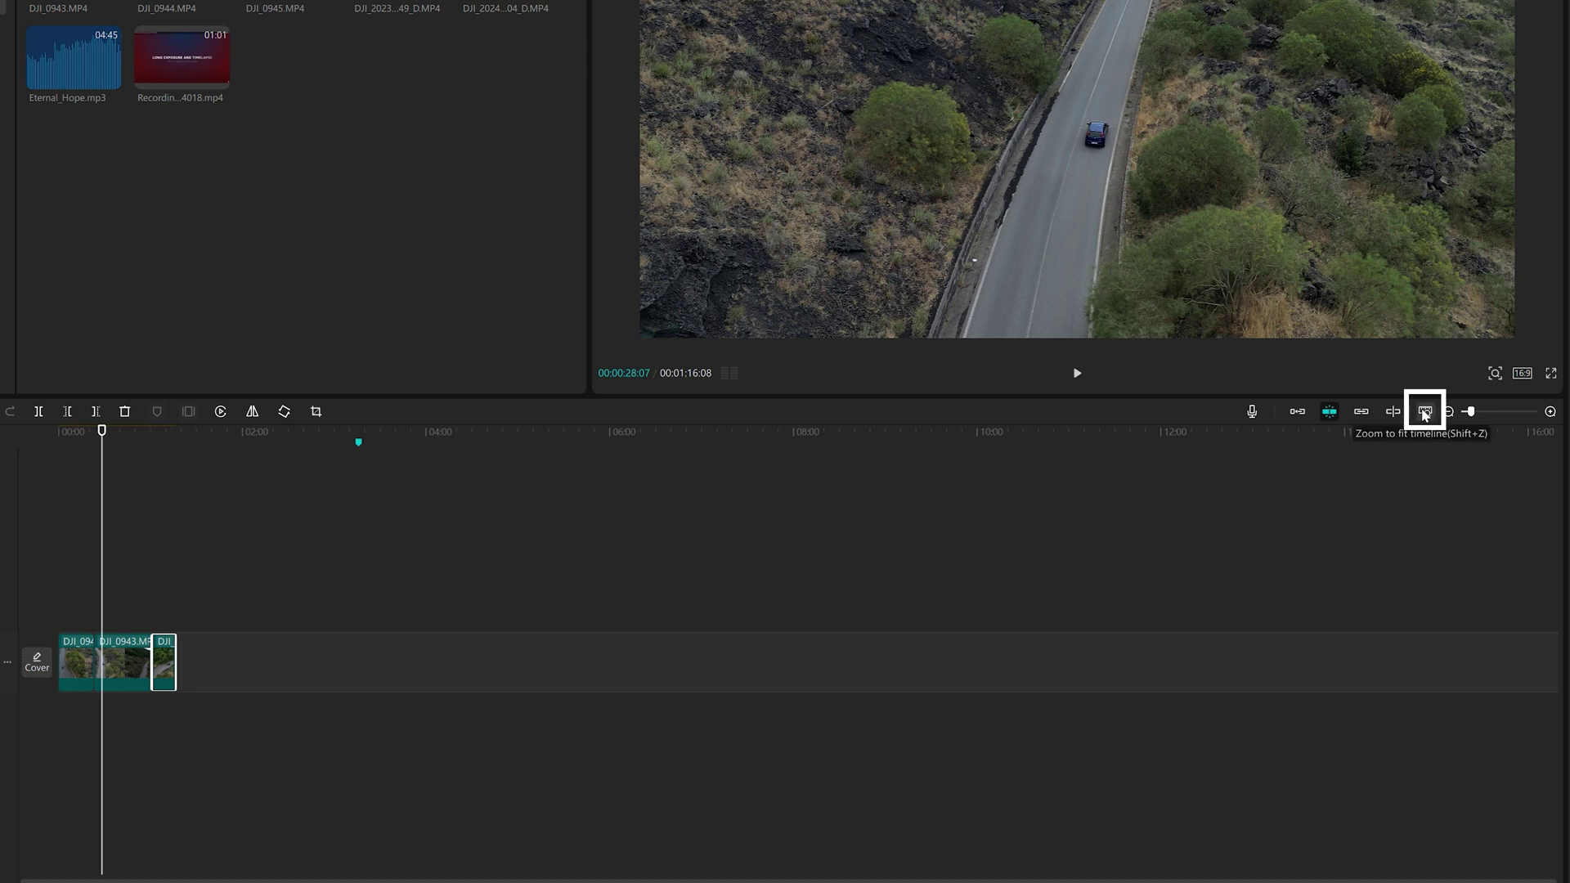
click(1425, 413)
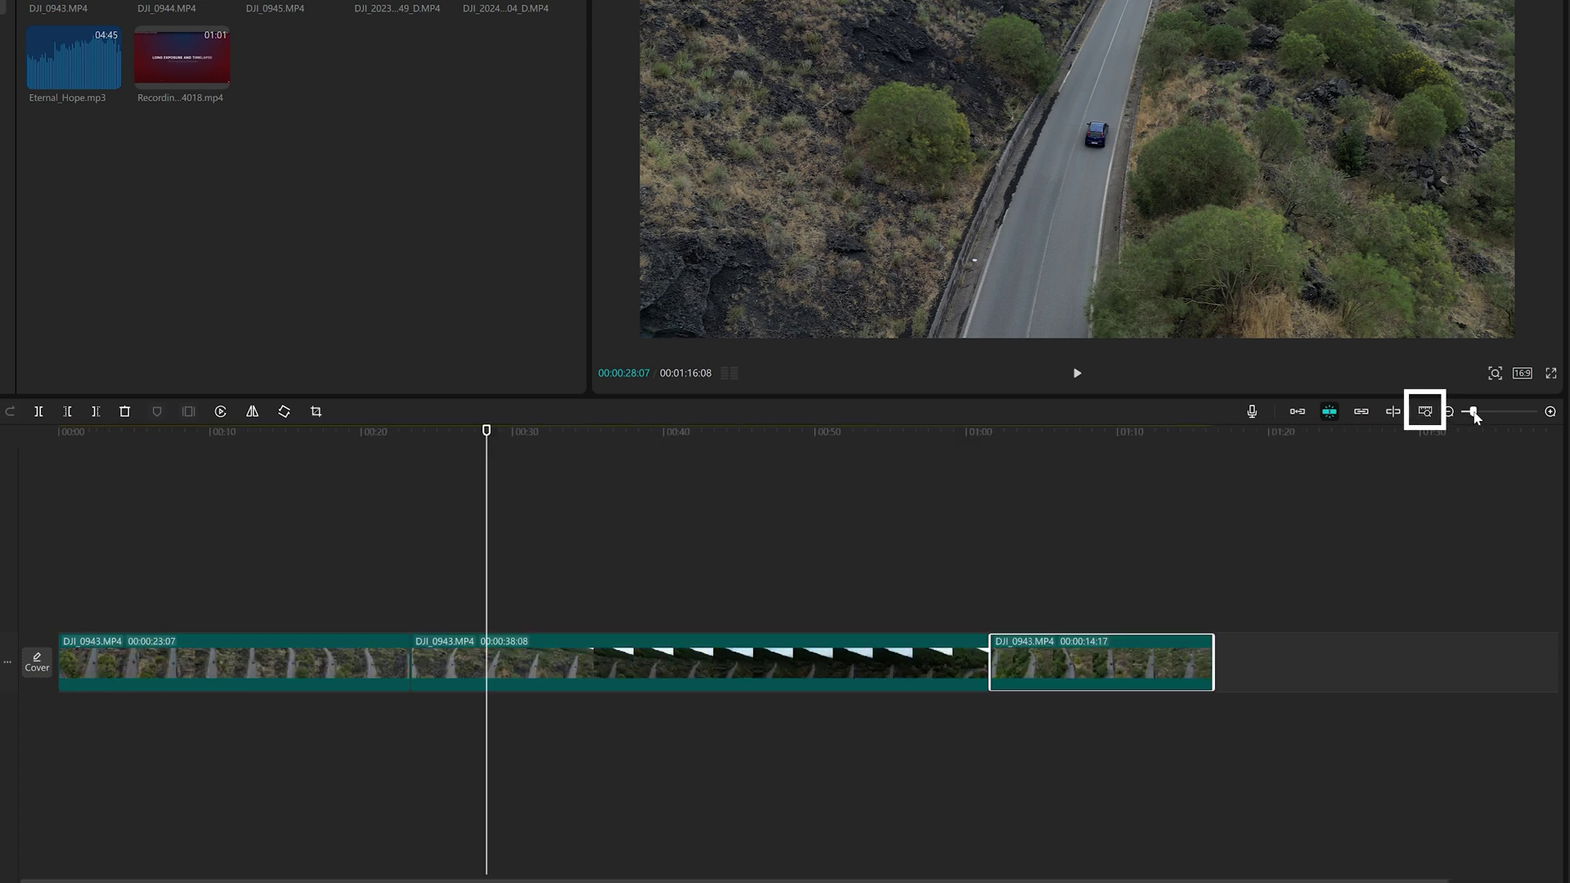
mouse_move(1473, 412)
mouse_down()
mouse_move(1486, 411)
mouse_move(1470, 415)
mouse_up()
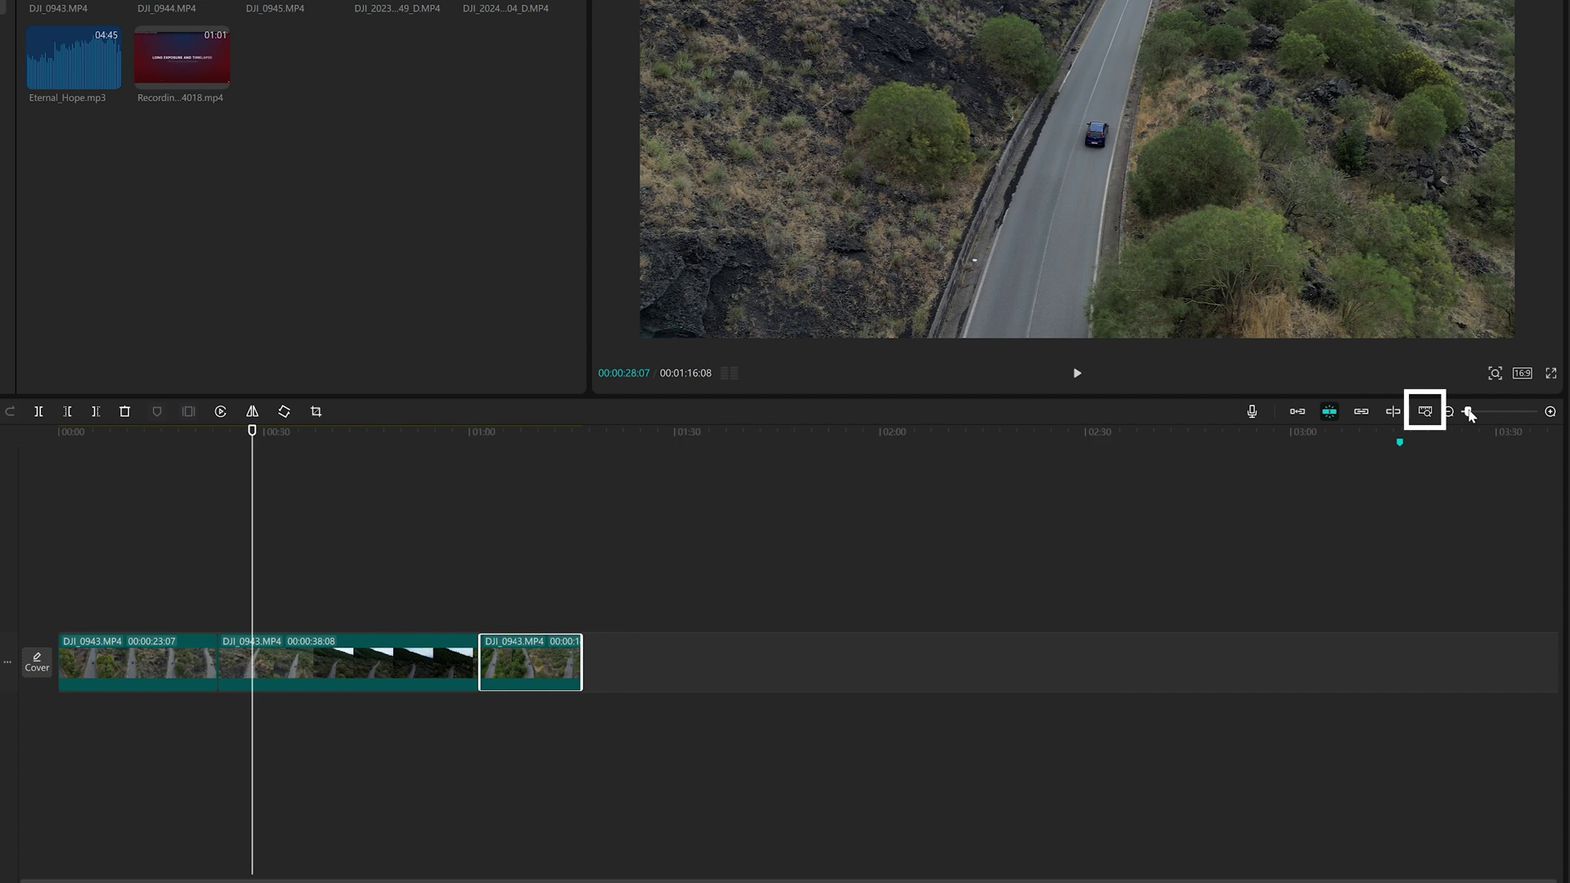
click(1425, 412)
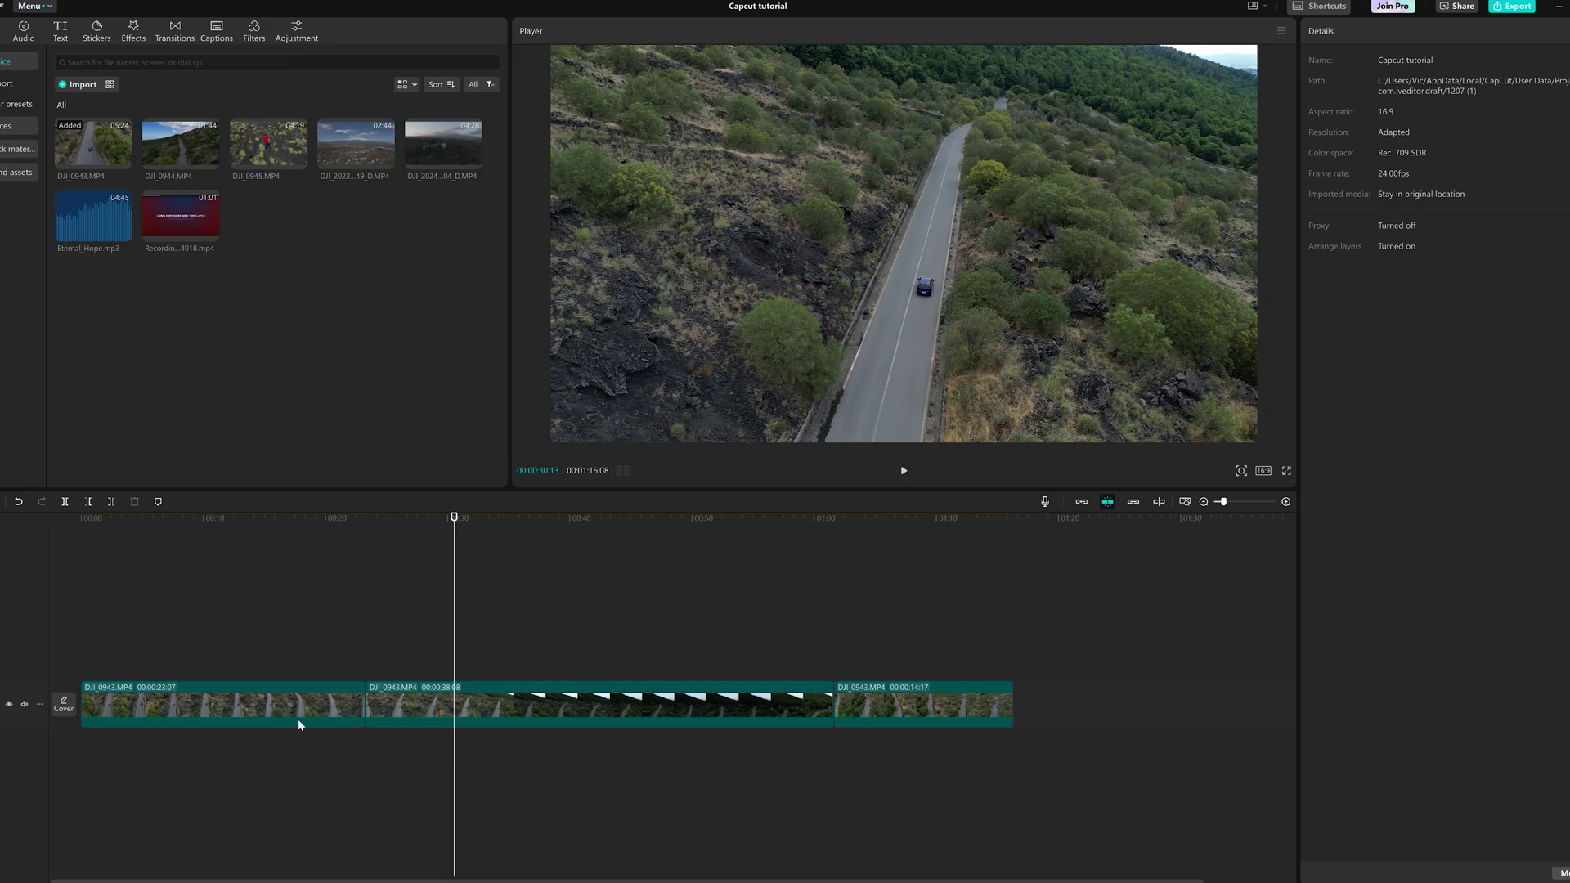
Scale the first DJI_0943 clip up to 160%, then step it down to 151%.
click(232, 627)
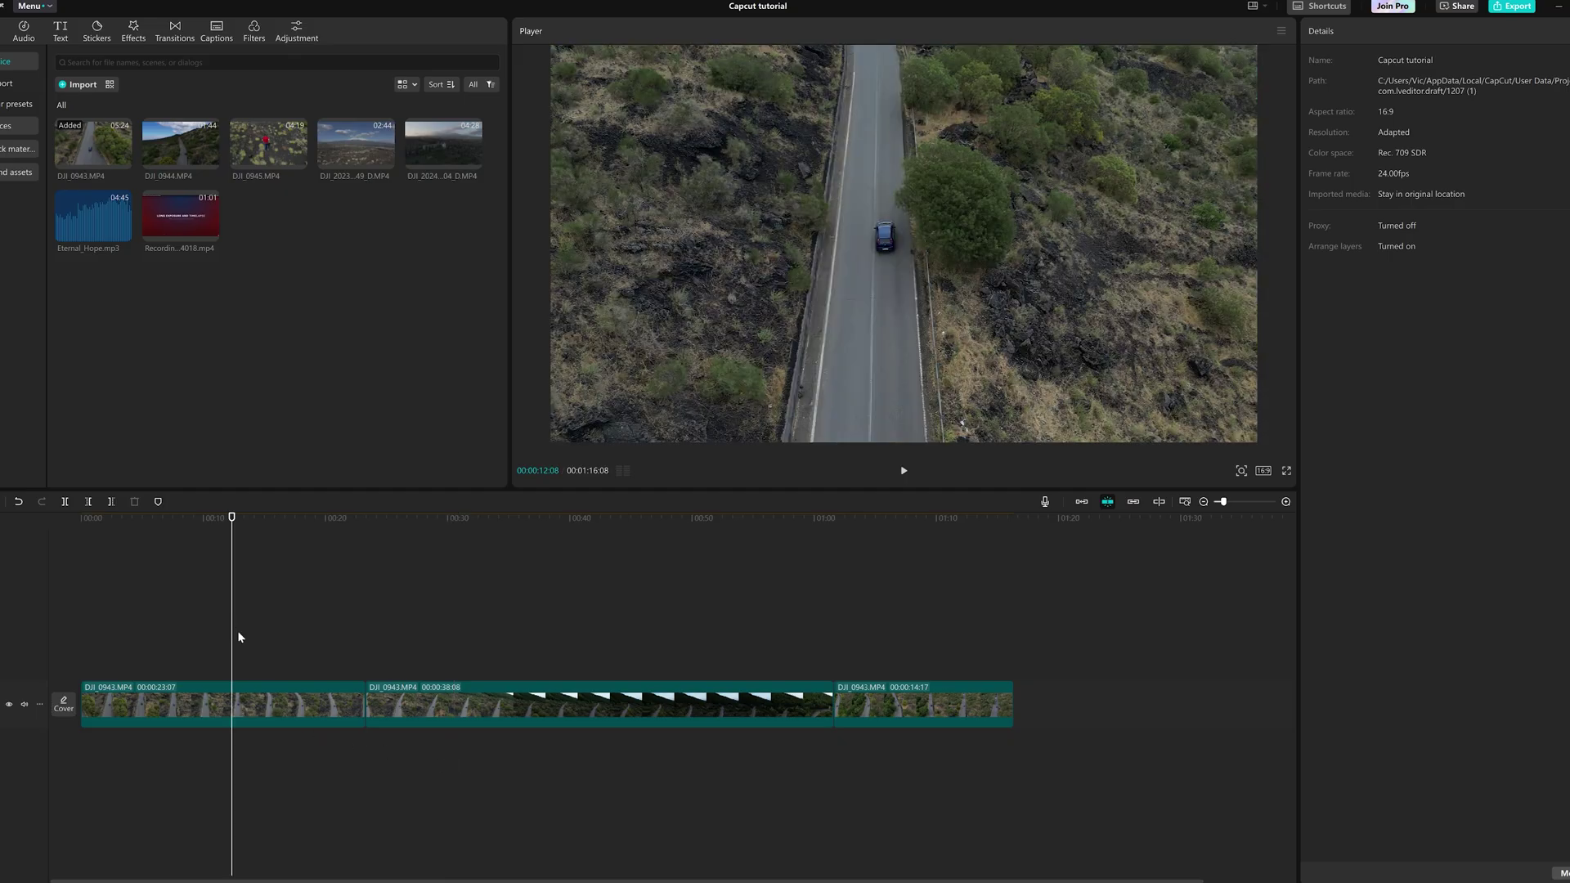
click(274, 707)
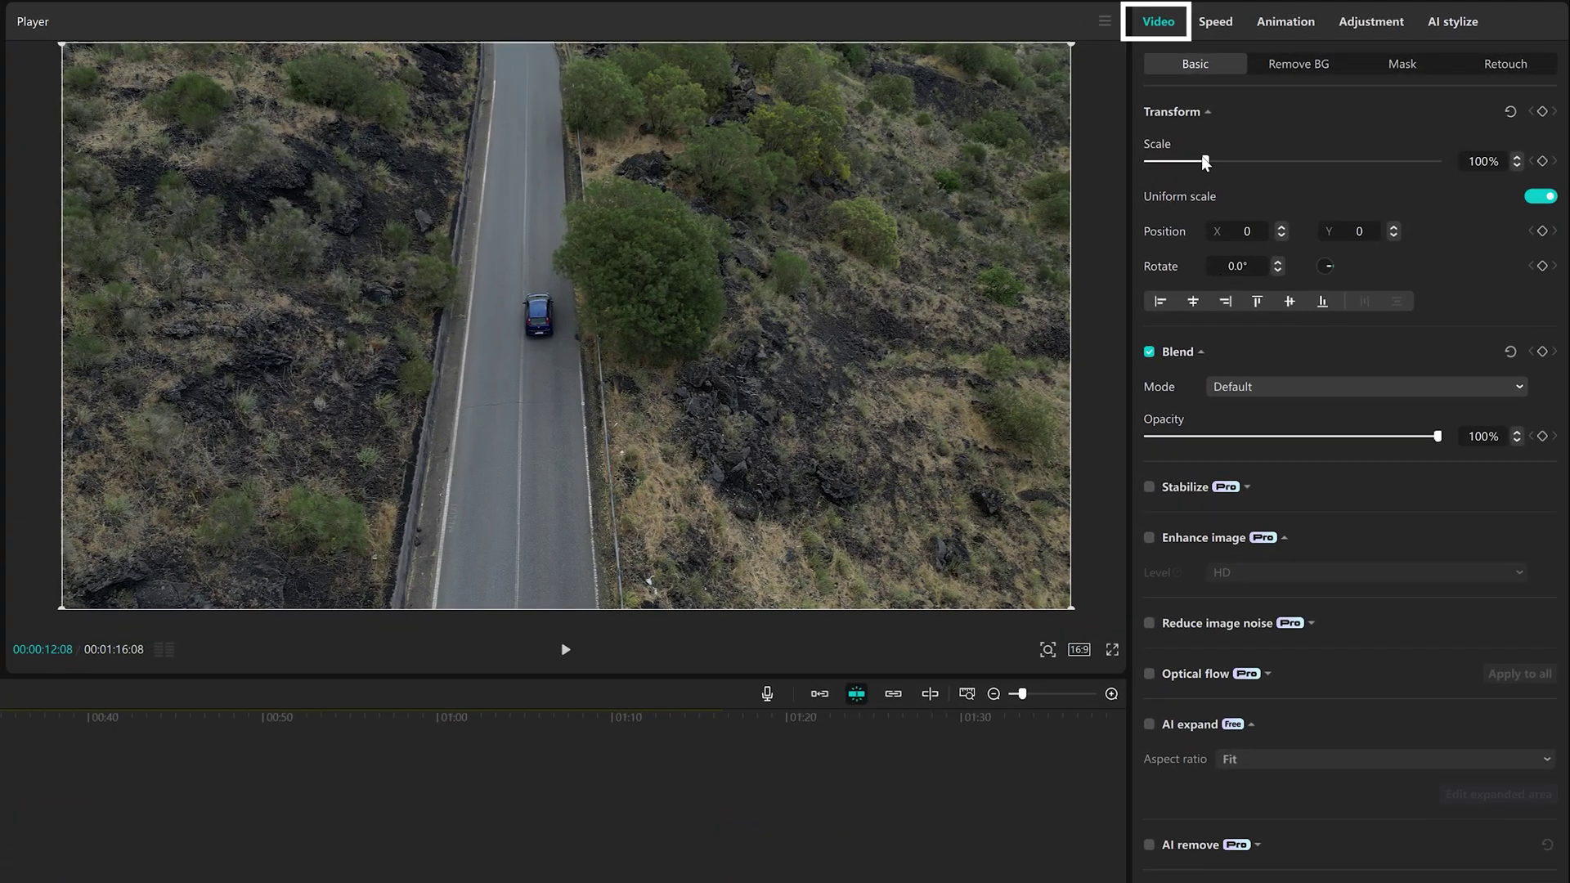
drag(1207, 162, 1231, 161)
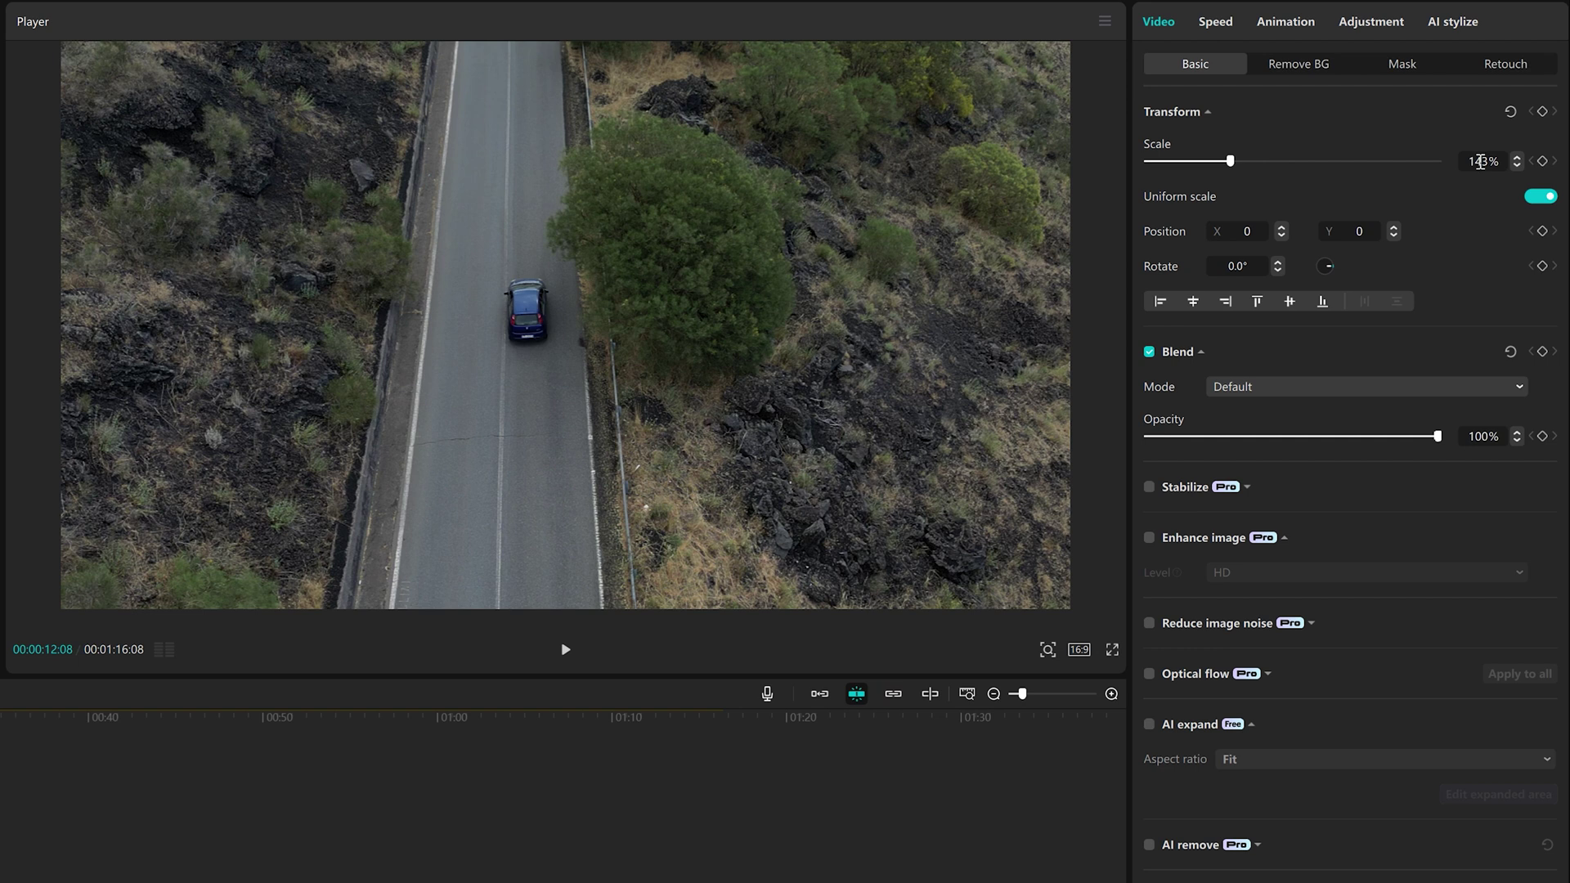
click(1481, 162)
text(160)
key(Return)
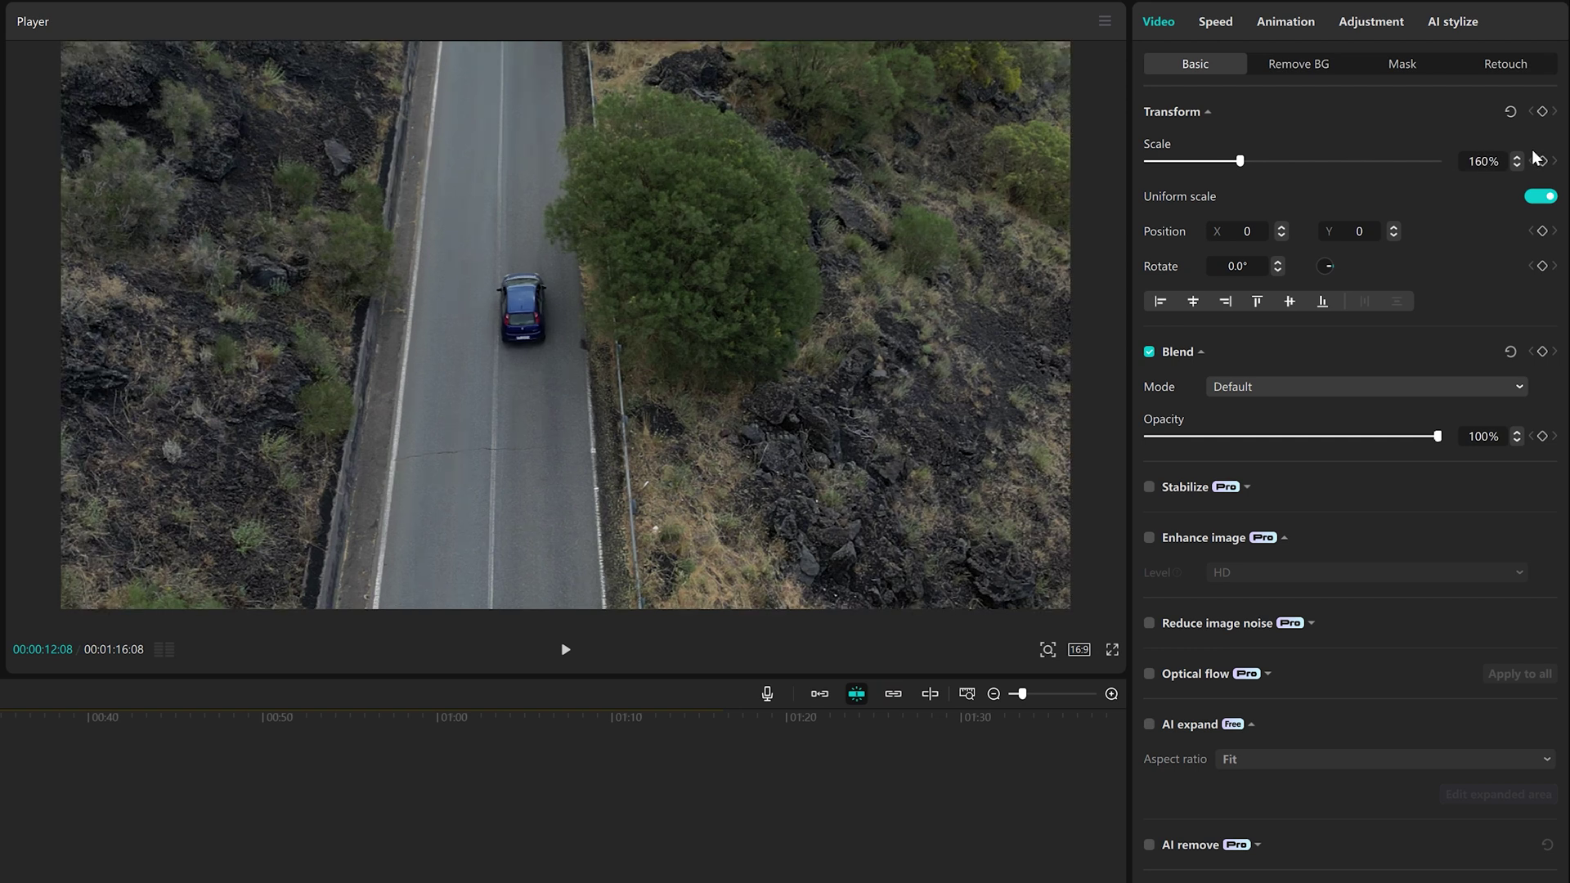
click(1517, 166)
click(1518, 166)
click(1517, 166)
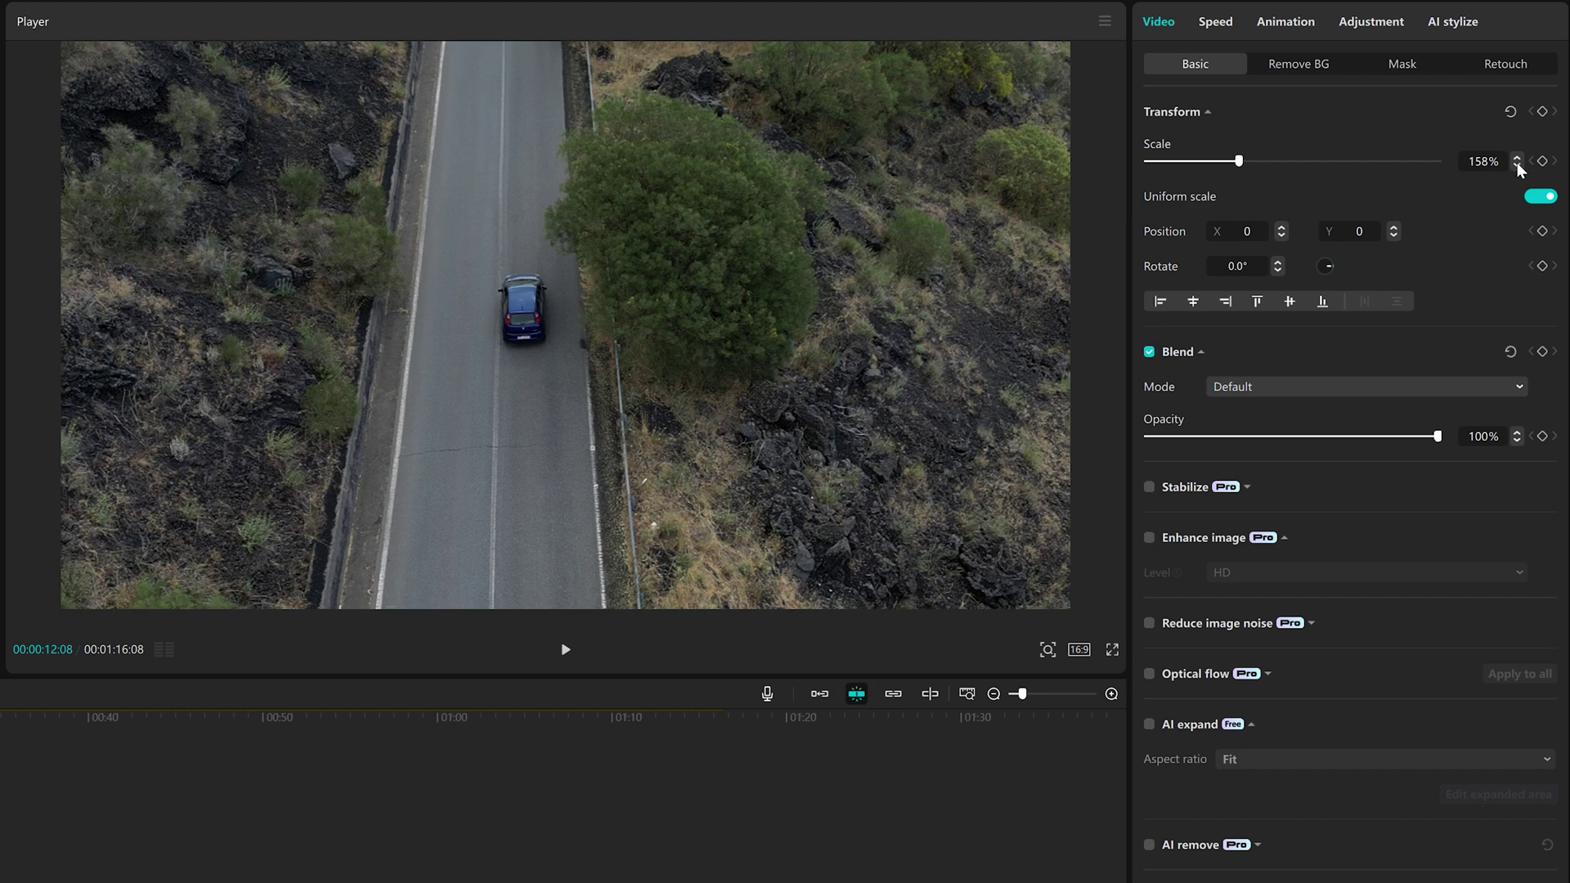
click(1517, 166)
click(1517, 166)
click(1518, 166)
click(1518, 166)
click(1518, 166)
click(1518, 166)
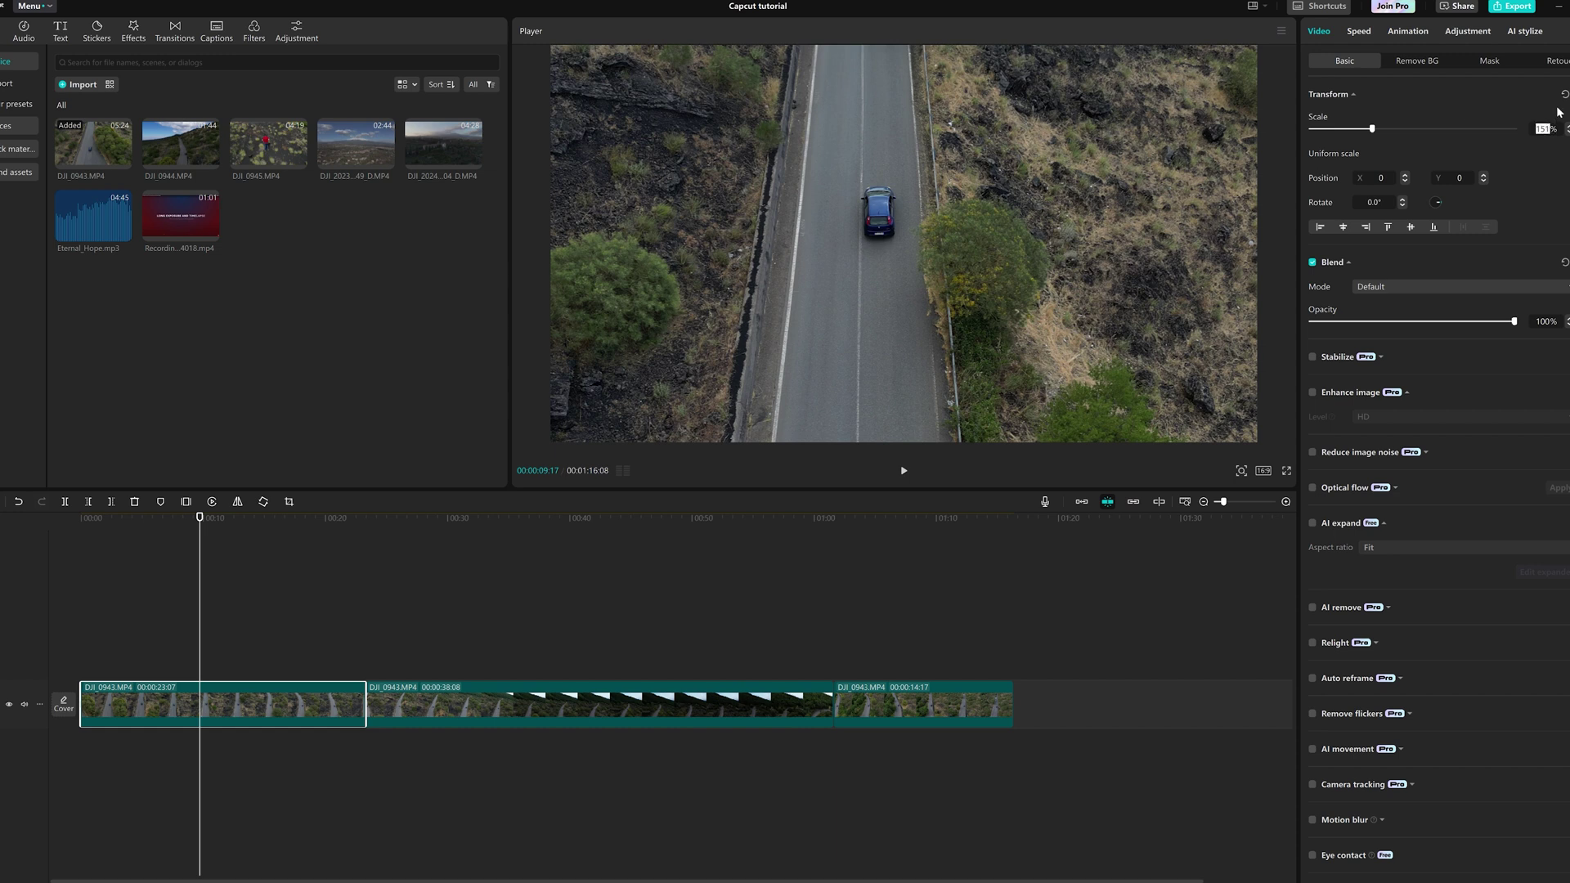
Reset scale to 100%, keyframe it, and add a second keyframe at 150%.
click(1563, 95)
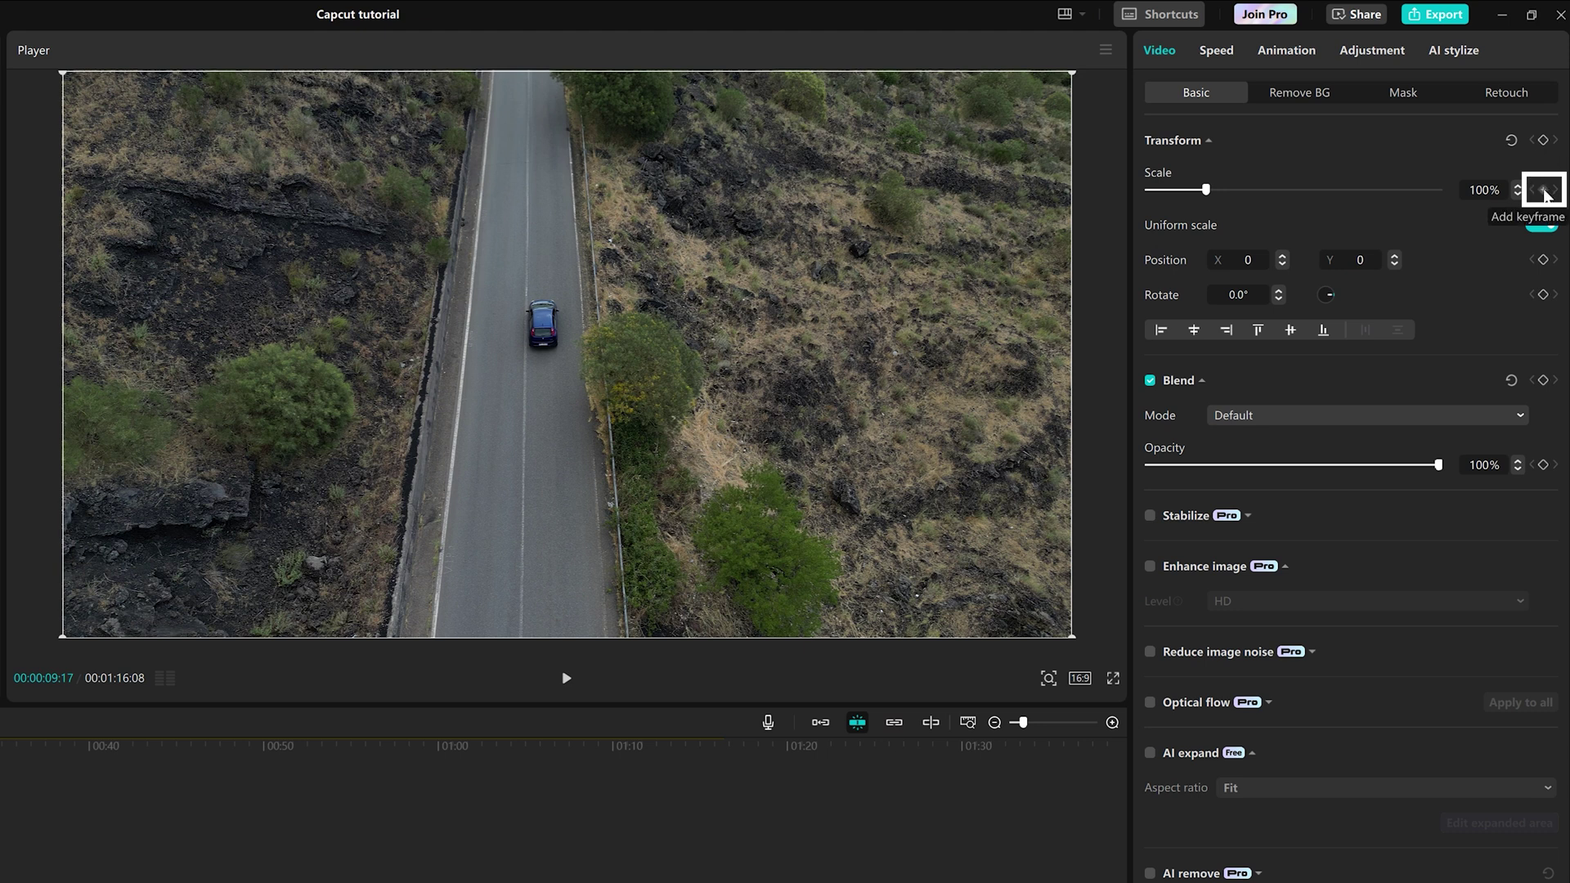
click(1543, 190)
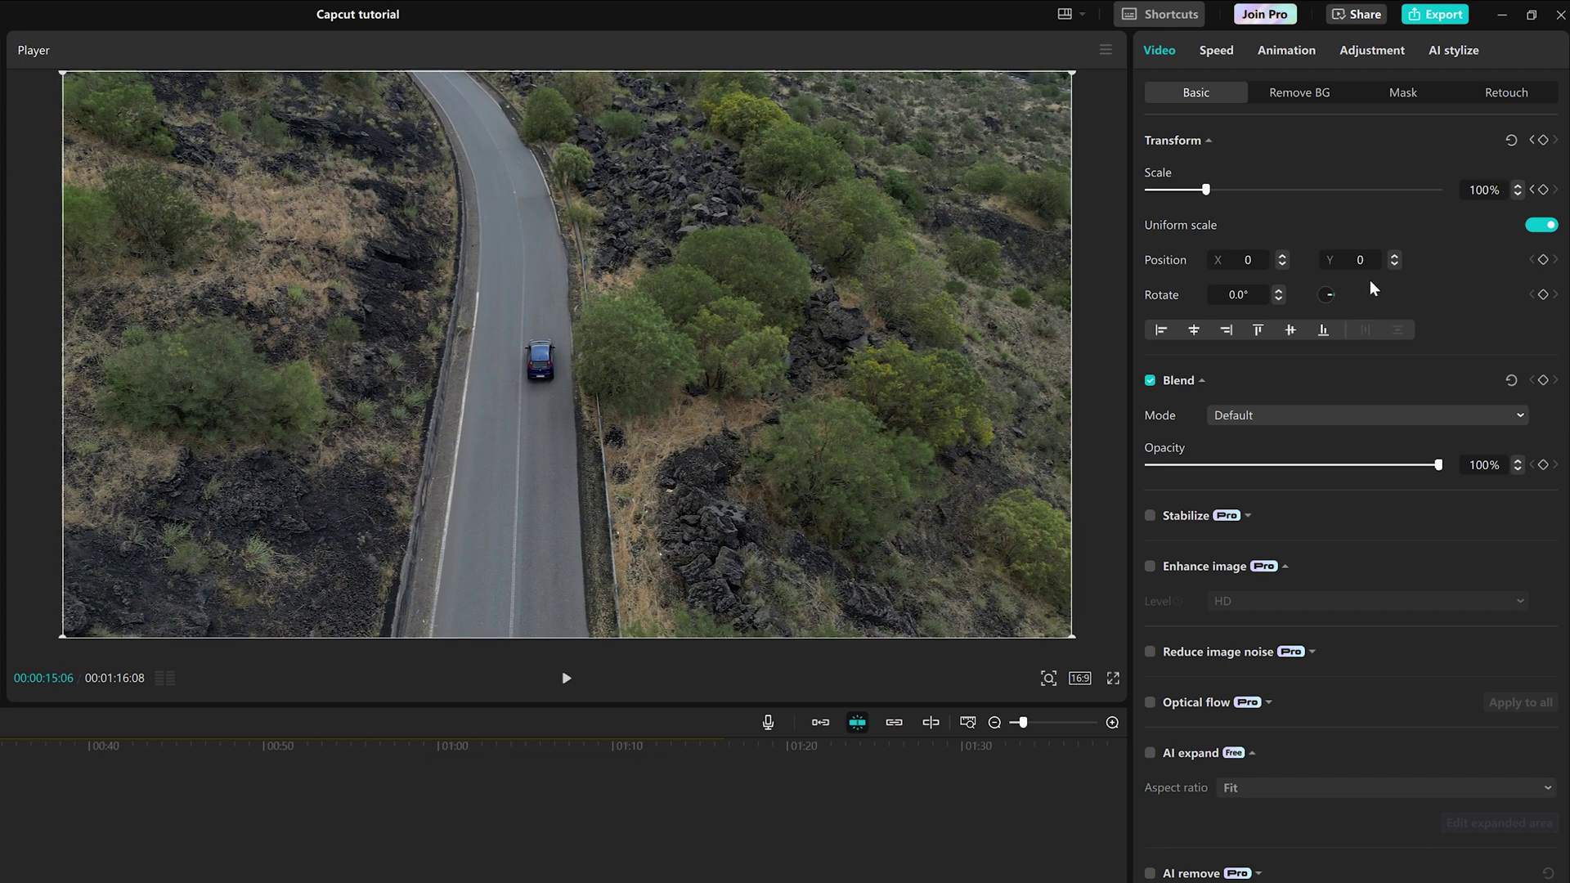
click(1483, 190)
text(150)
key(Return)
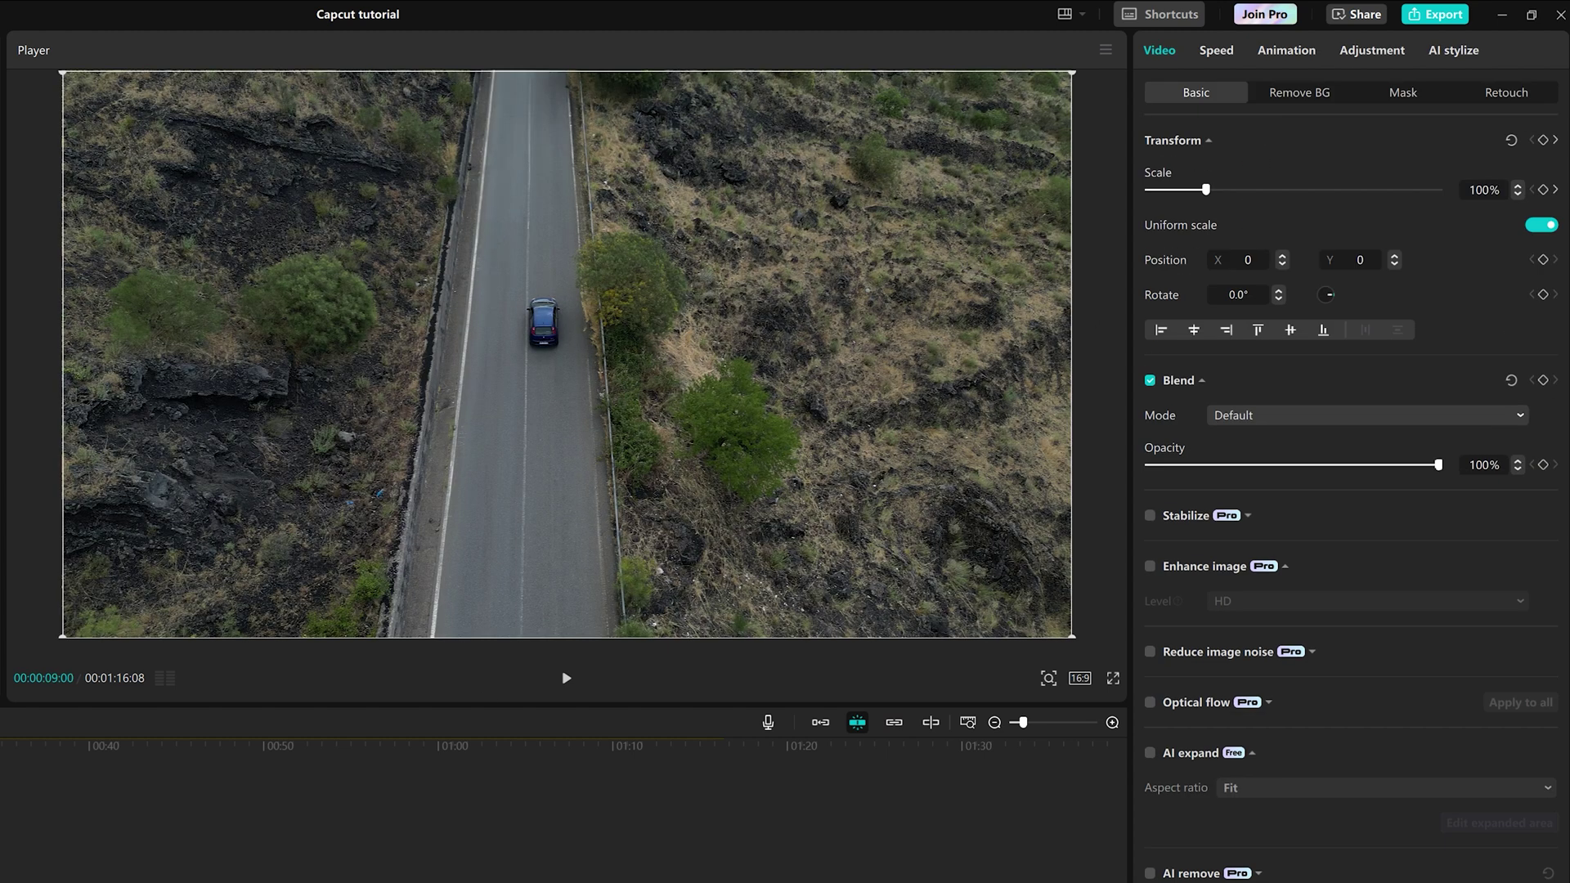
key(space)
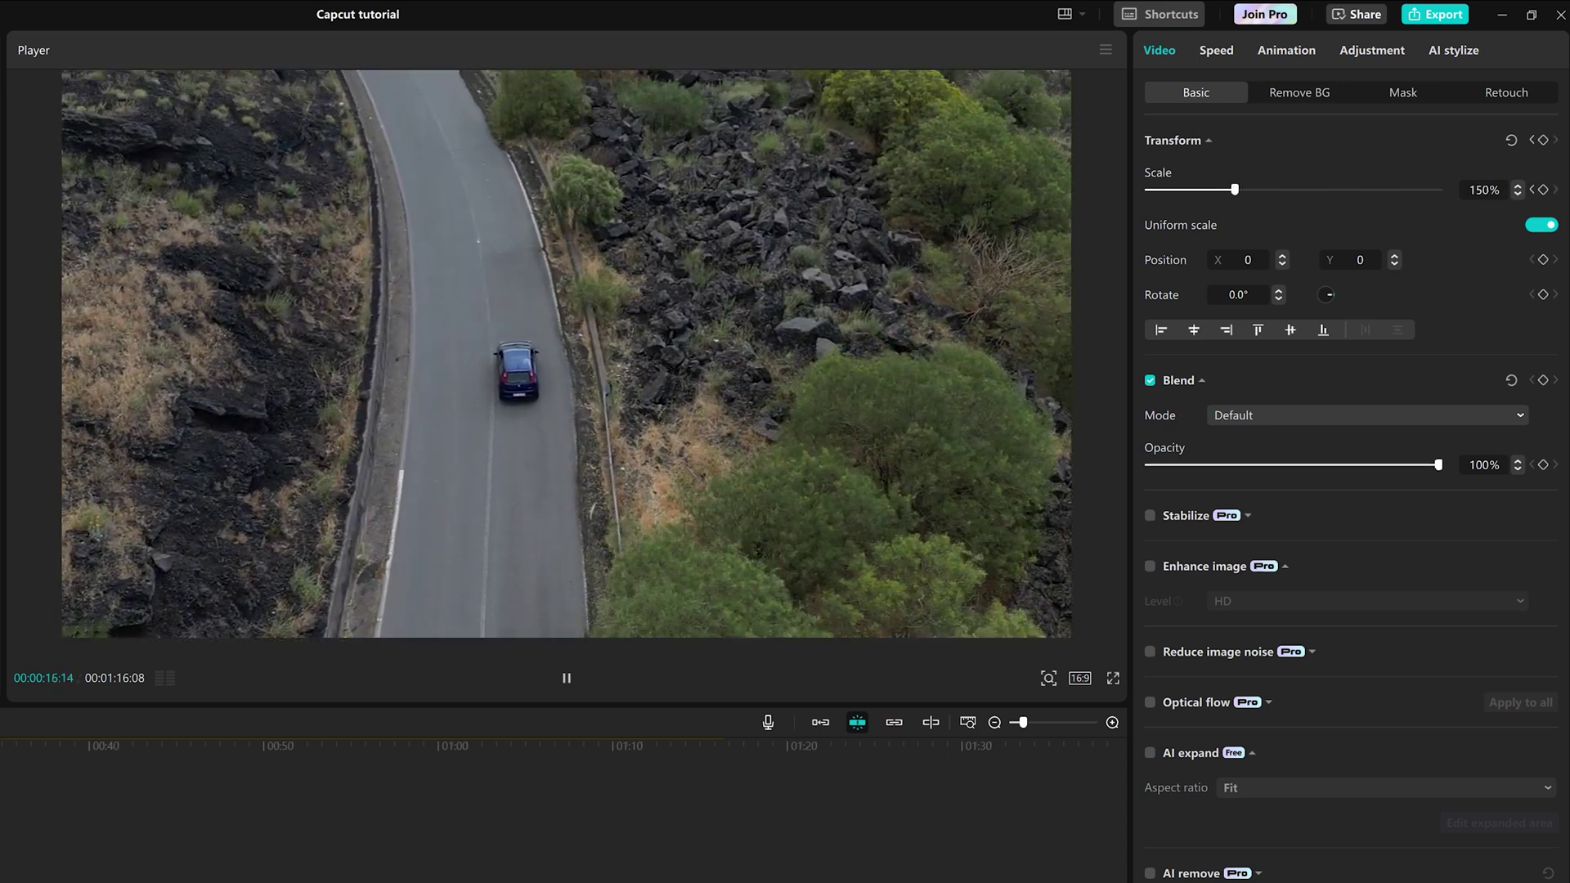
key(space)
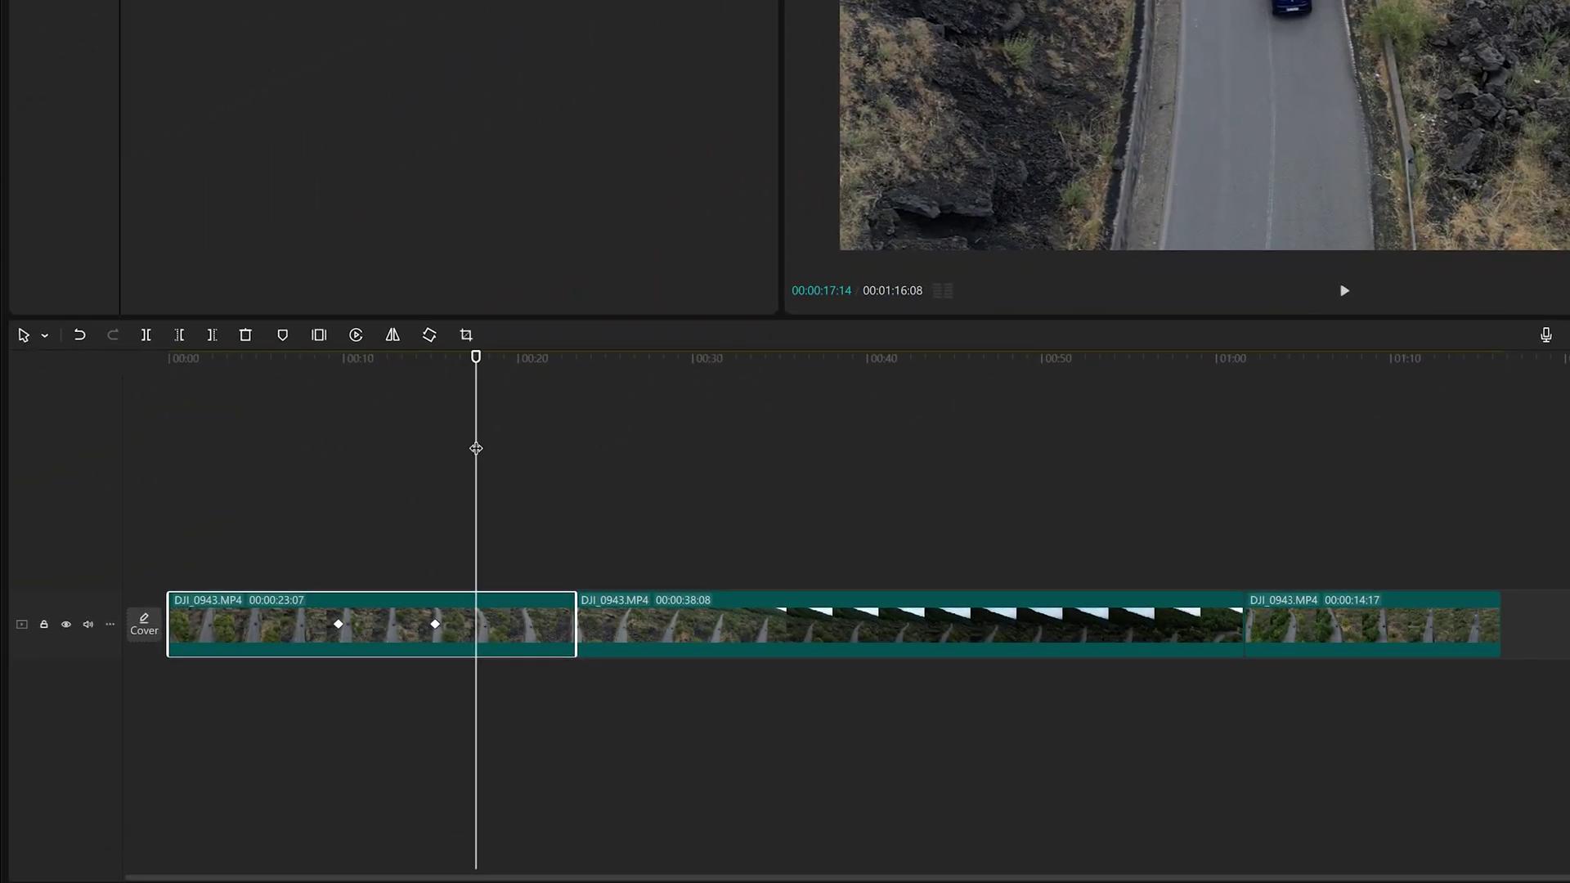
At about 00:09, tilt the clip, reset rotation to 0°, and lower opacity to about 70%.
drag(476, 448, 337, 472)
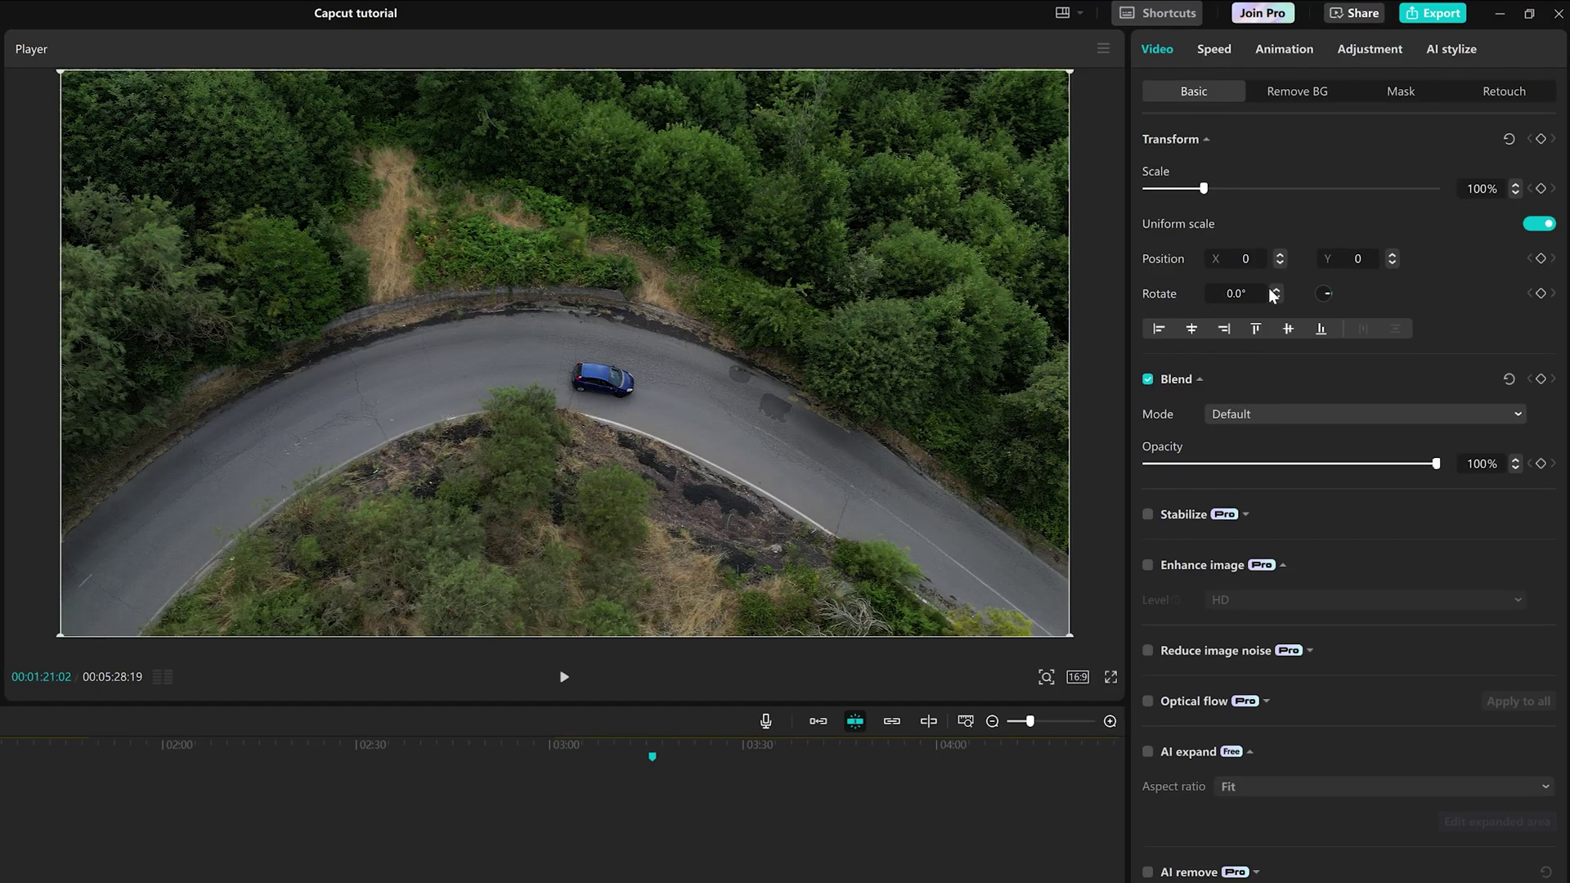
click(1278, 291)
click(1278, 291)
click(1278, 290)
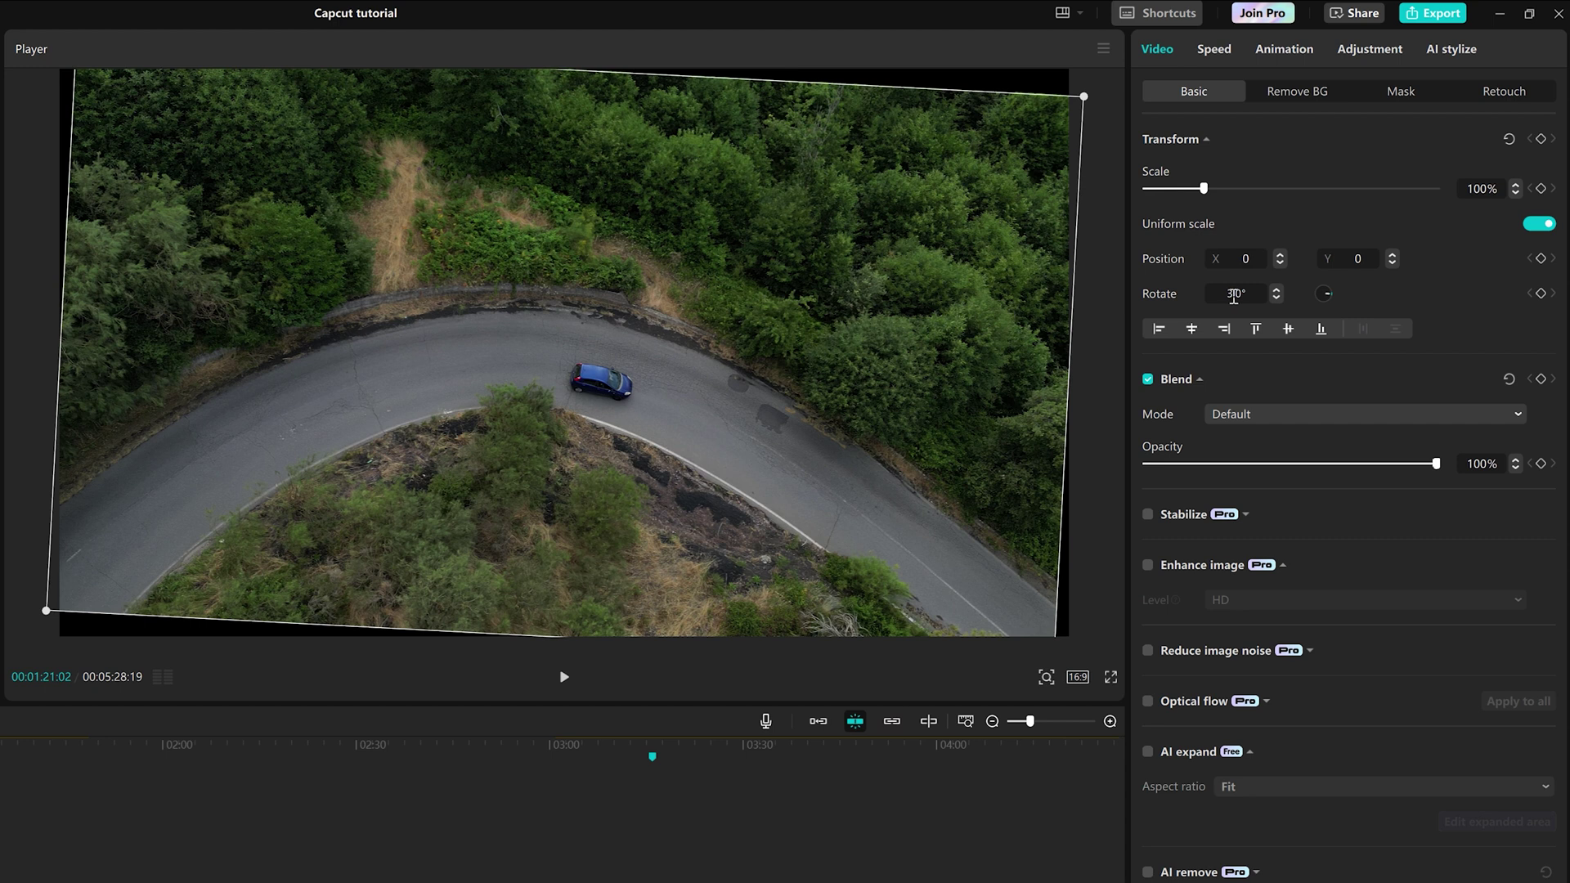
text(0)
key(Return)
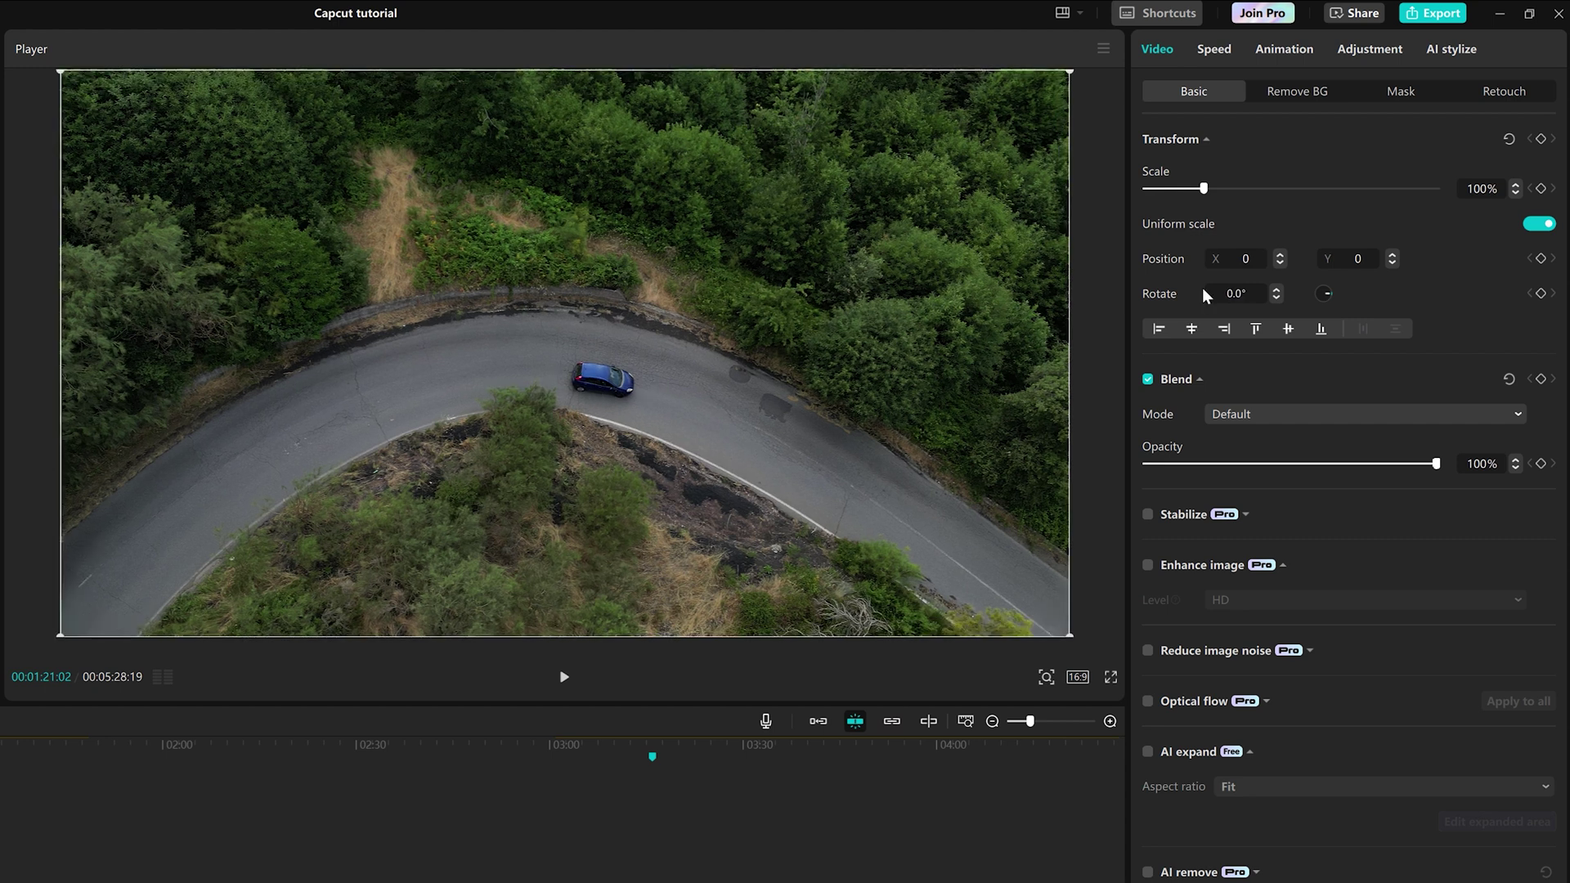
drag(1439, 468, 1354, 473)
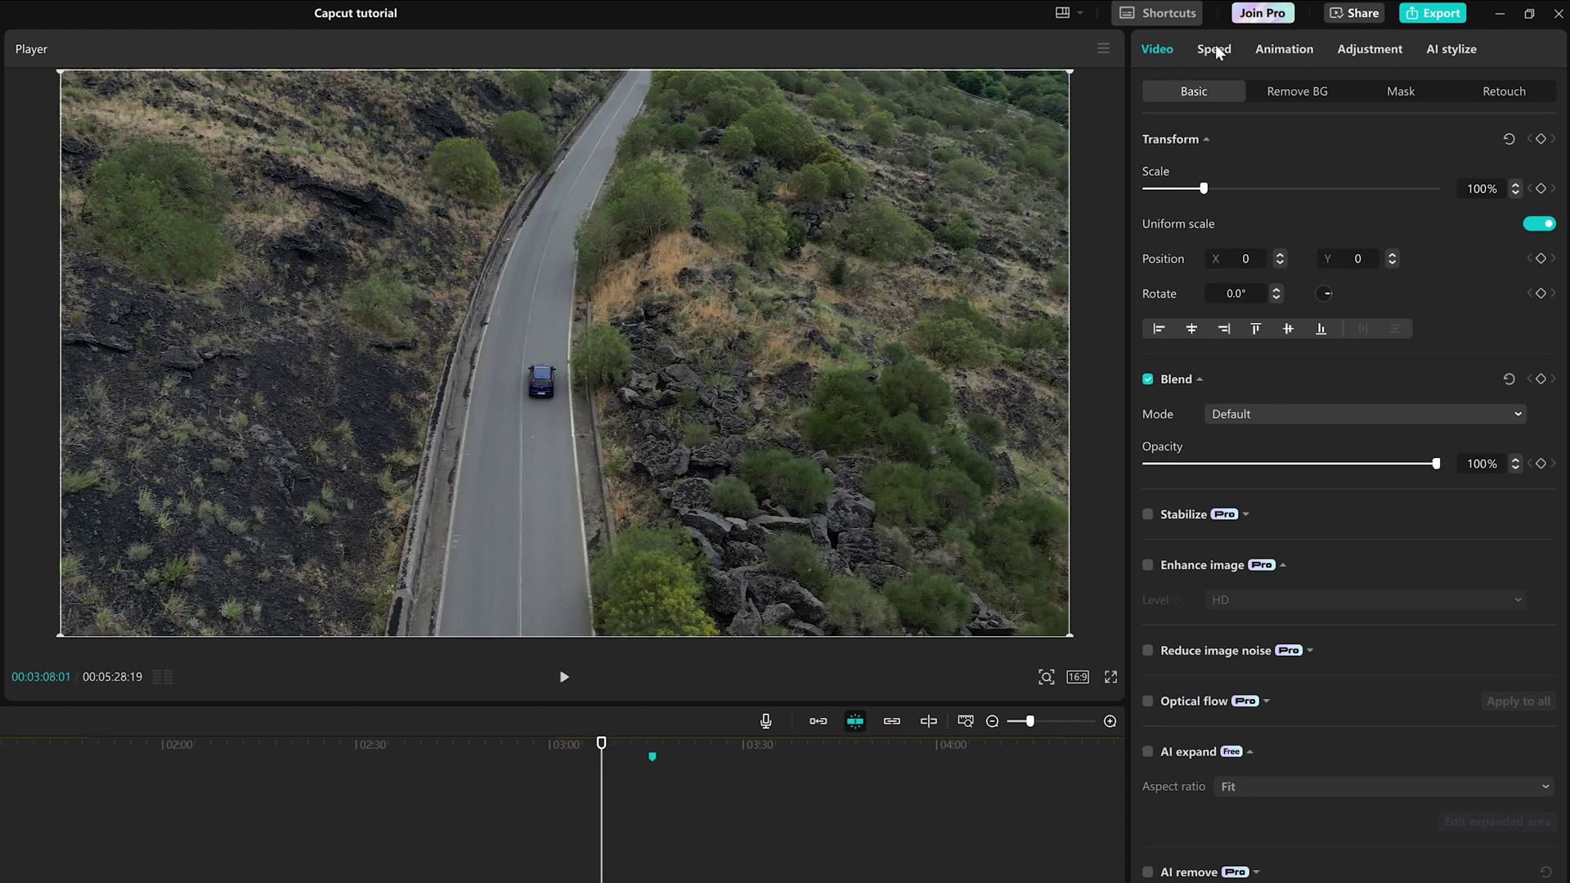
Try a 1.7x standard speed on the straight-road clip, then return it to 1.0x.
click(1215, 48)
click(563, 677)
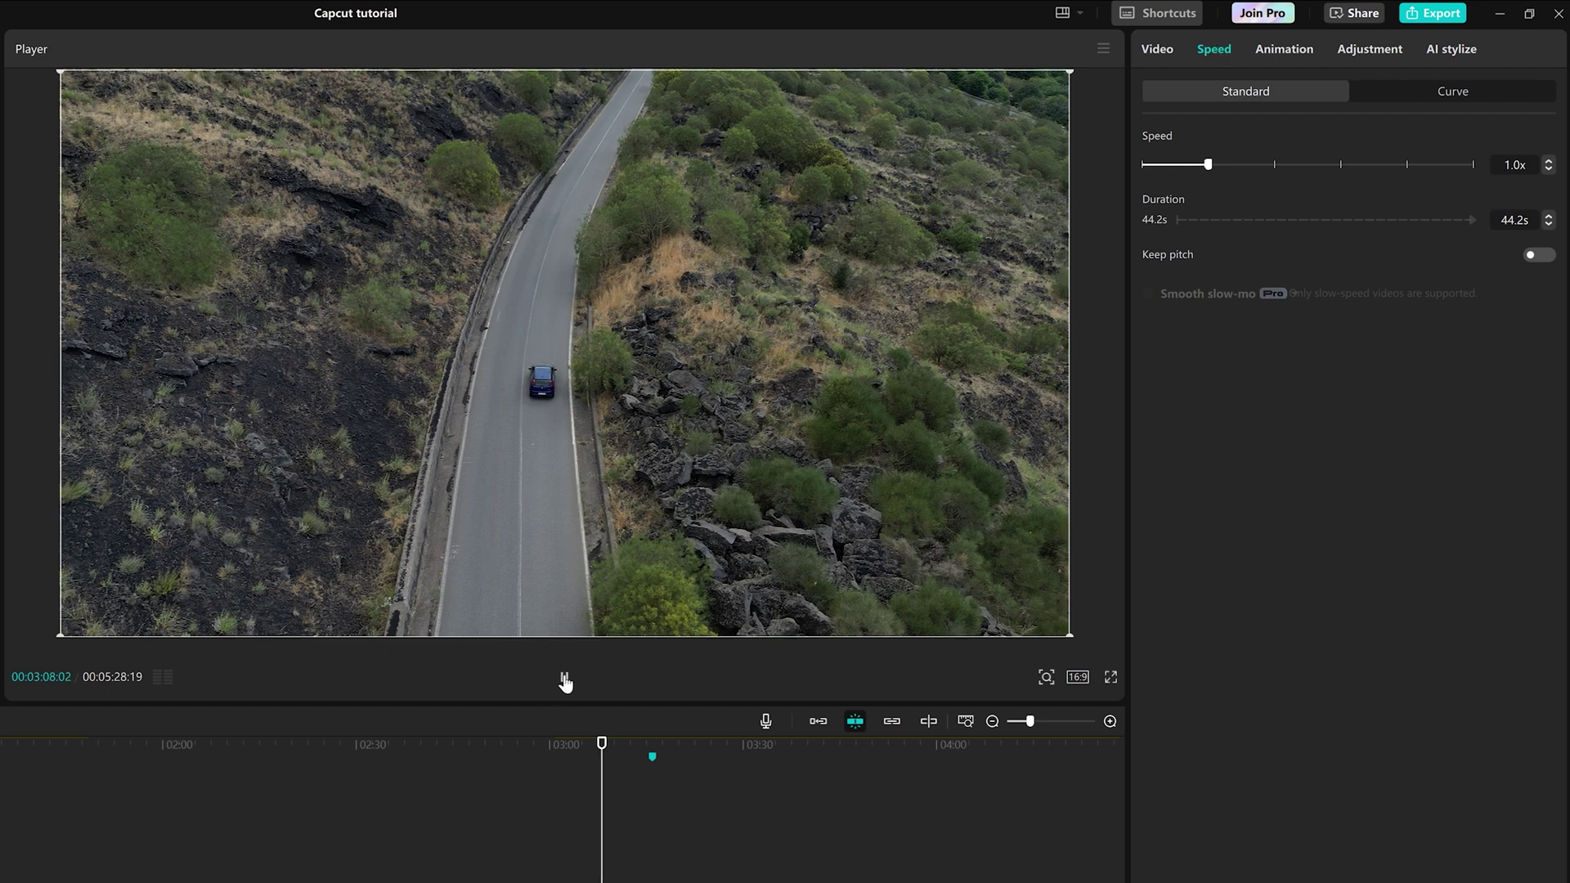
drag(1209, 165, 1255, 165)
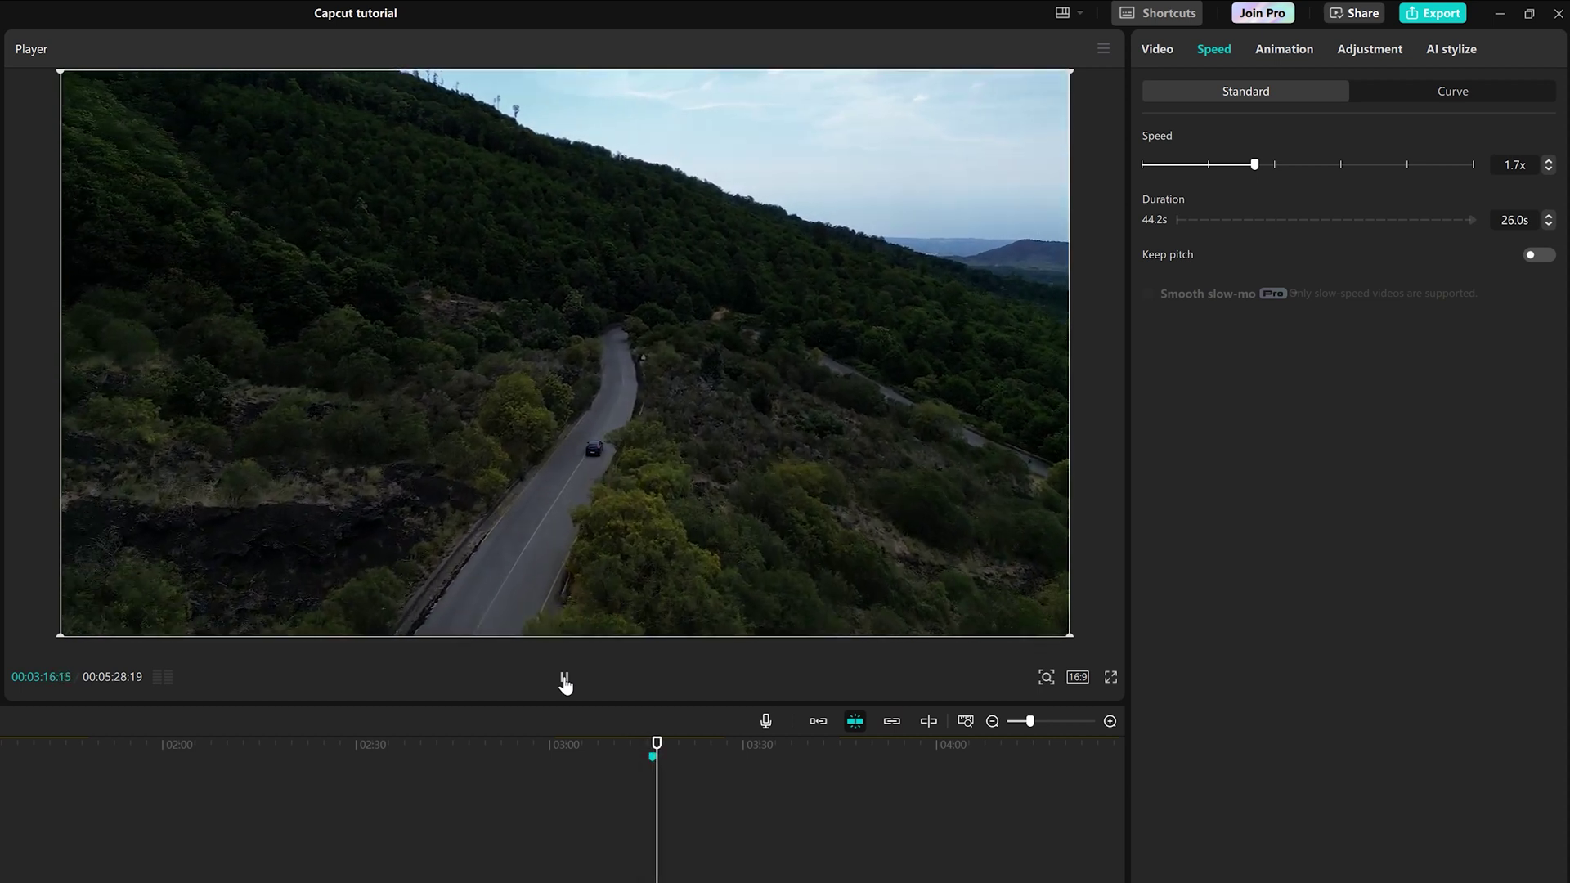
click(564, 679)
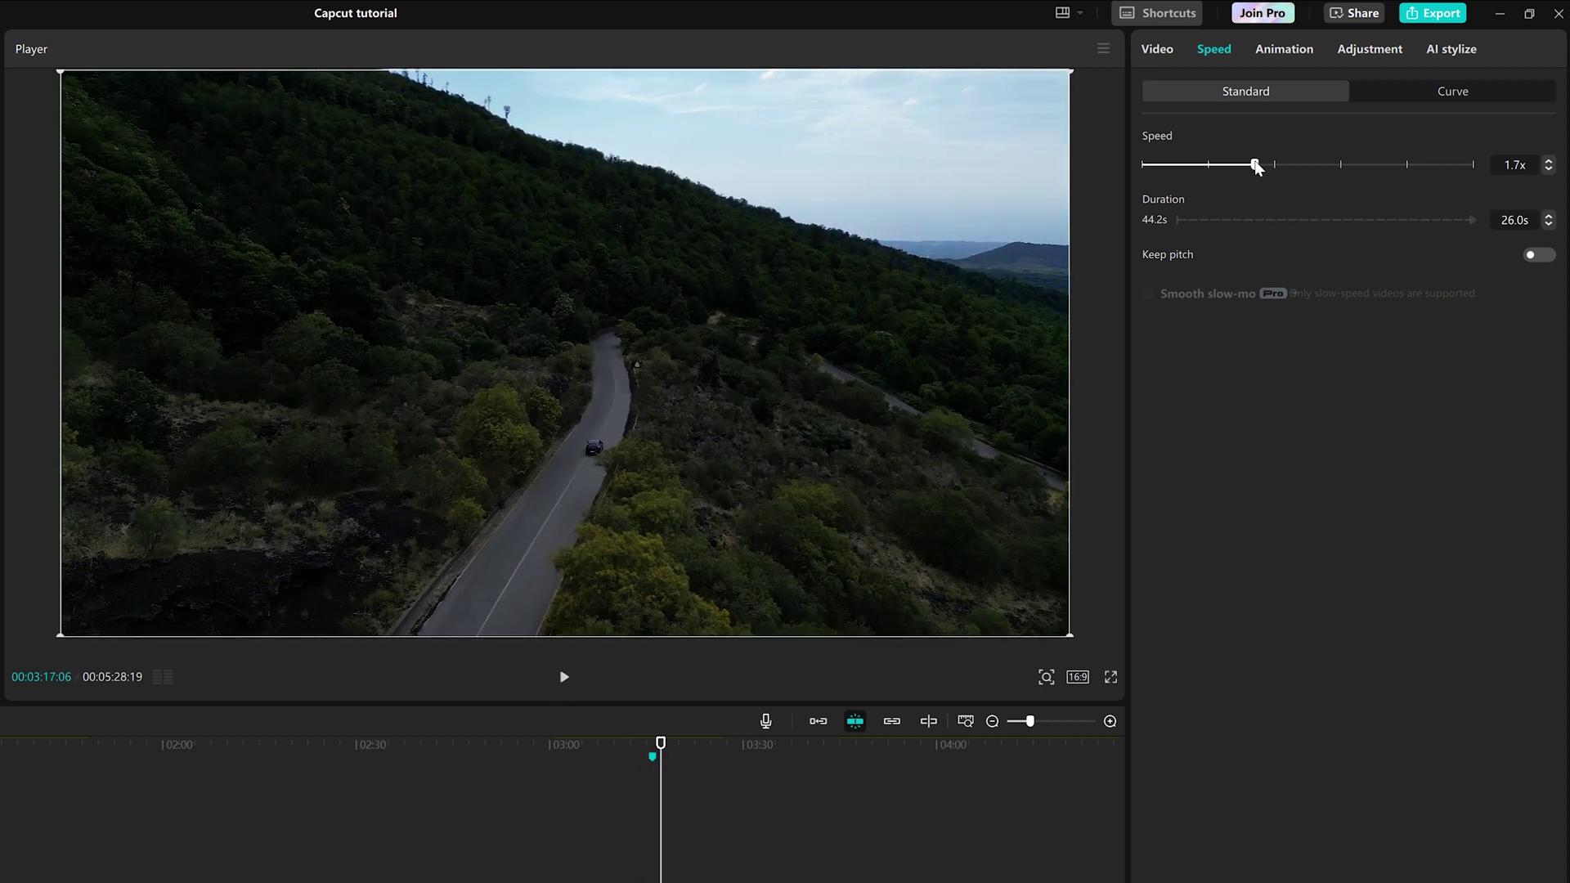
drag(1215, 166, 1210, 167)
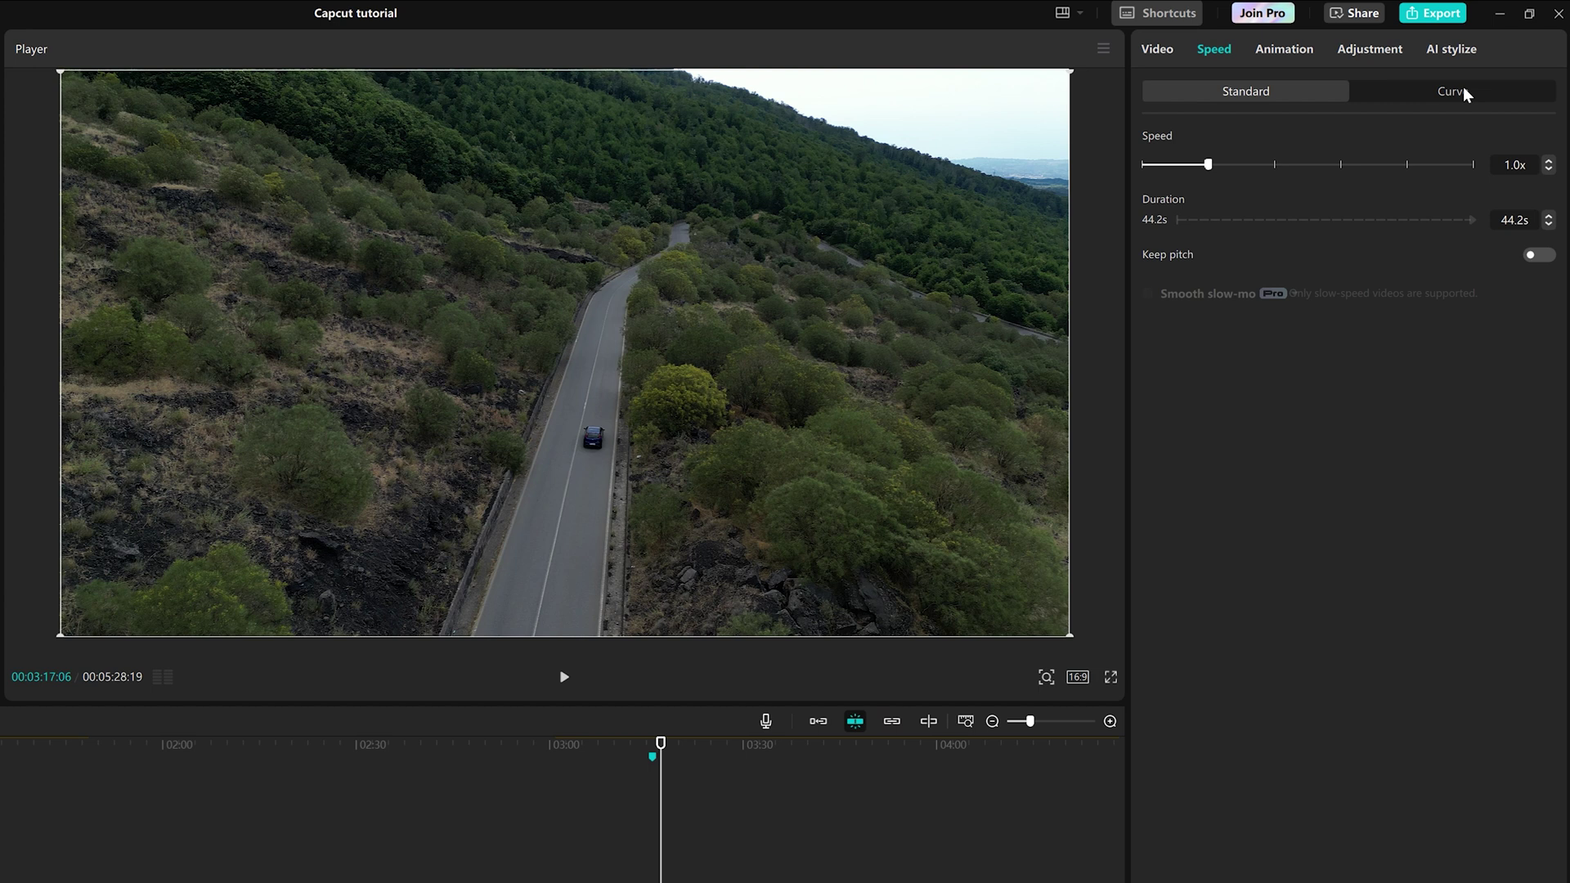
Apply the Hero speed curve and preview it from 03:01:02.
click(1464, 89)
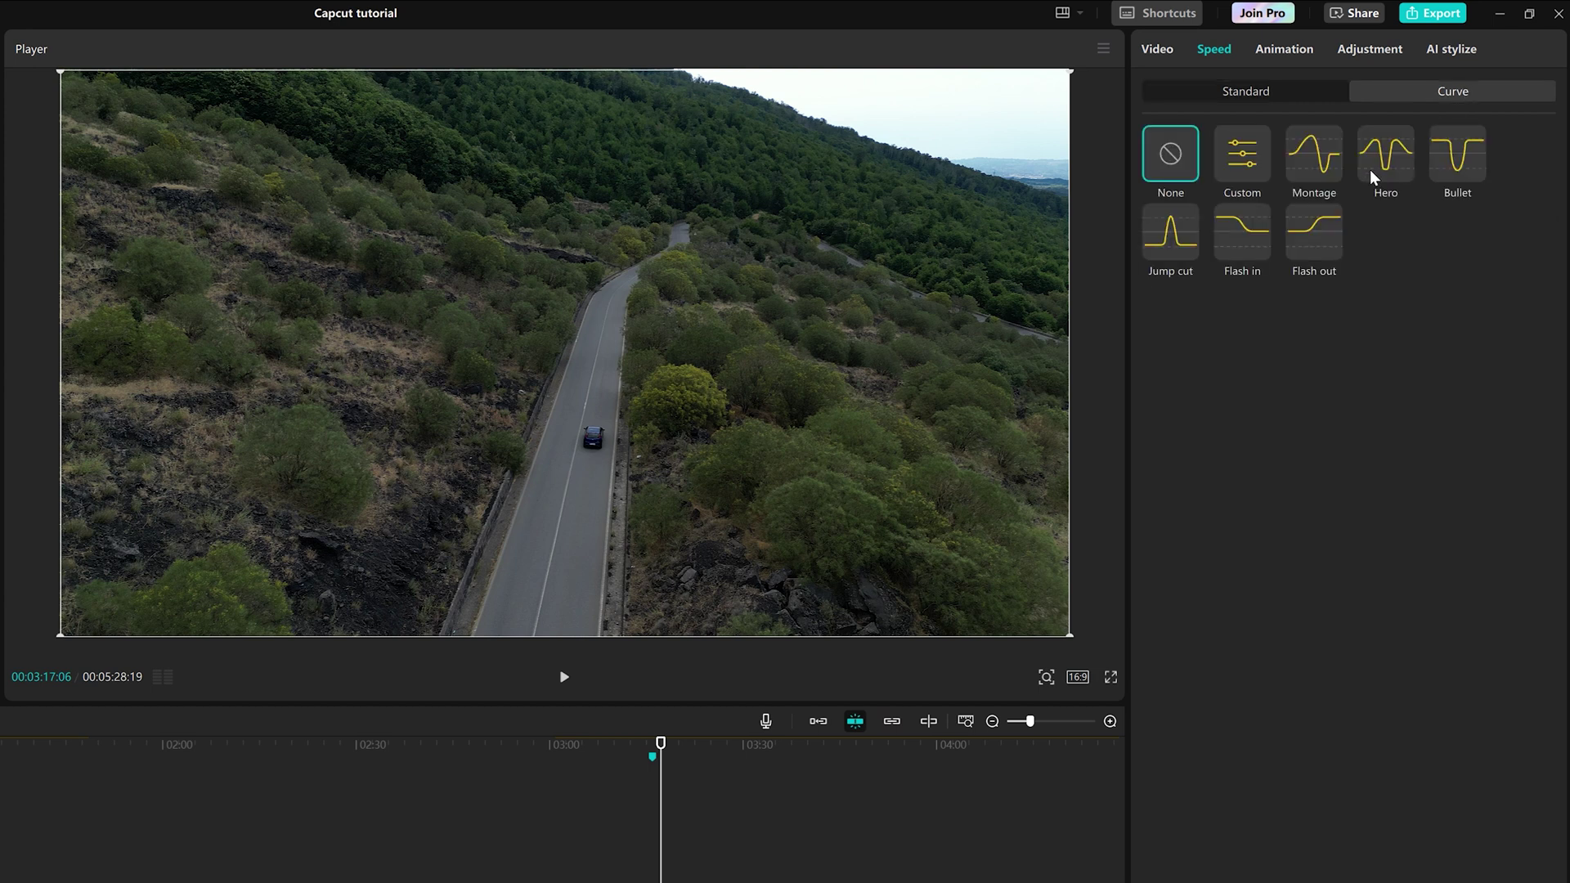
click(1395, 159)
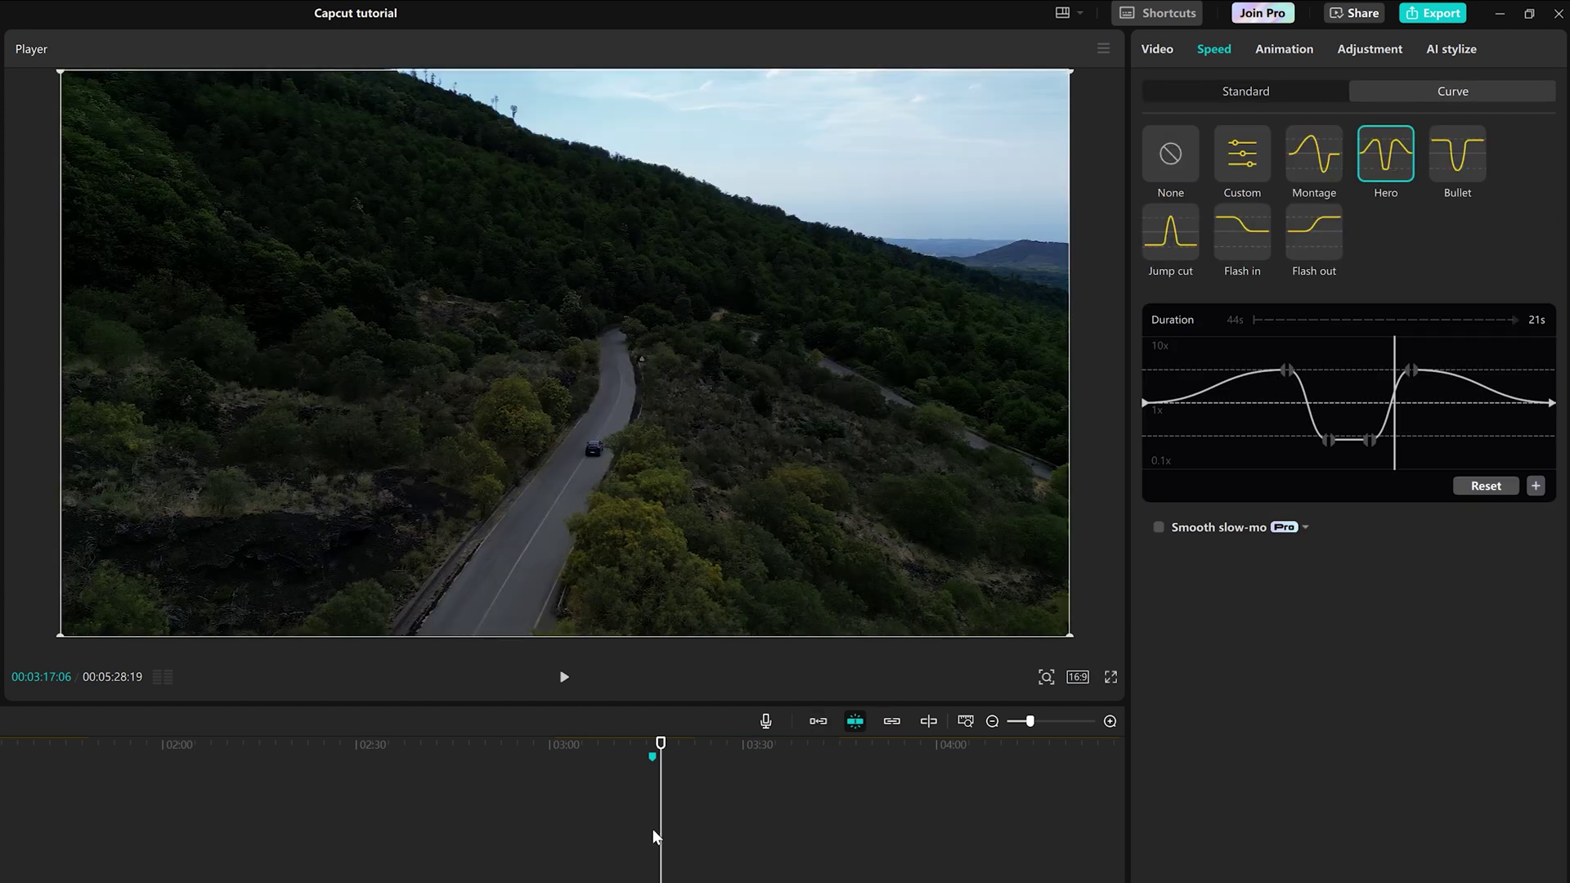
drag(654, 836, 556, 836)
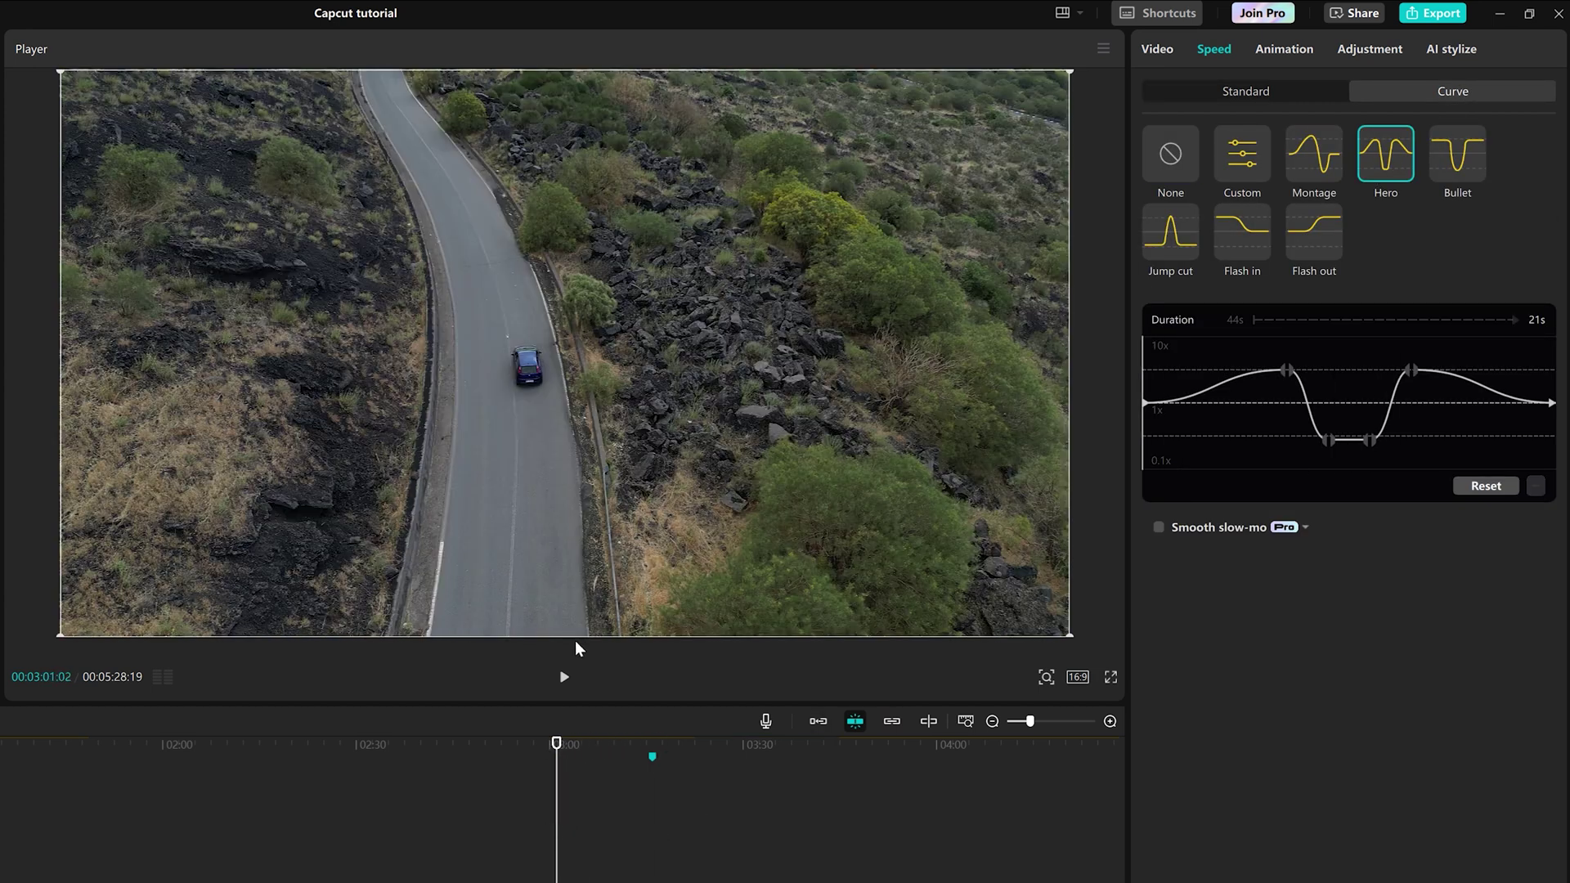
click(565, 678)
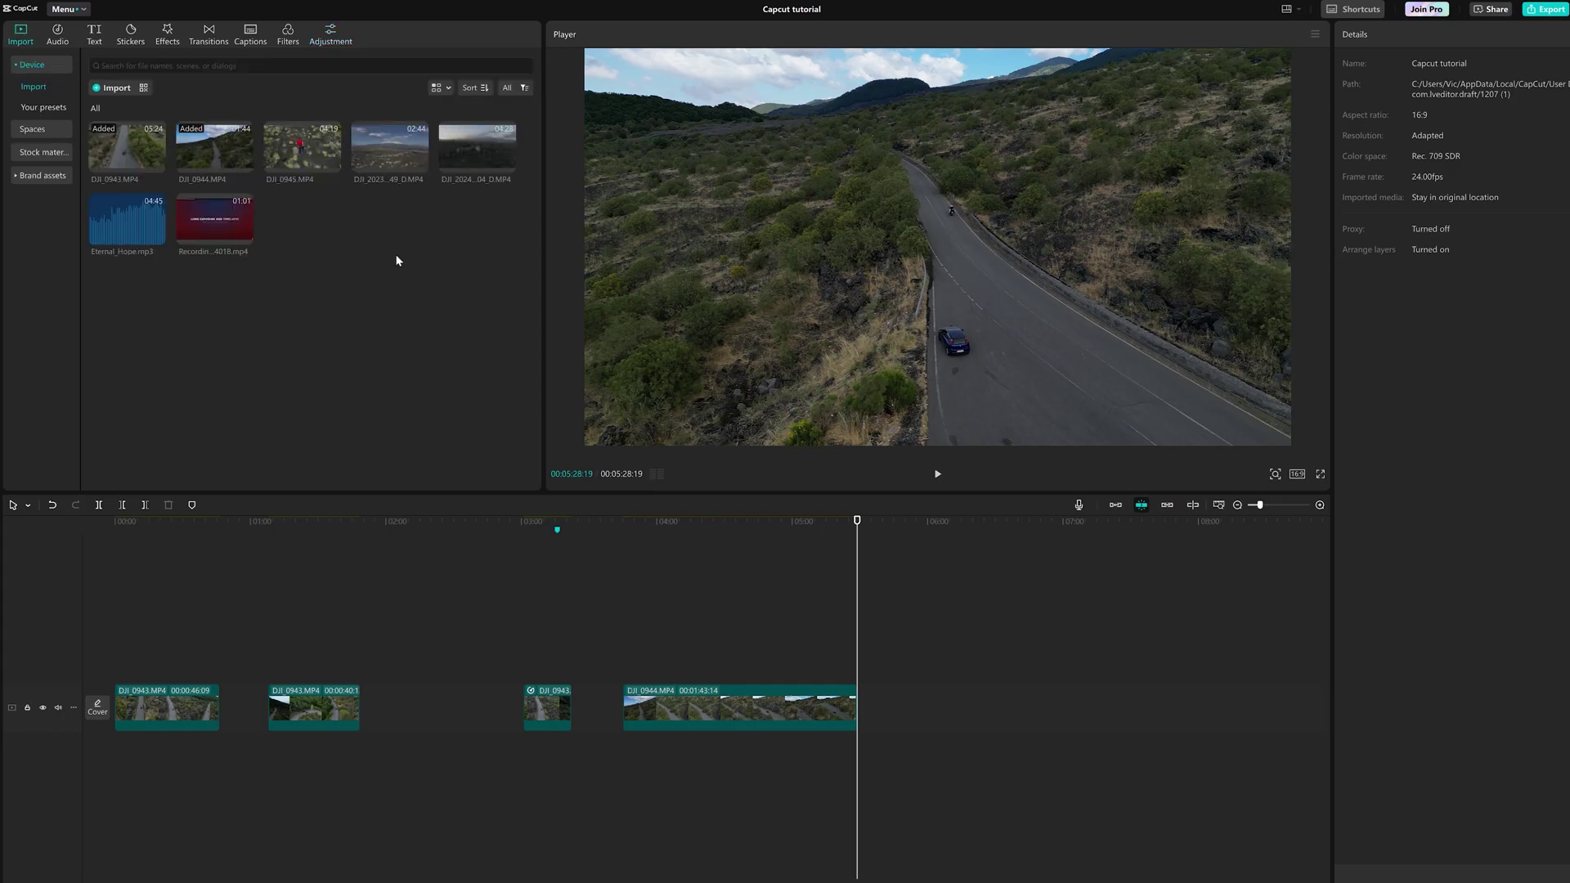
drag(387, 156, 922, 734)
drag(907, 816, 906, 816)
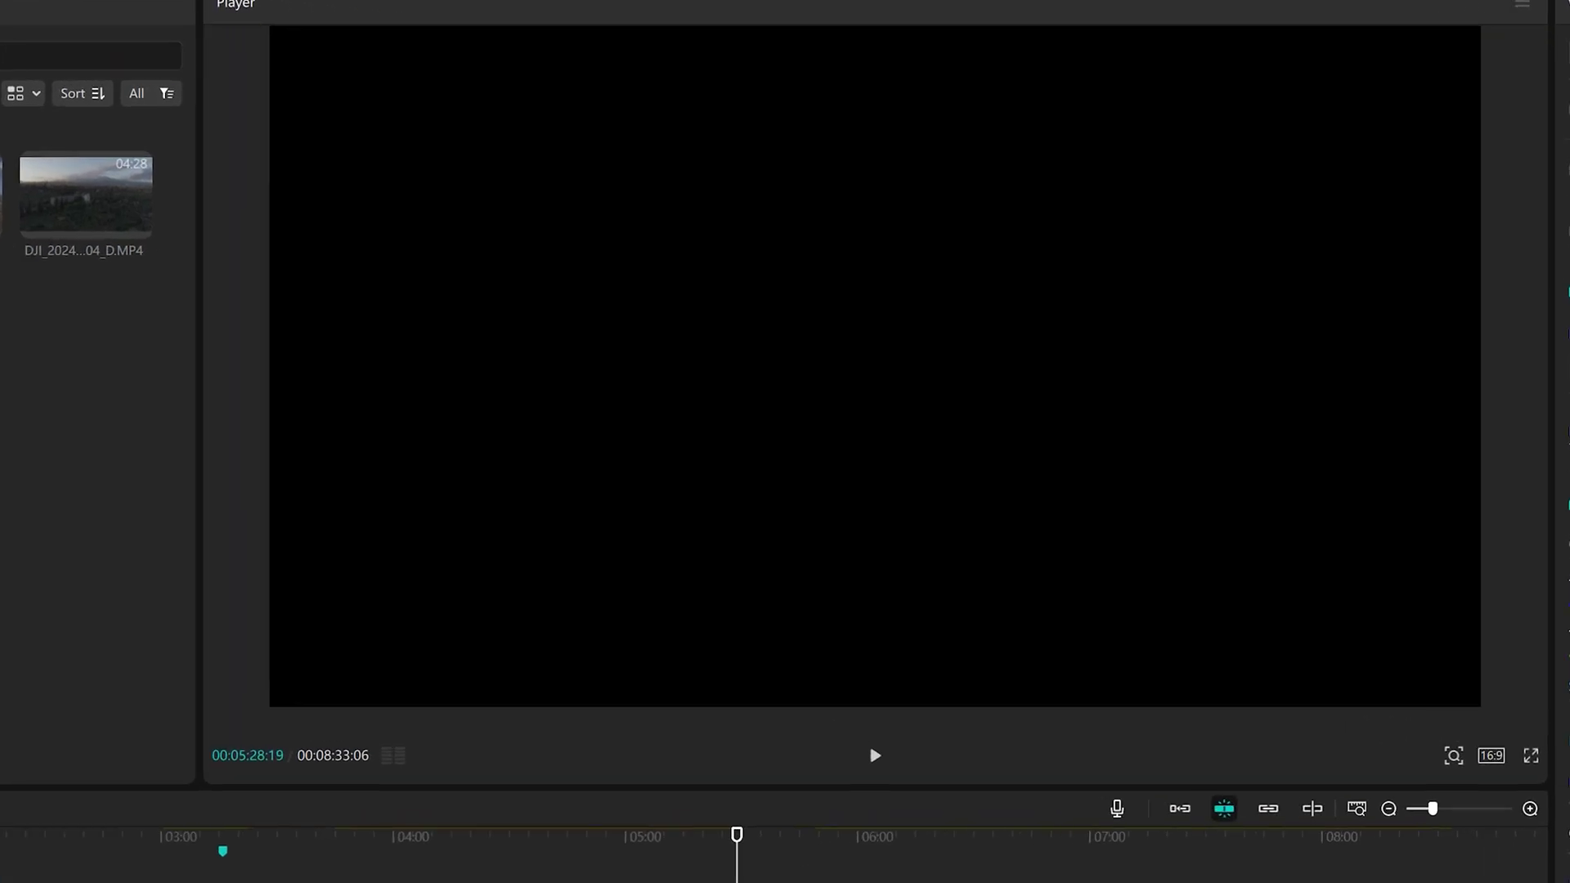
click(855, 836)
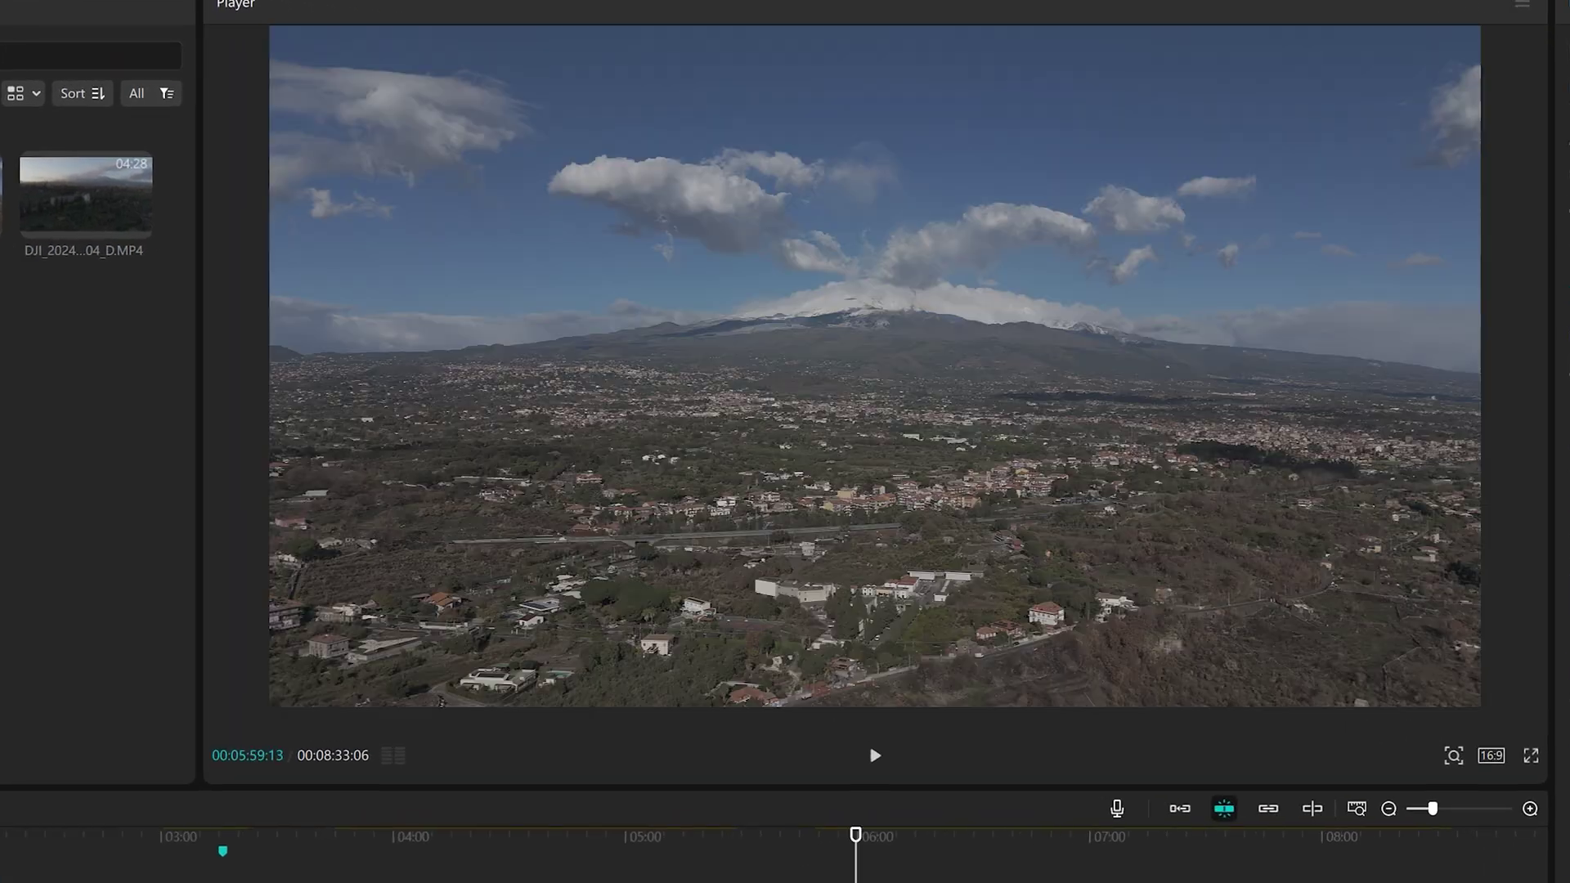
key(space)
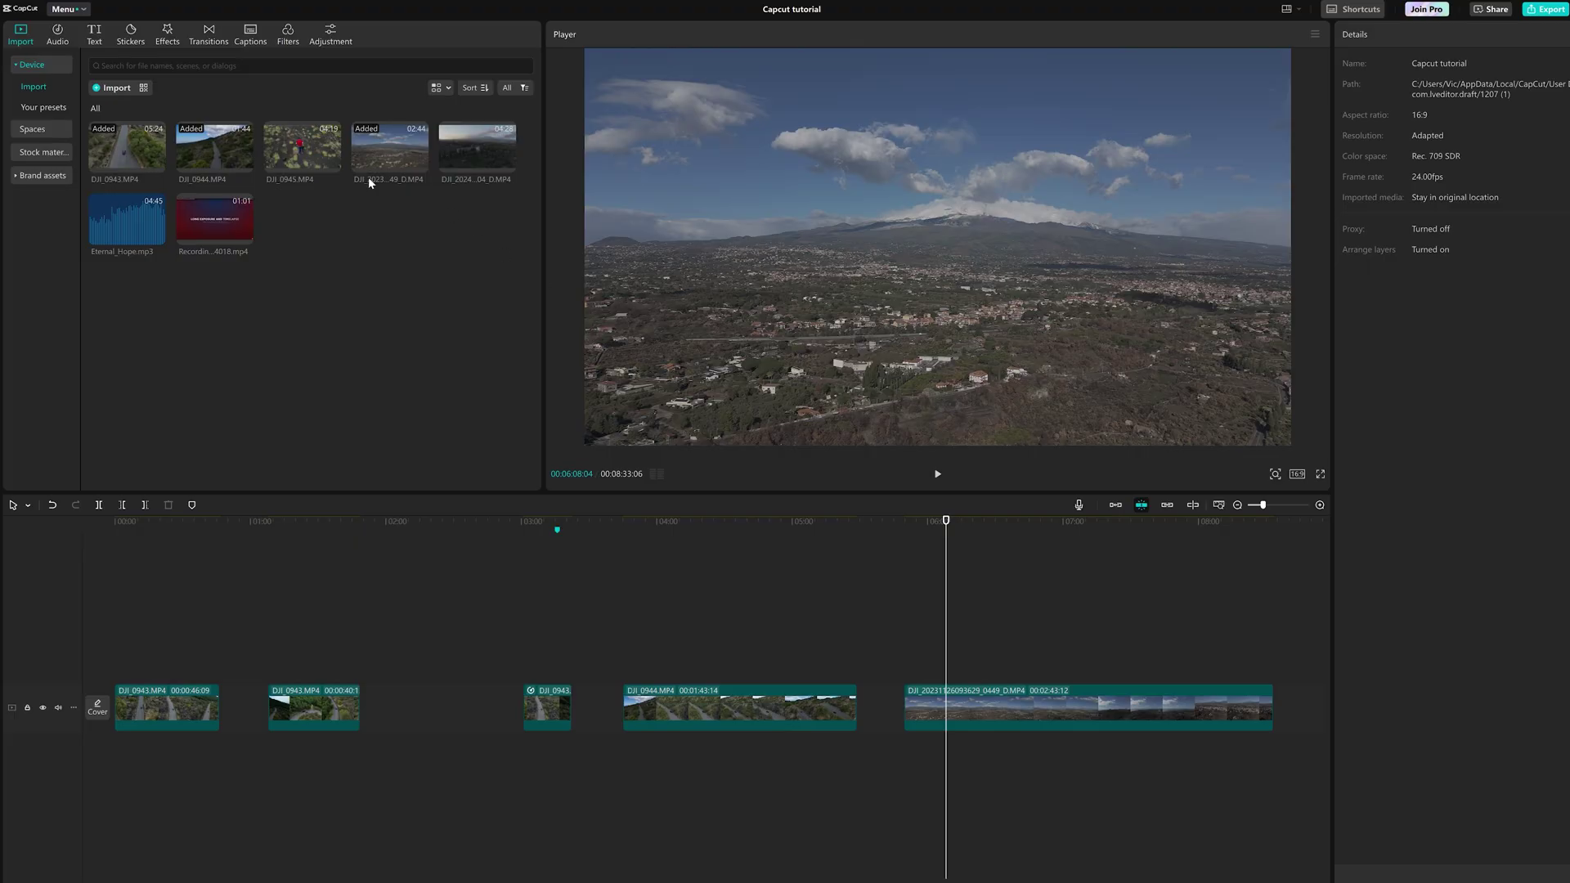
key(space)
Add a custom adjustment layer and stretch it across the panorama clip.
click(331, 32)
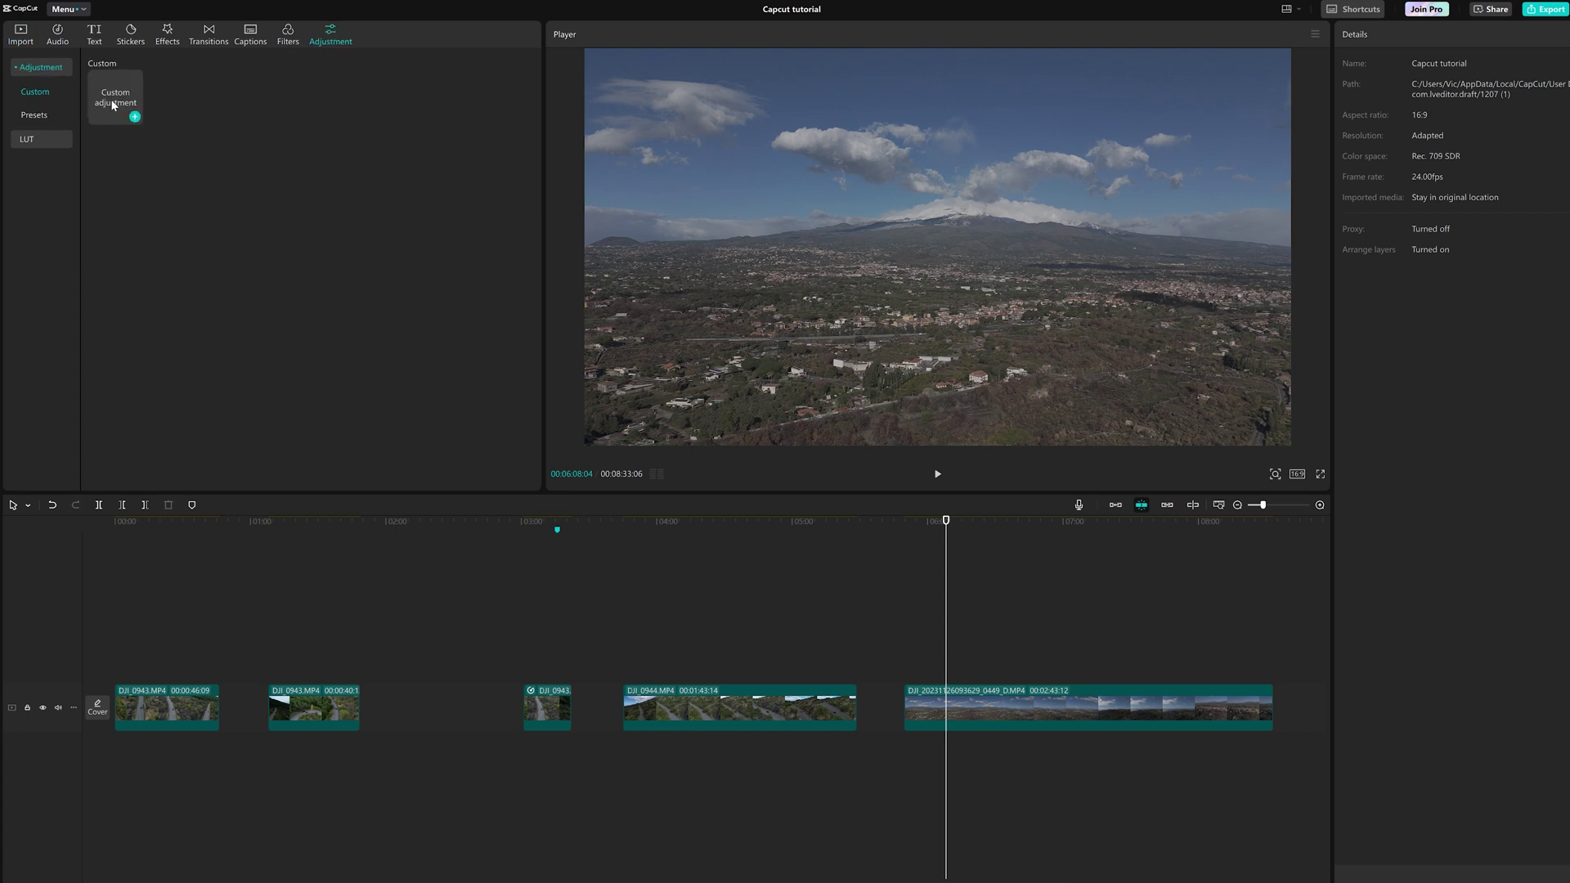
click(135, 117)
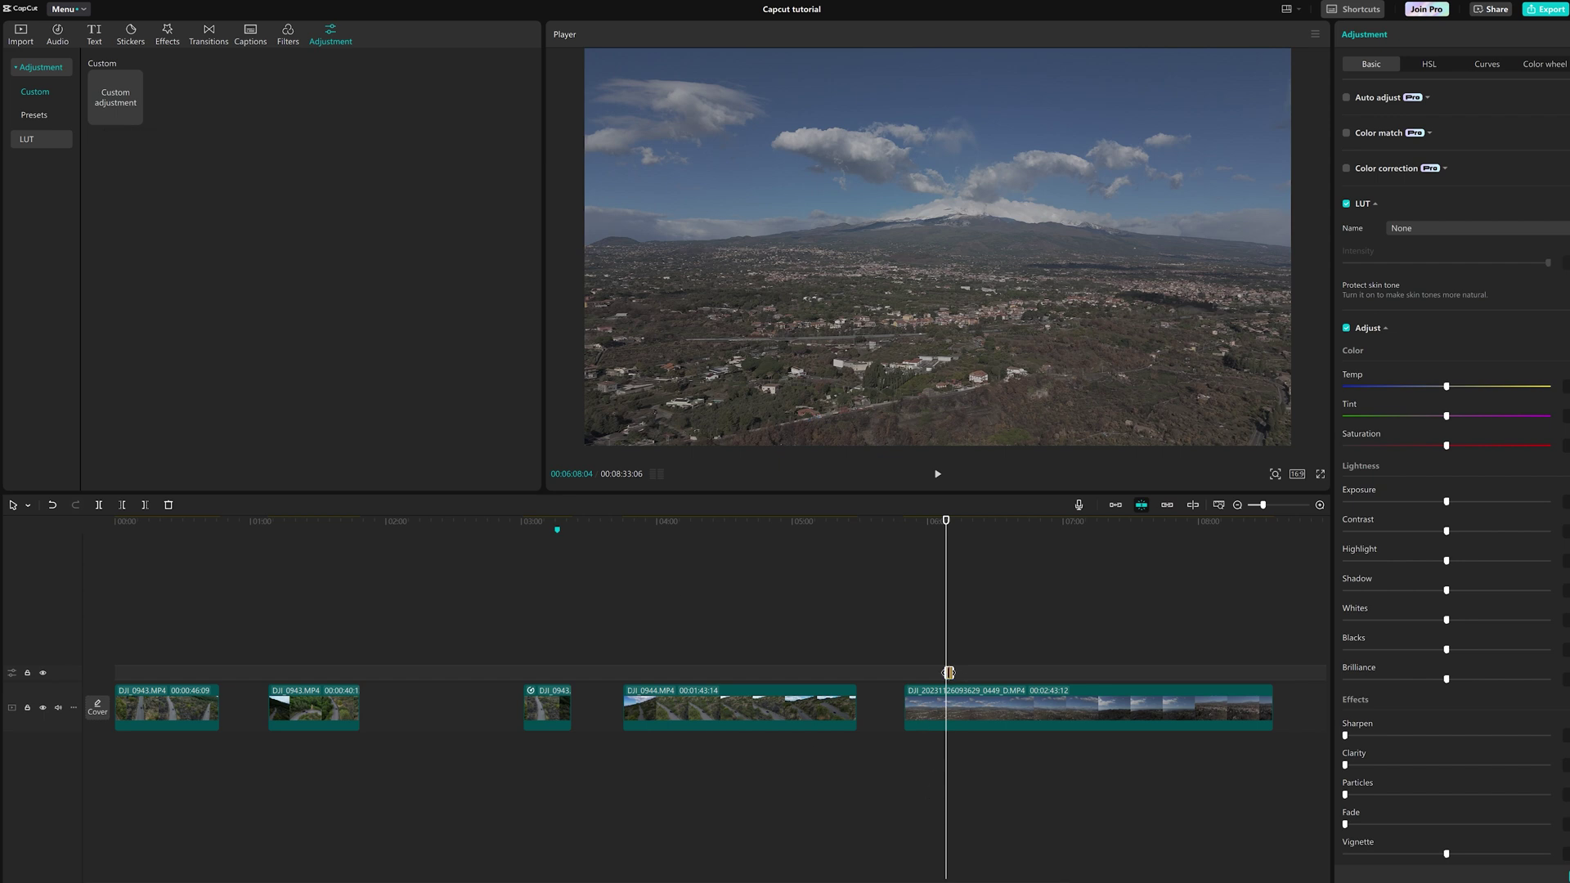
drag(945, 672, 904, 673)
drag(954, 672, 1274, 674)
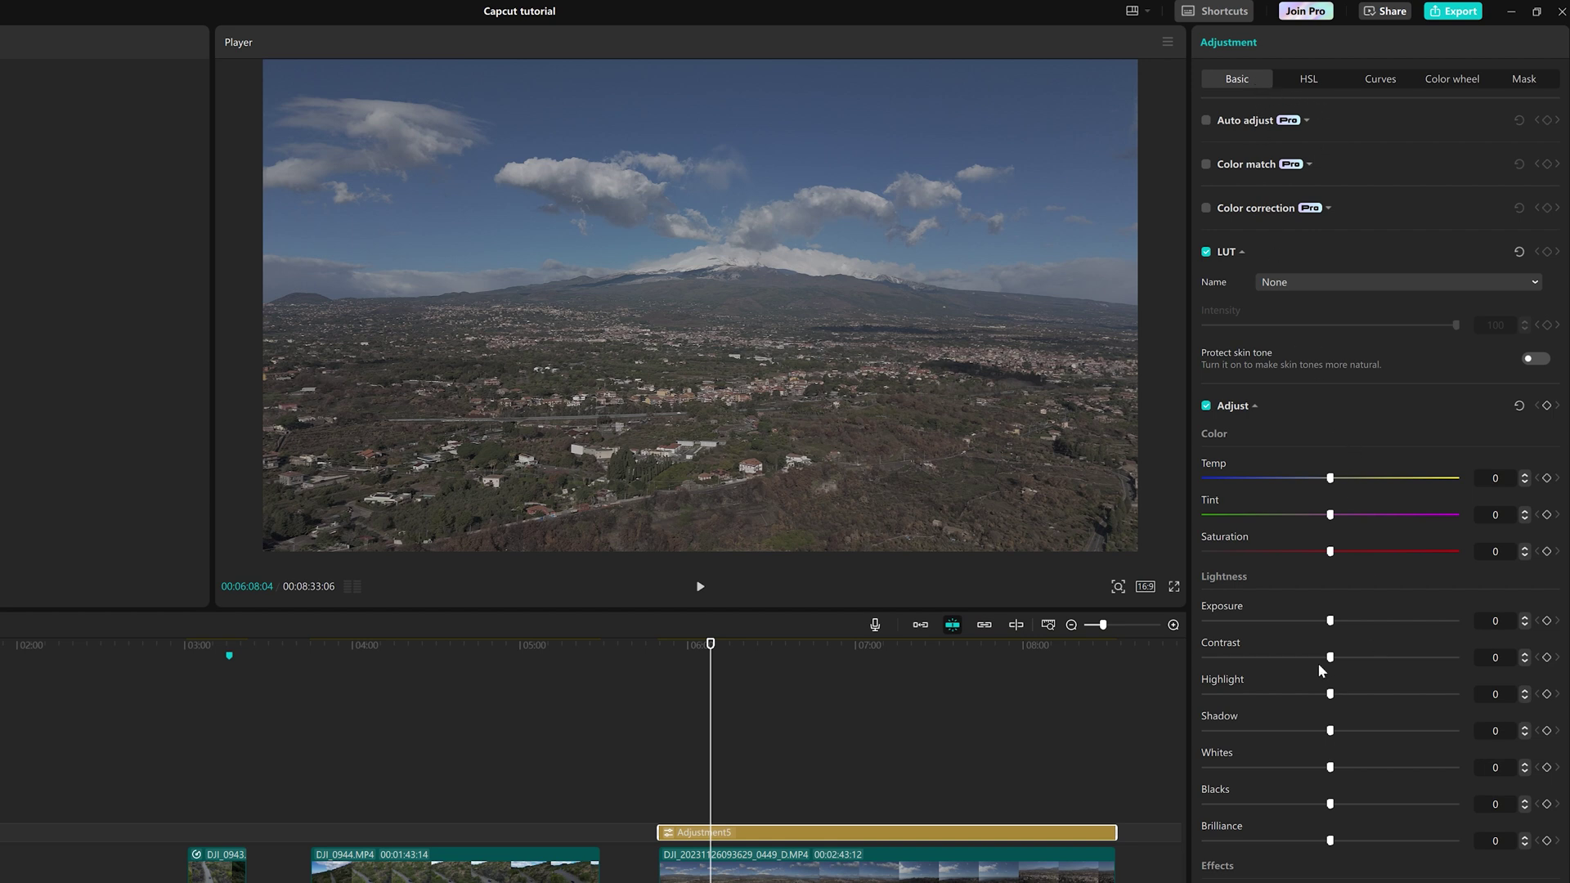
Grade the layer: contrast 18, saturation 12, tint -17, shadows 6, blacks -5.
drag(1333, 661, 1374, 667)
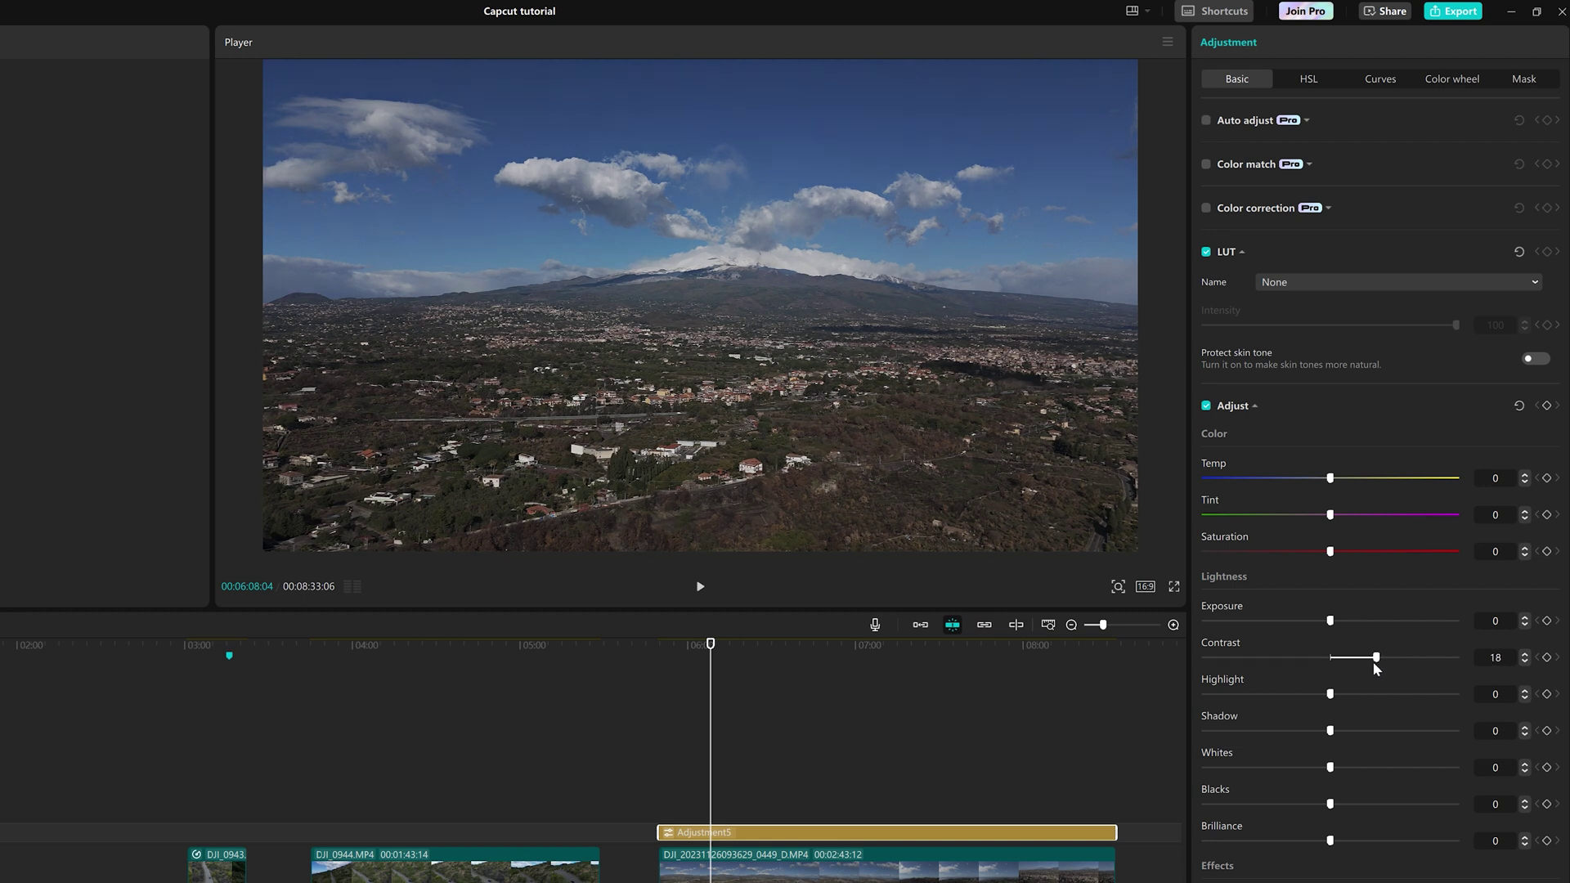
drag(1335, 551, 1361, 553)
drag(1293, 515, 1289, 517)
drag(1332, 731, 1347, 732)
drag(1330, 804, 1351, 837)
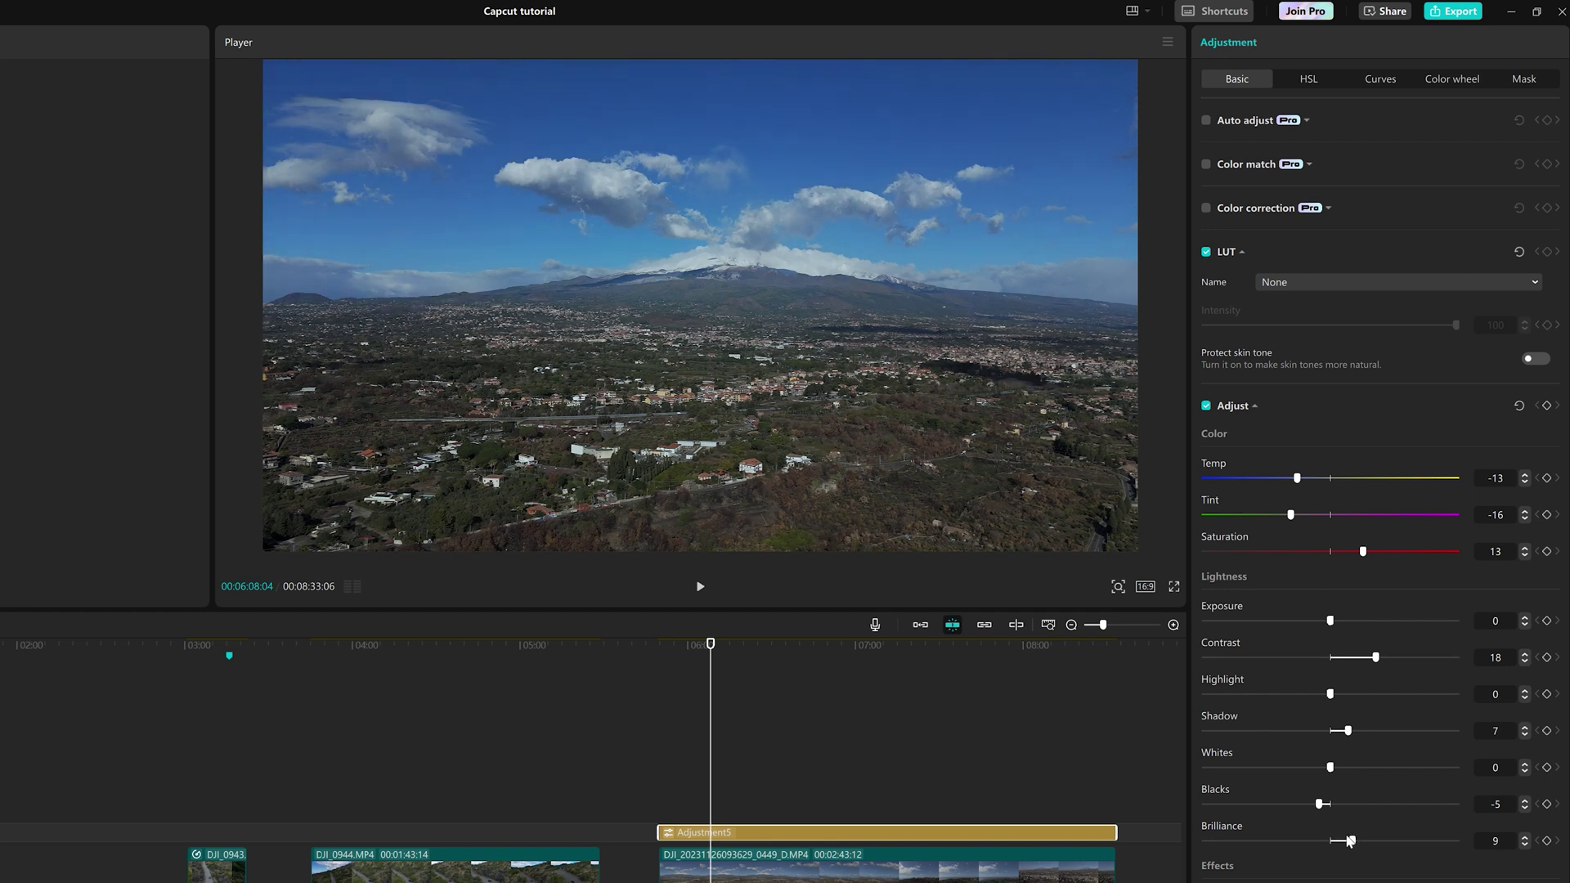
Nudge exposure up and shadows down one step, then toggle the grade off and on to compare.
click(1525, 618)
click(1525, 618)
click(1525, 618)
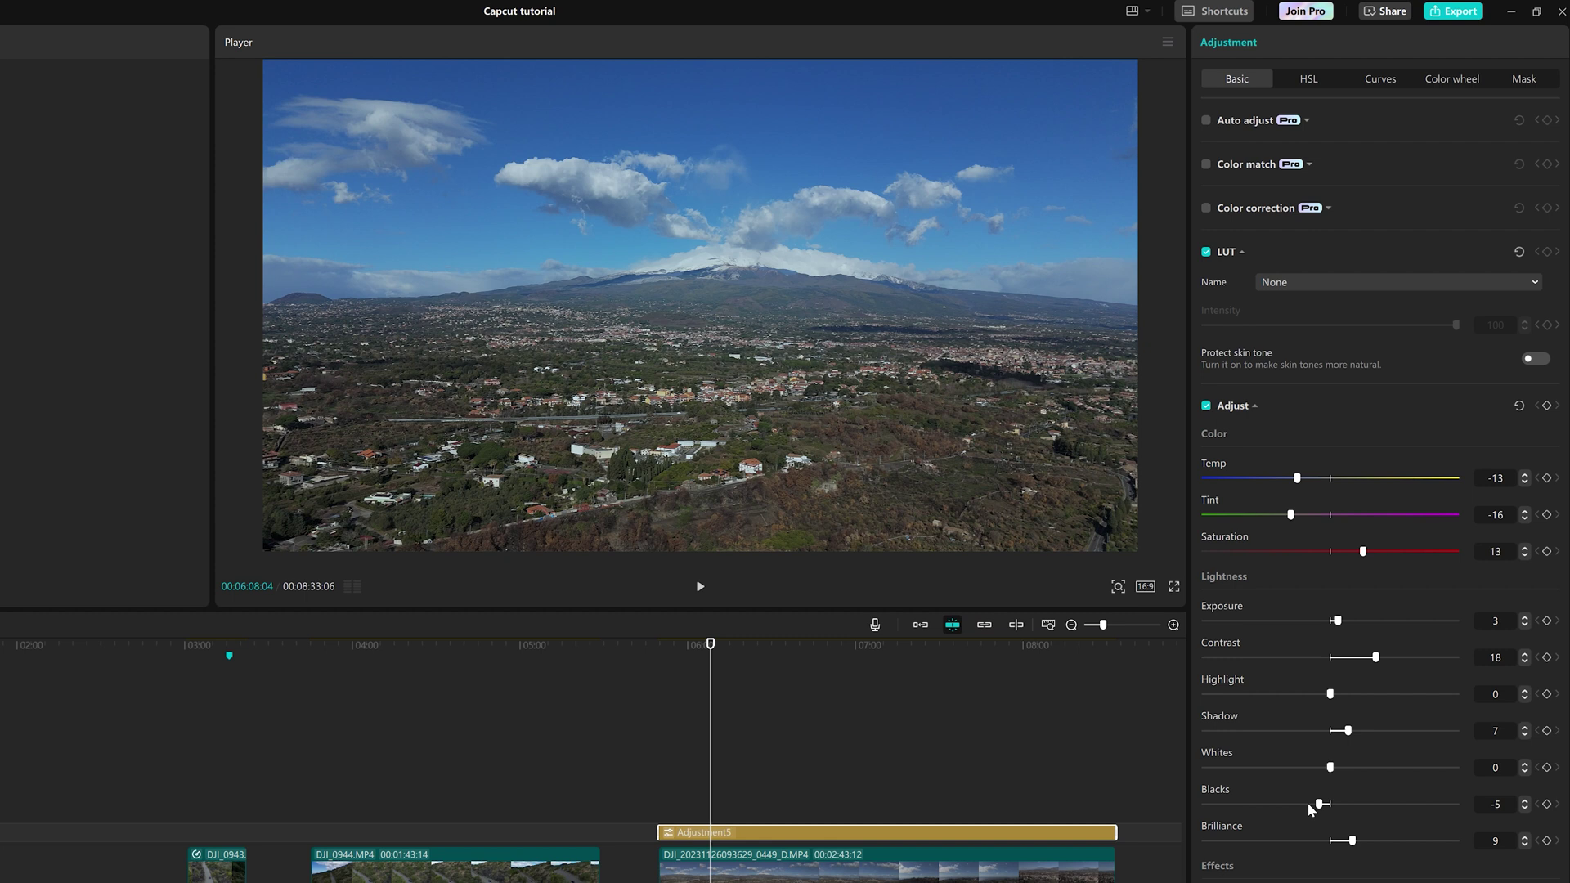
click(1525, 735)
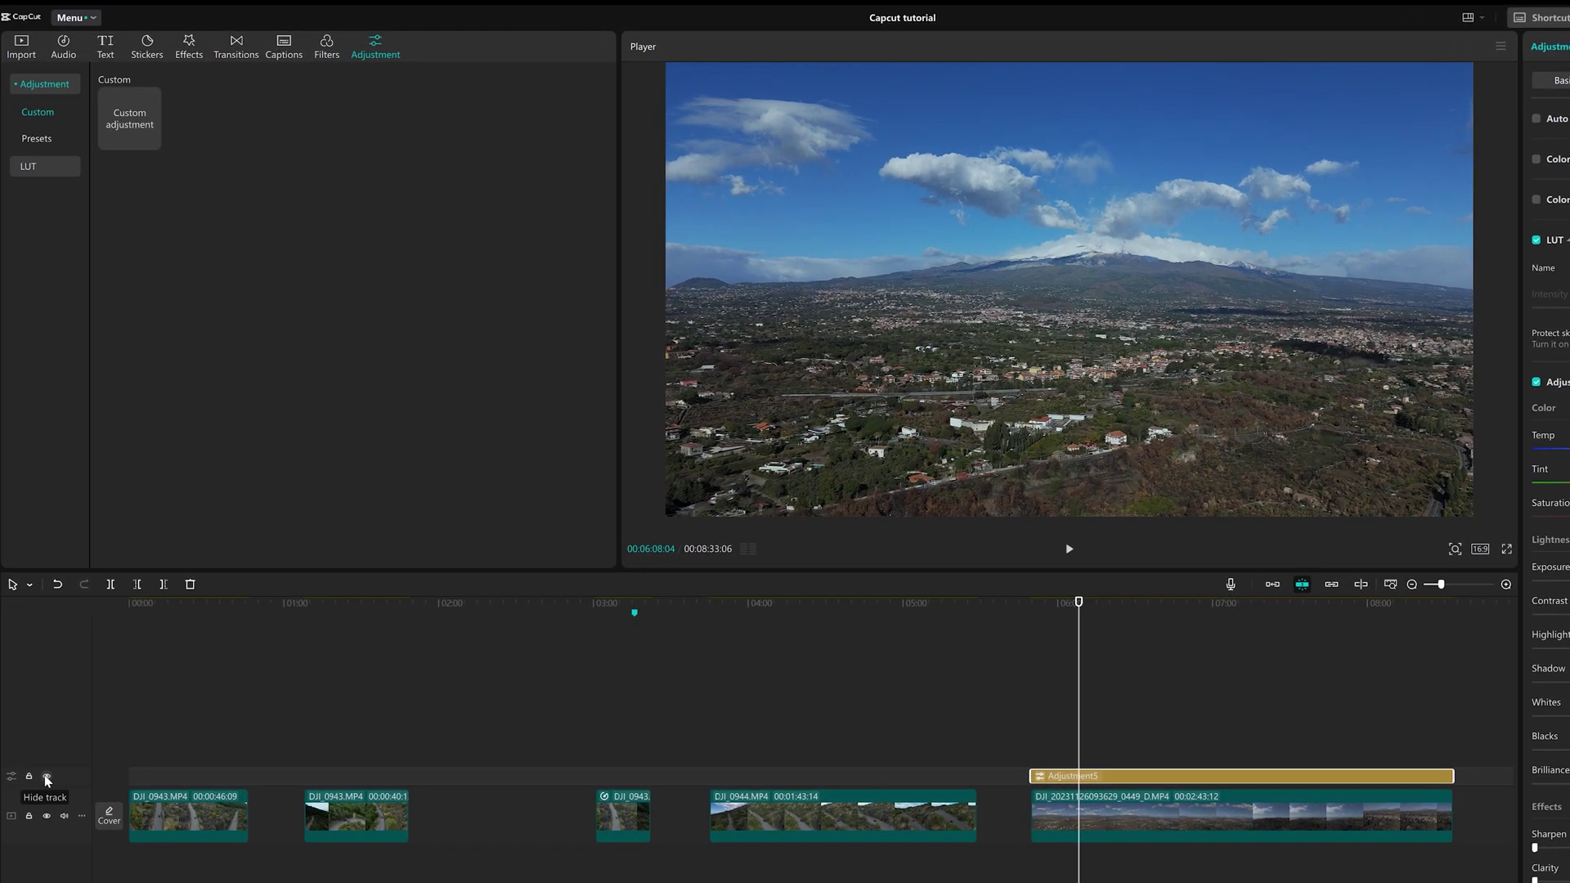
click(47, 777)
click(46, 777)
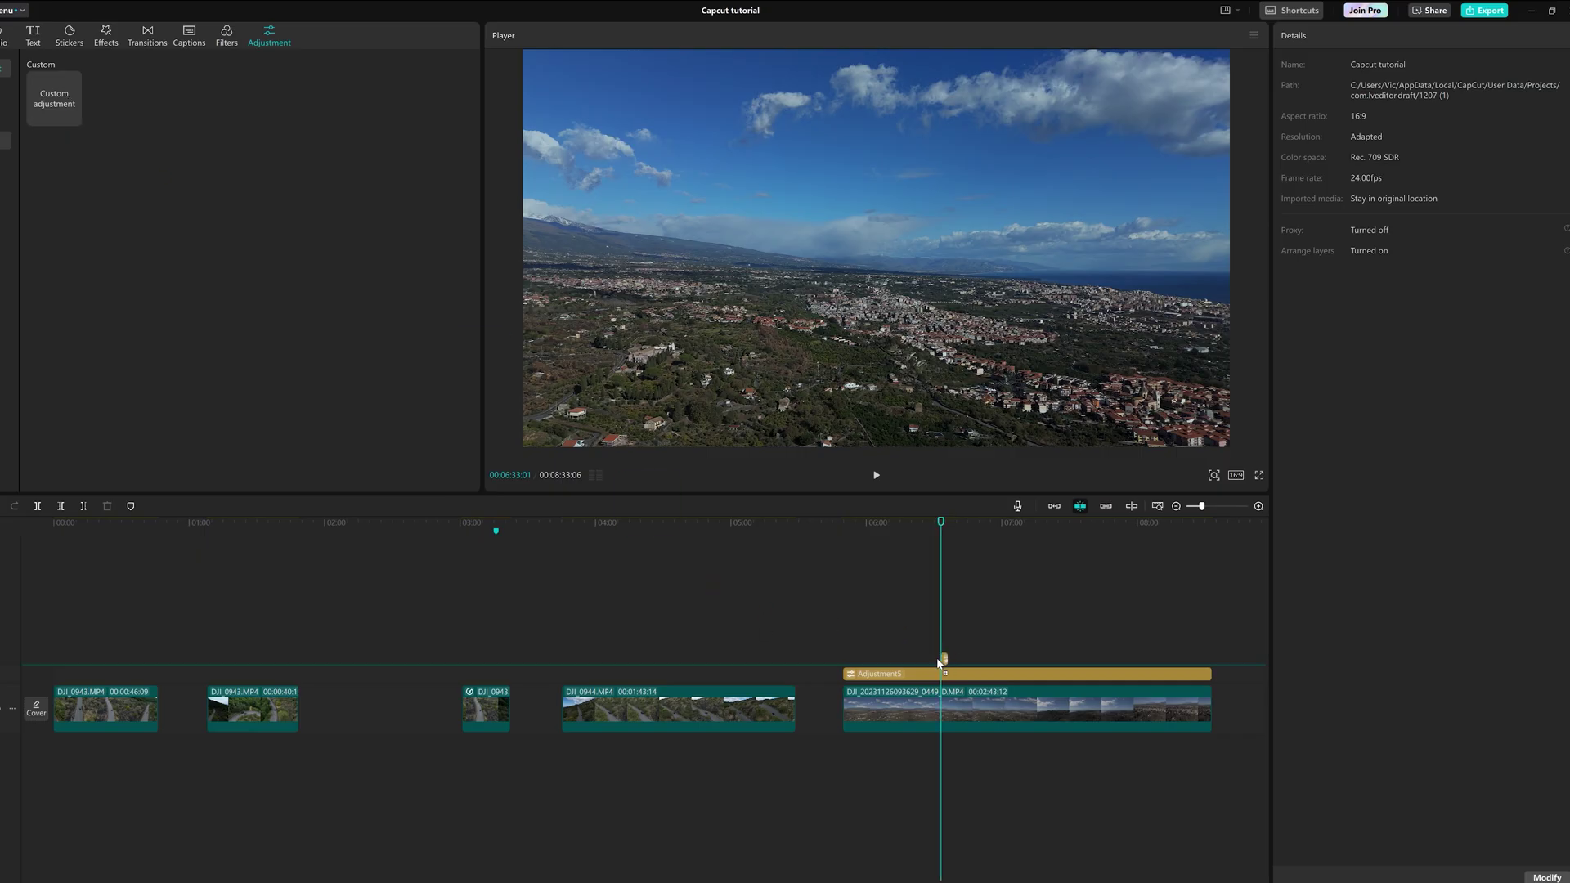
Stretch the new adjustment layer across the final clip.
click(938, 655)
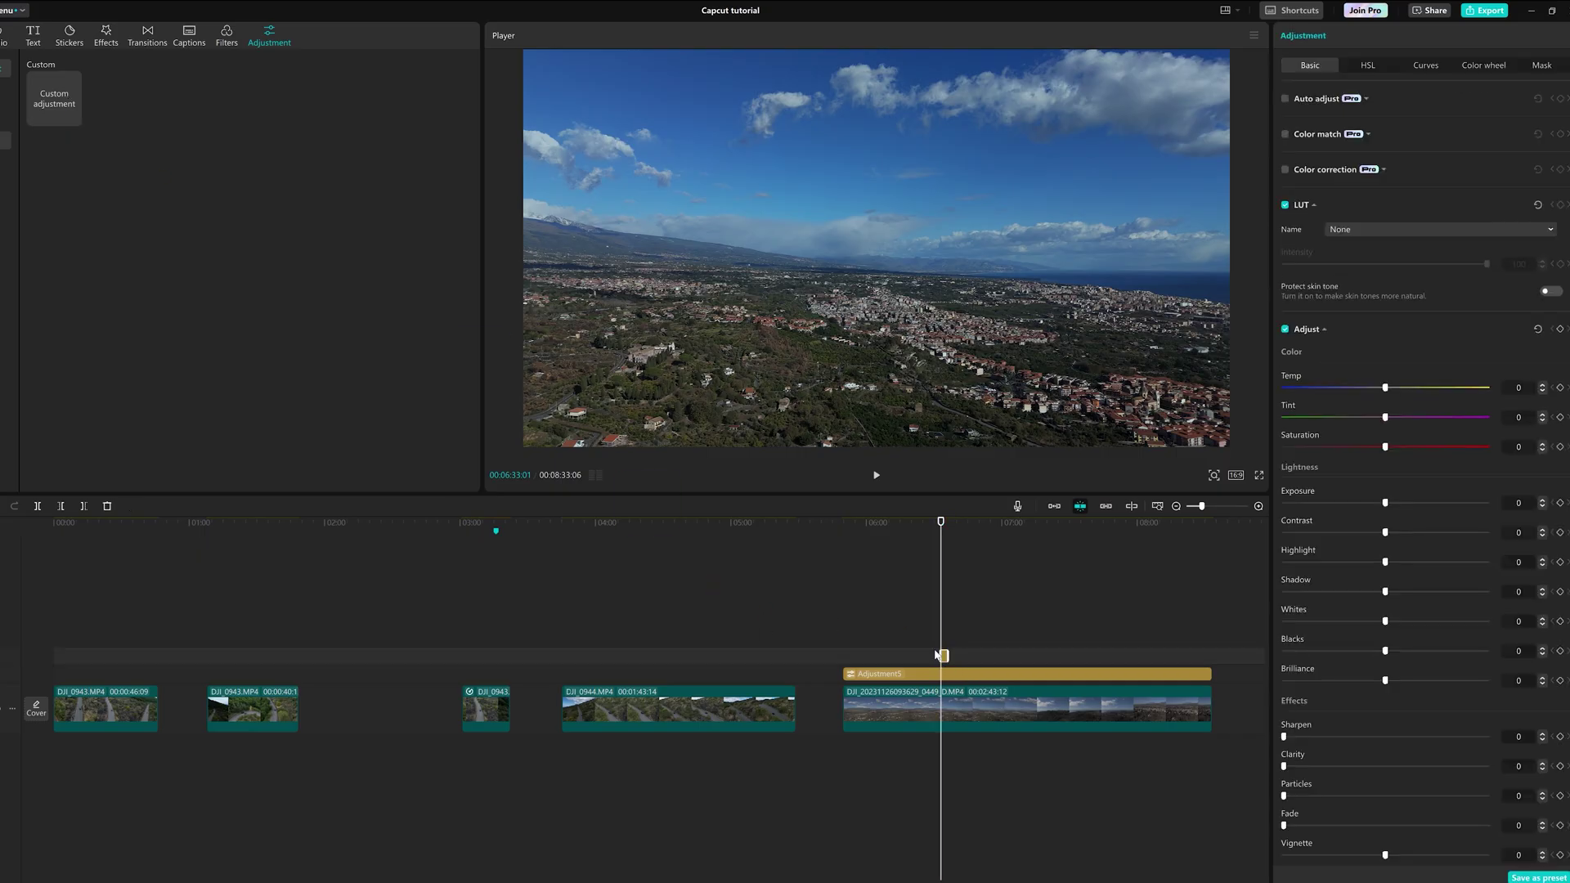
drag(939, 655, 842, 655)
drag(949, 655, 1209, 640)
Apply the DJI Mini 4 Pro Rec.709 LUT, cool the temperature and raise exposure to 13.
click(1342, 229)
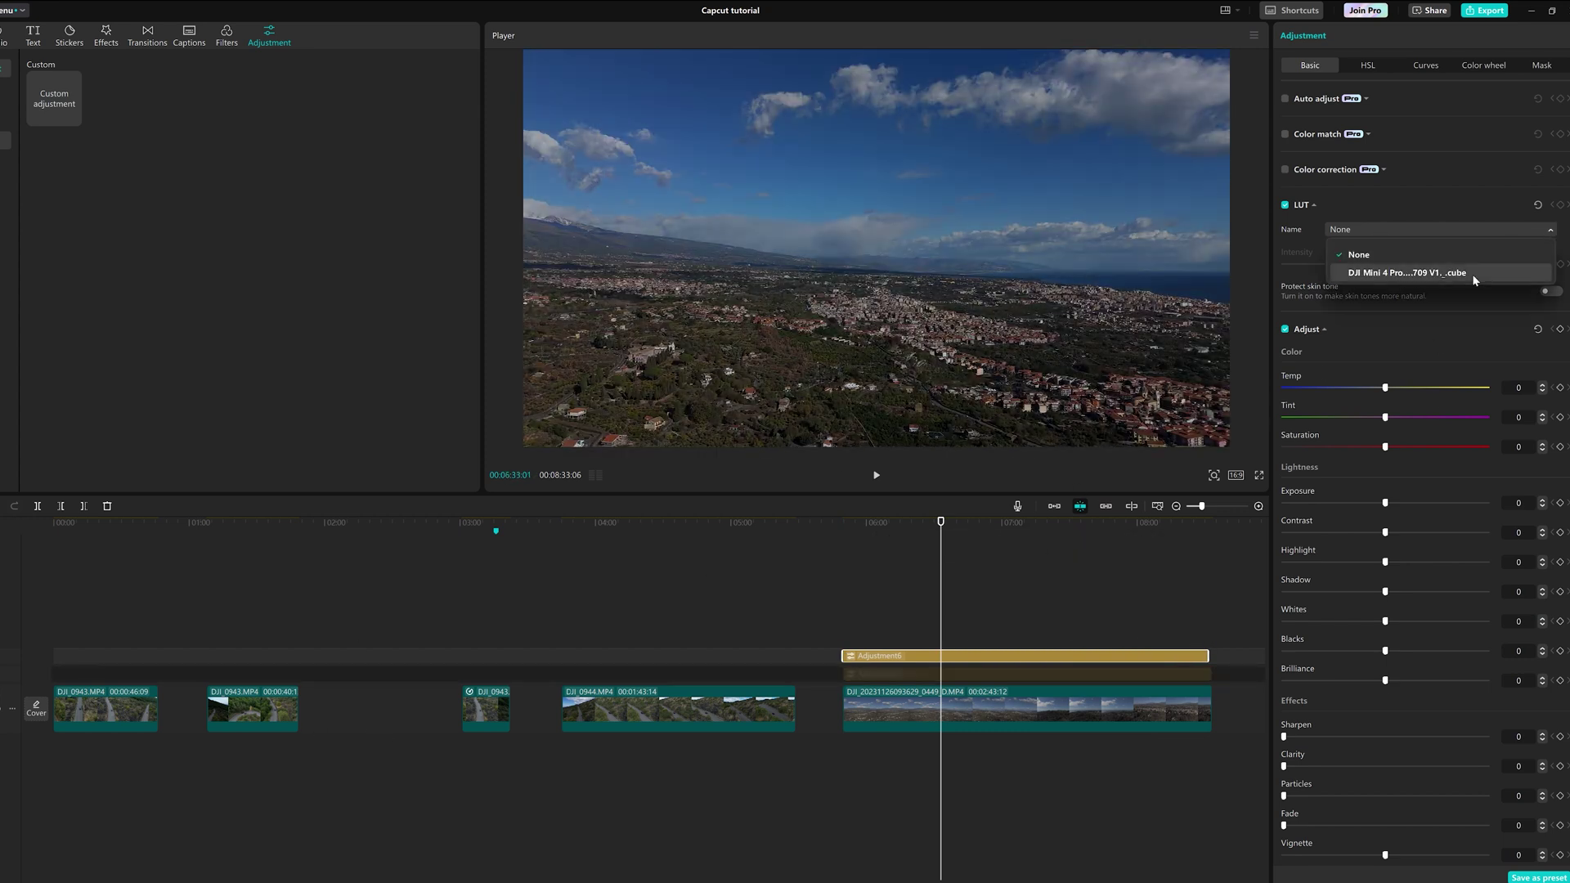
click(1464, 274)
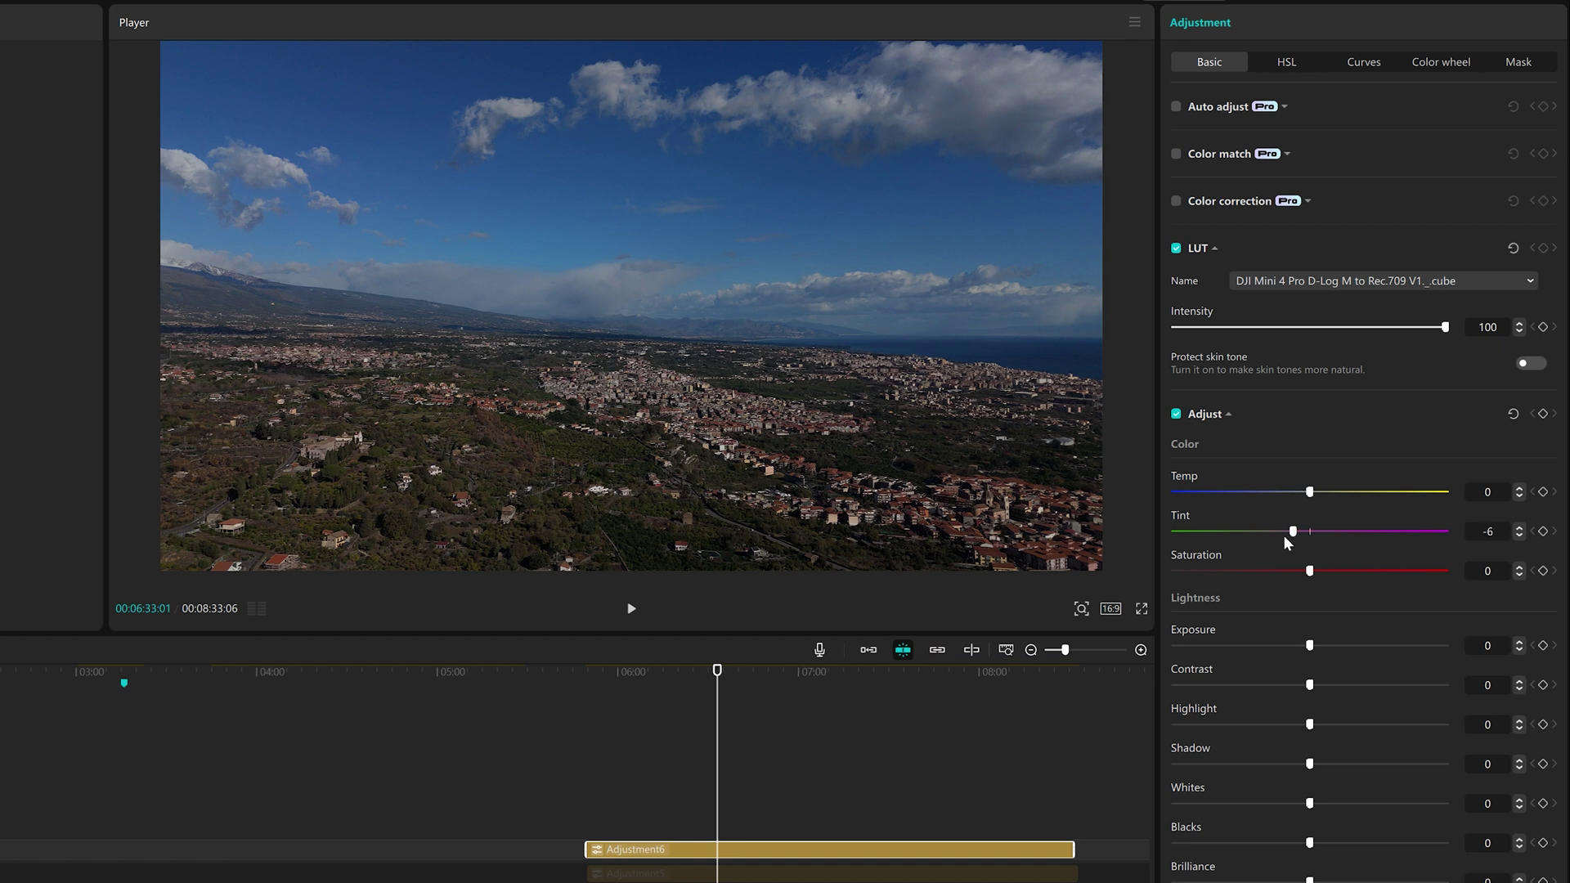
click(1519, 641)
click(1519, 642)
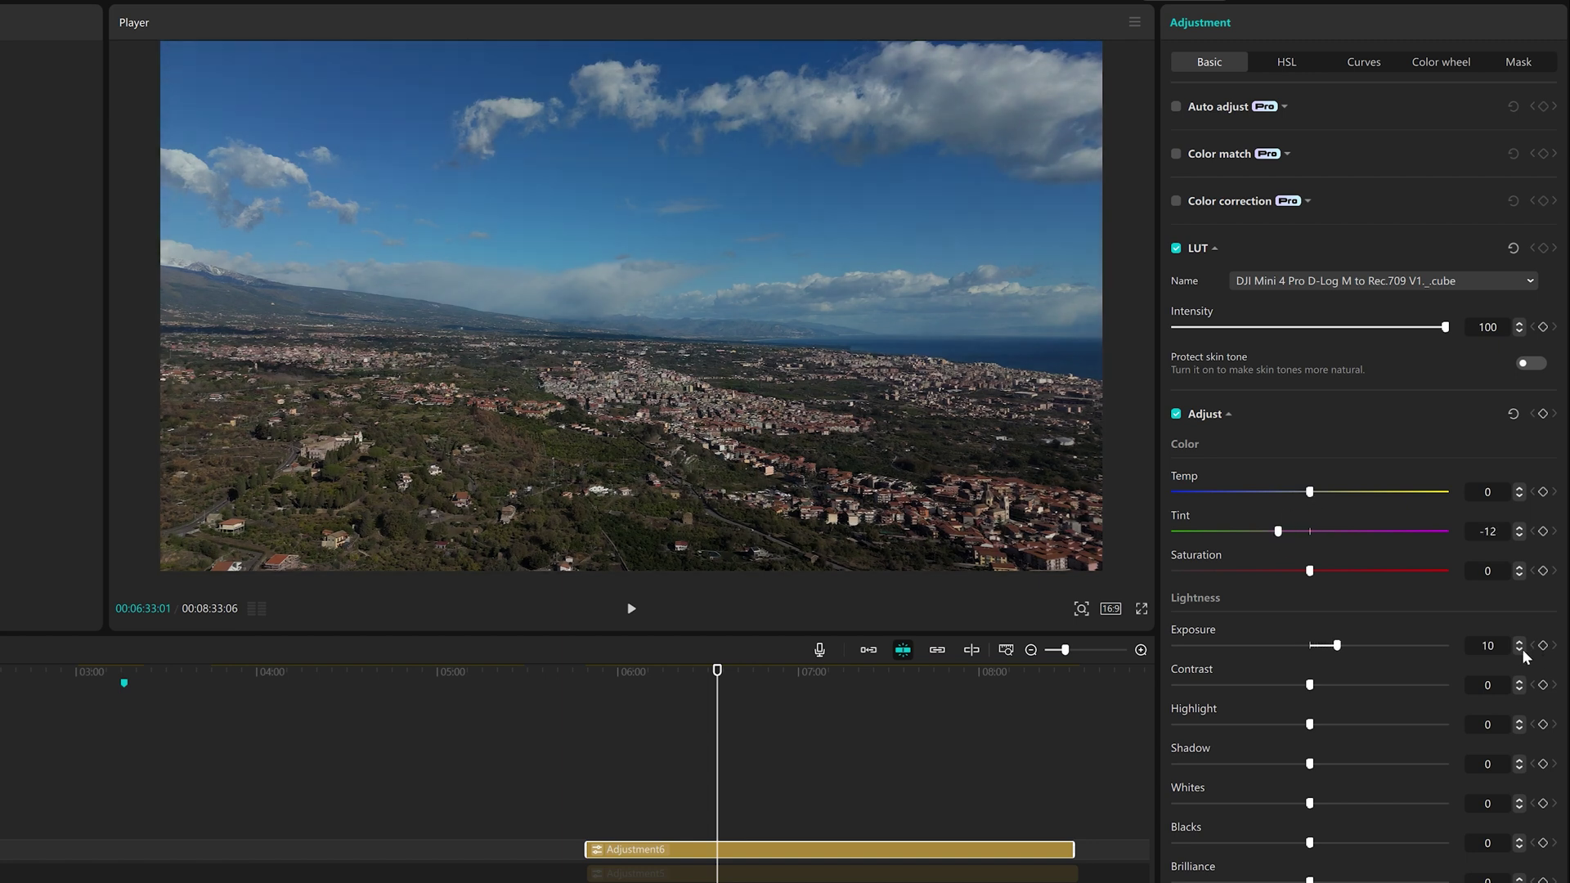
drag(1283, 494, 1281, 494)
click(1519, 641)
click(1519, 641)
click(1519, 641)
click(1289, 65)
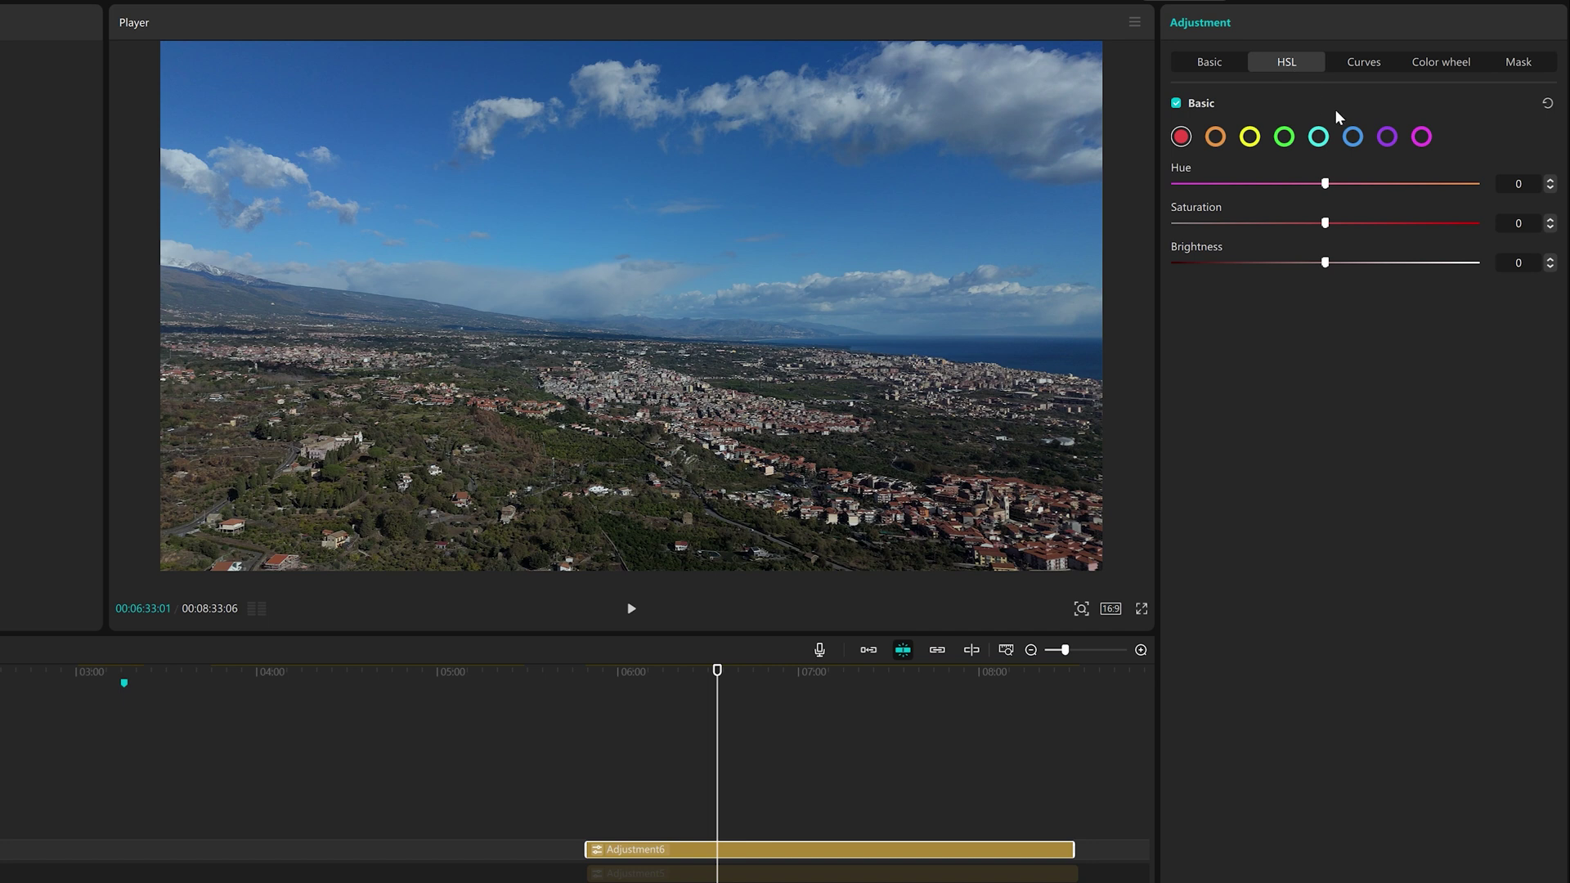
Look through the adjustment layer's Curves, Color wheel and Mask controls.
click(1366, 62)
click(1444, 72)
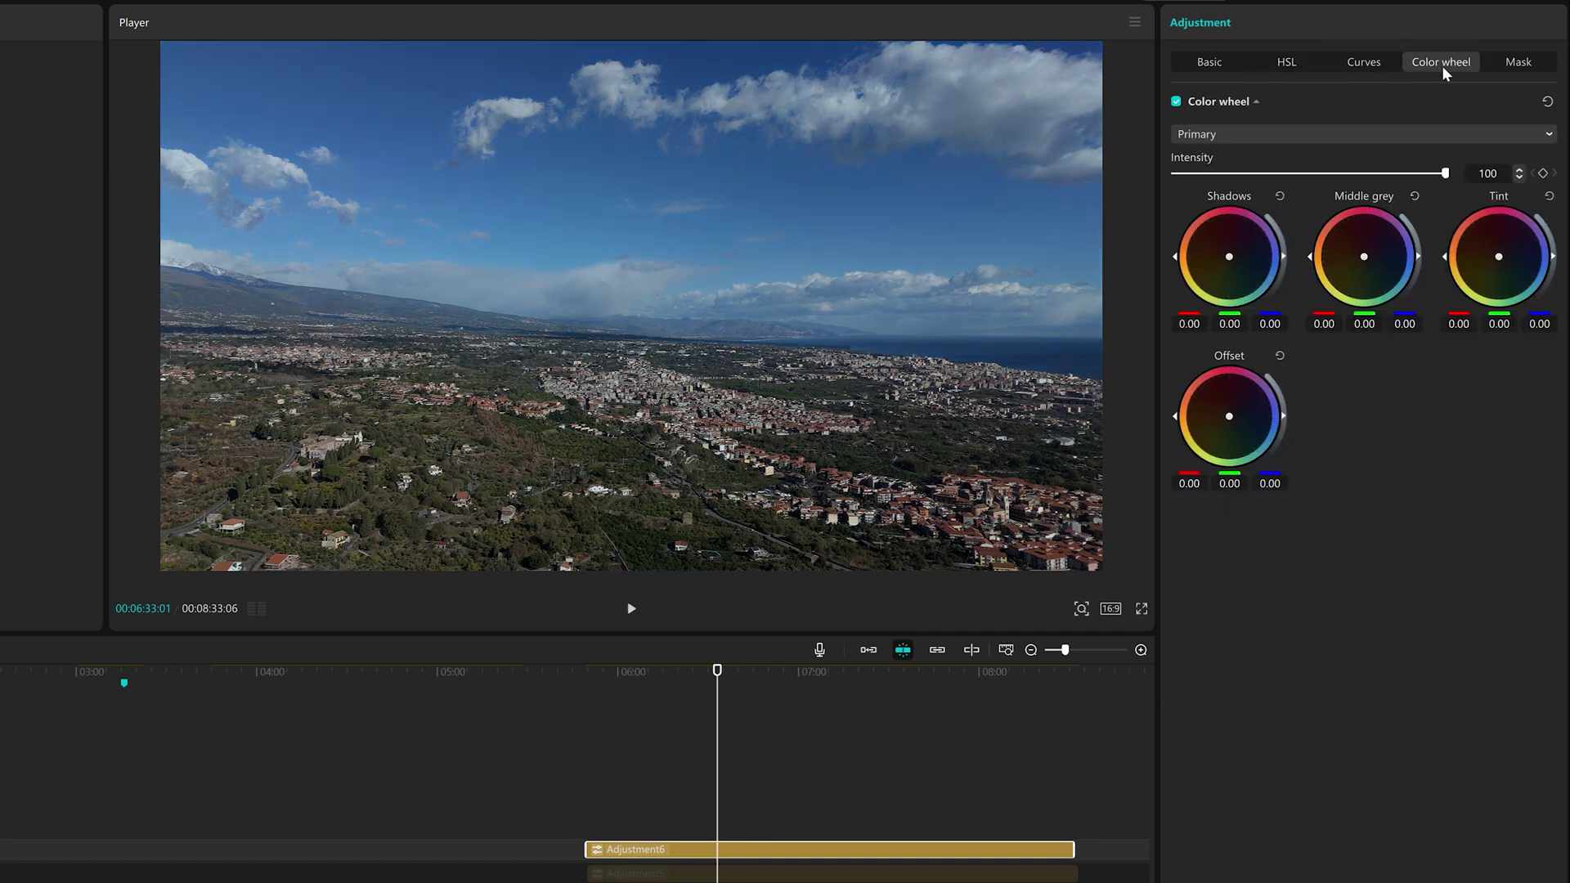
click(1514, 58)
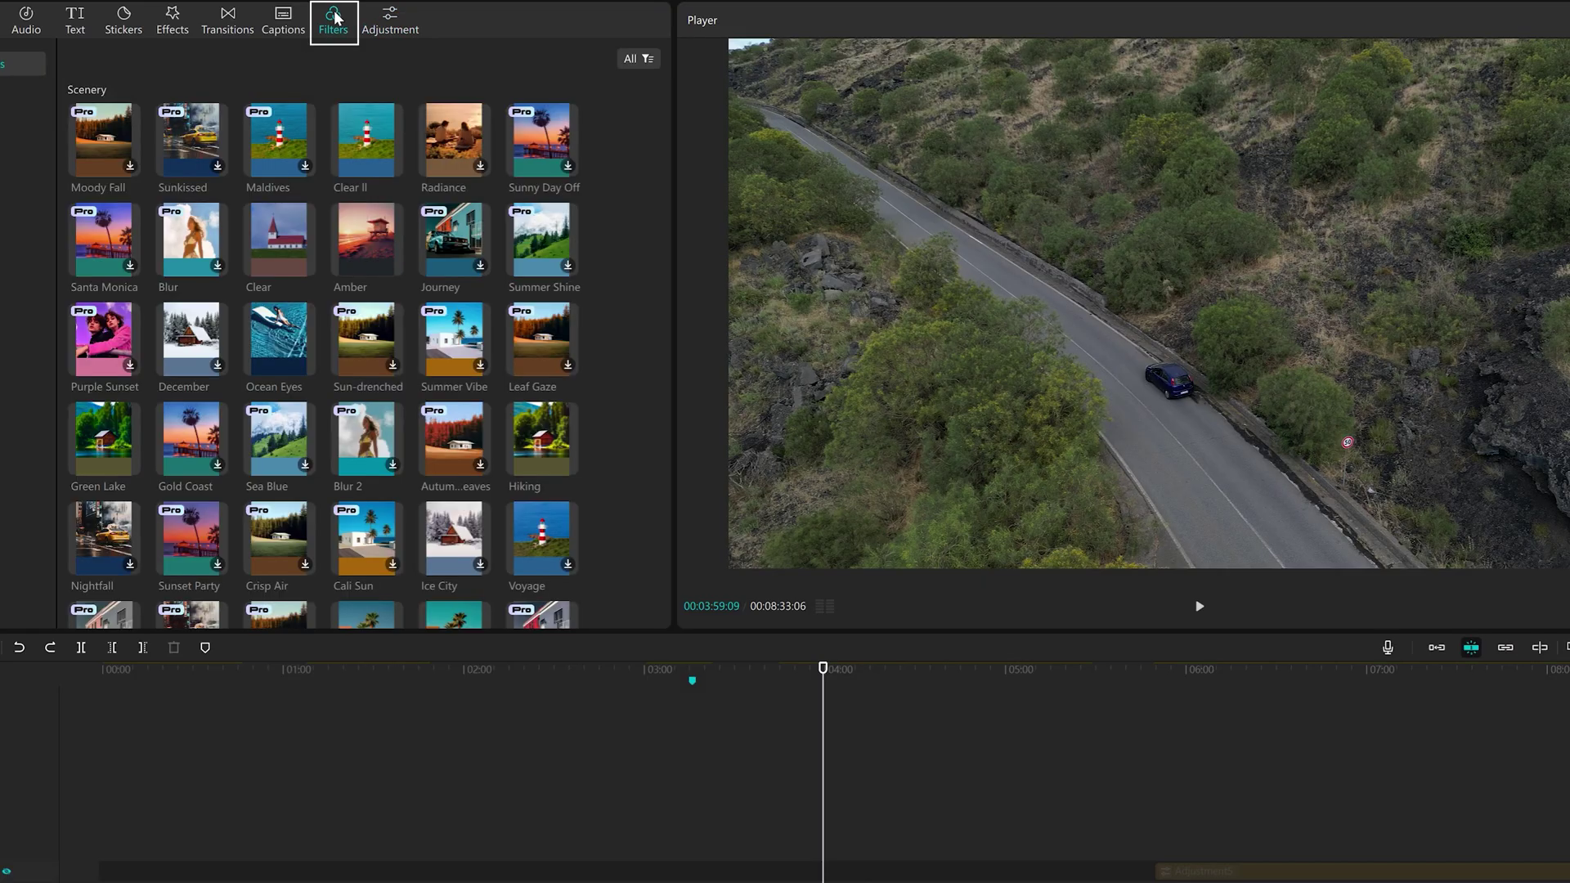
click(569, 465)
key(ctrl+z)
key(ctrl+shift+z)
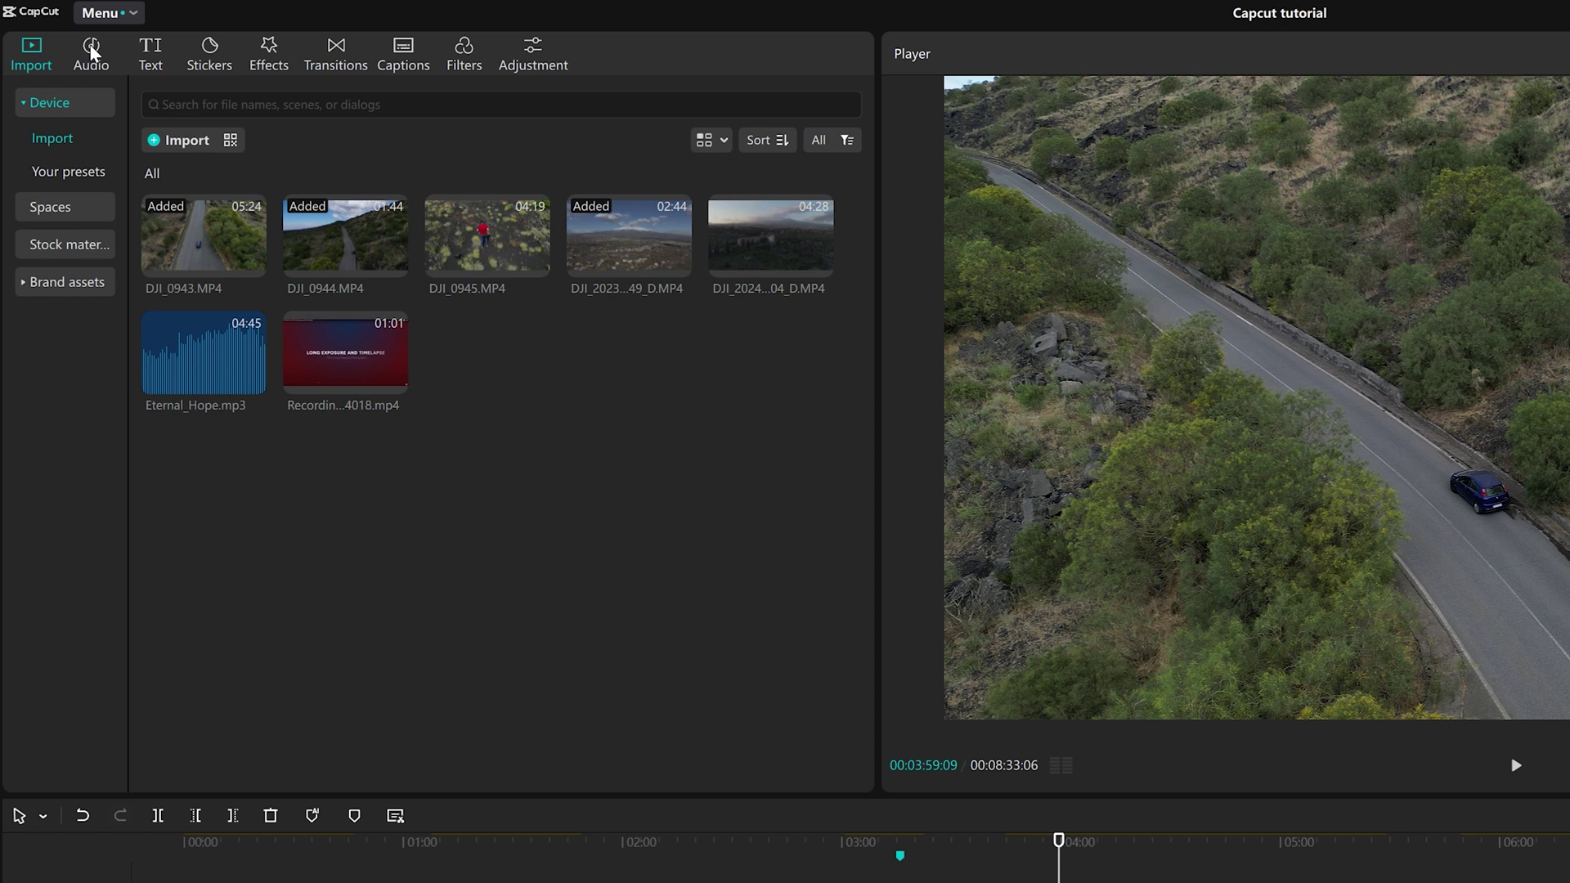
Preview and add the Business Commercial Corporate Full song from the Pop music collection.
click(91, 53)
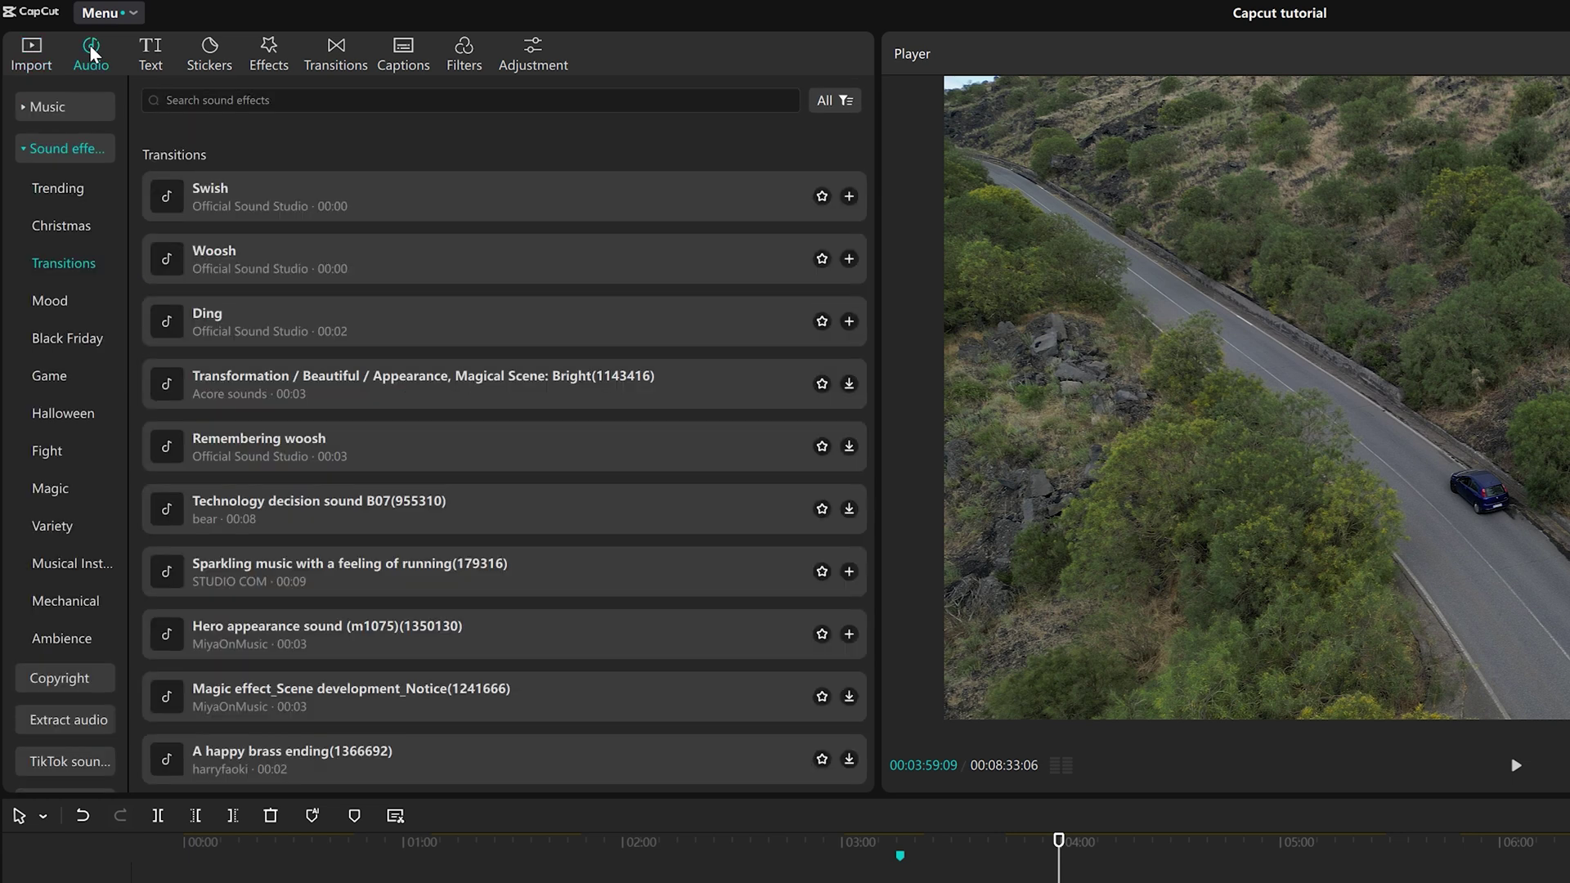
click(56, 106)
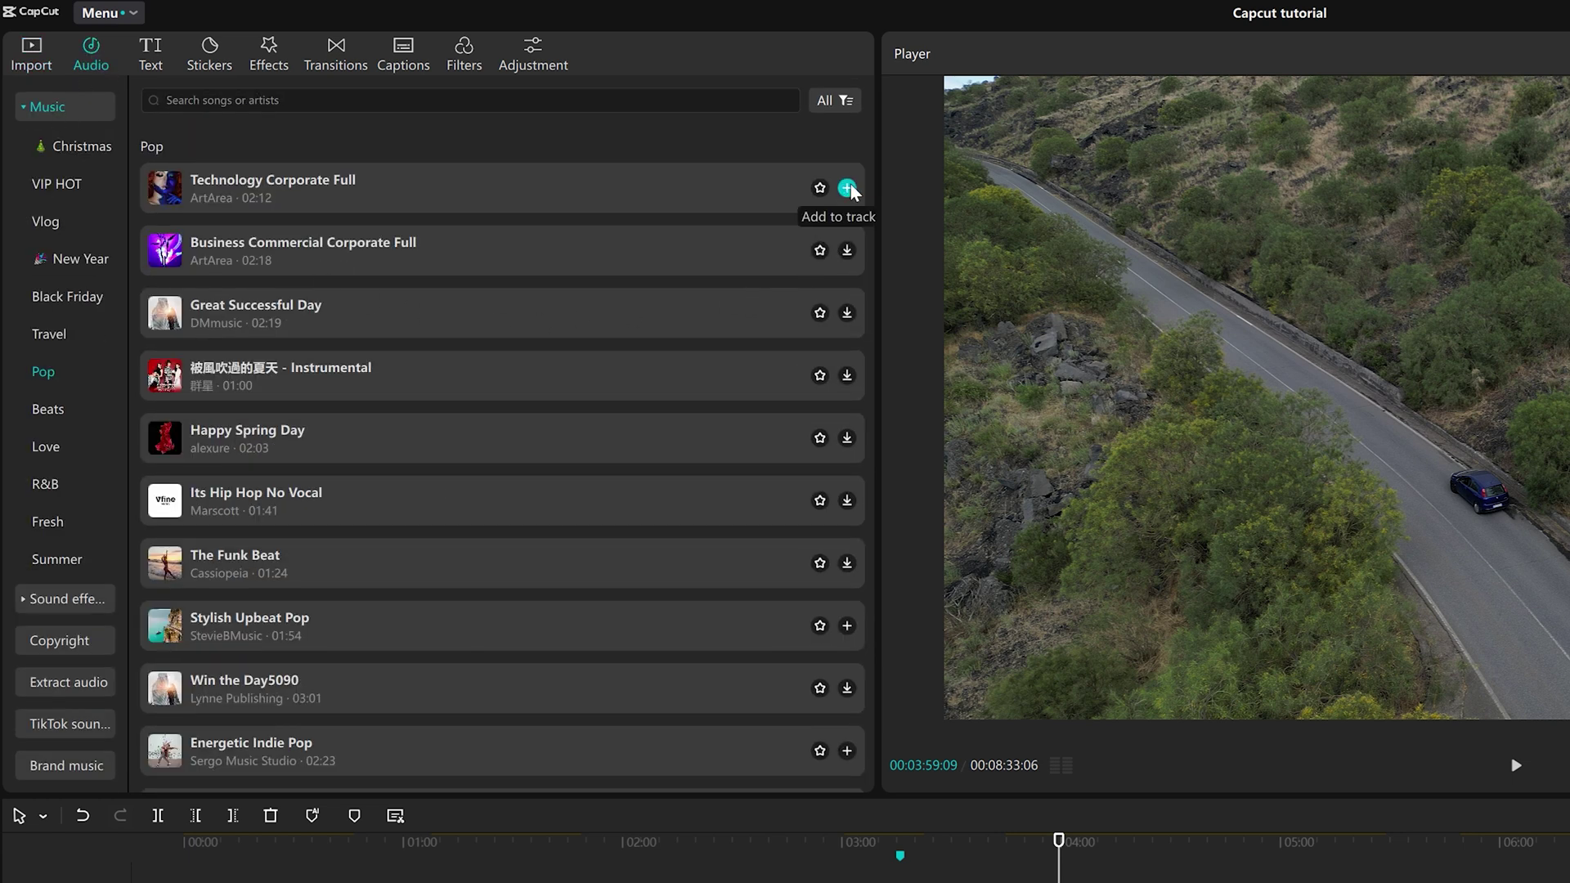
click(847, 252)
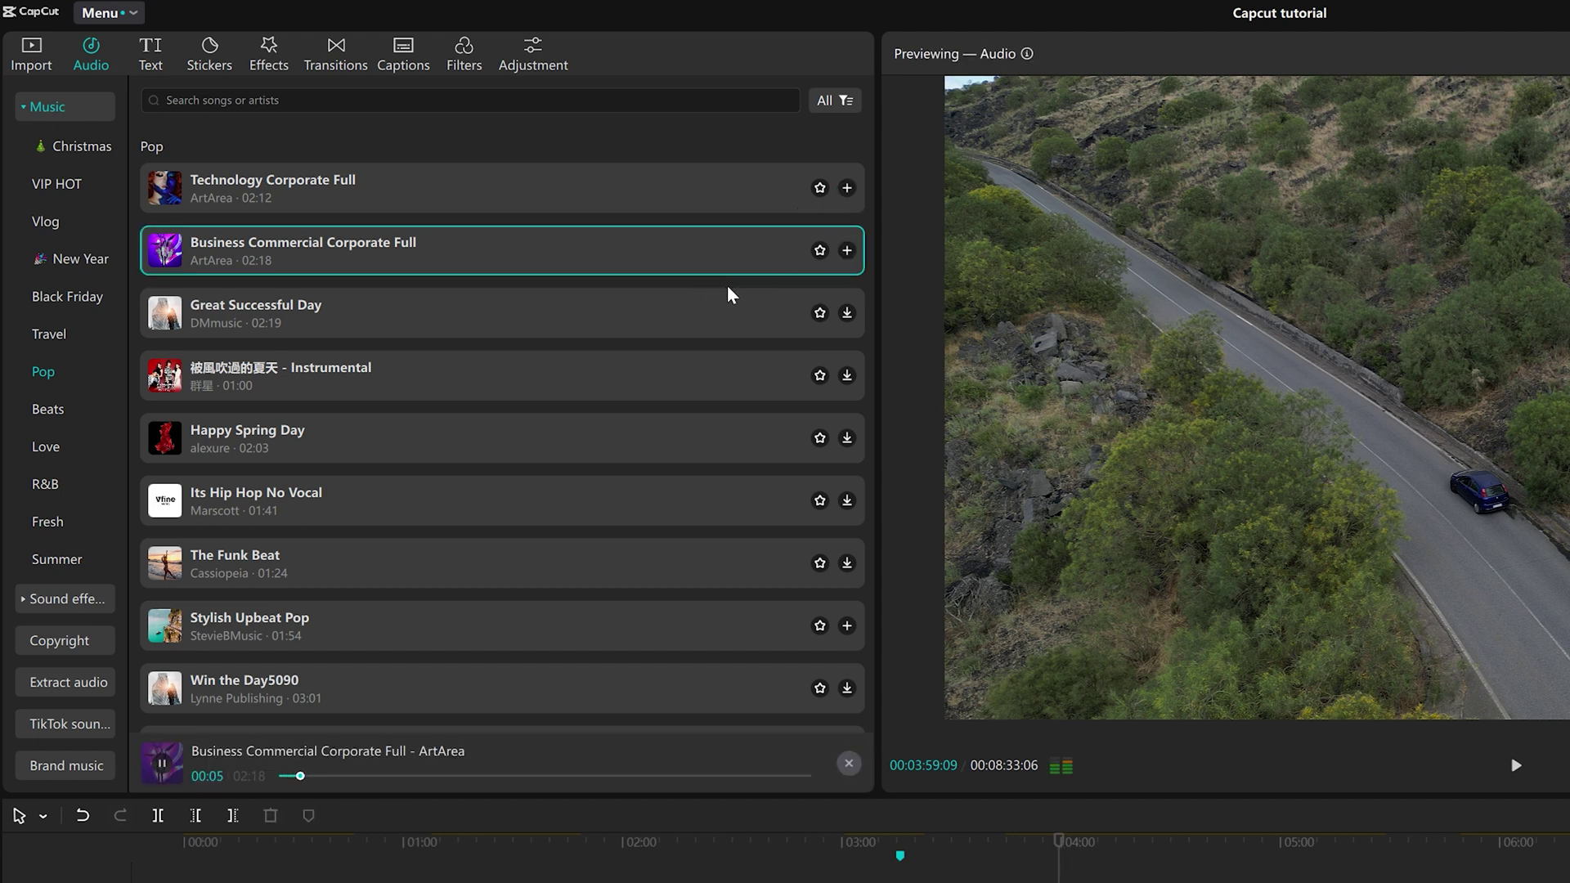
click(849, 251)
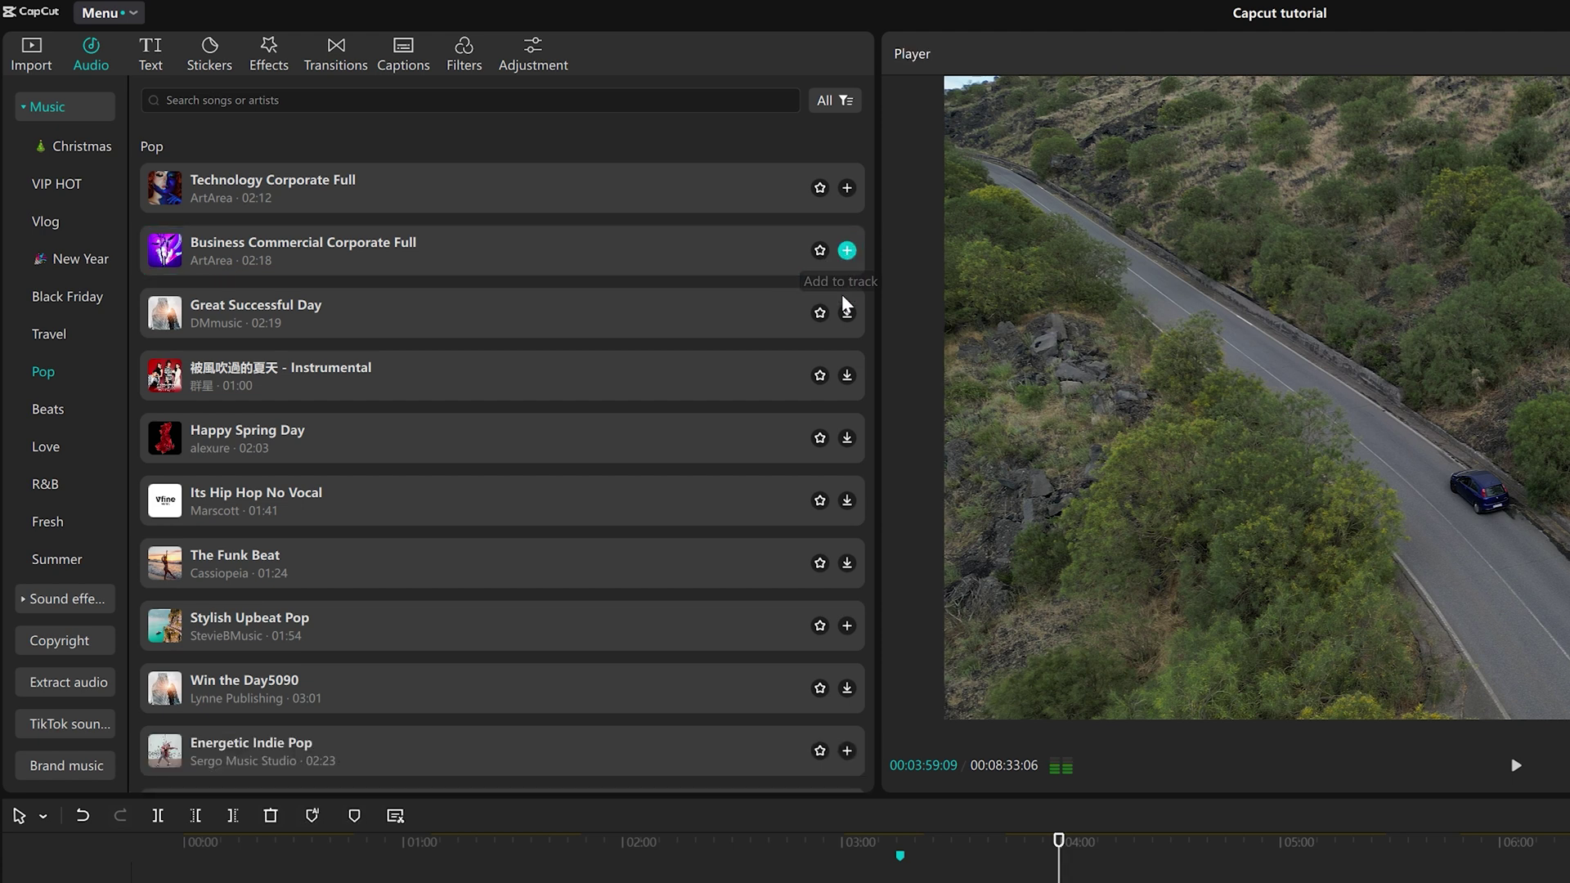
Preview the Transformation sound effect, then place Eternal_Hope.mp3 under the video.
click(24, 108)
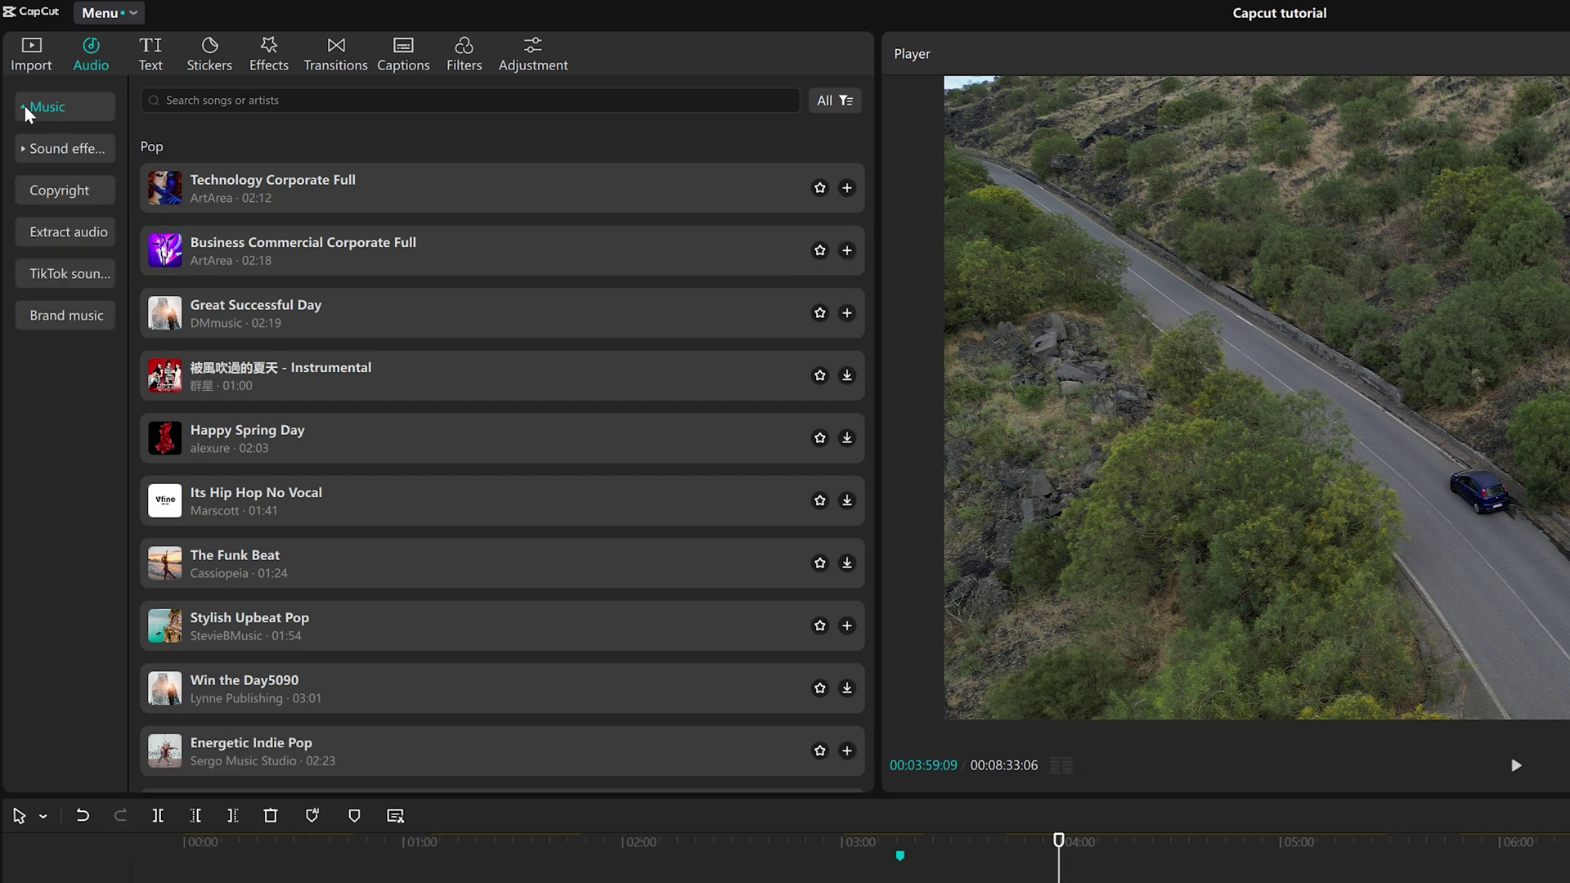
click(50, 151)
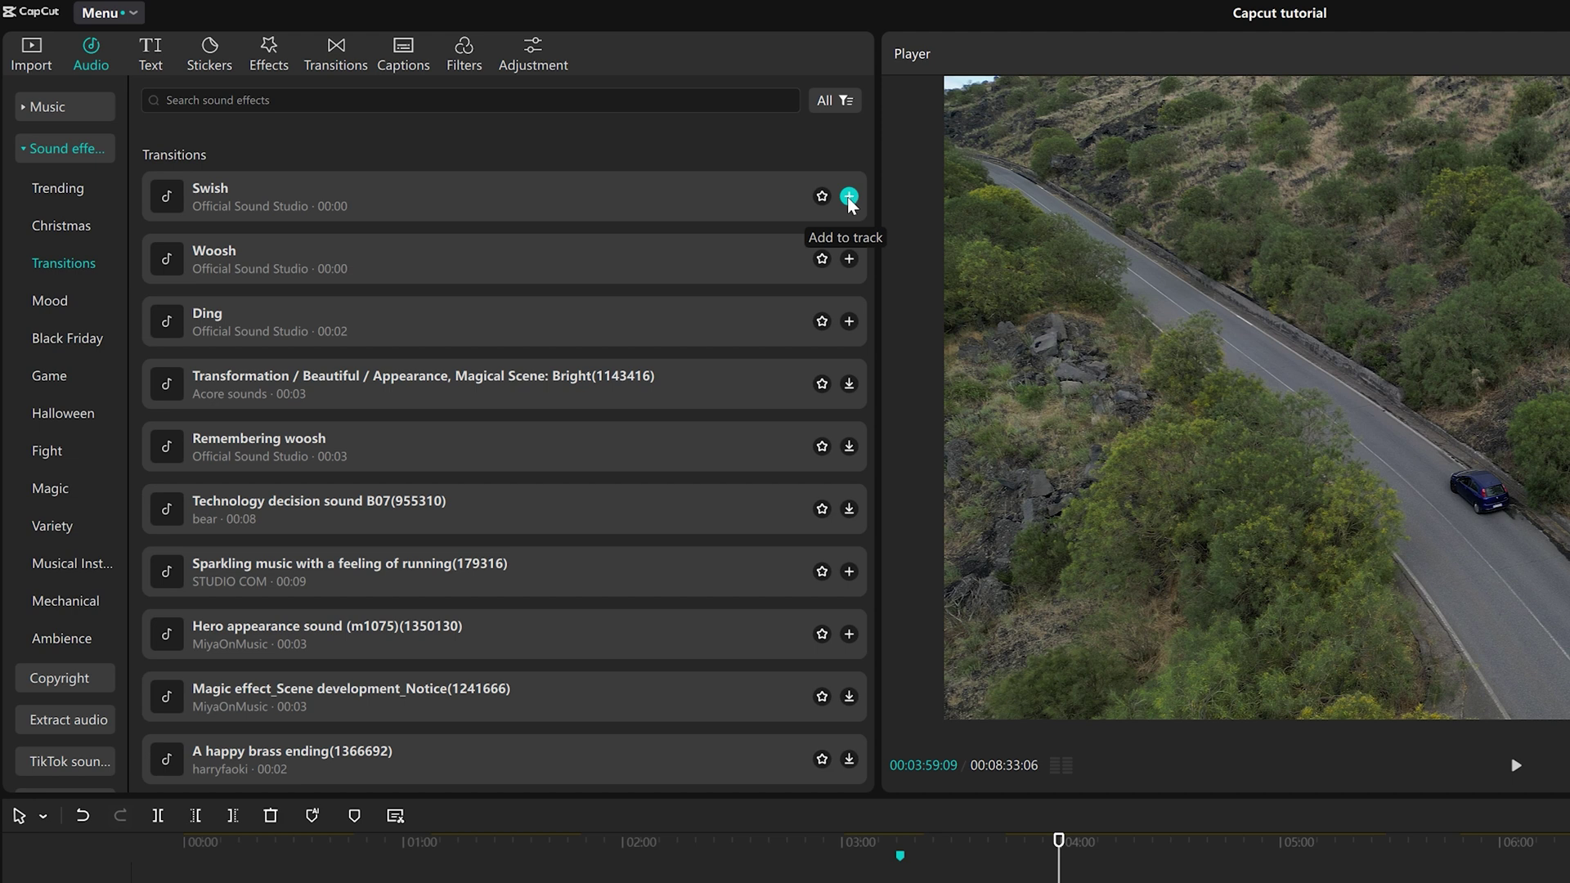
click(850, 384)
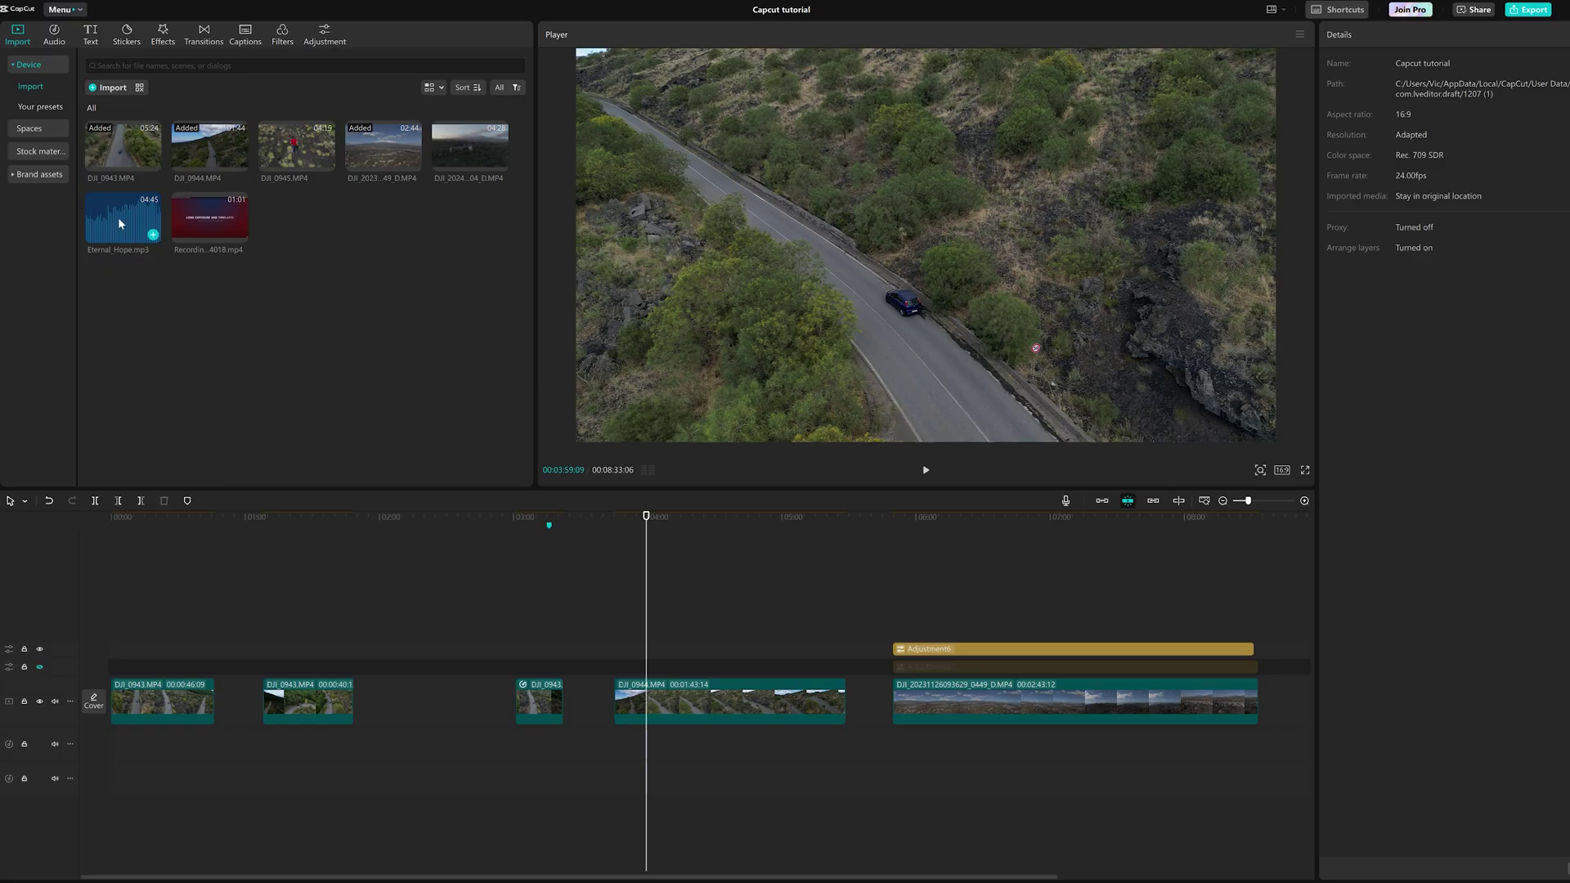
drag(120, 224, 611, 739)
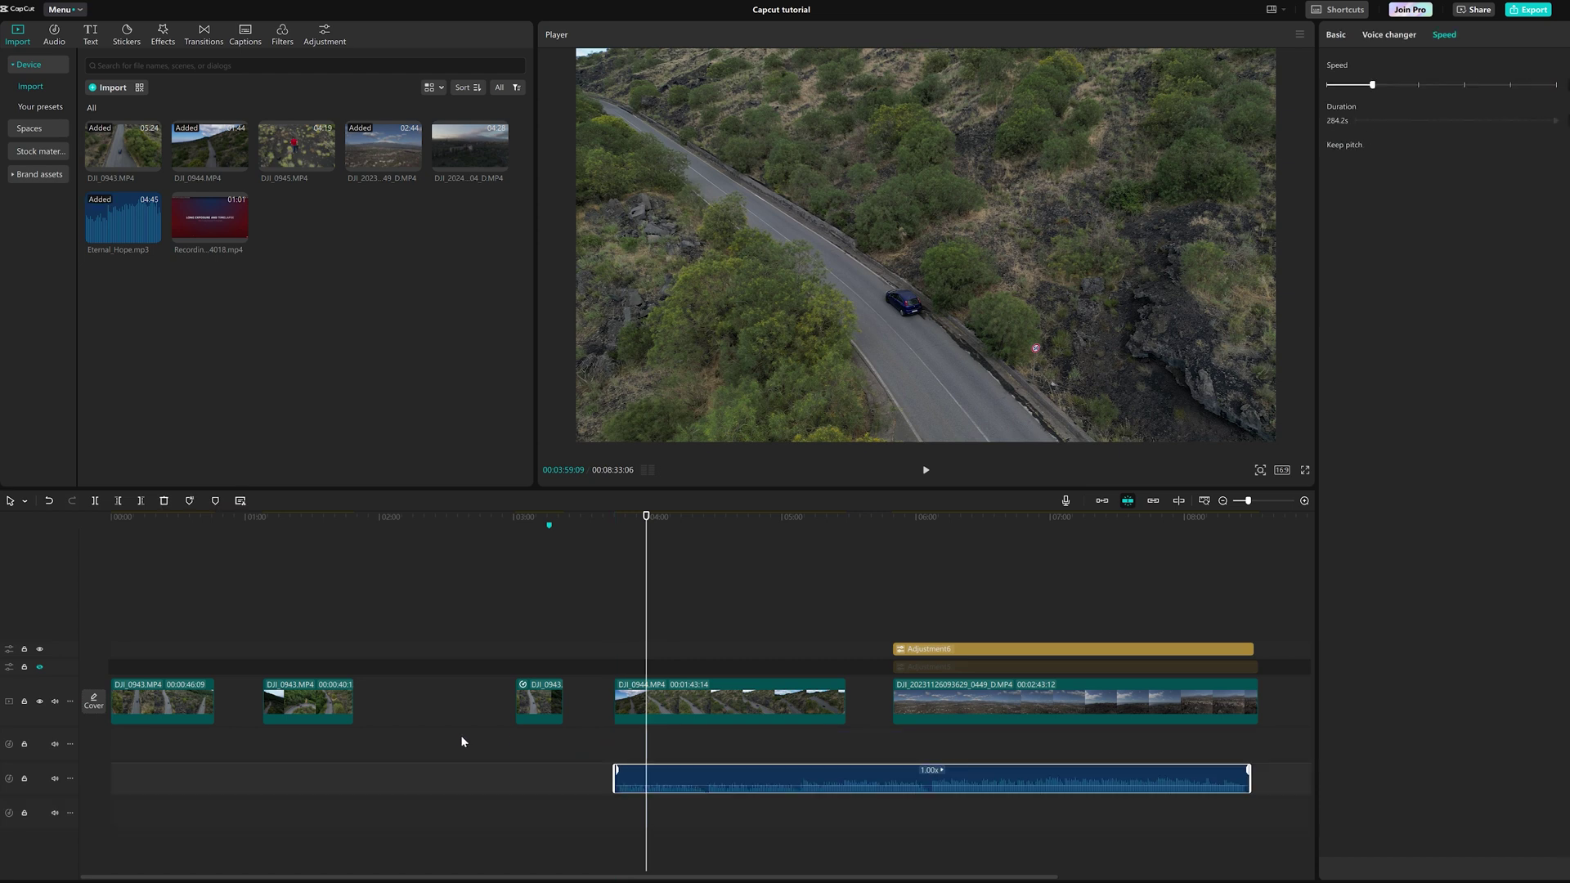
Enlarge the music track and raise its volume slightly while playing it.
drag(41, 809, 36, 847)
key(Up)
key(space)
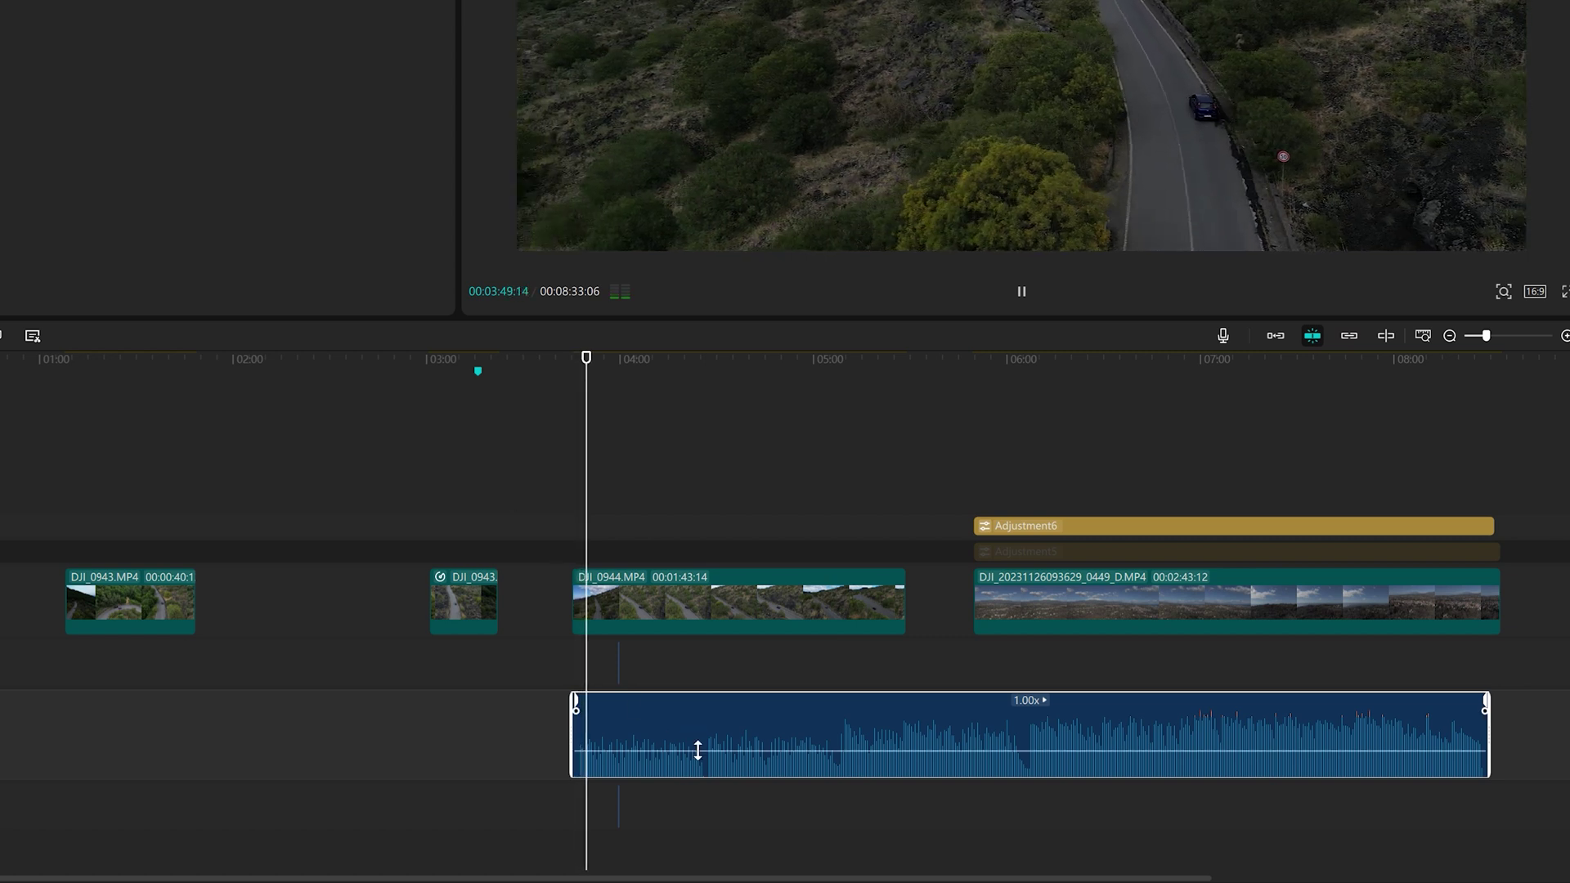
mouse_move(699, 751)
mouse_down()
mouse_move(717, 732)
mouse_move(710, 751)
mouse_up()
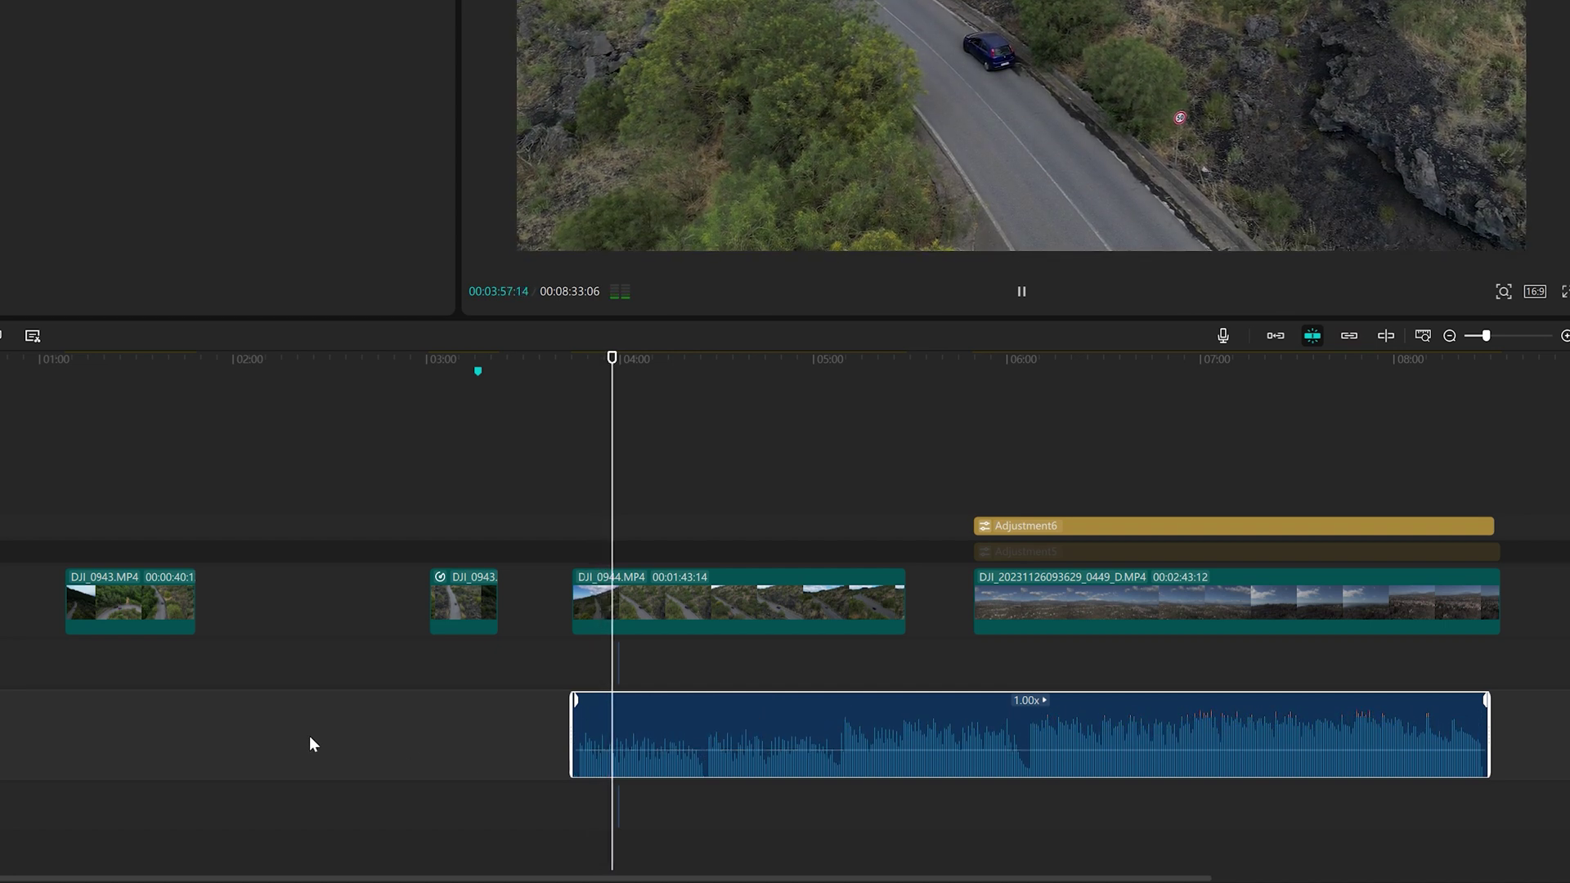
key(space)
key(space)
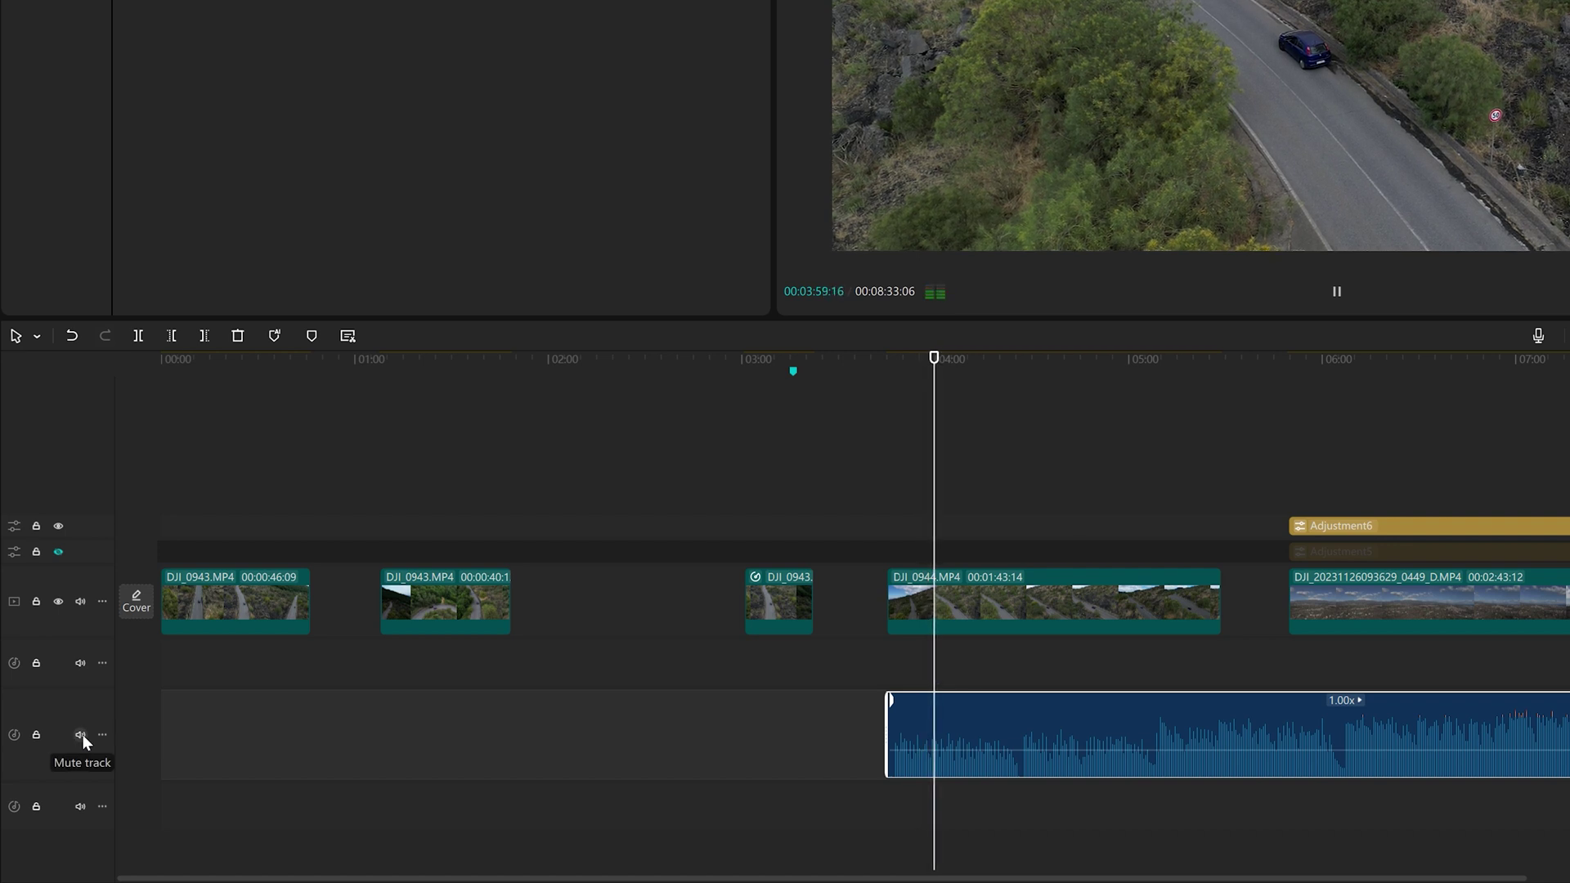
Try muting, splitting and trimming the music, undo the trim, then check its volume settings.
click(82, 735)
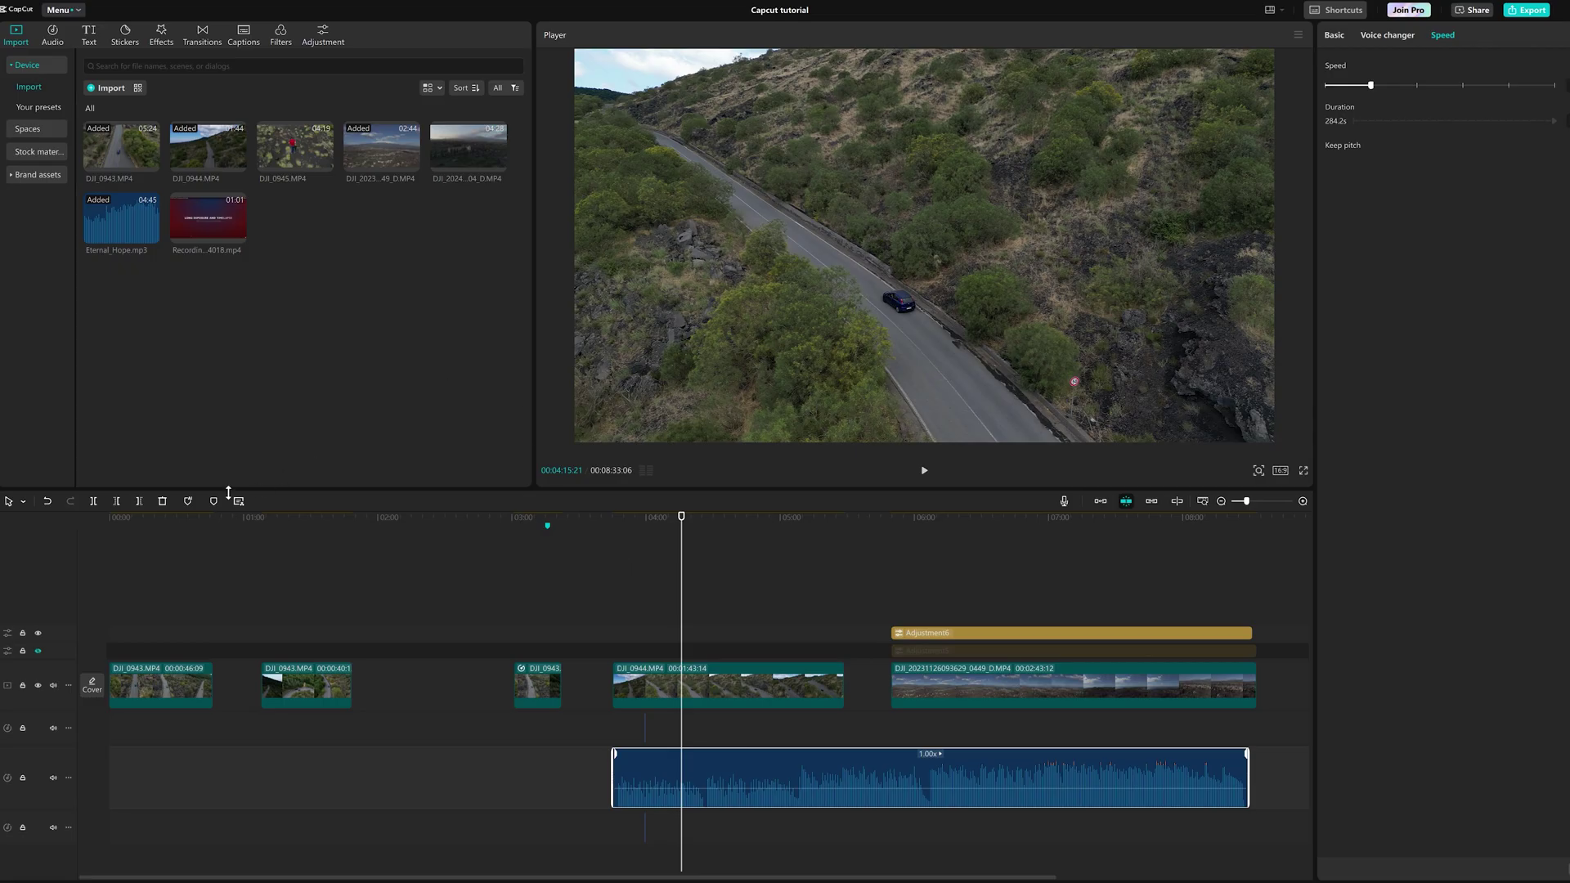
click(94, 502)
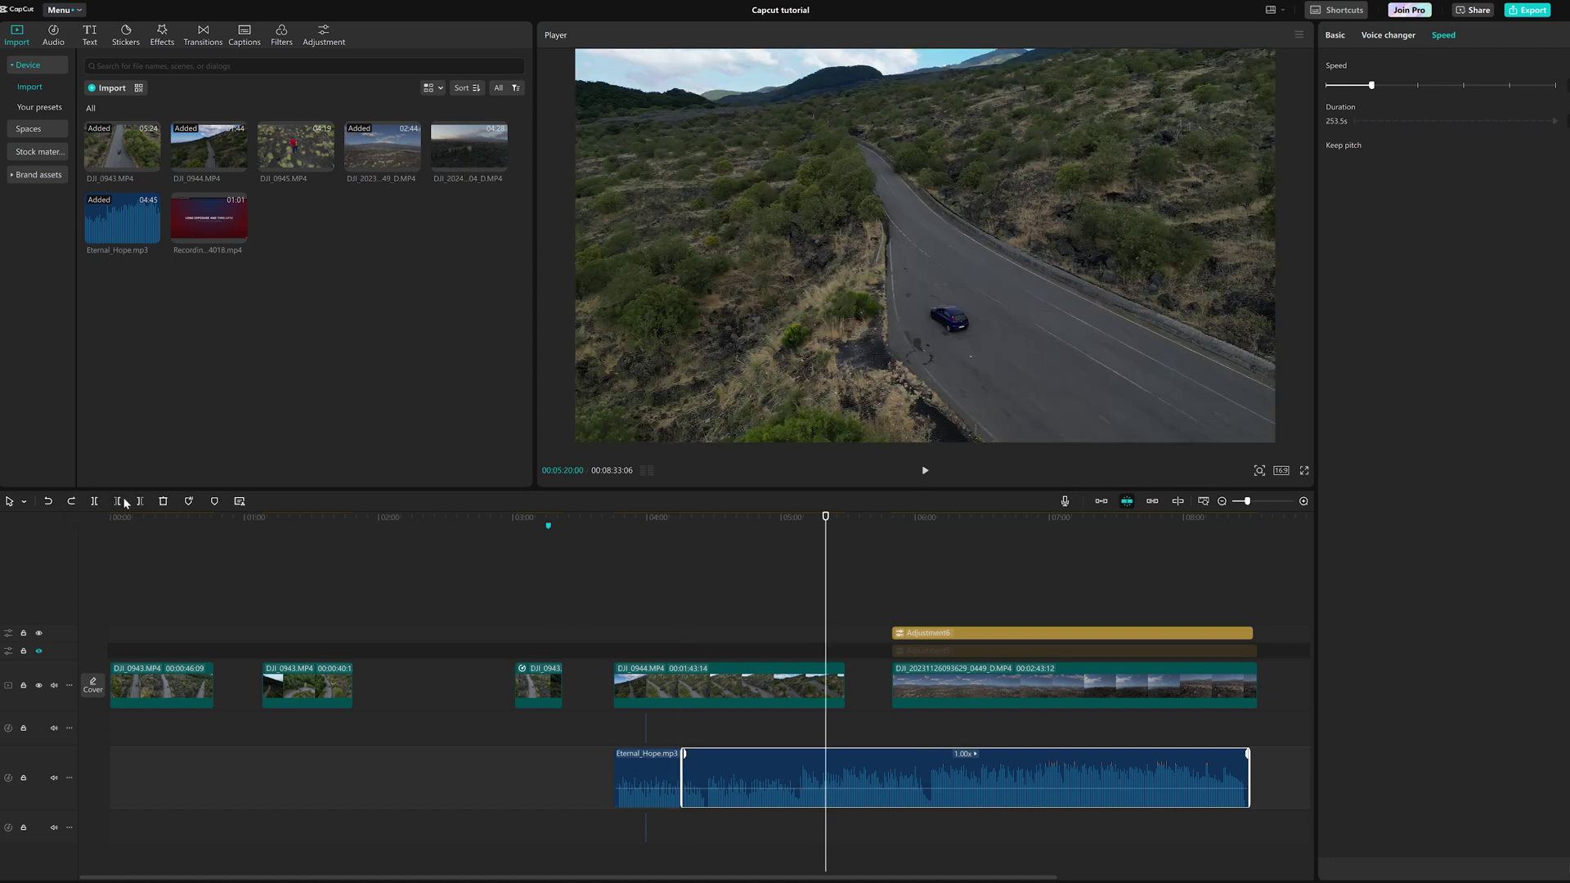
click(141, 503)
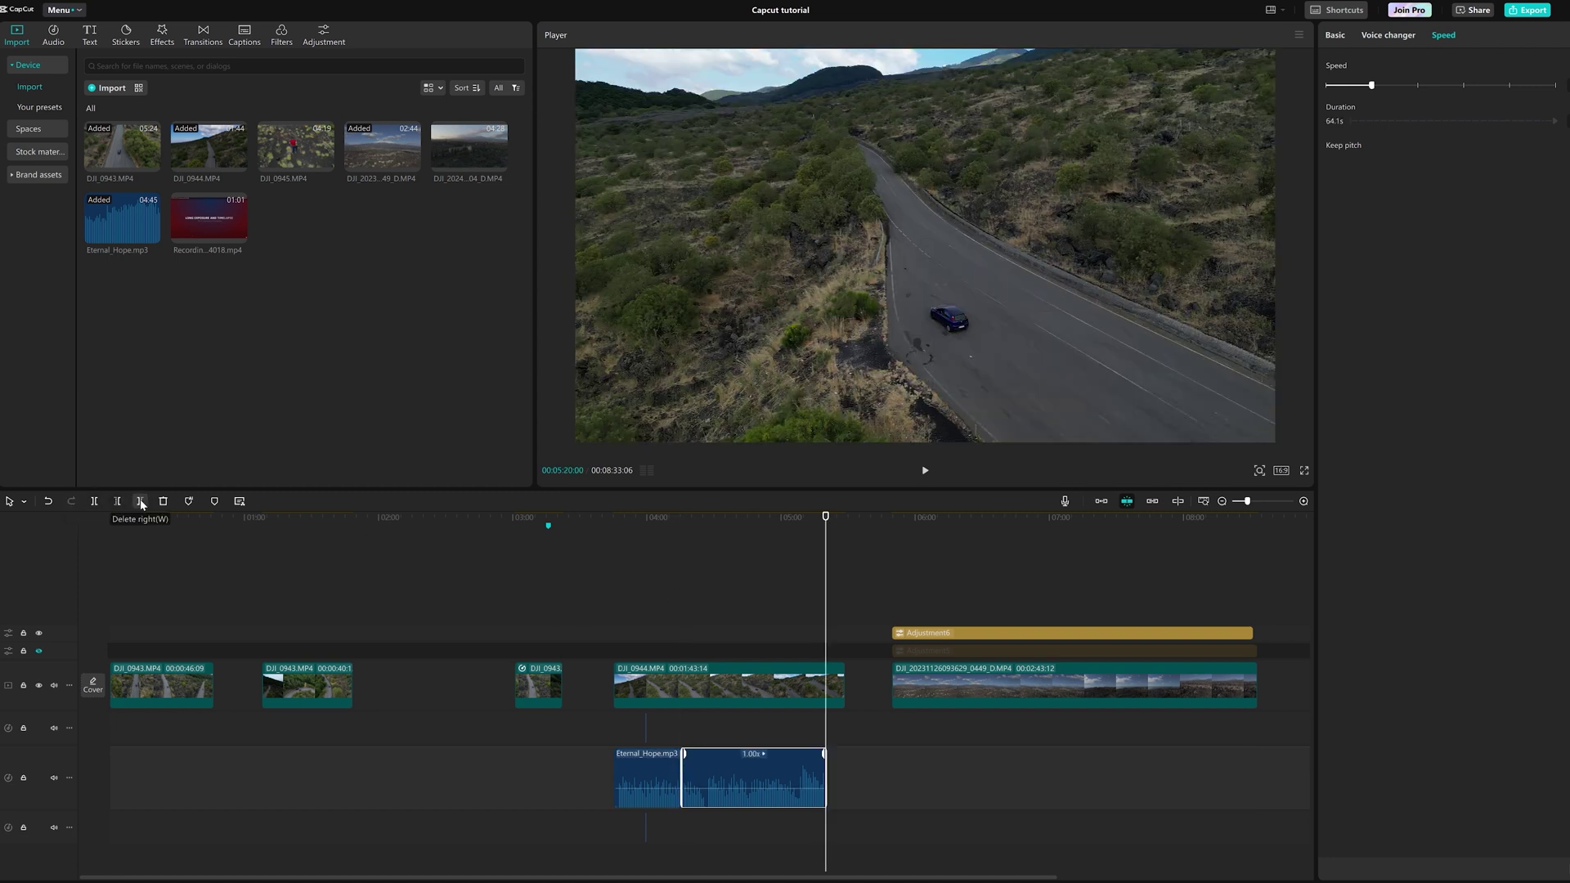
key(ctrl+z)
key(ctrl+z)
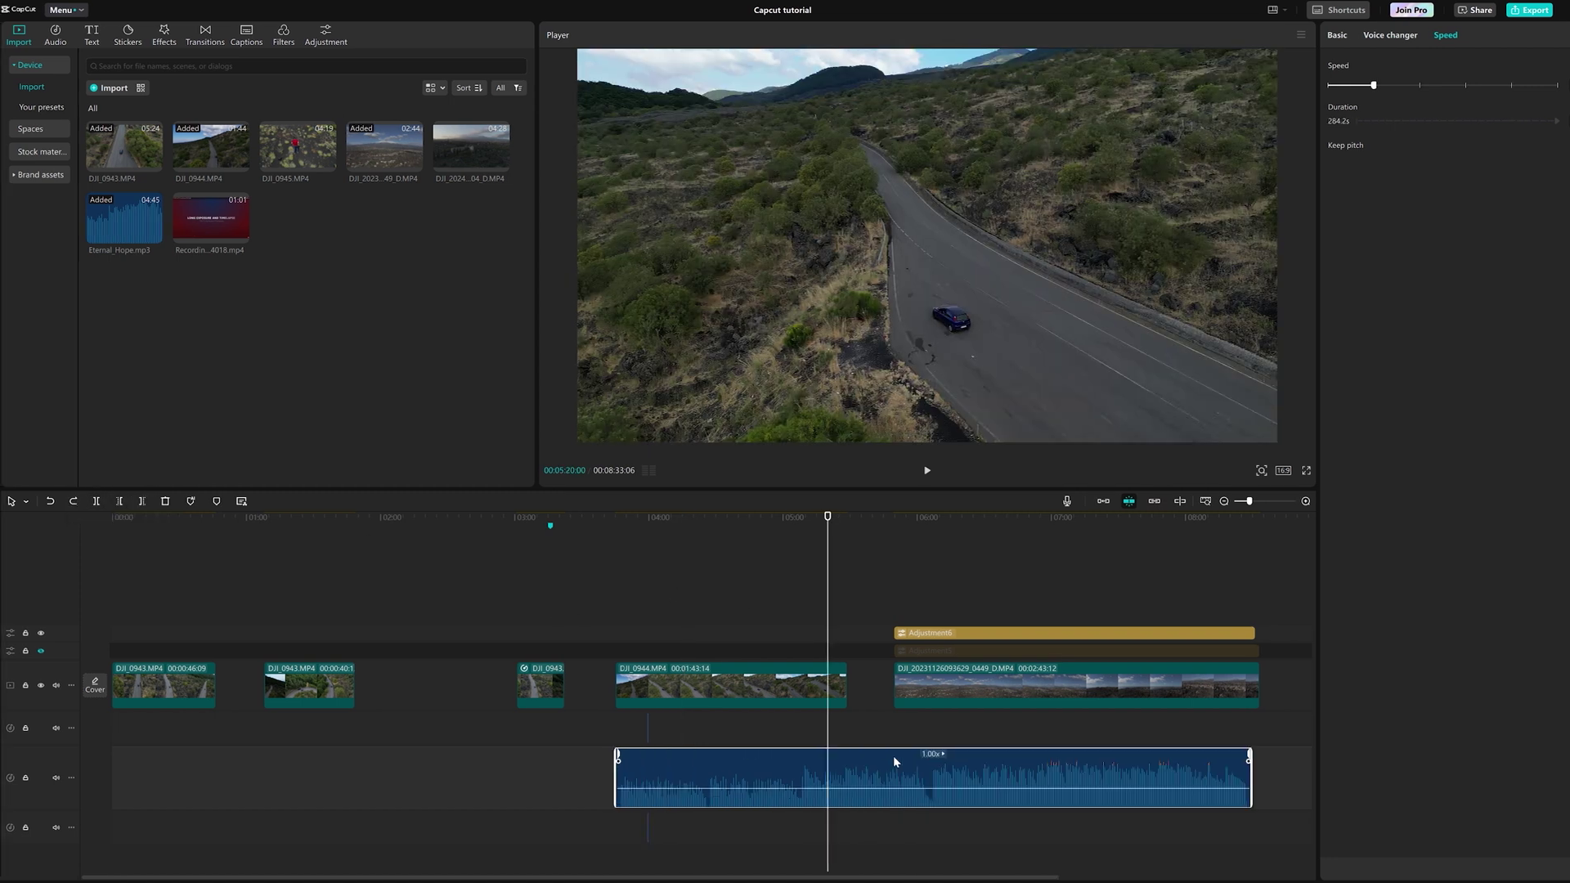
click(1341, 36)
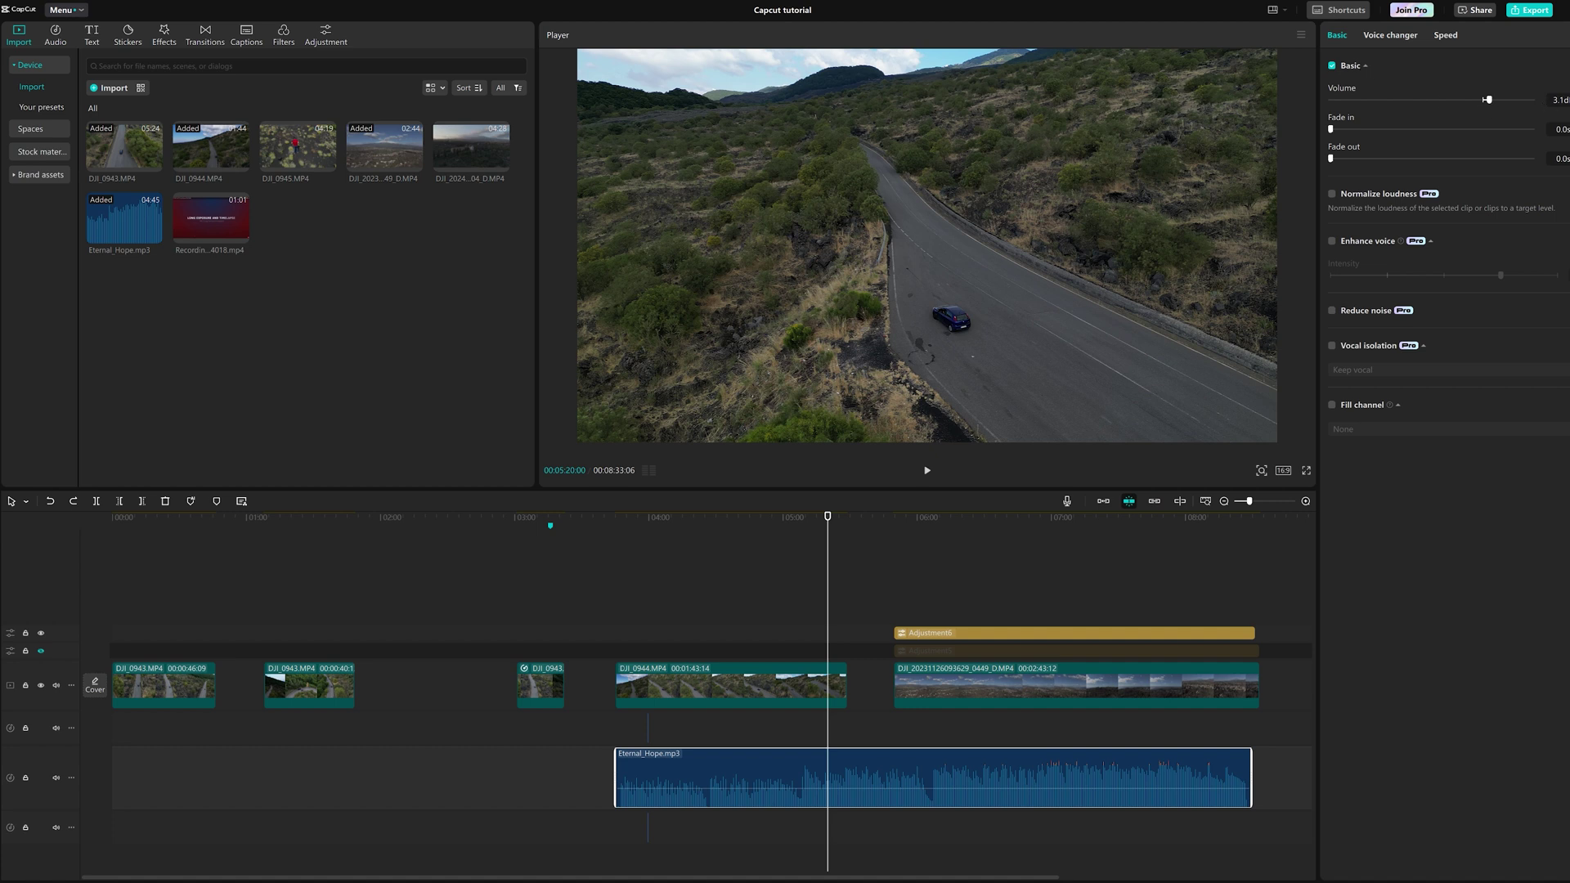
key(space)
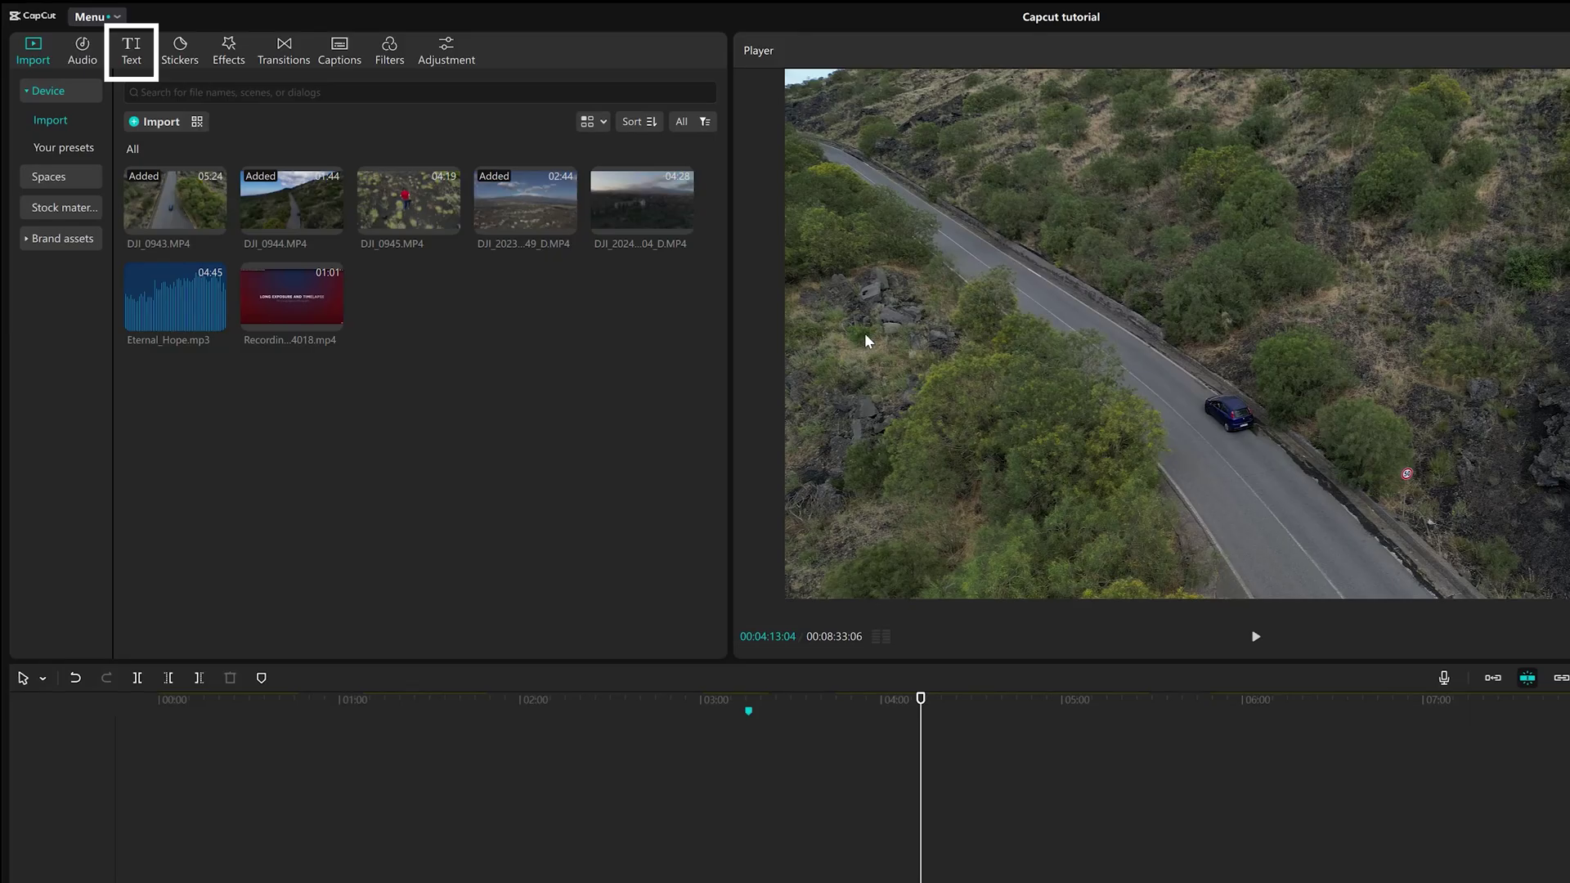
Add a default text title, shrink it to 77% and undo a trial 28° rotation.
click(132, 51)
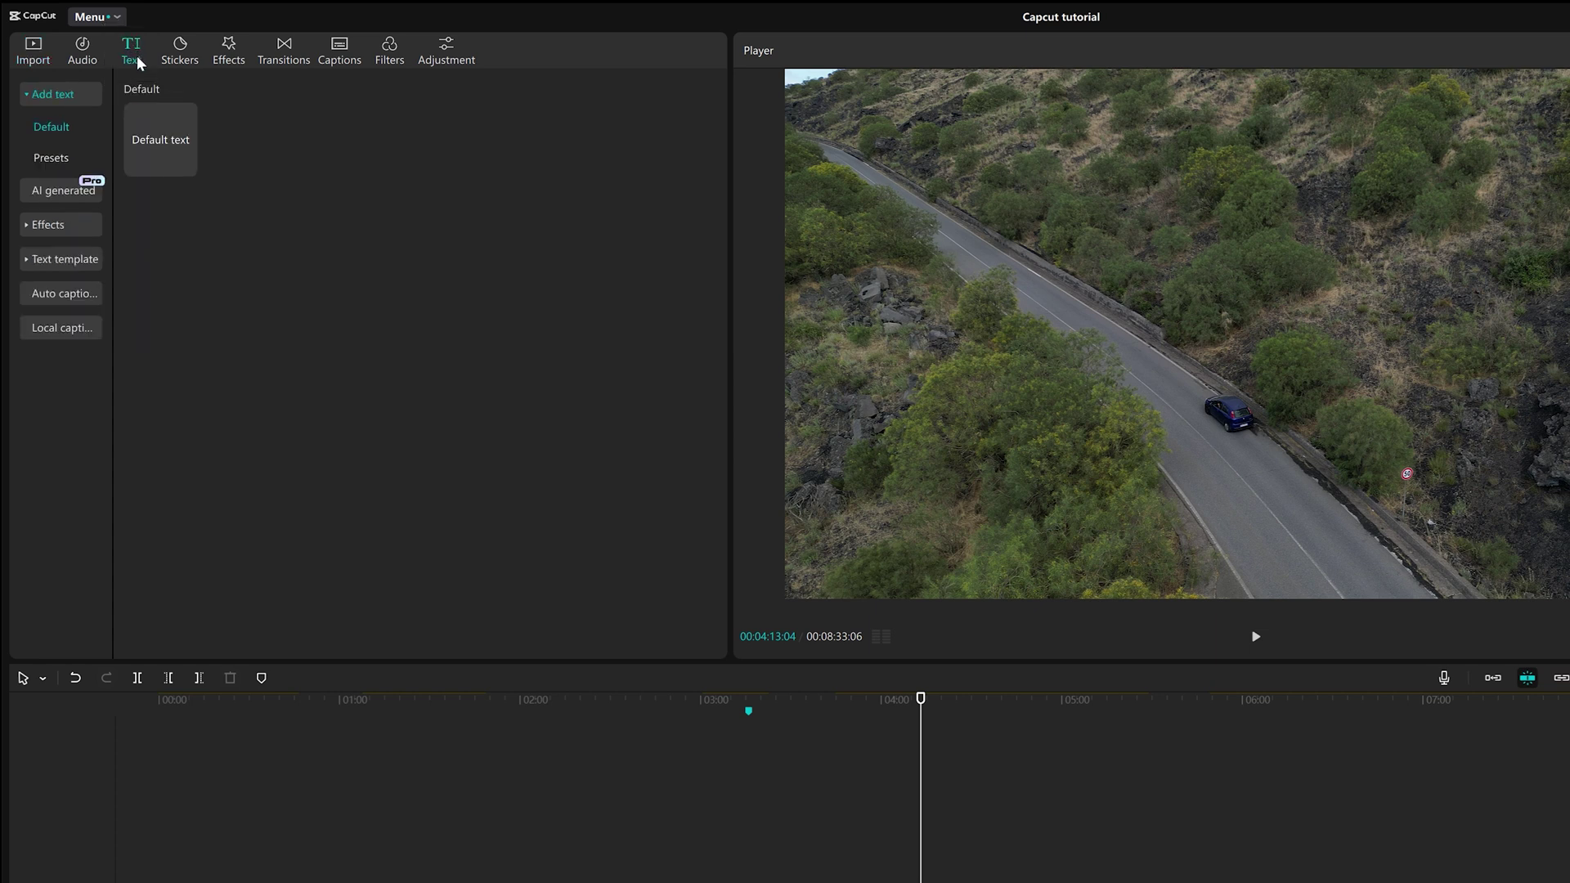
click(153, 146)
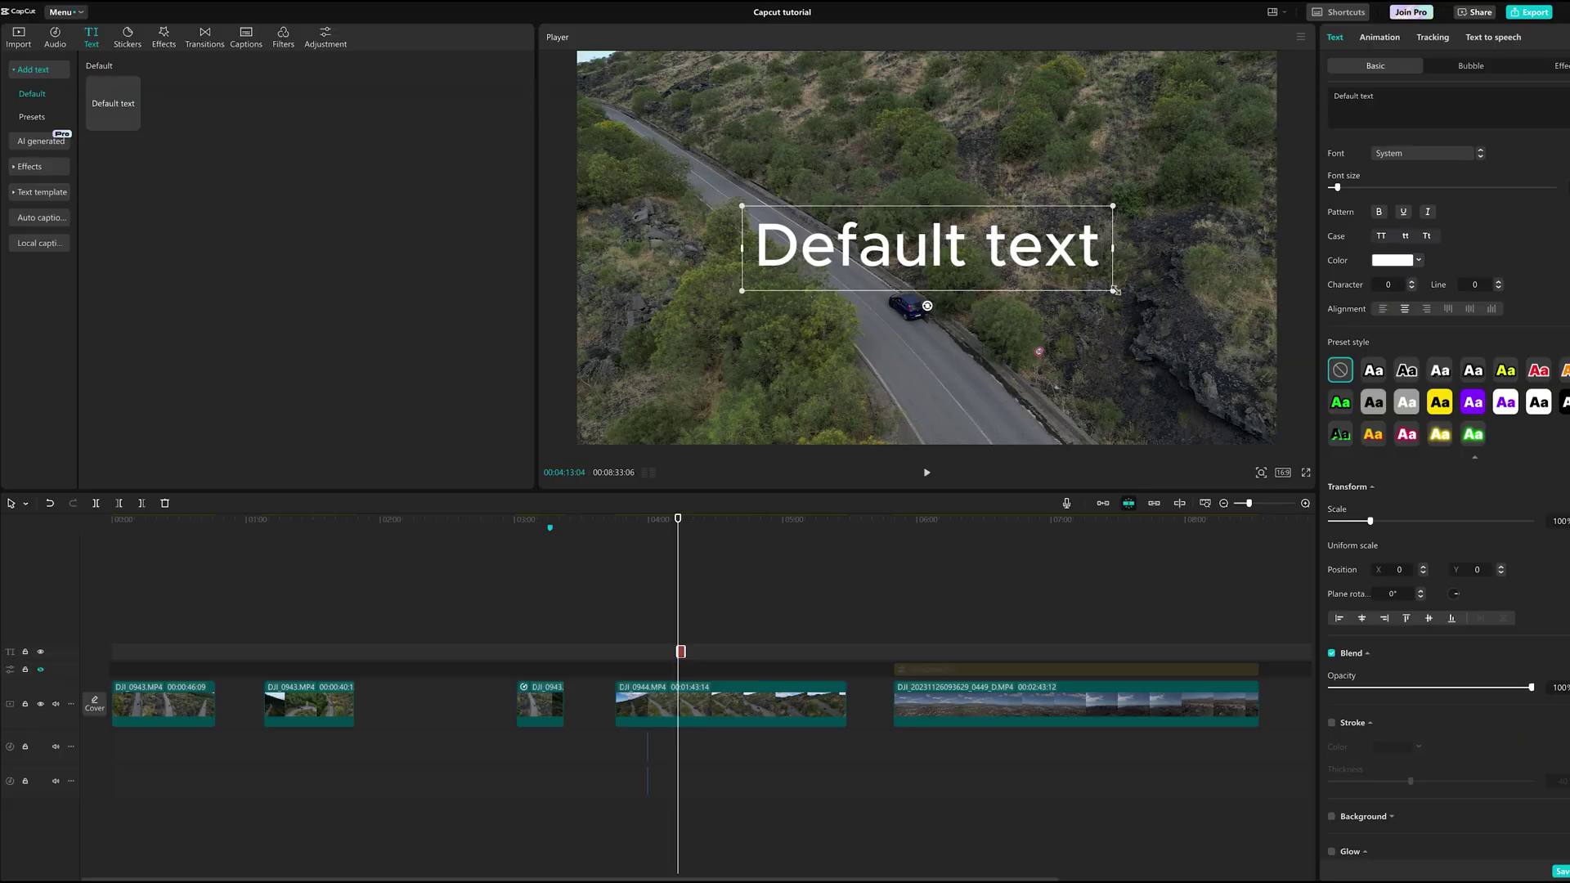
drag(1115, 291, 1068, 281)
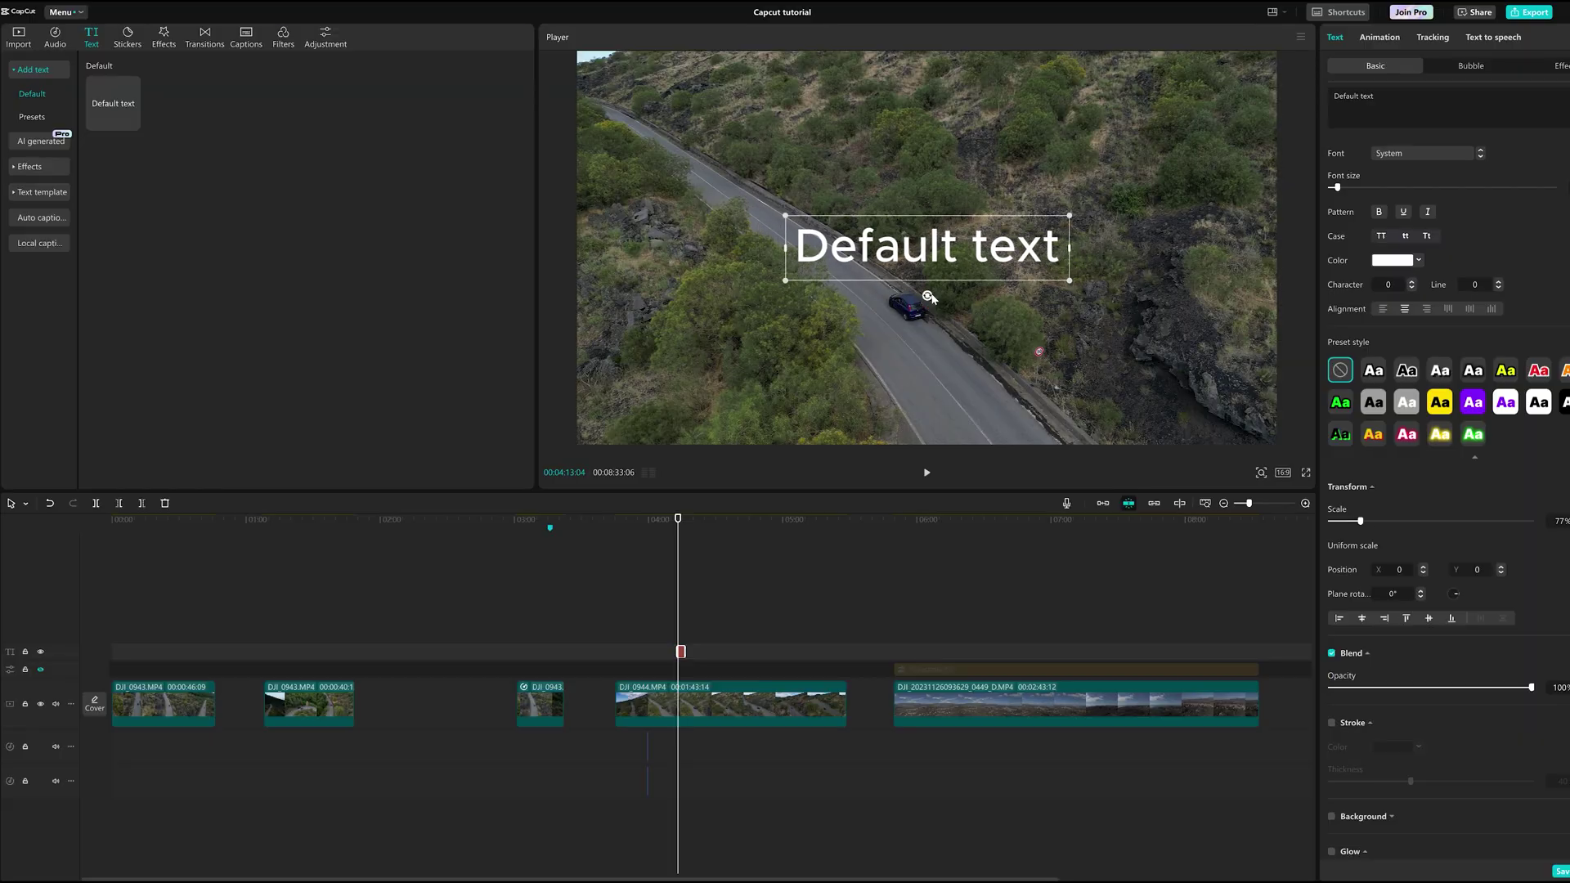
drag(929, 297, 905, 292)
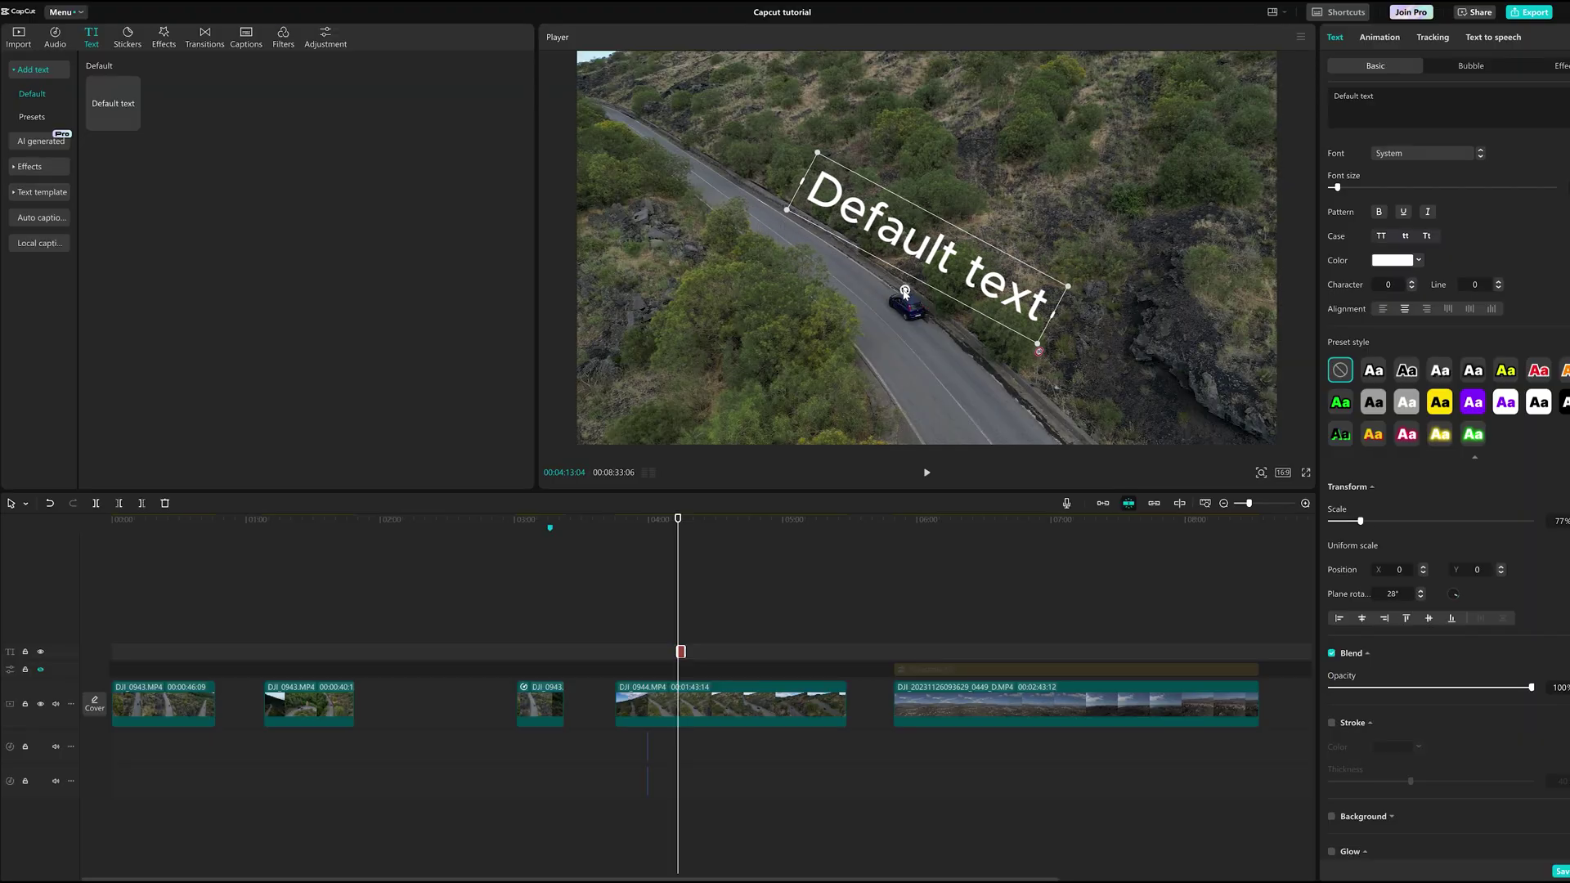
key(ctrl+z)
Retype the title as 'Mini 4' and 'Pro' on two lines.
drag(1384, 97, 1327, 98)
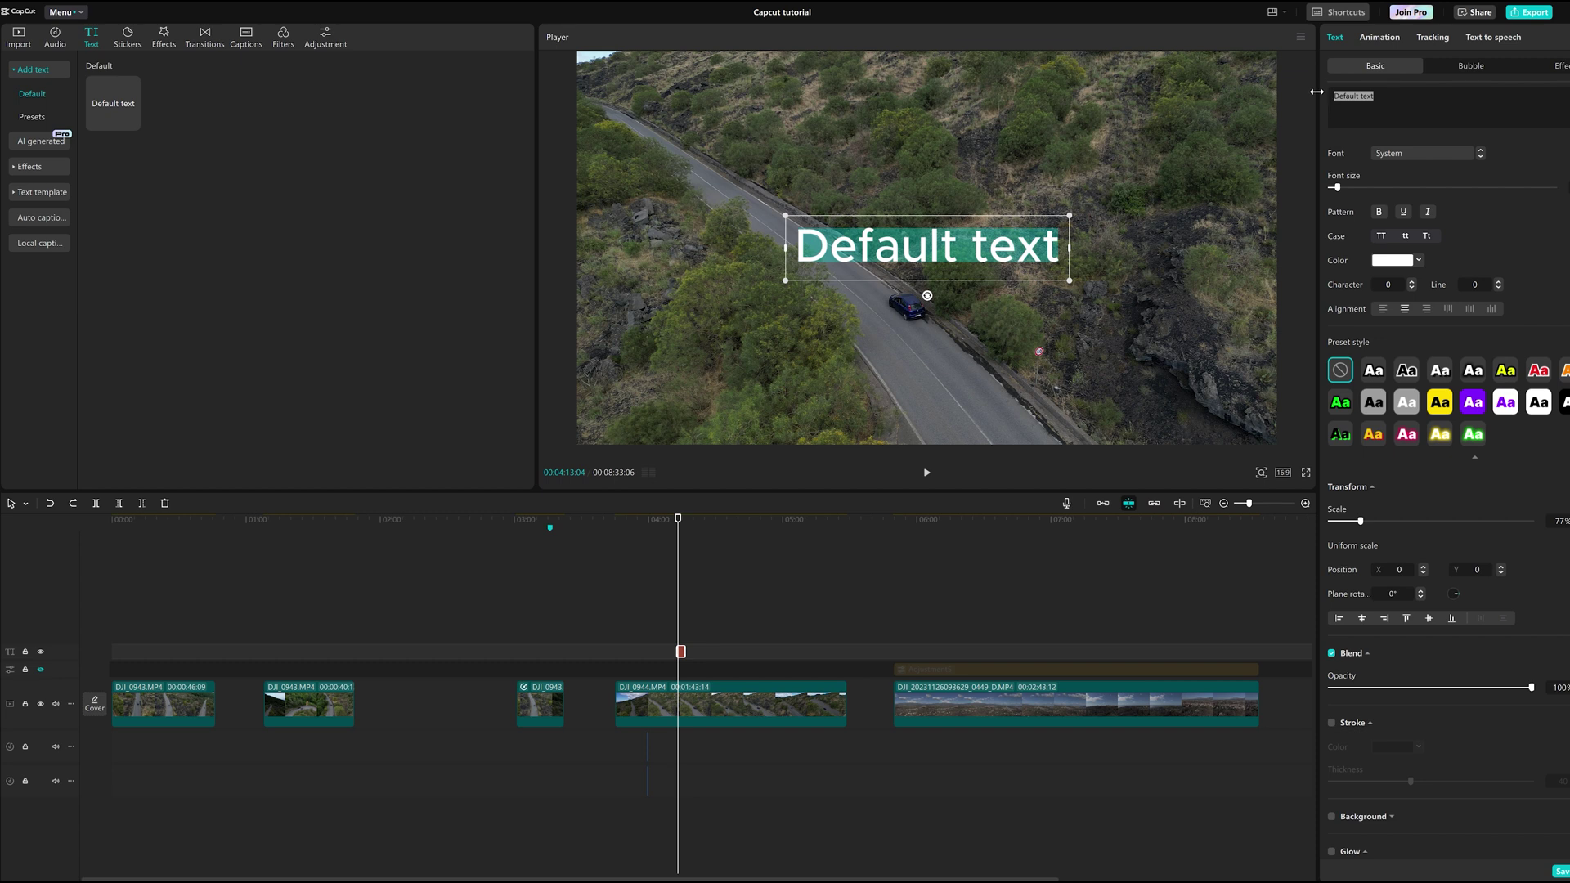
text(Mini 4)
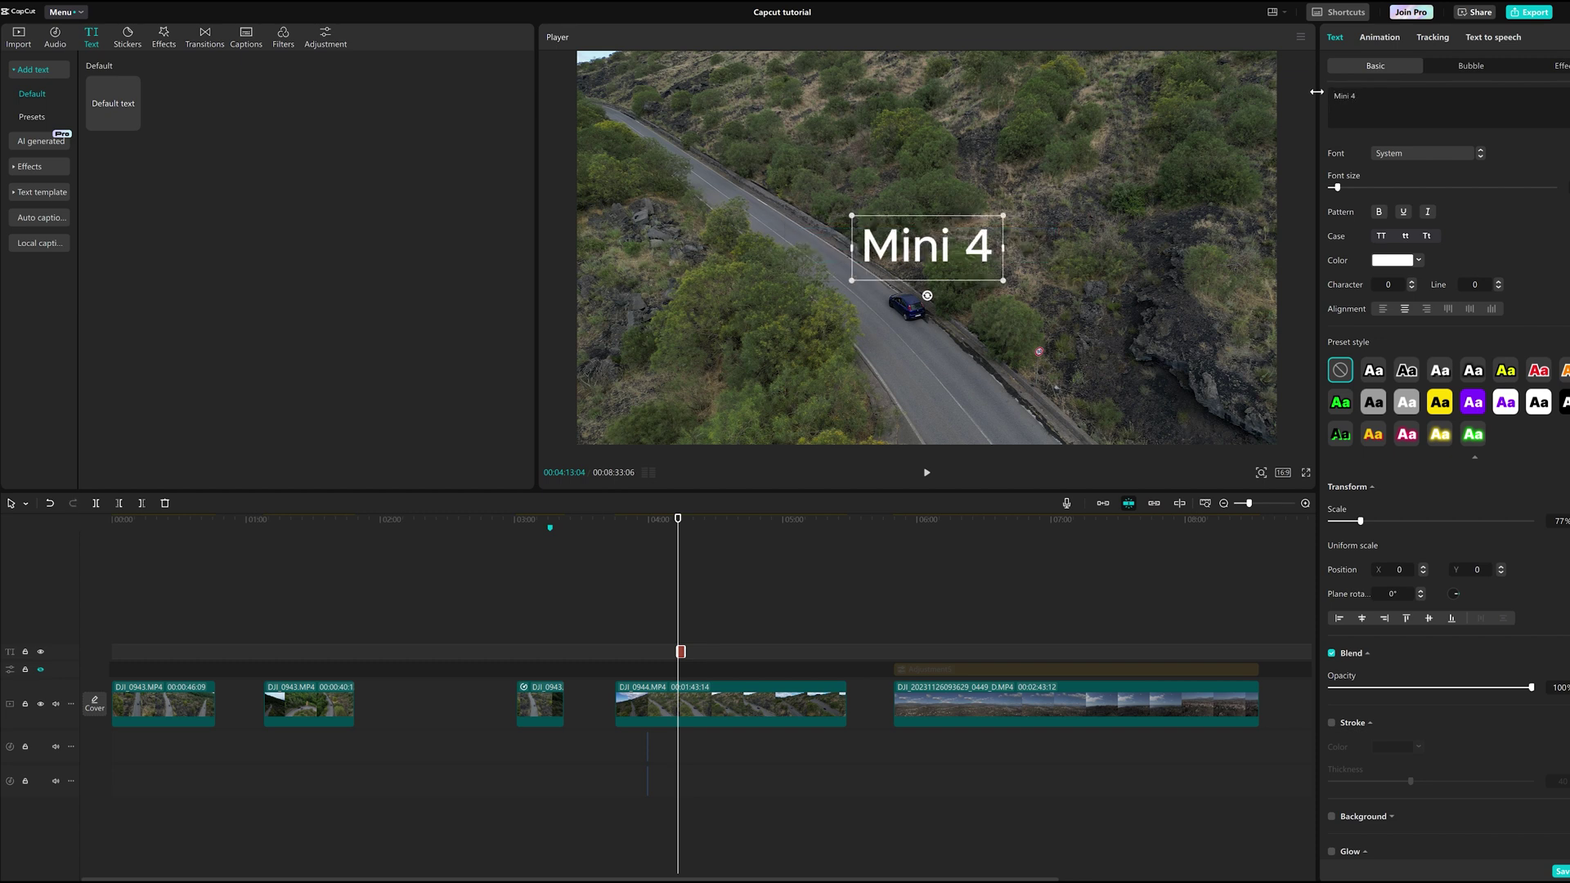
key(Return)
text(Pr)
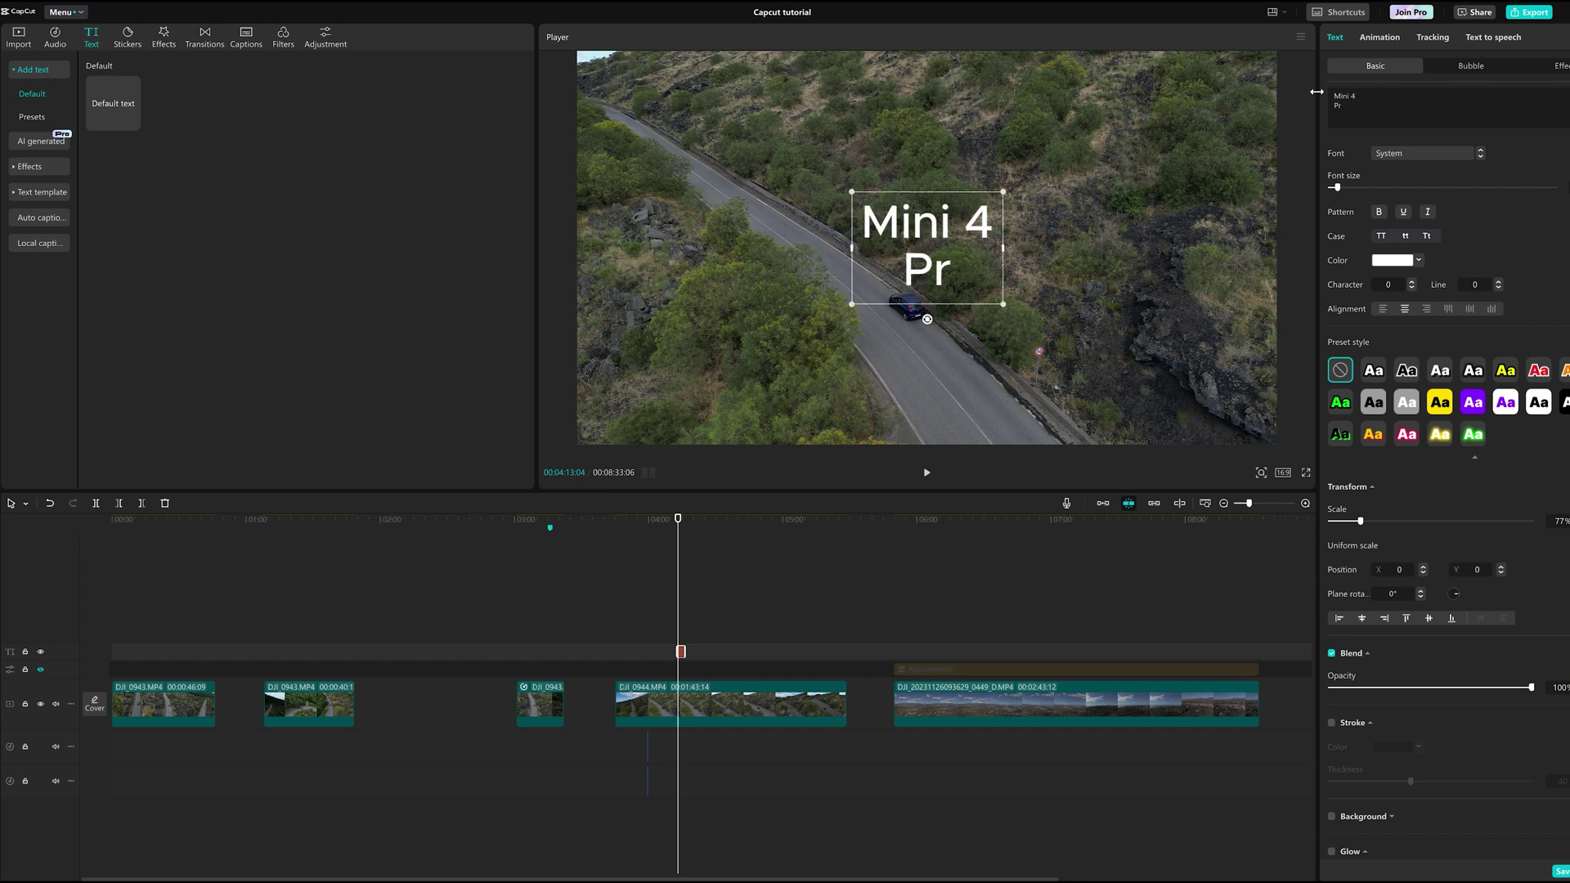
text(o)
Set the title font to Leelawadee UI Bold and colour it bright orange.
click(1447, 153)
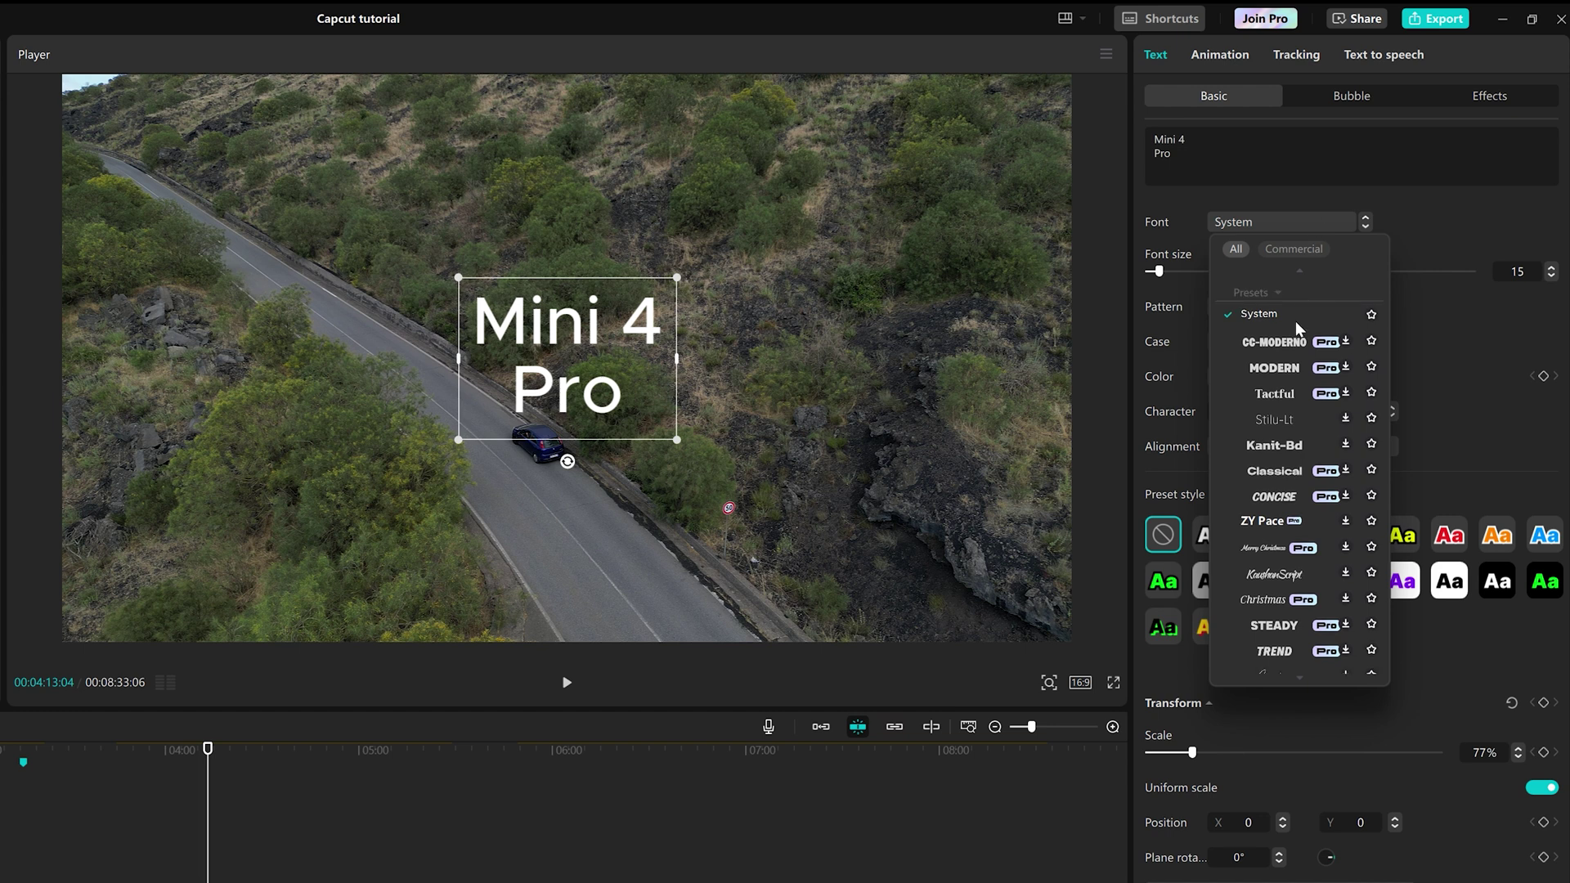
scroll(1281, 368, up, 2)
click(1268, 302)
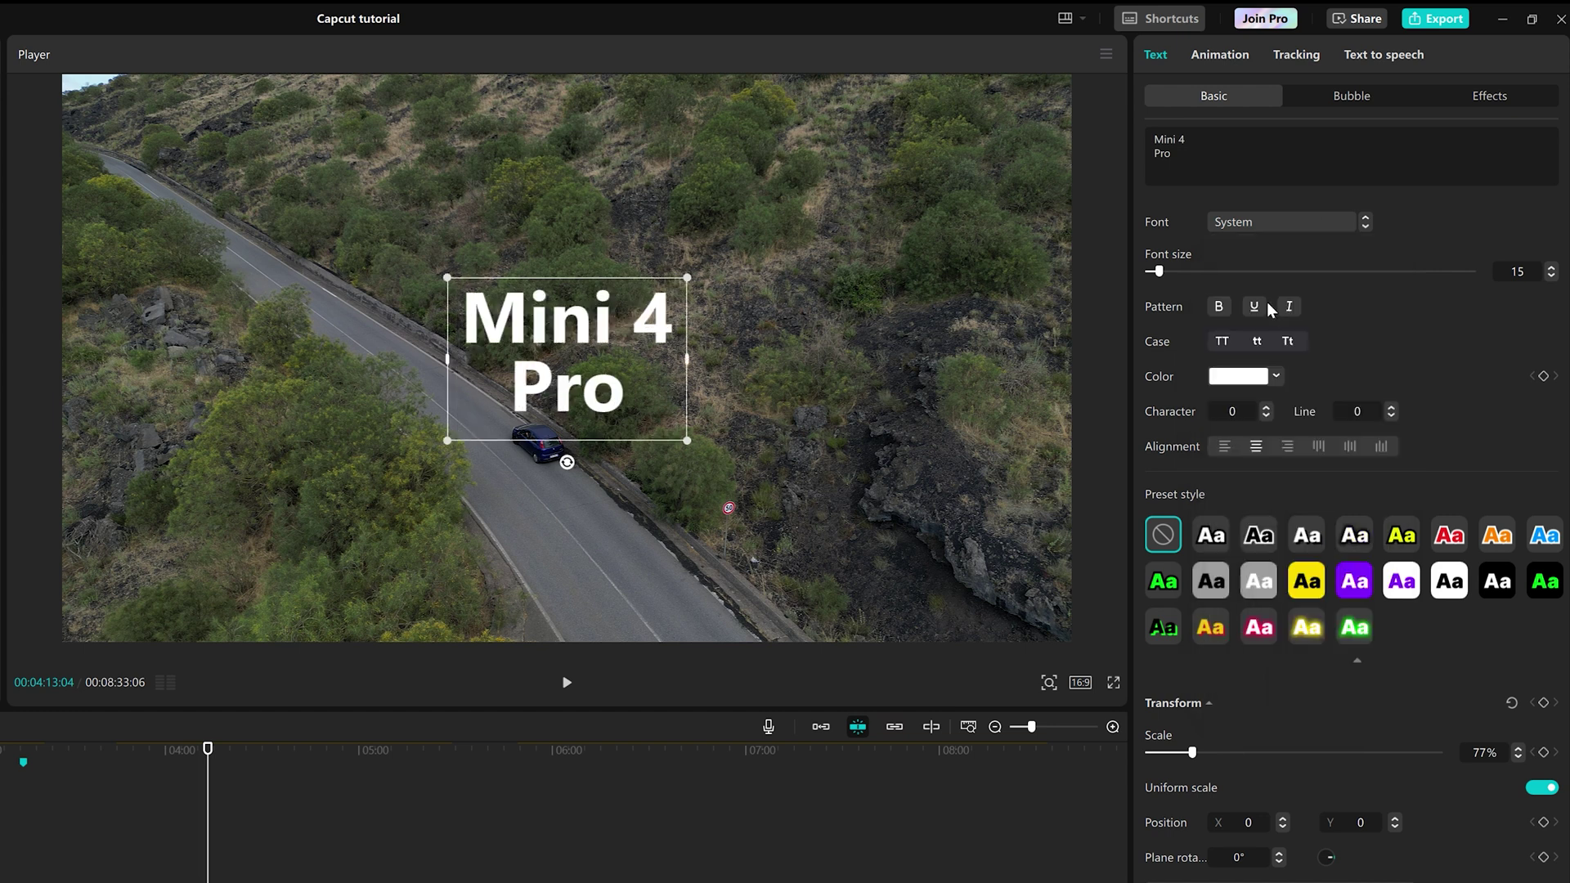
click(1278, 376)
click(1175, 668)
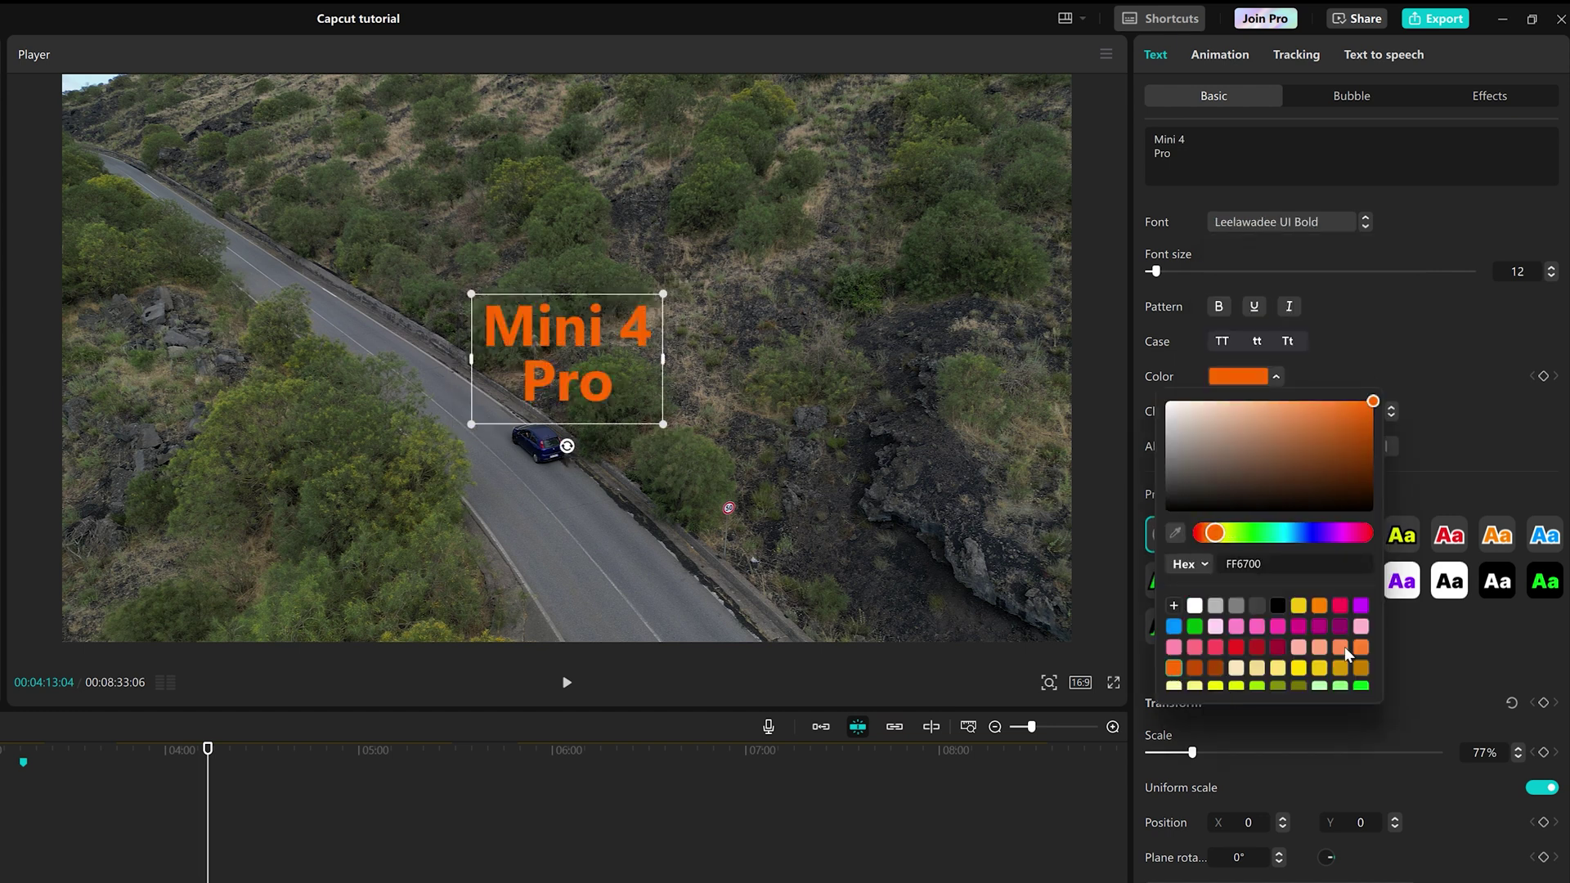
click(1319, 605)
click(1468, 404)
Widen the letter and line spacing and centre-align the title text.
click(1266, 407)
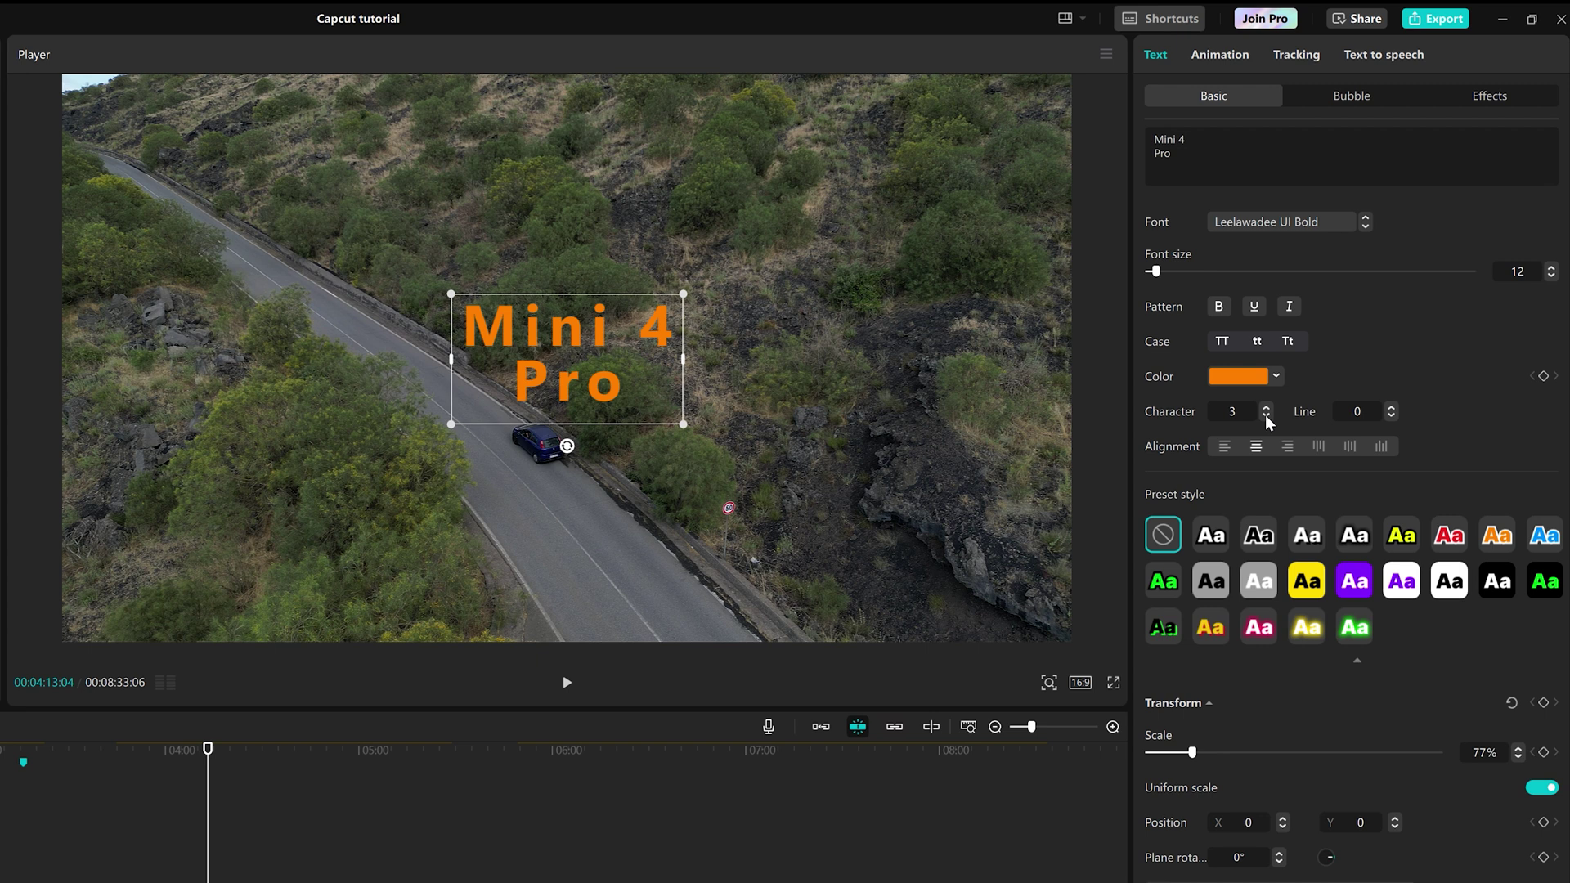
click(1266, 406)
click(1390, 407)
click(1389, 406)
click(1390, 406)
click(1390, 406)
click(1390, 416)
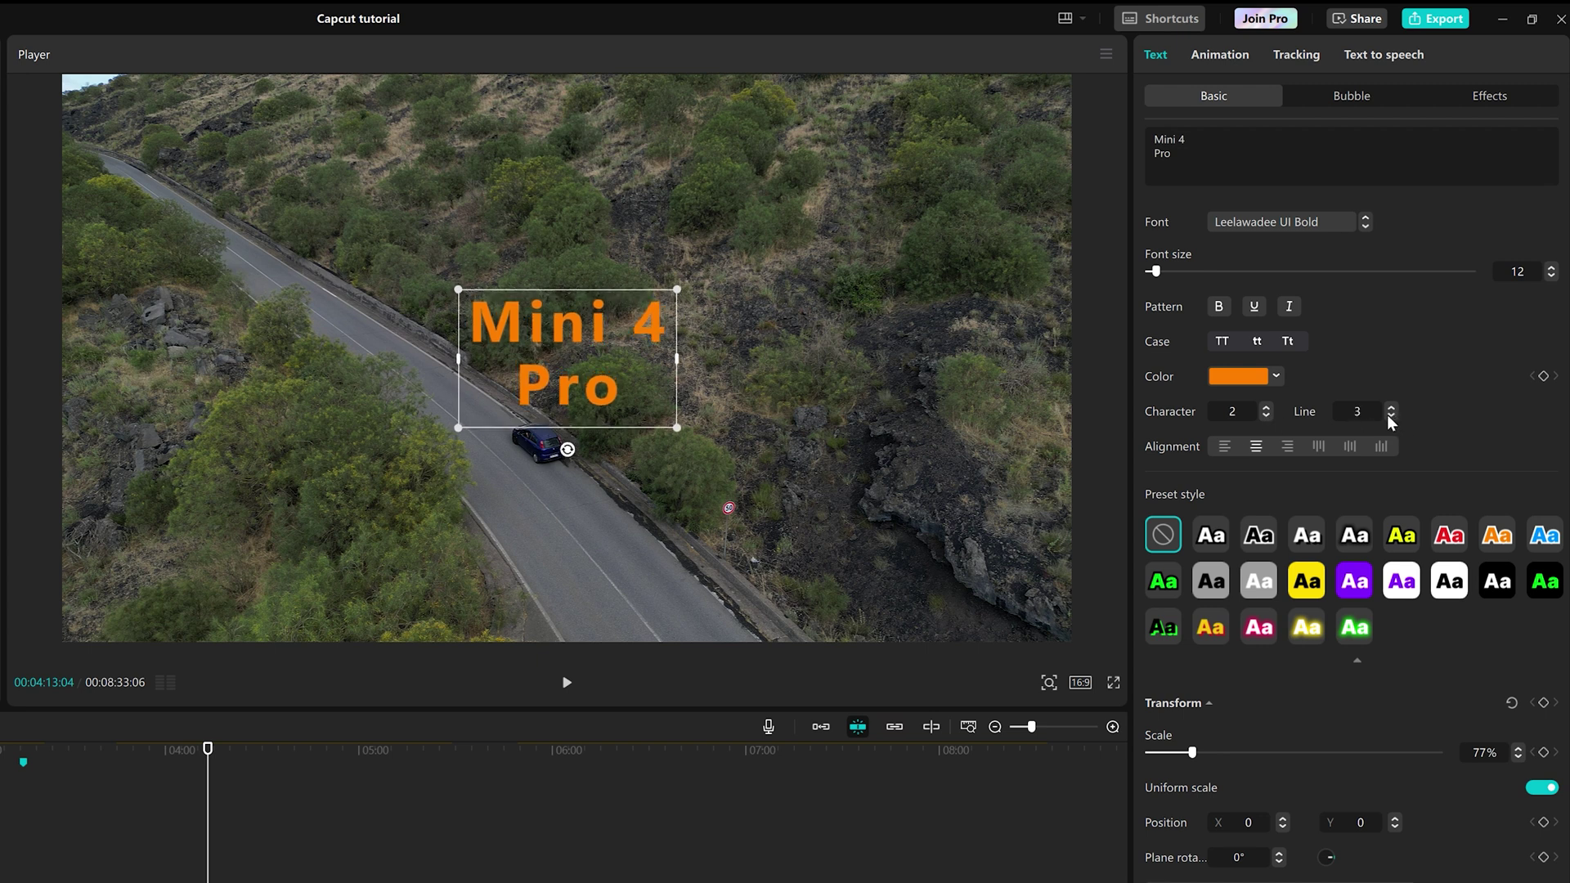
click(1225, 447)
click(1287, 446)
click(1257, 447)
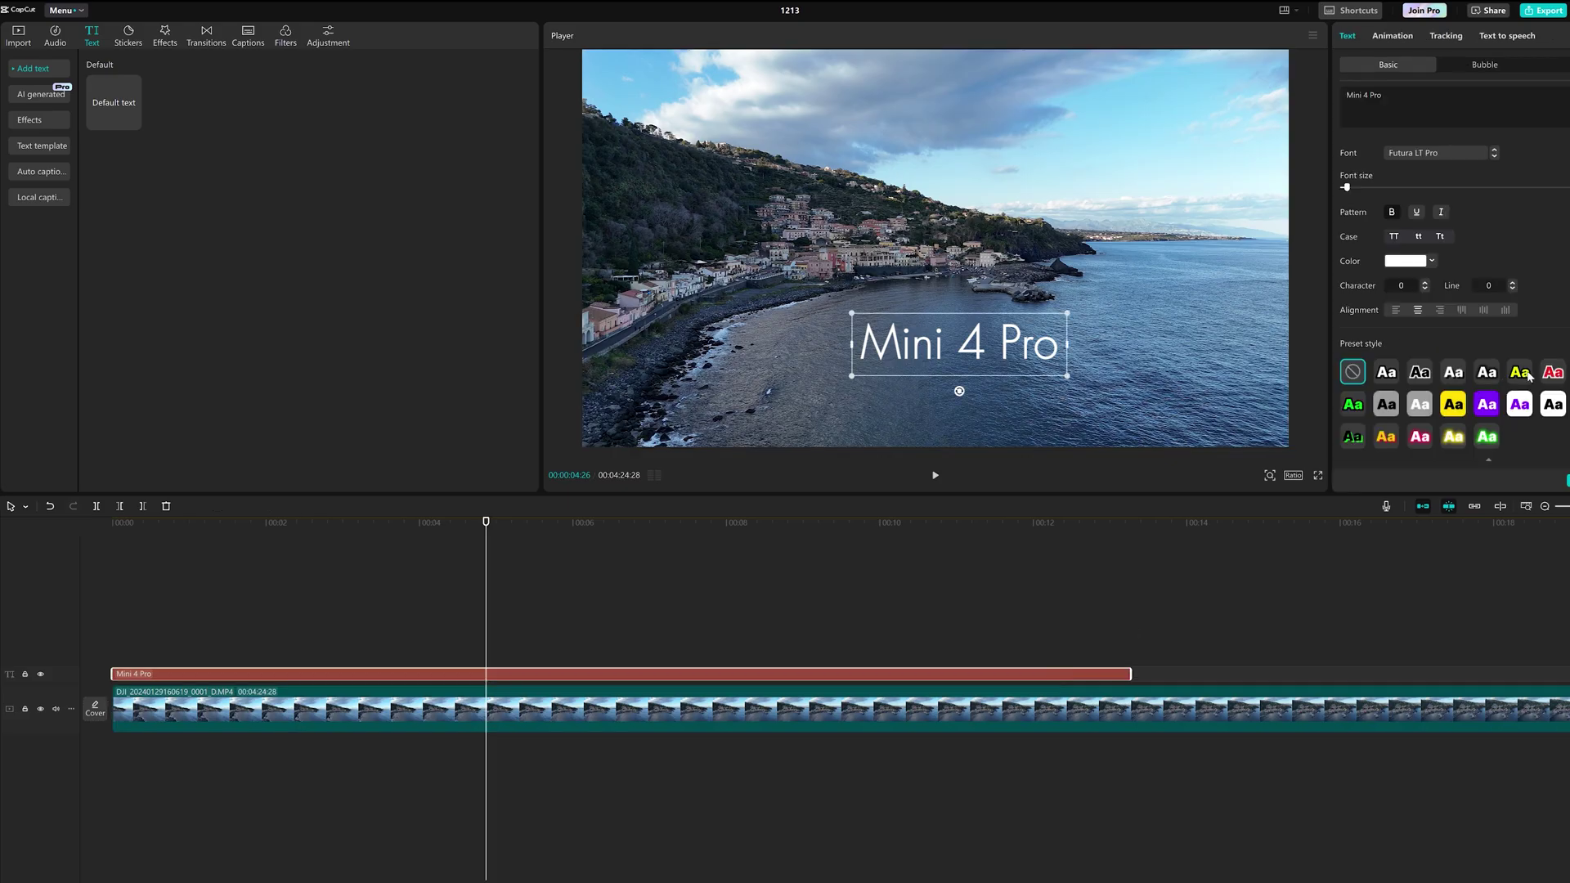
Try yellow and red-outlined preset styles, then yellow and green glow styles.
click(1527, 374)
click(1554, 376)
click(1456, 436)
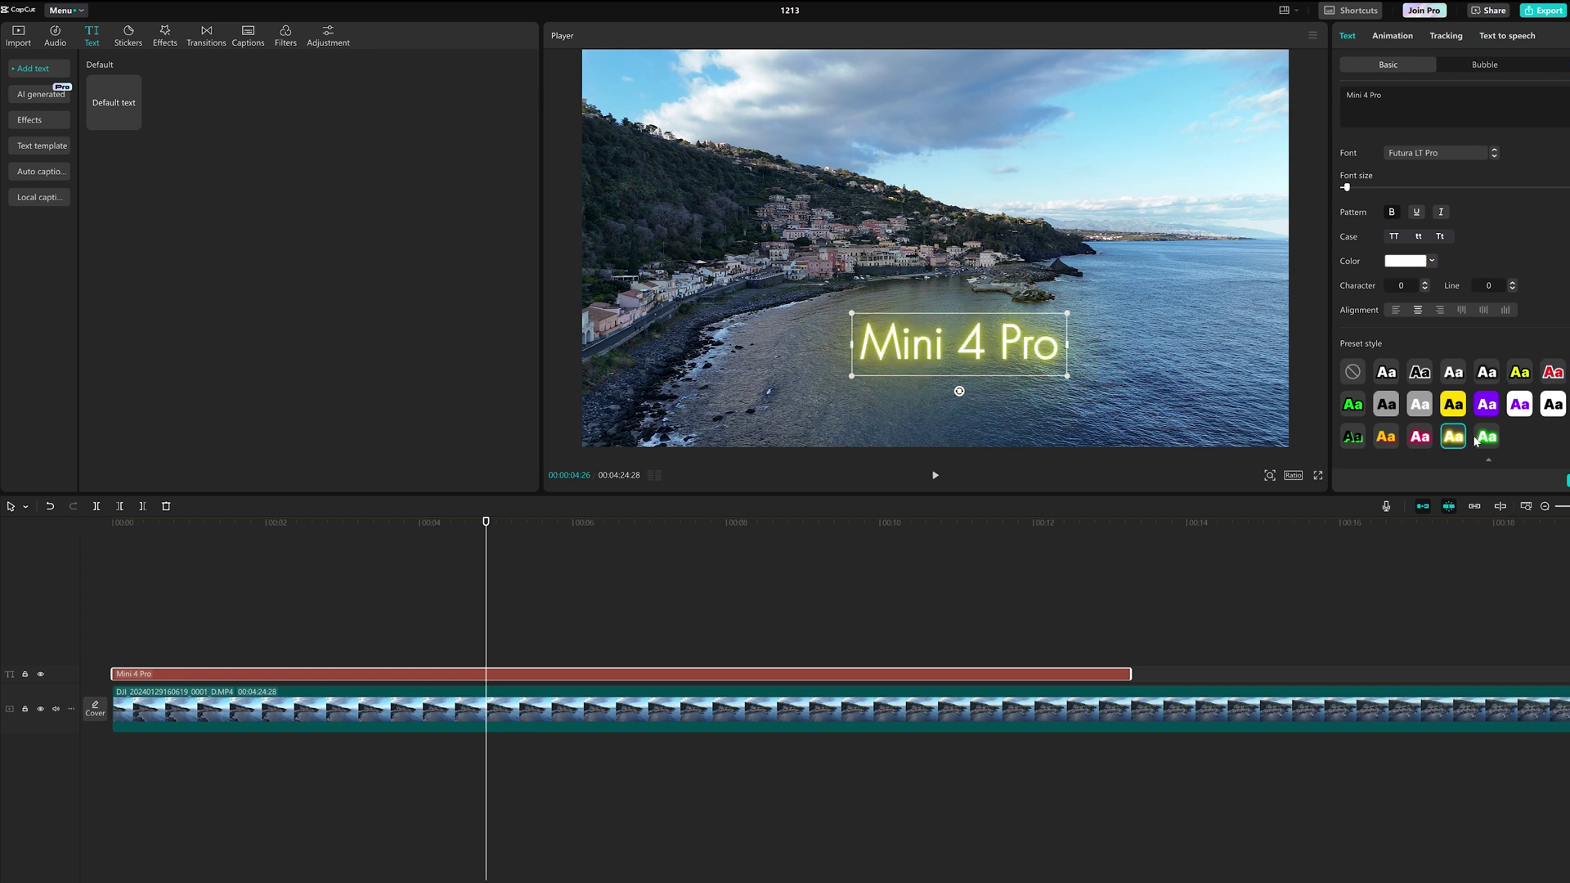
click(1488, 438)
Try several frame positions ending bottom-left, and test the title's opacity.
scroll(1419, 289, down, 6)
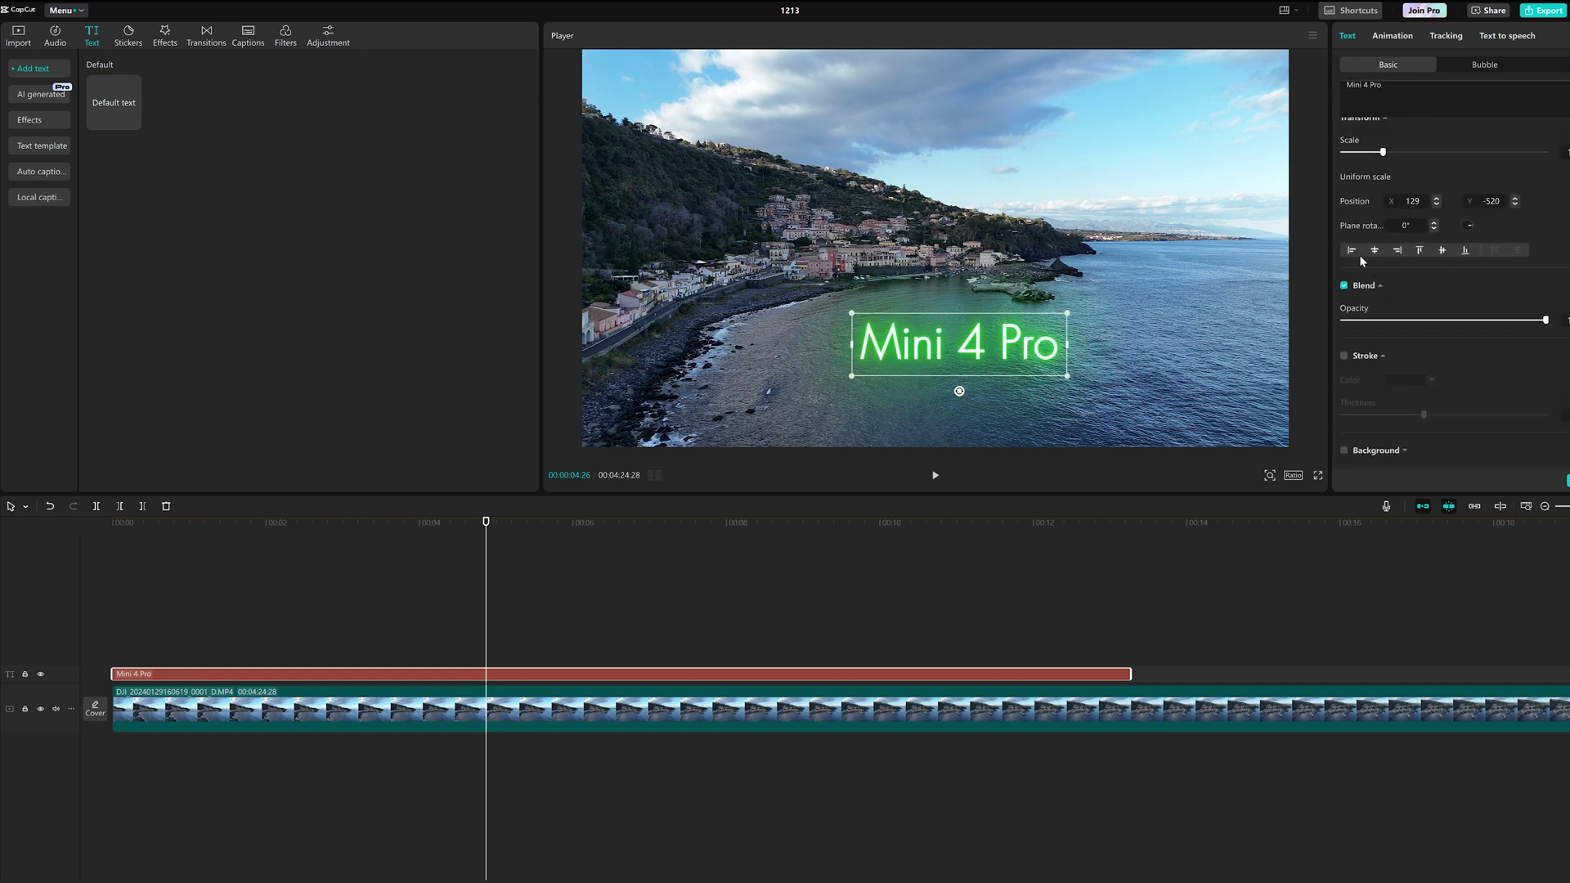
click(1360, 253)
click(1398, 249)
click(1420, 249)
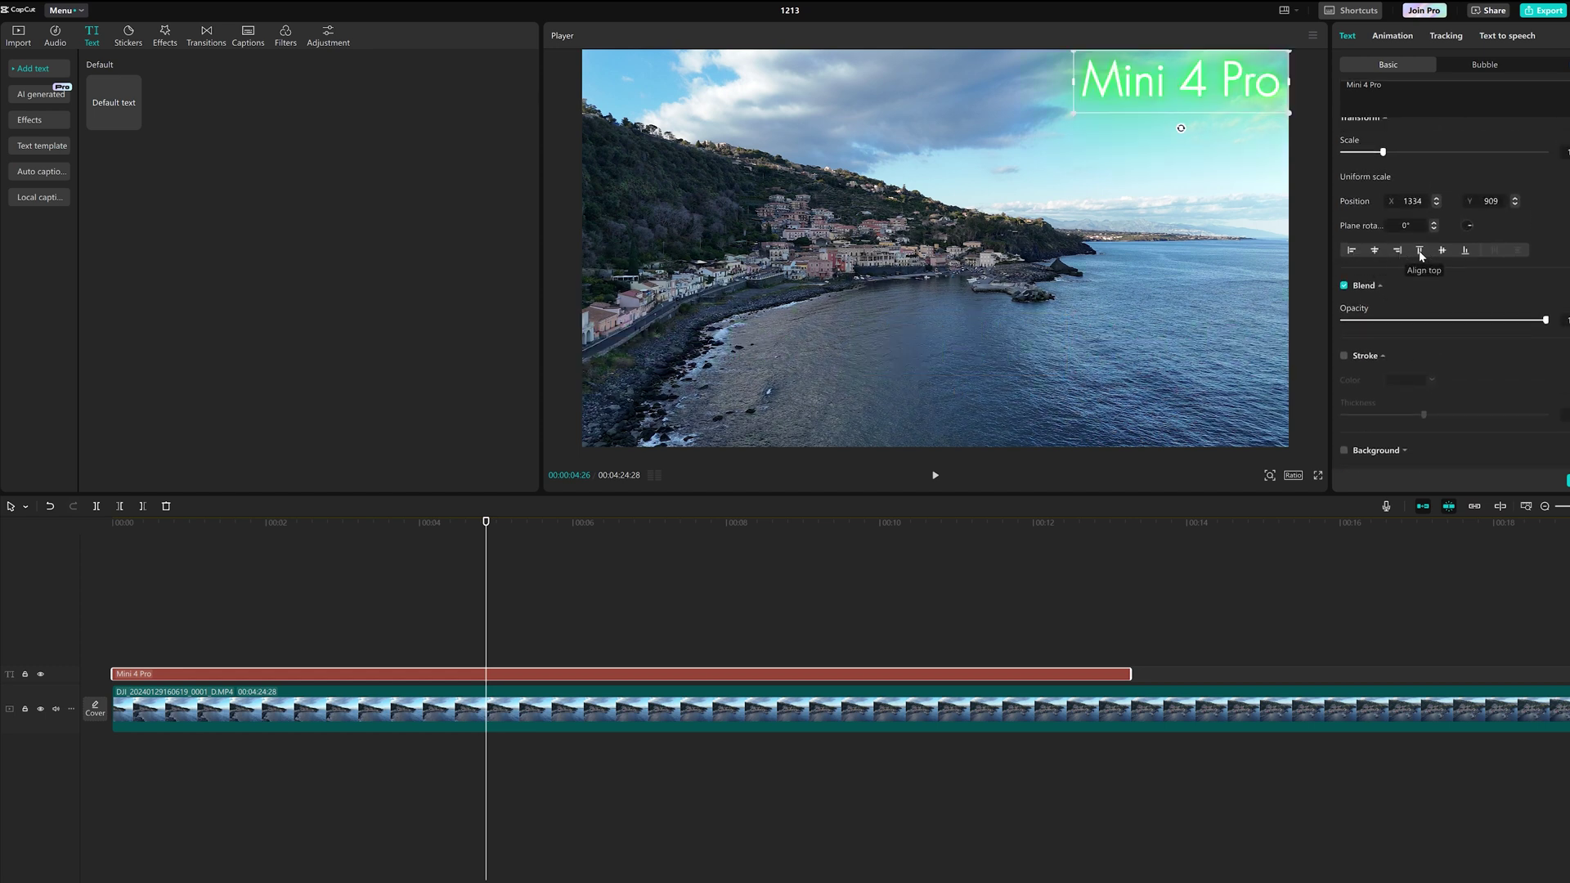
click(1352, 250)
click(1466, 251)
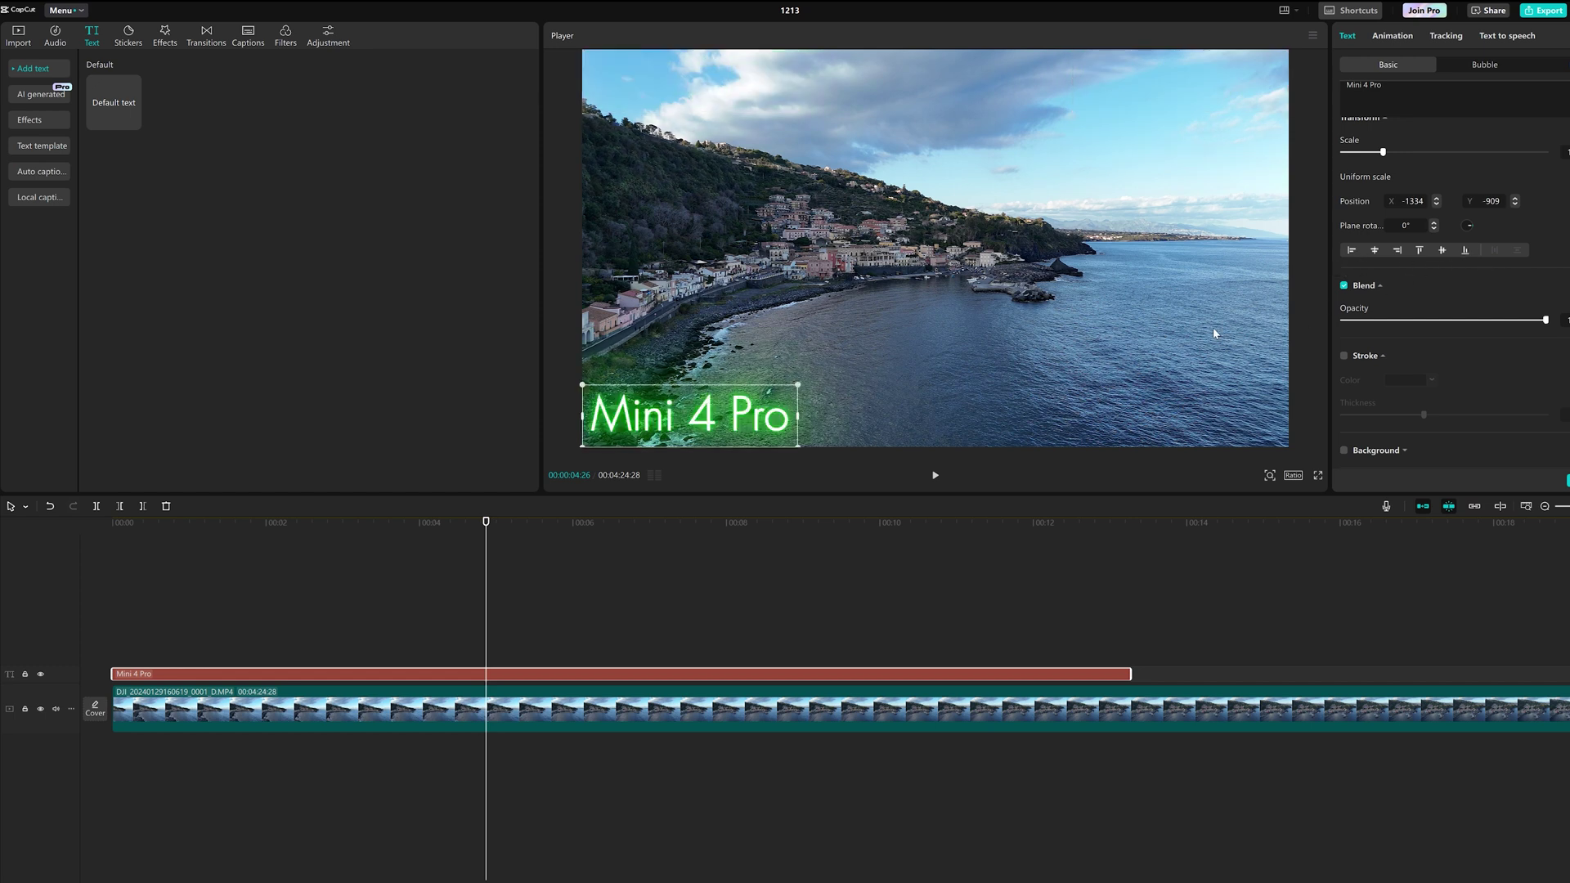
drag(1544, 323, 1503, 331)
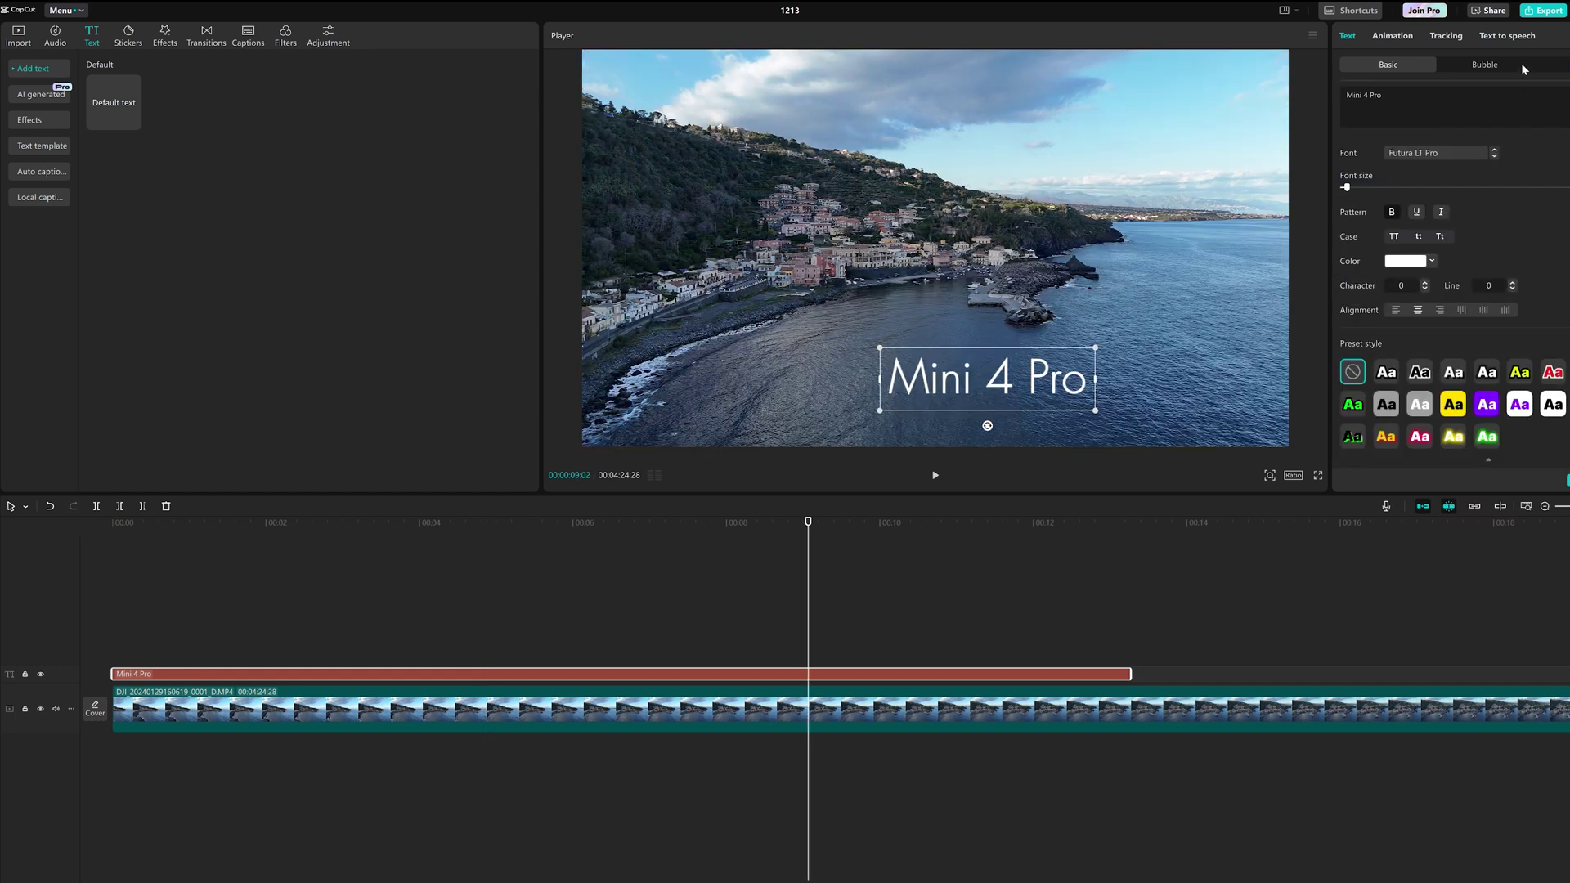
Give the title a blue banner bubble, move it top-left and shrink it slightly.
click(1513, 64)
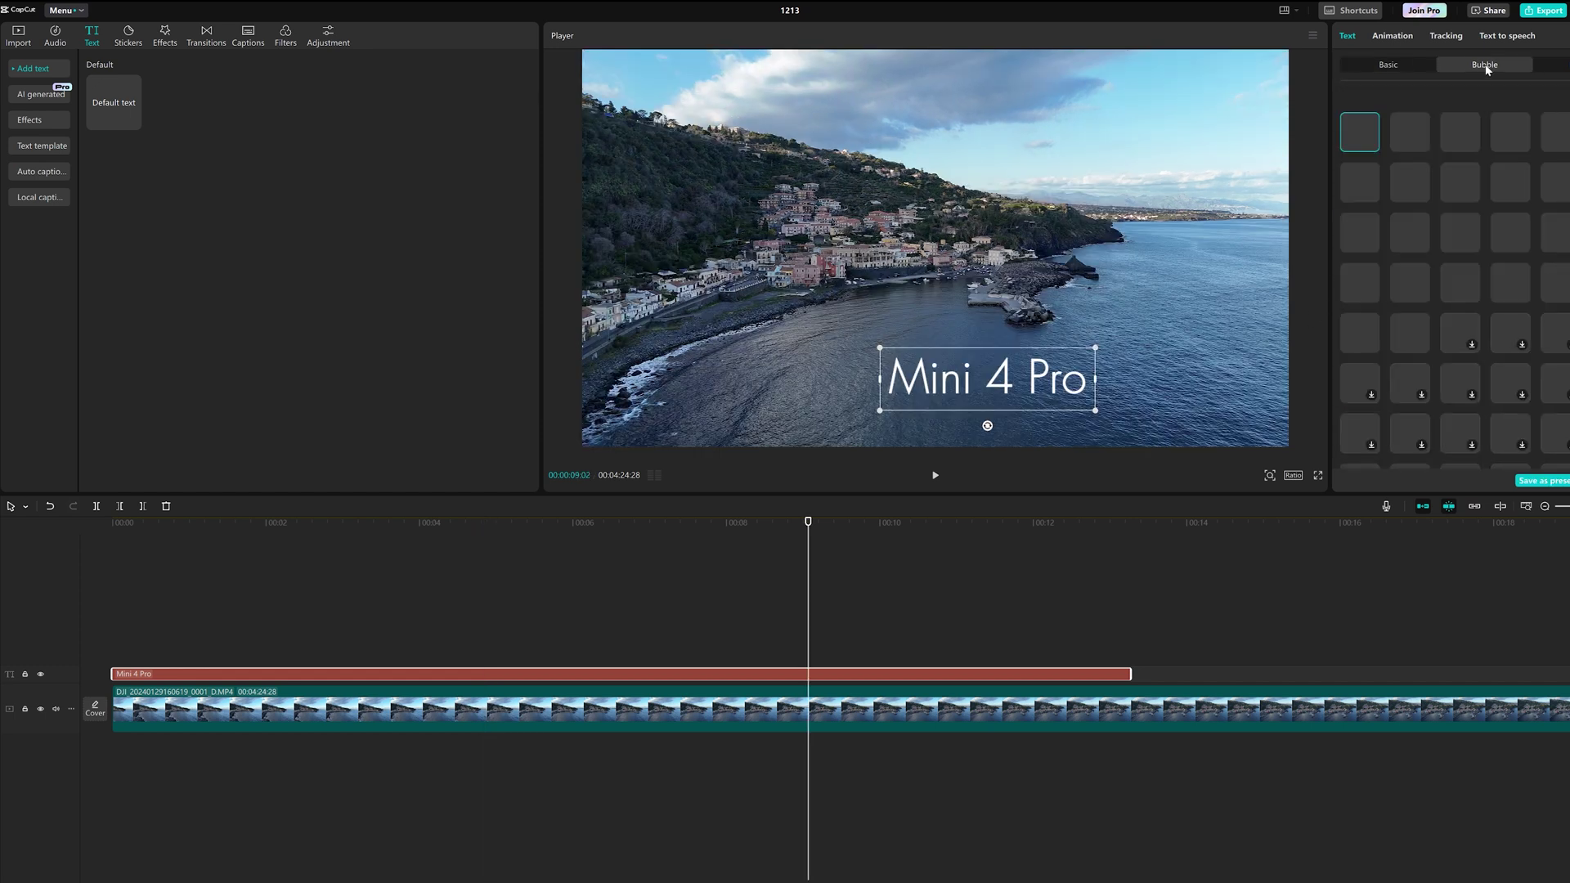
scroll(1487, 304, down, 10)
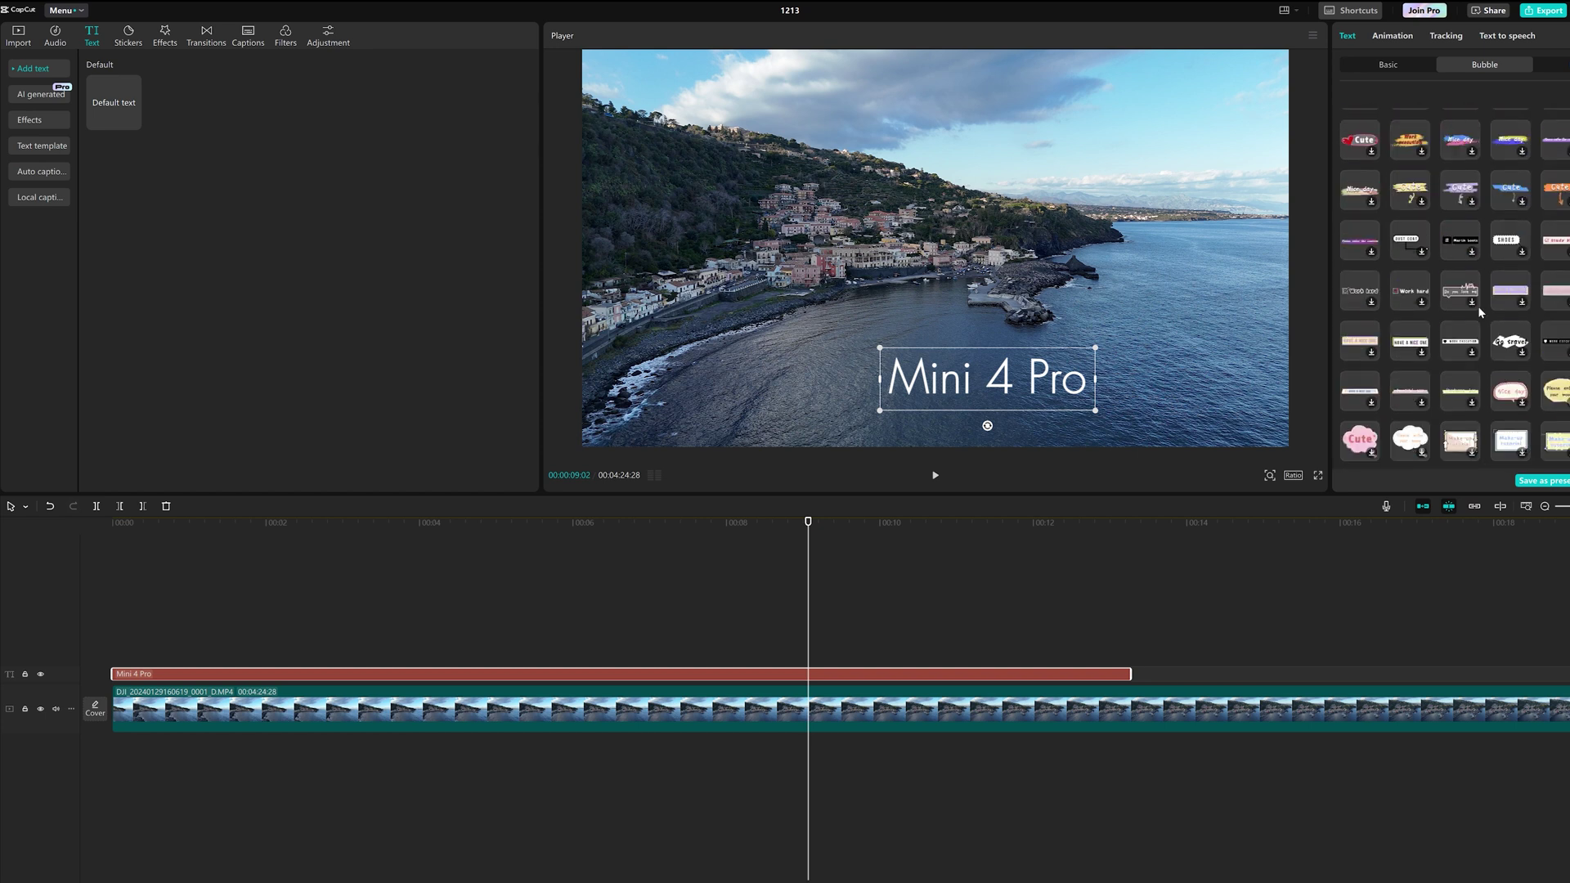
click(1558, 401)
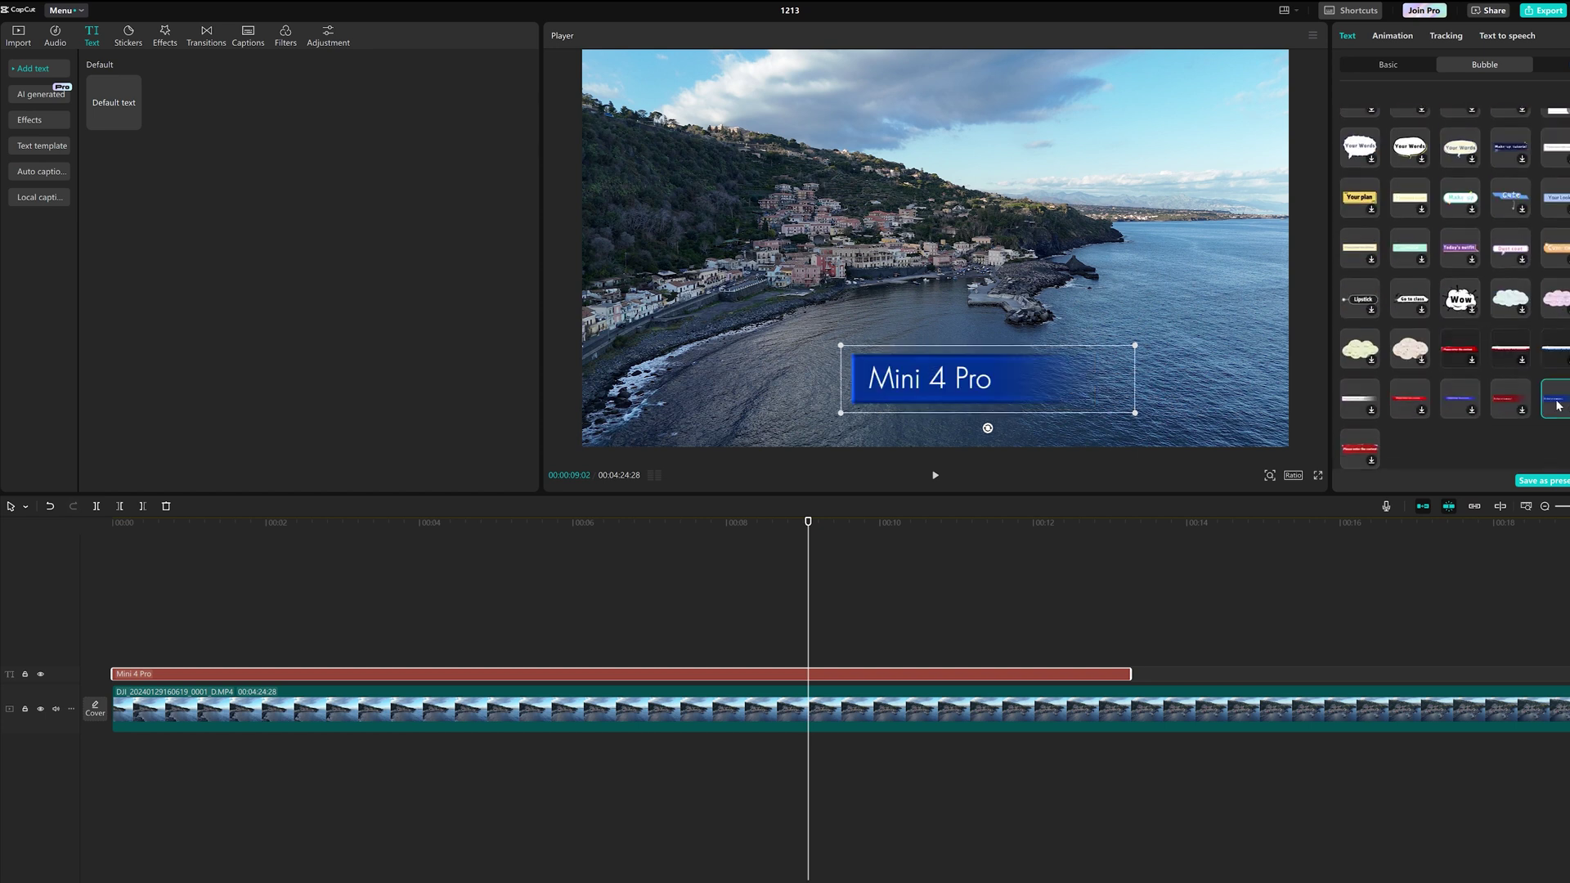
drag(986, 381, 746, 98)
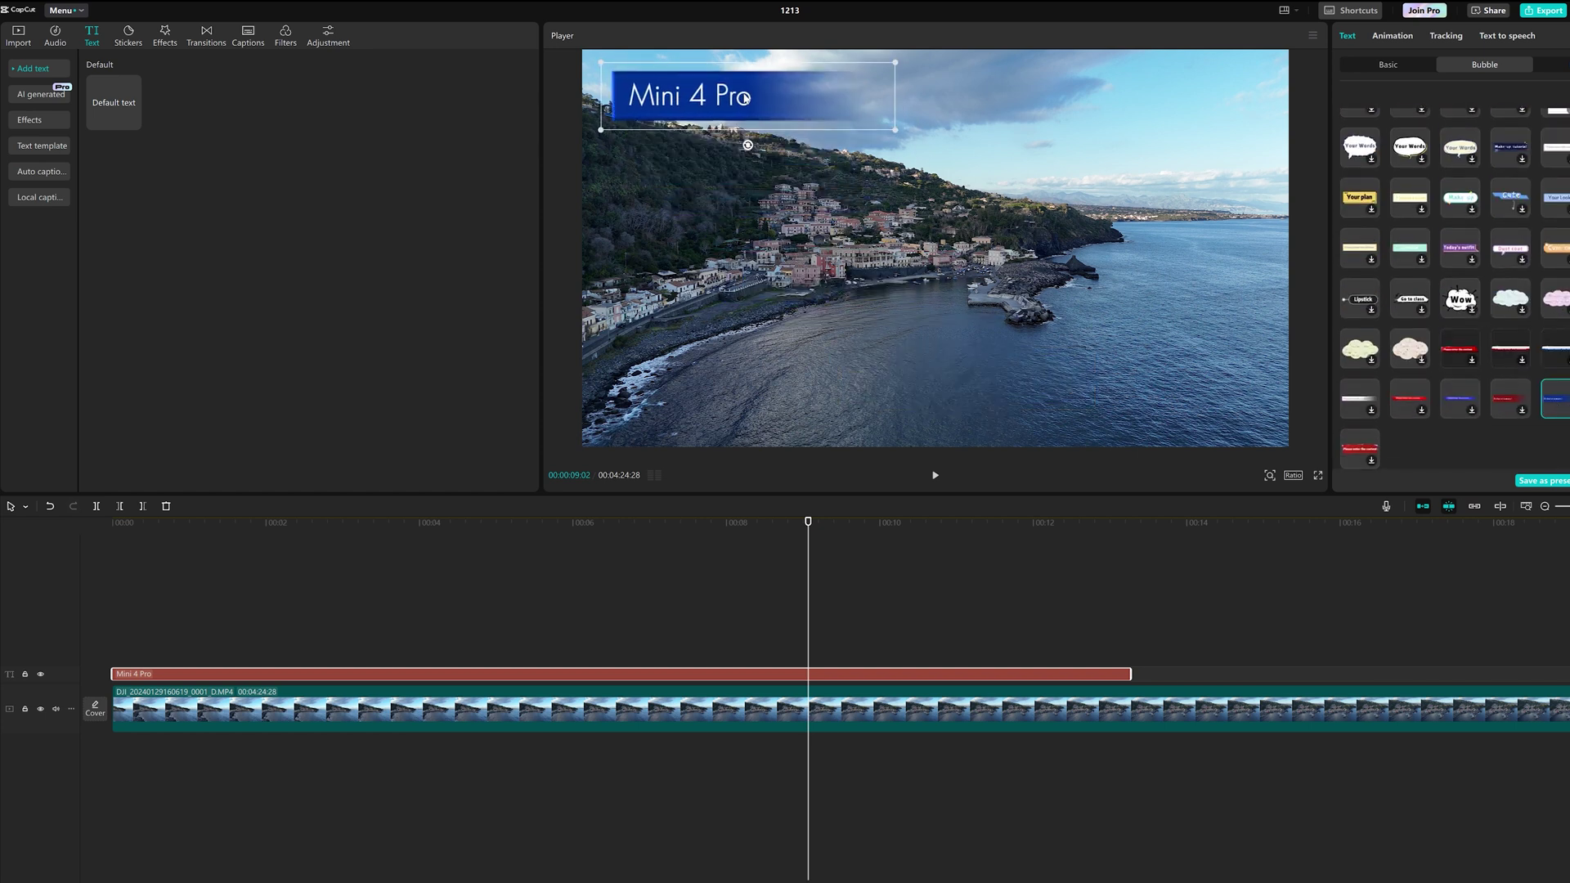
drag(904, 130, 844, 116)
Try ART, rainbow and cyan glow text effects, then remove the effect.
click(1567, 65)
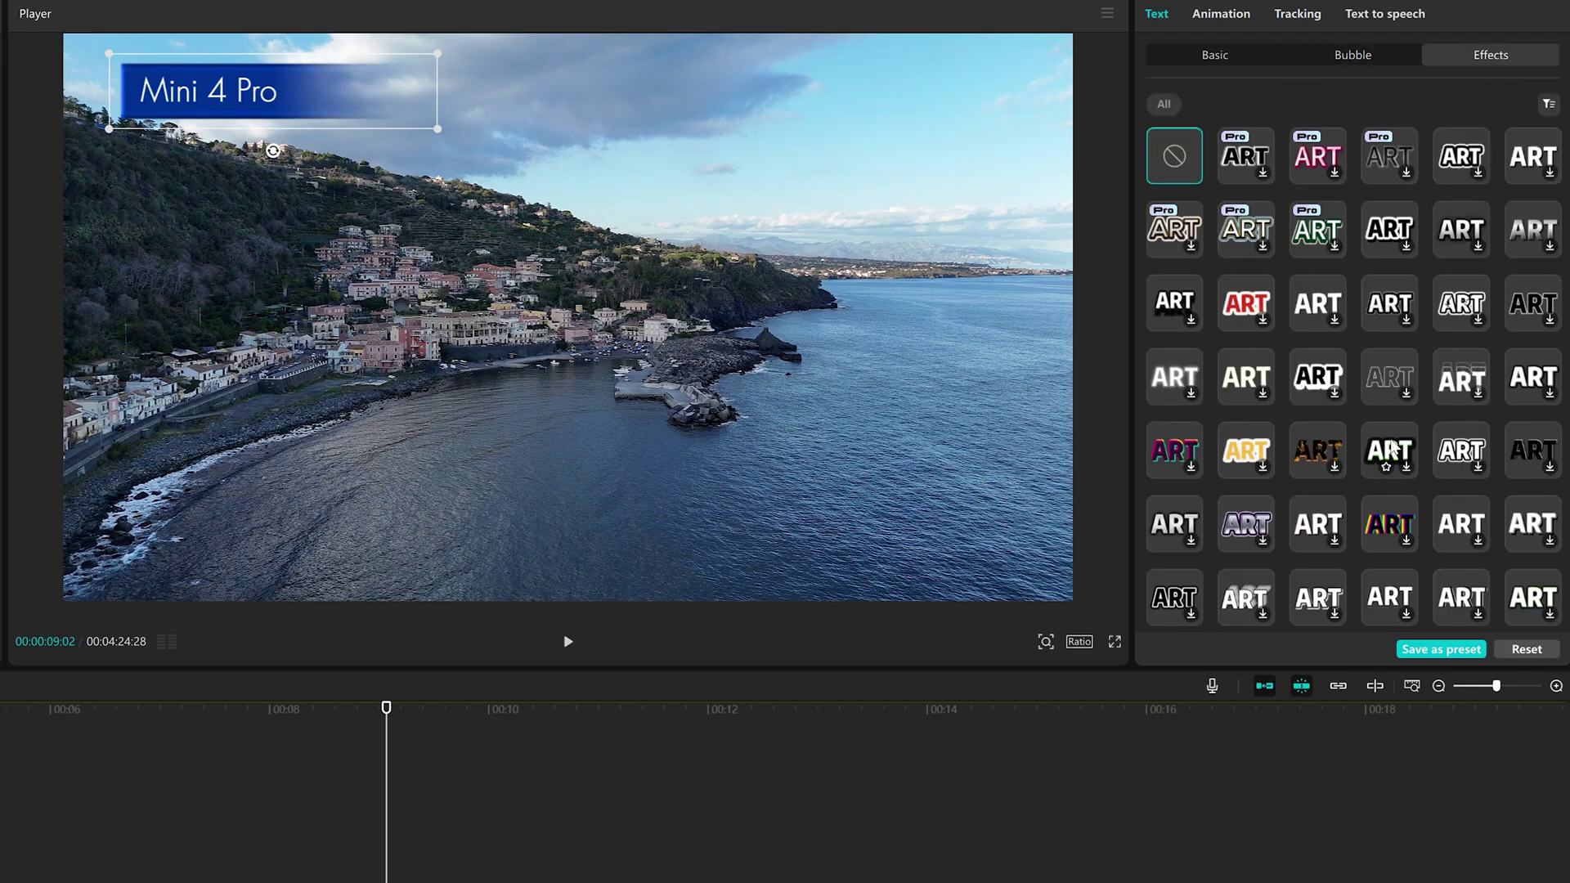
click(1396, 452)
click(1374, 532)
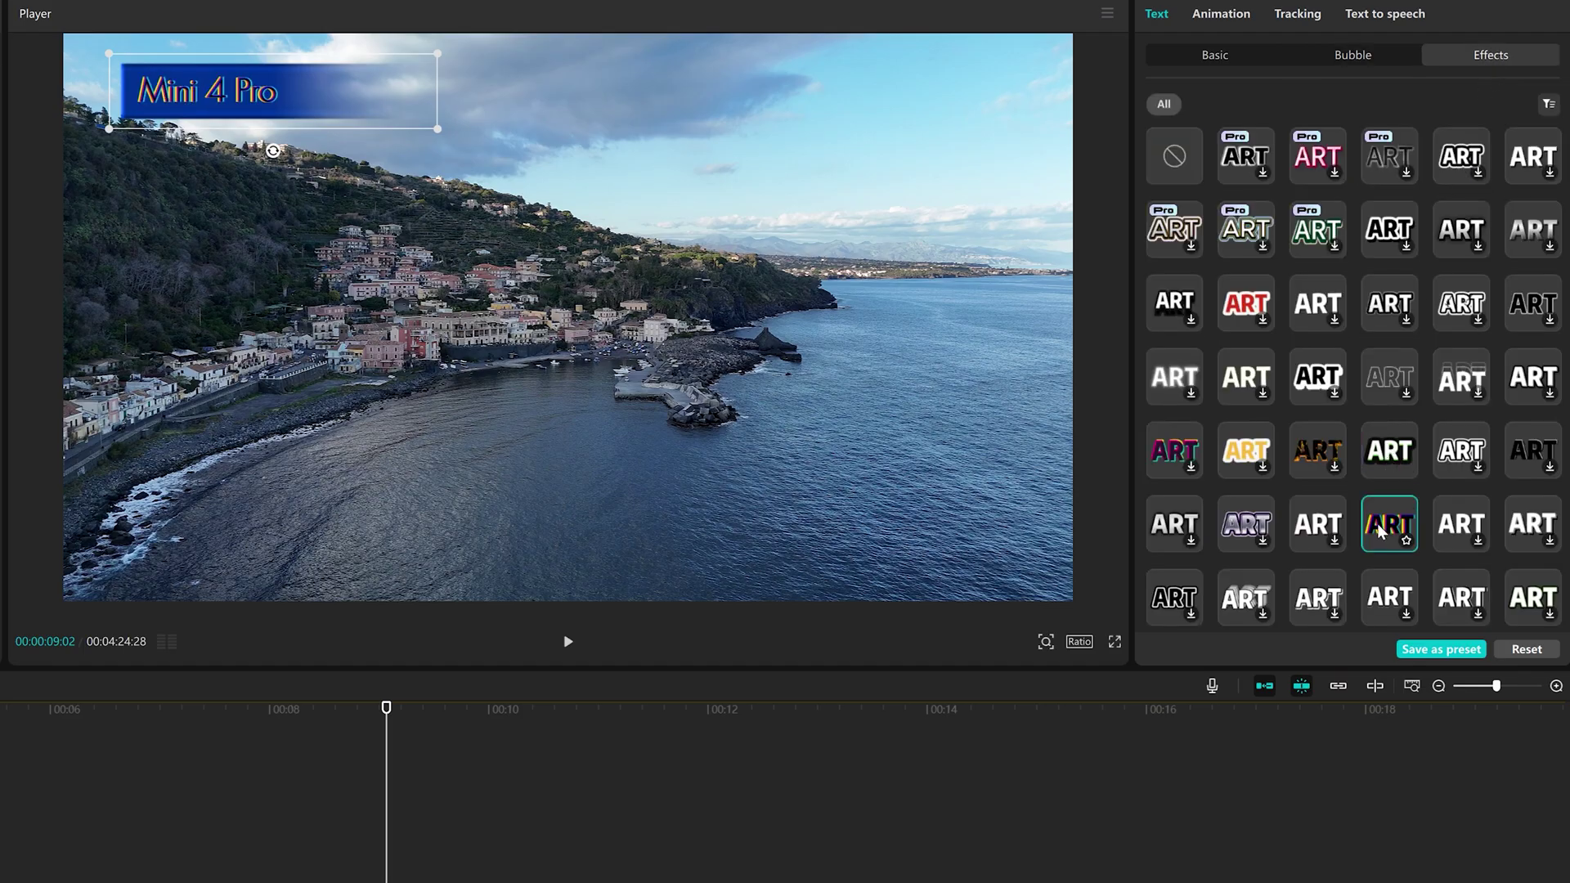
scroll(1360, 499, down, 5)
click(1317, 491)
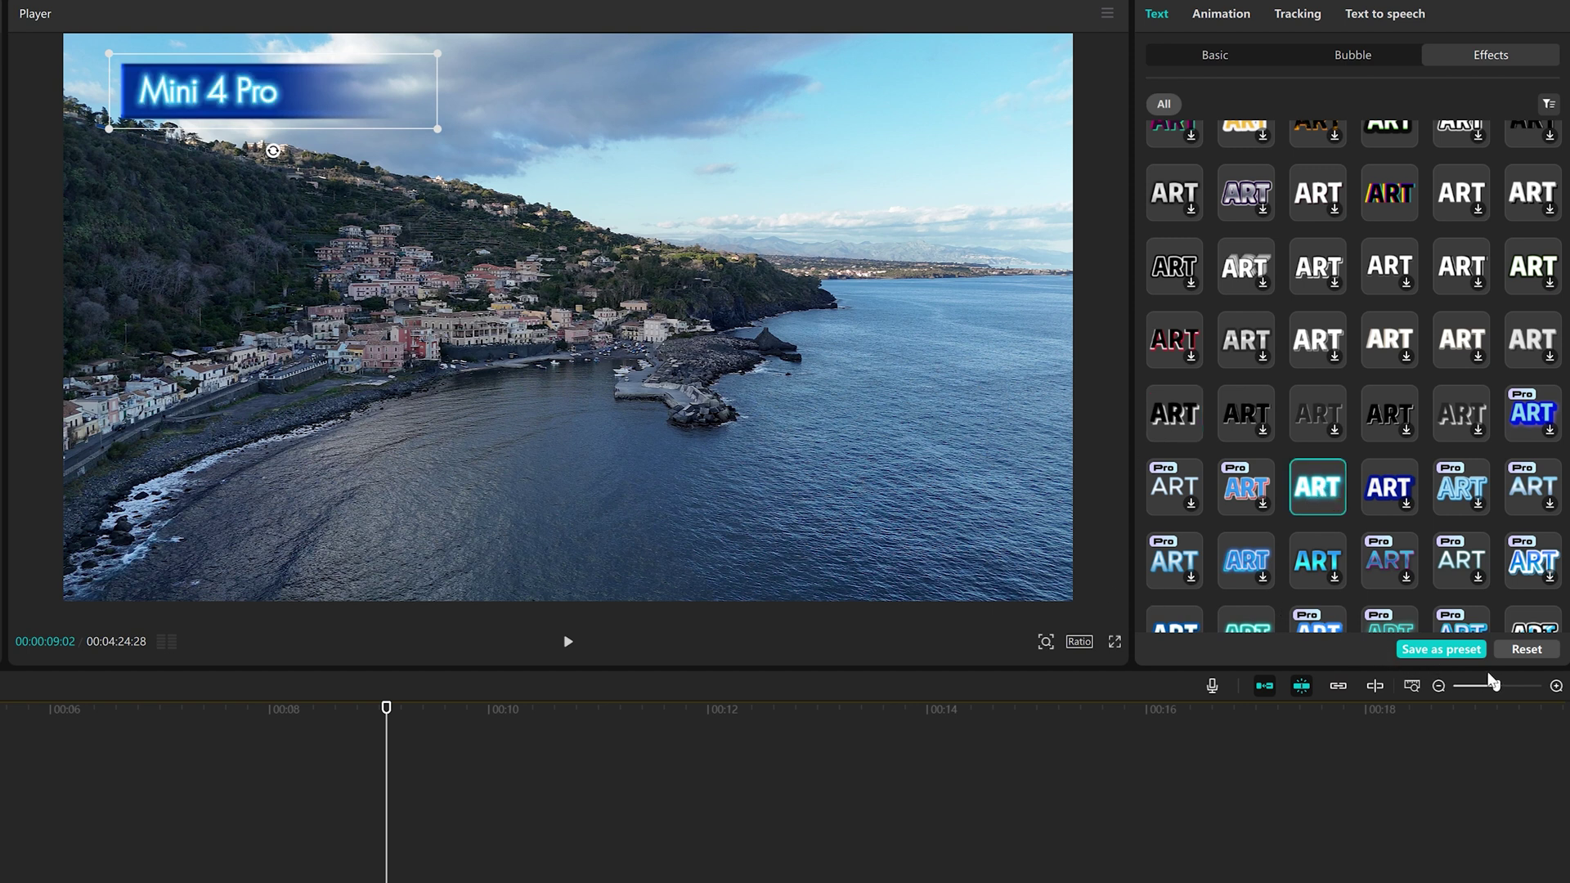
click(1526, 649)
click(1229, 14)
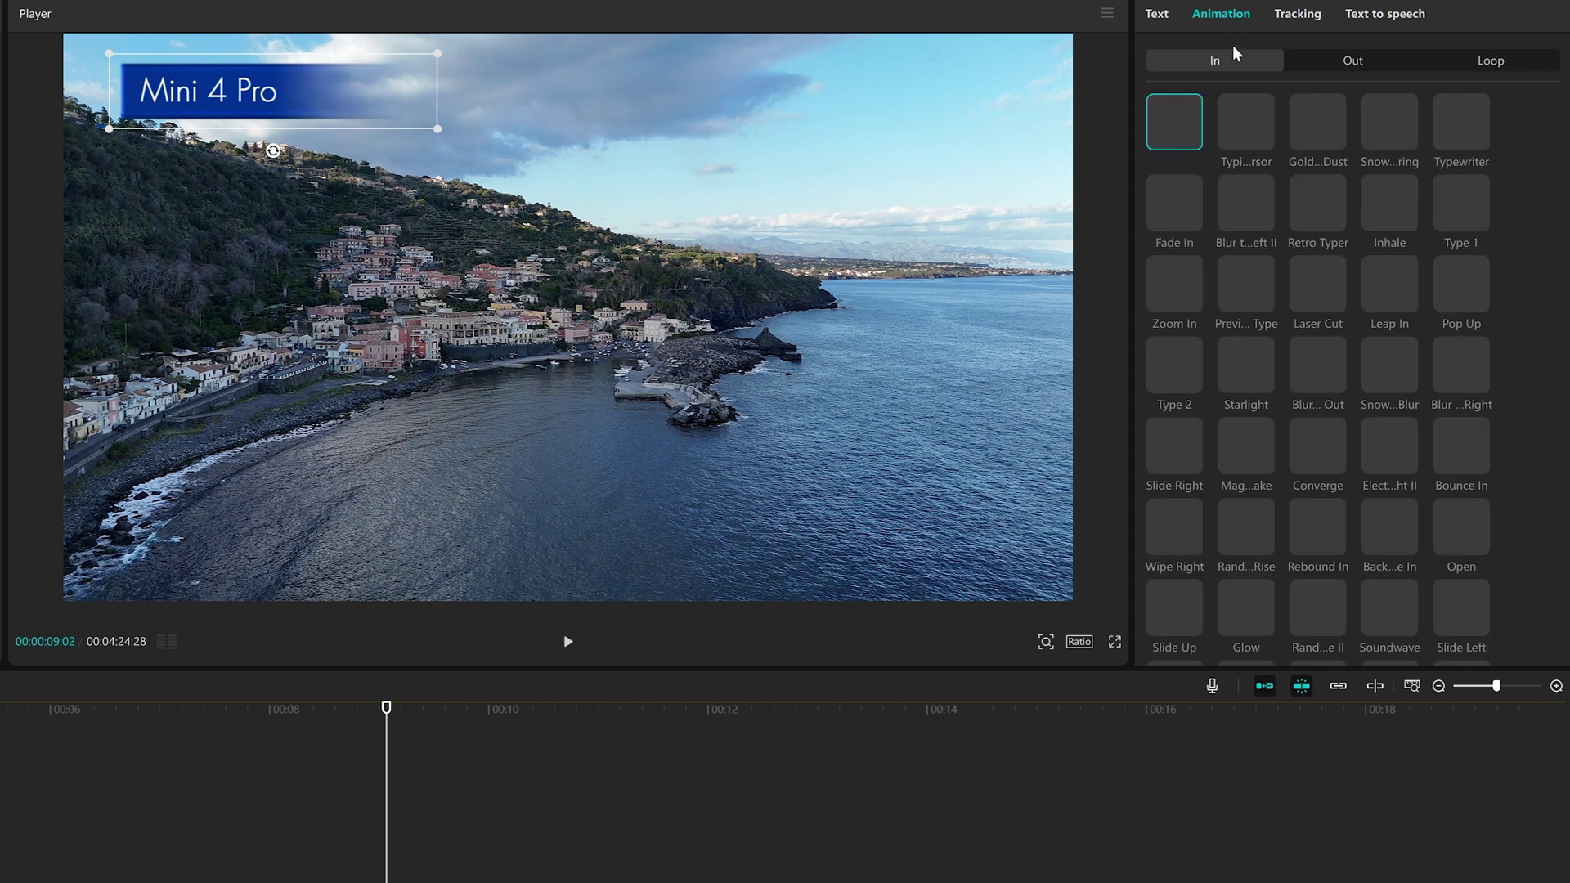
Try Fade In, then apply a Zoom In entrance lengthened to 1.6 seconds.
click(1181, 200)
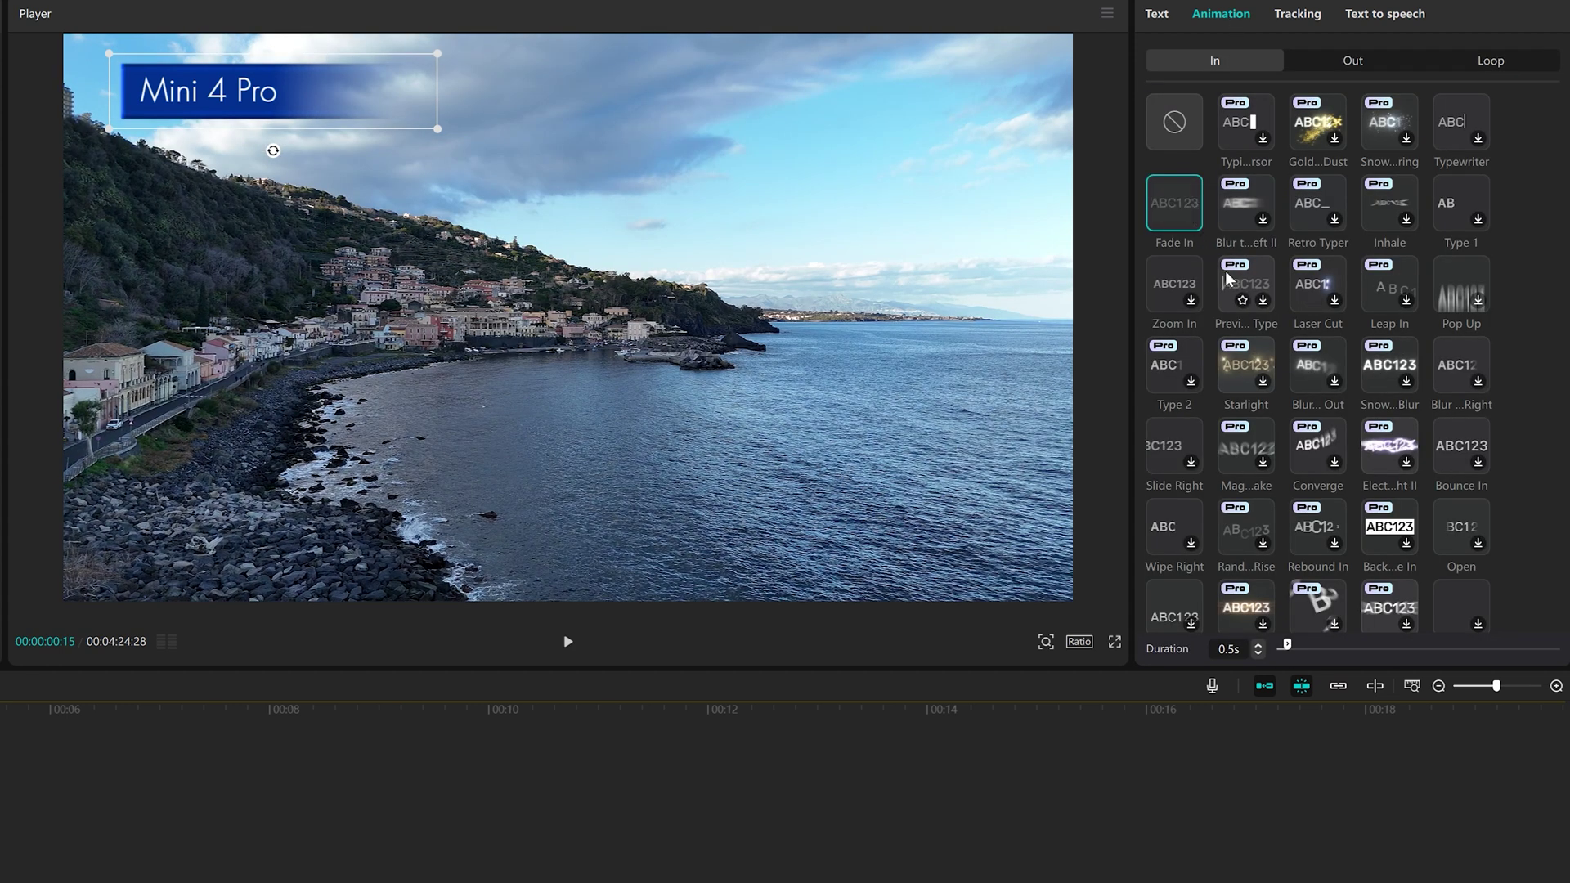
key(ctrl+z)
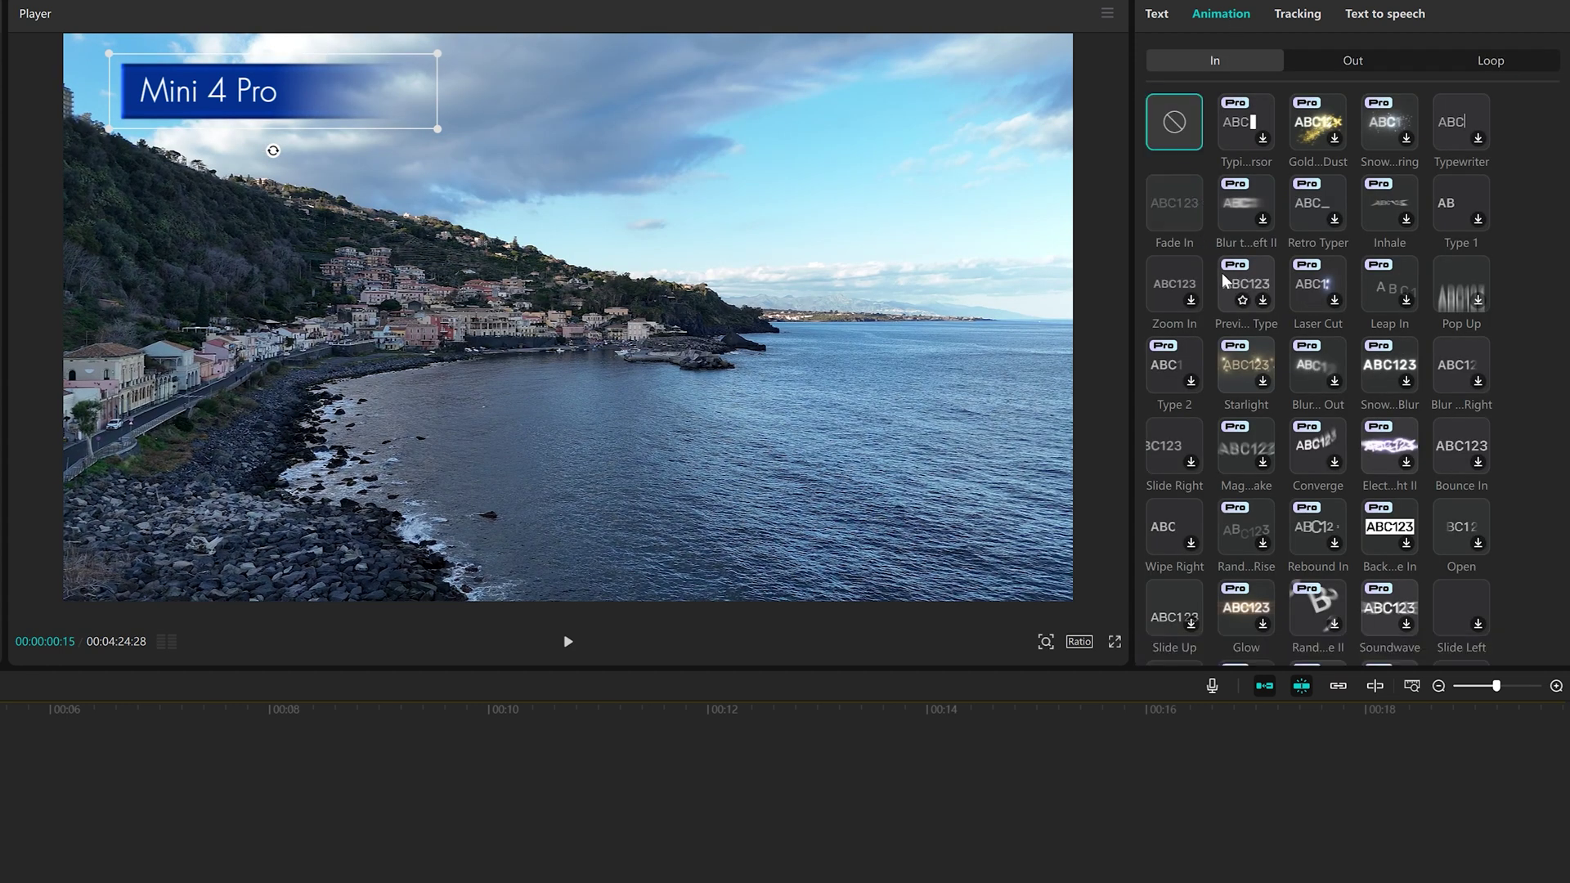
click(1170, 289)
scroll(1244, 401, down, 1)
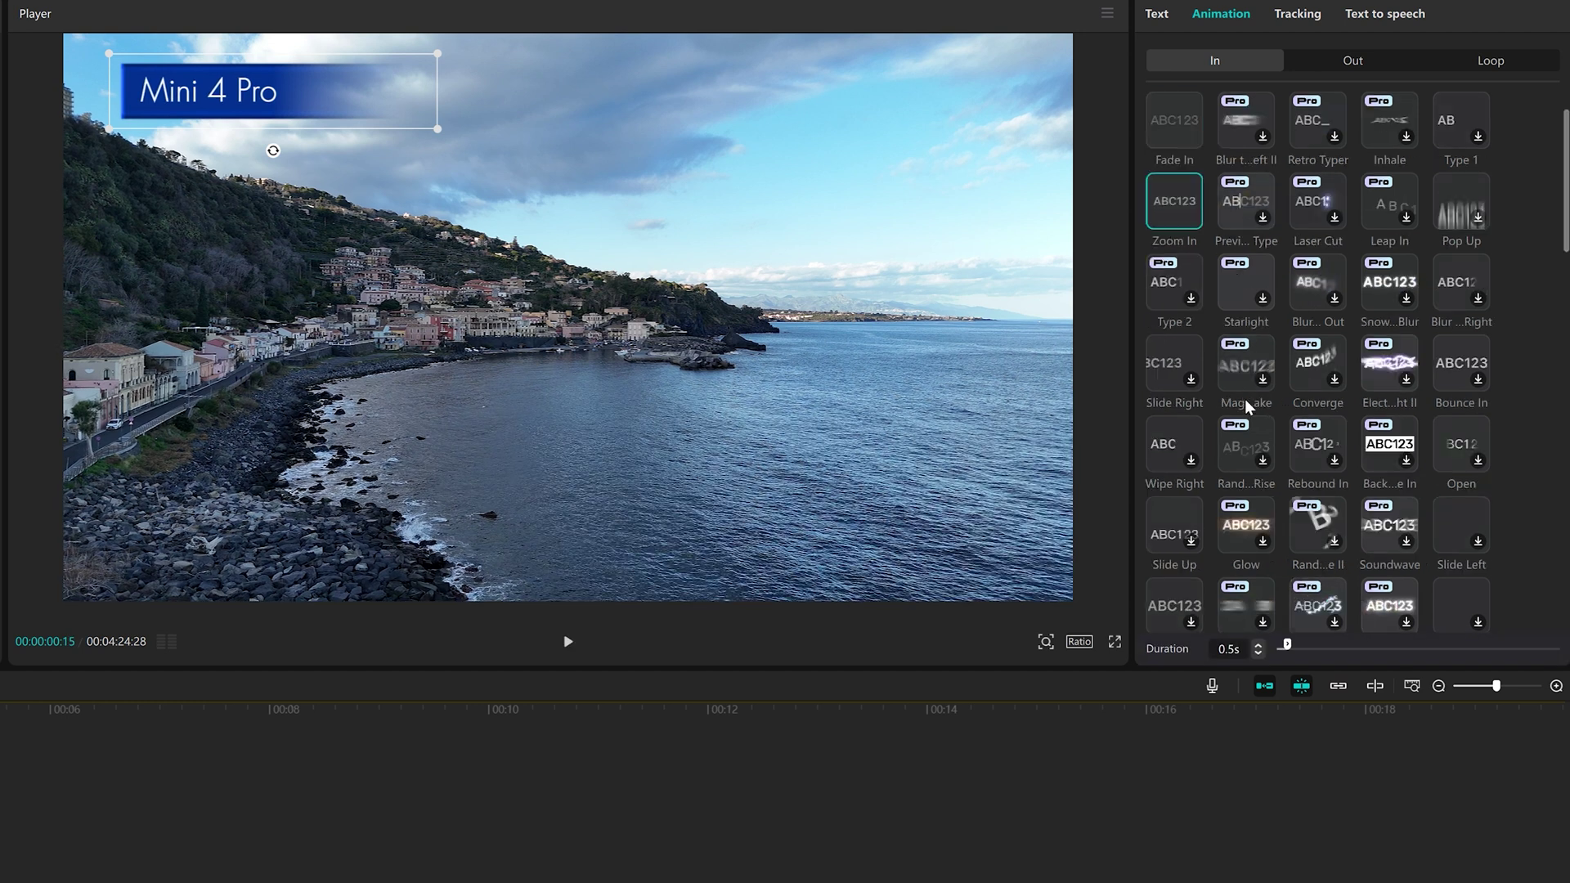
scroll(1245, 400, down, 15)
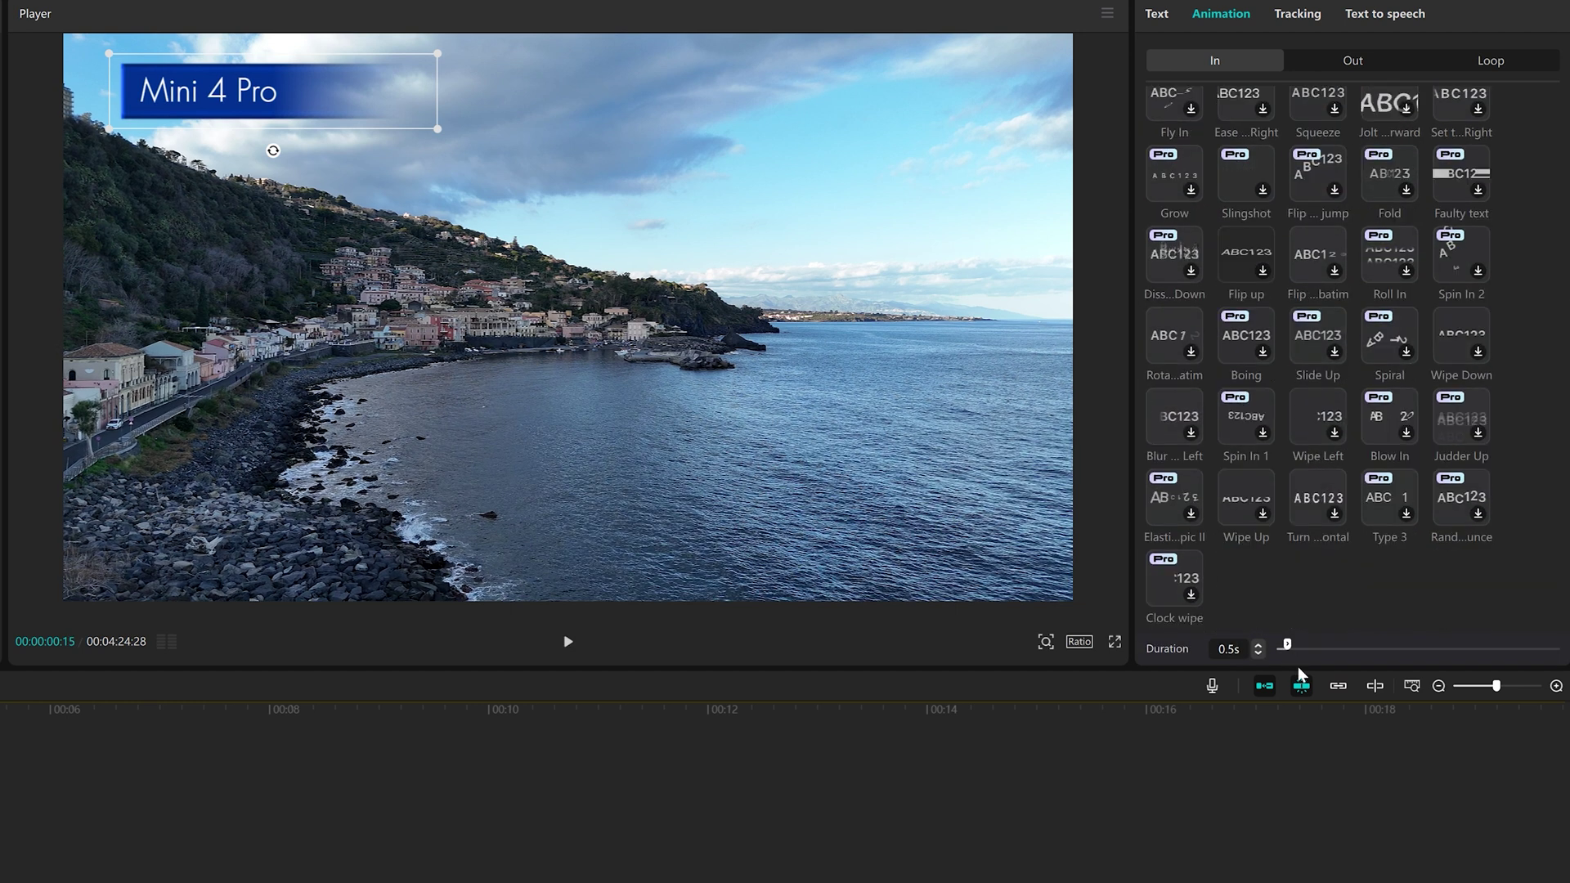
drag(1284, 649, 1312, 650)
scroll(1172, 382, up, 15)
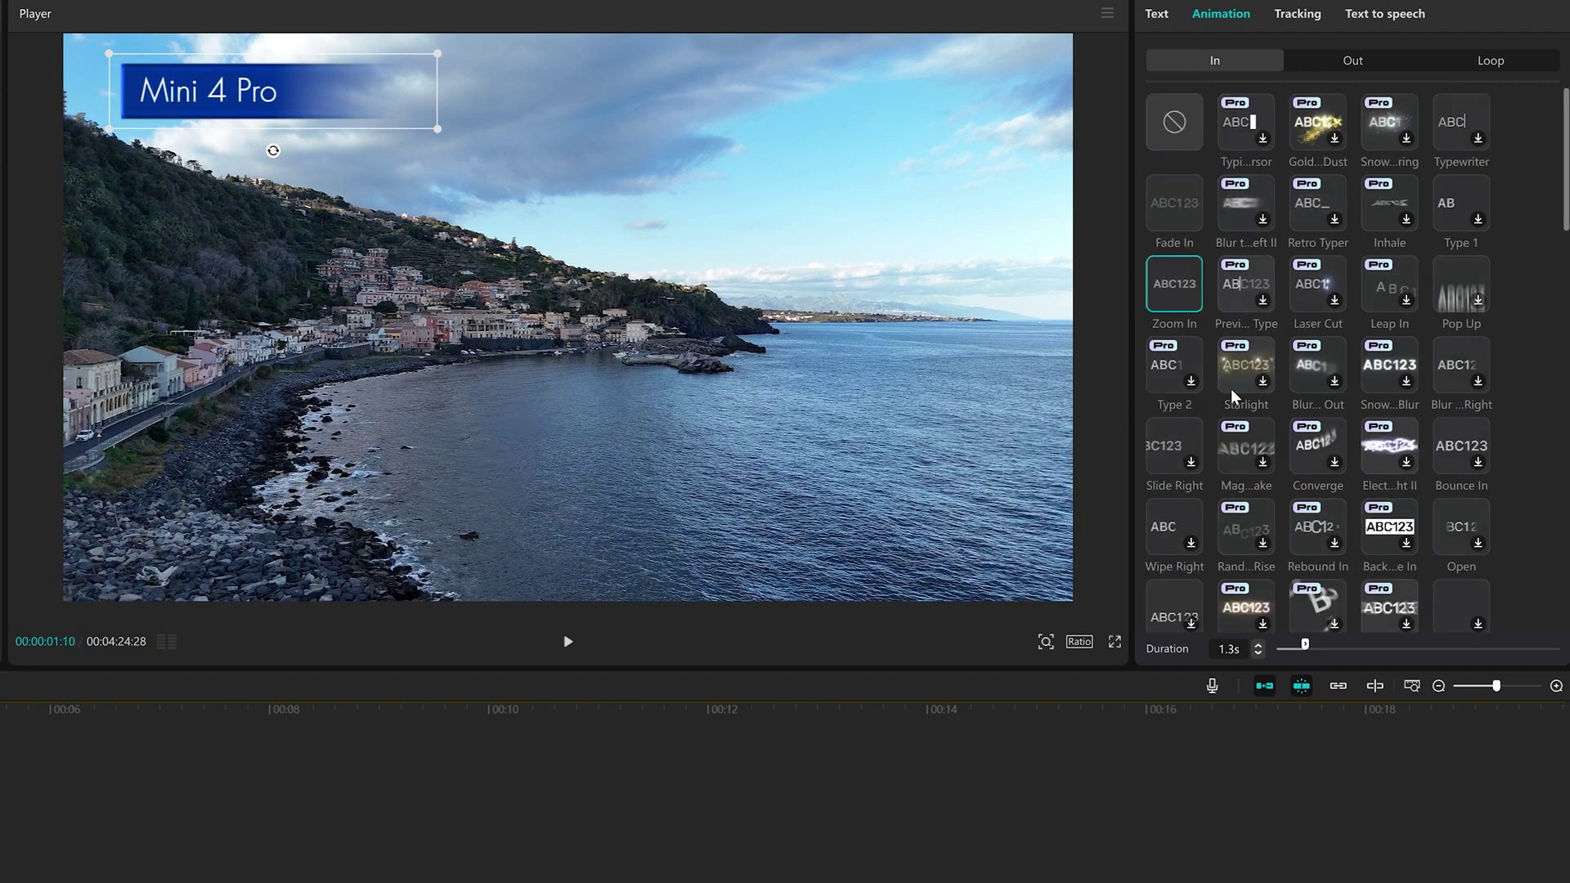
Switch the entrance to Wipe Right and add the Font Reel loop animation.
click(1170, 448)
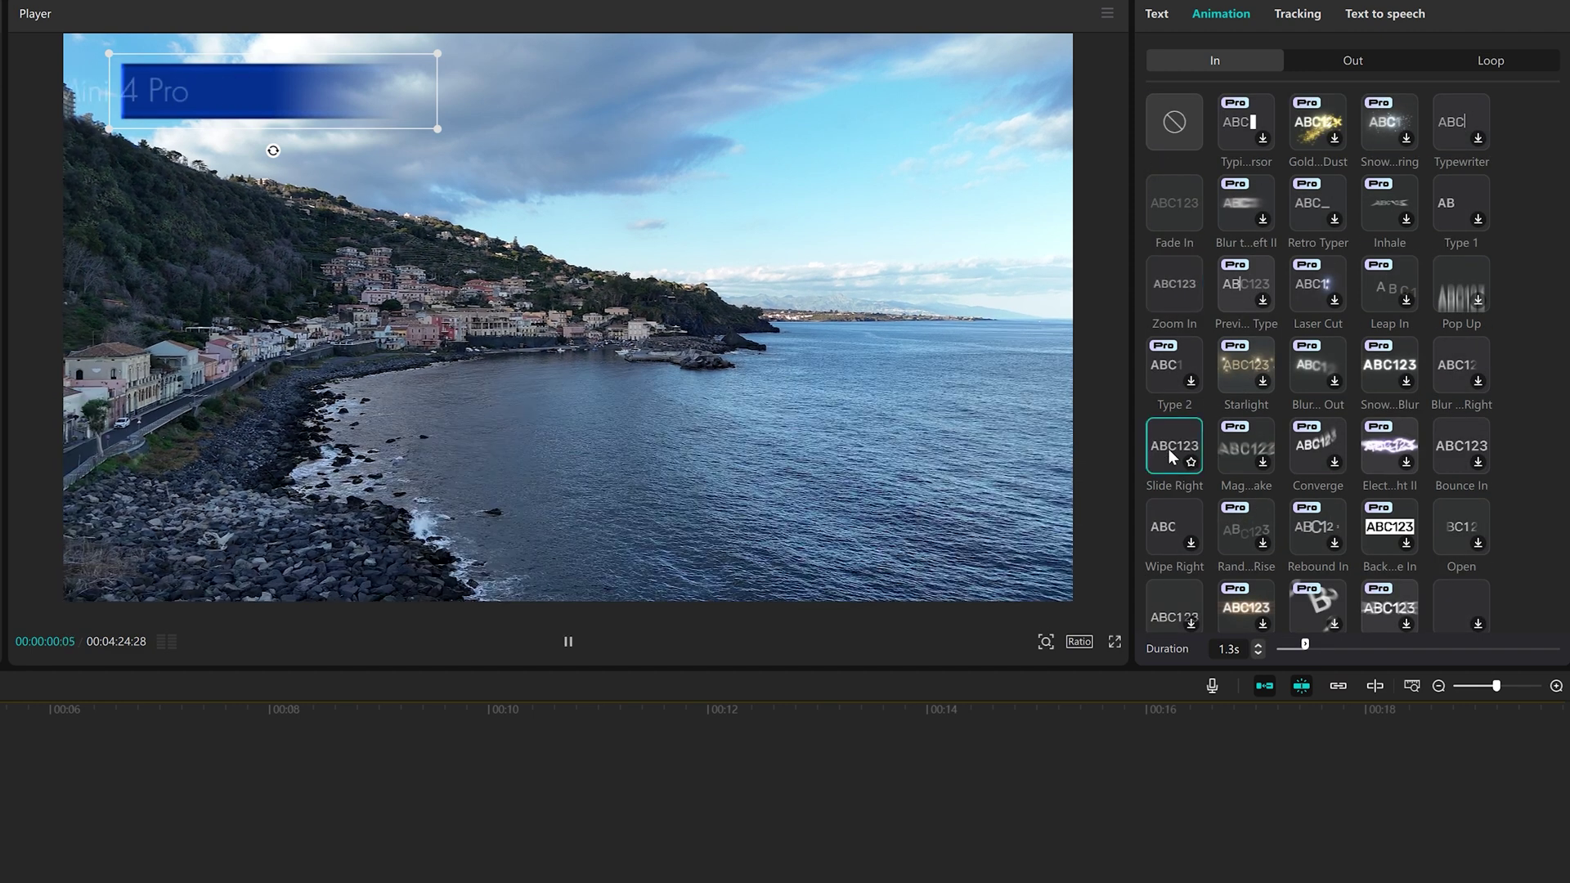
click(1170, 523)
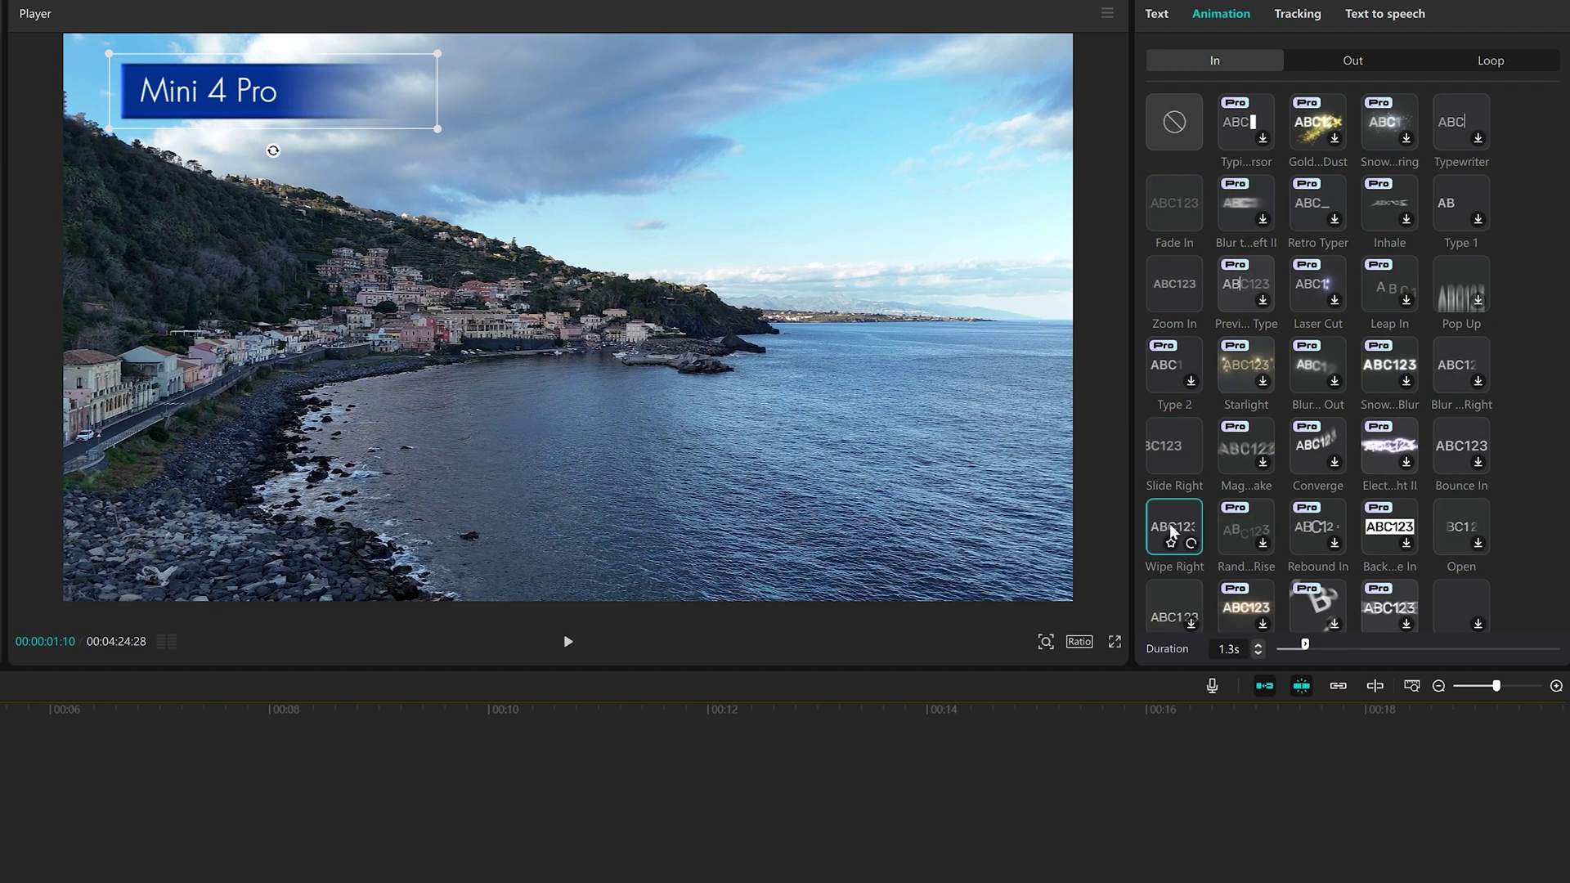
click(1498, 60)
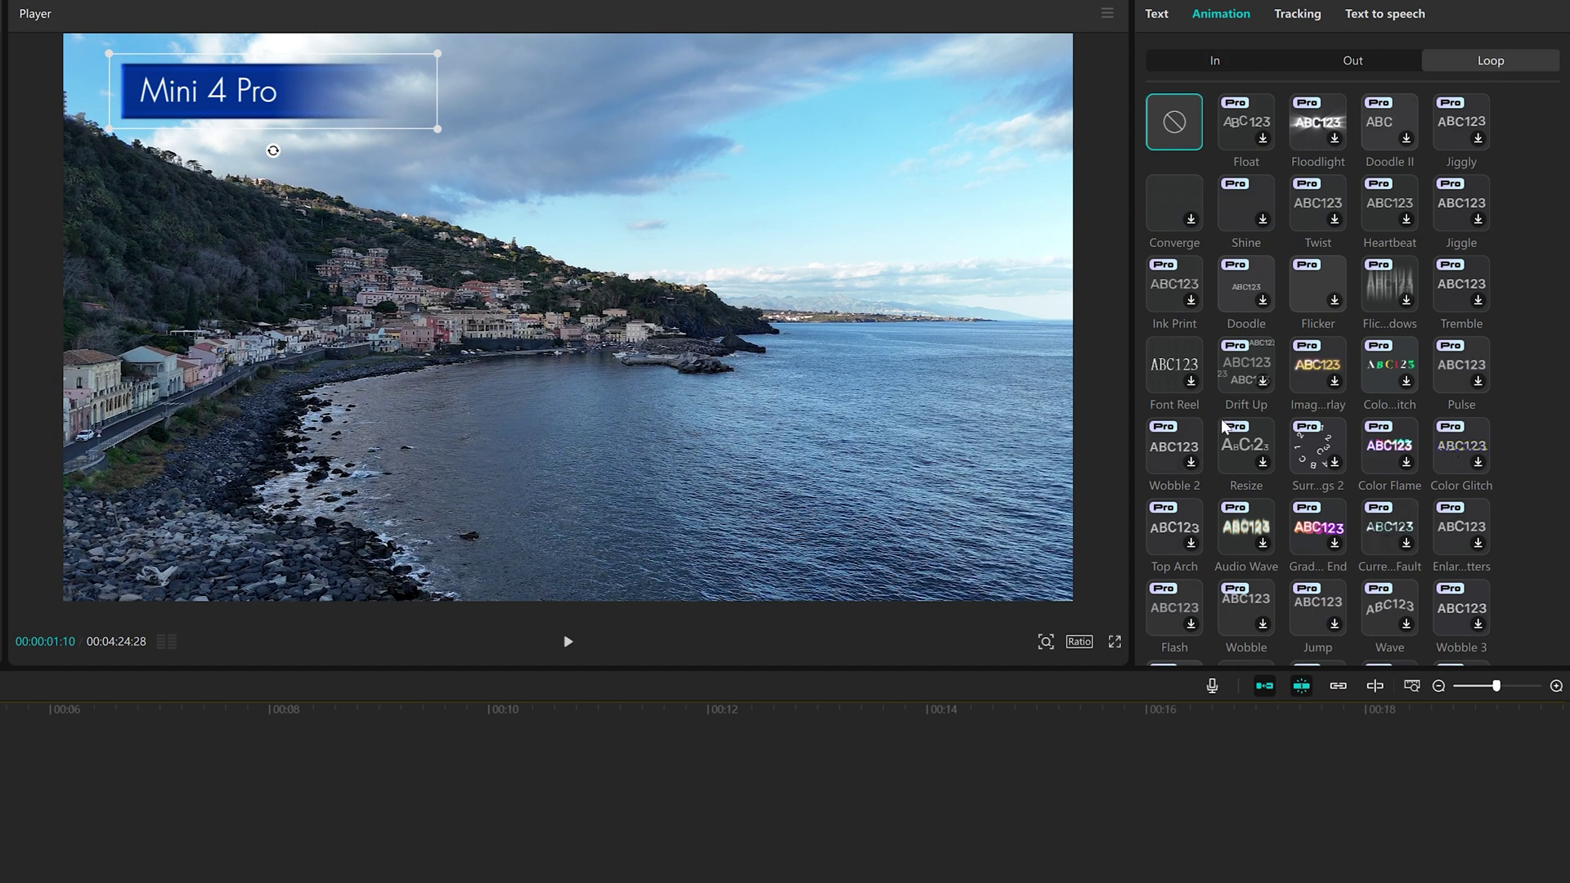
click(1171, 362)
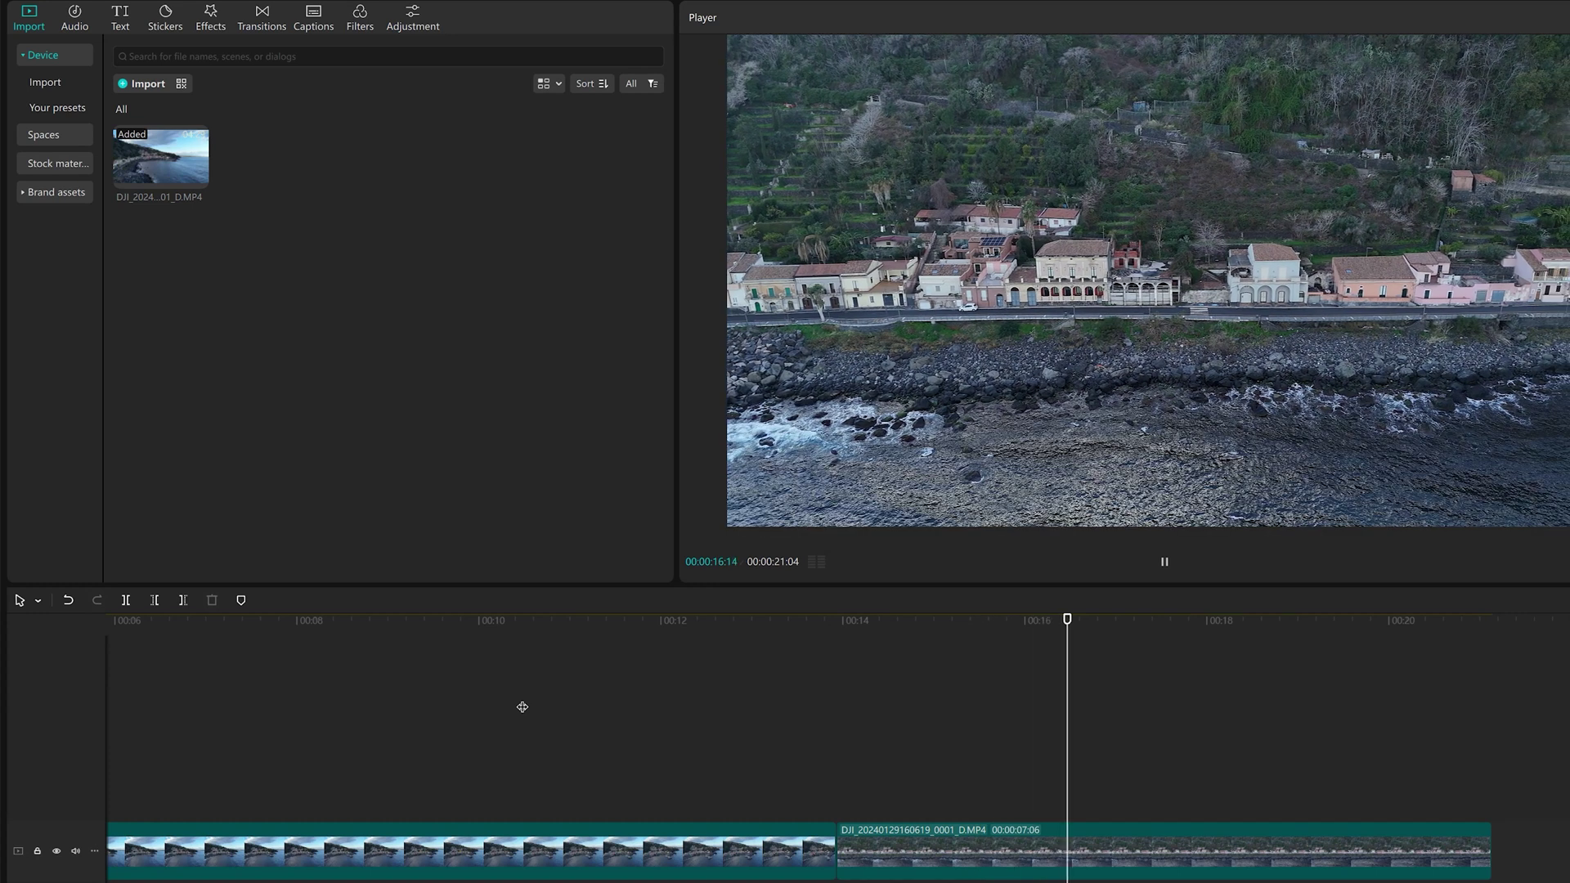
Place a Black Fade transition between the two drone clips and preview it.
key(space)
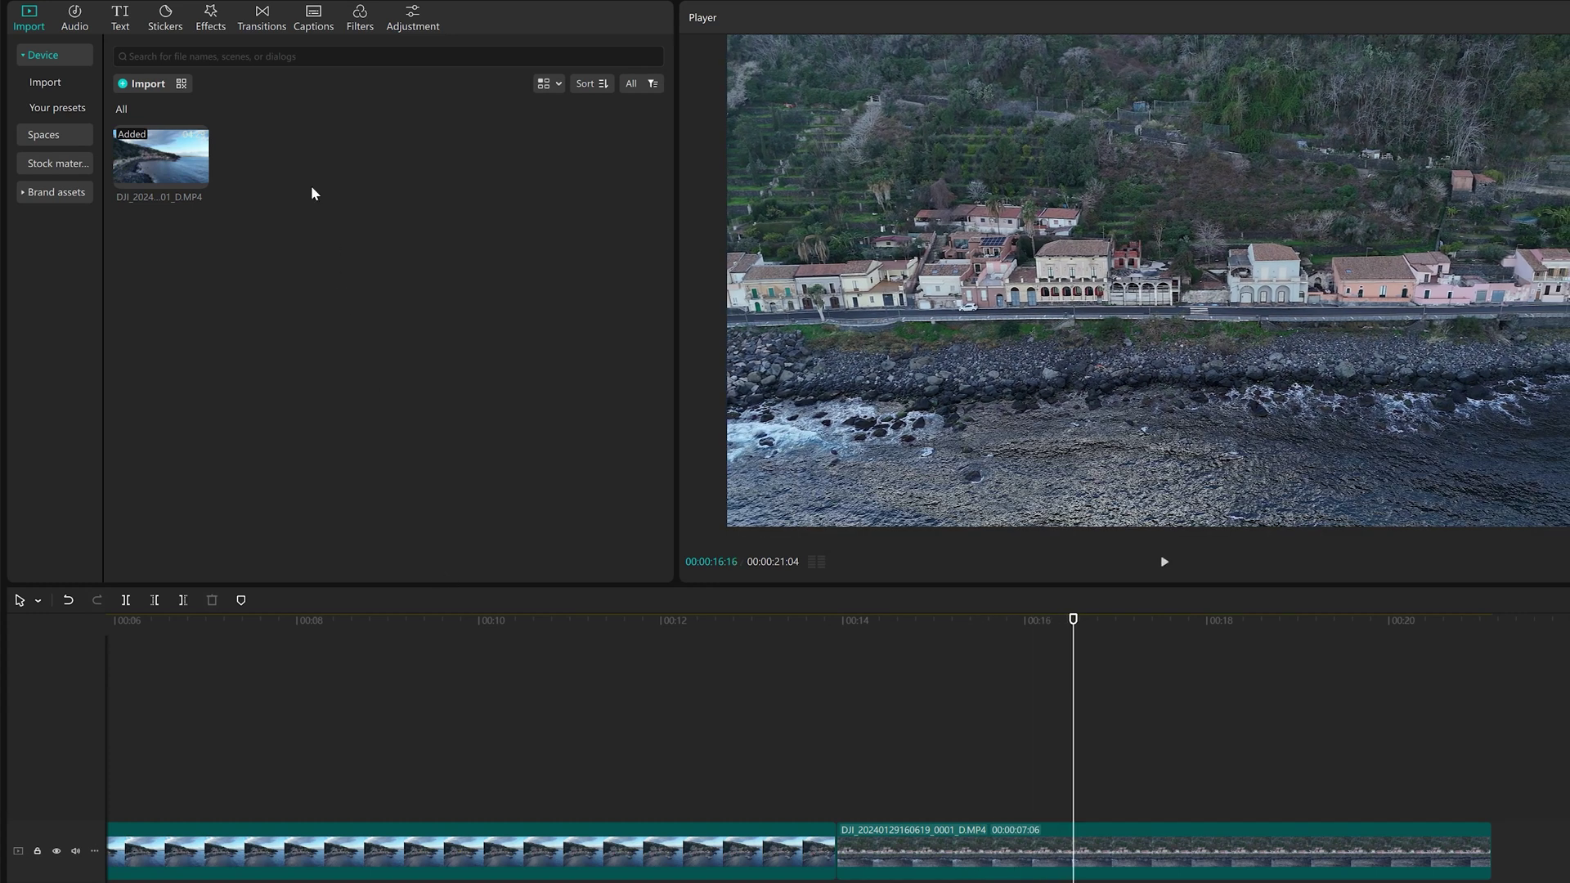
click(260, 15)
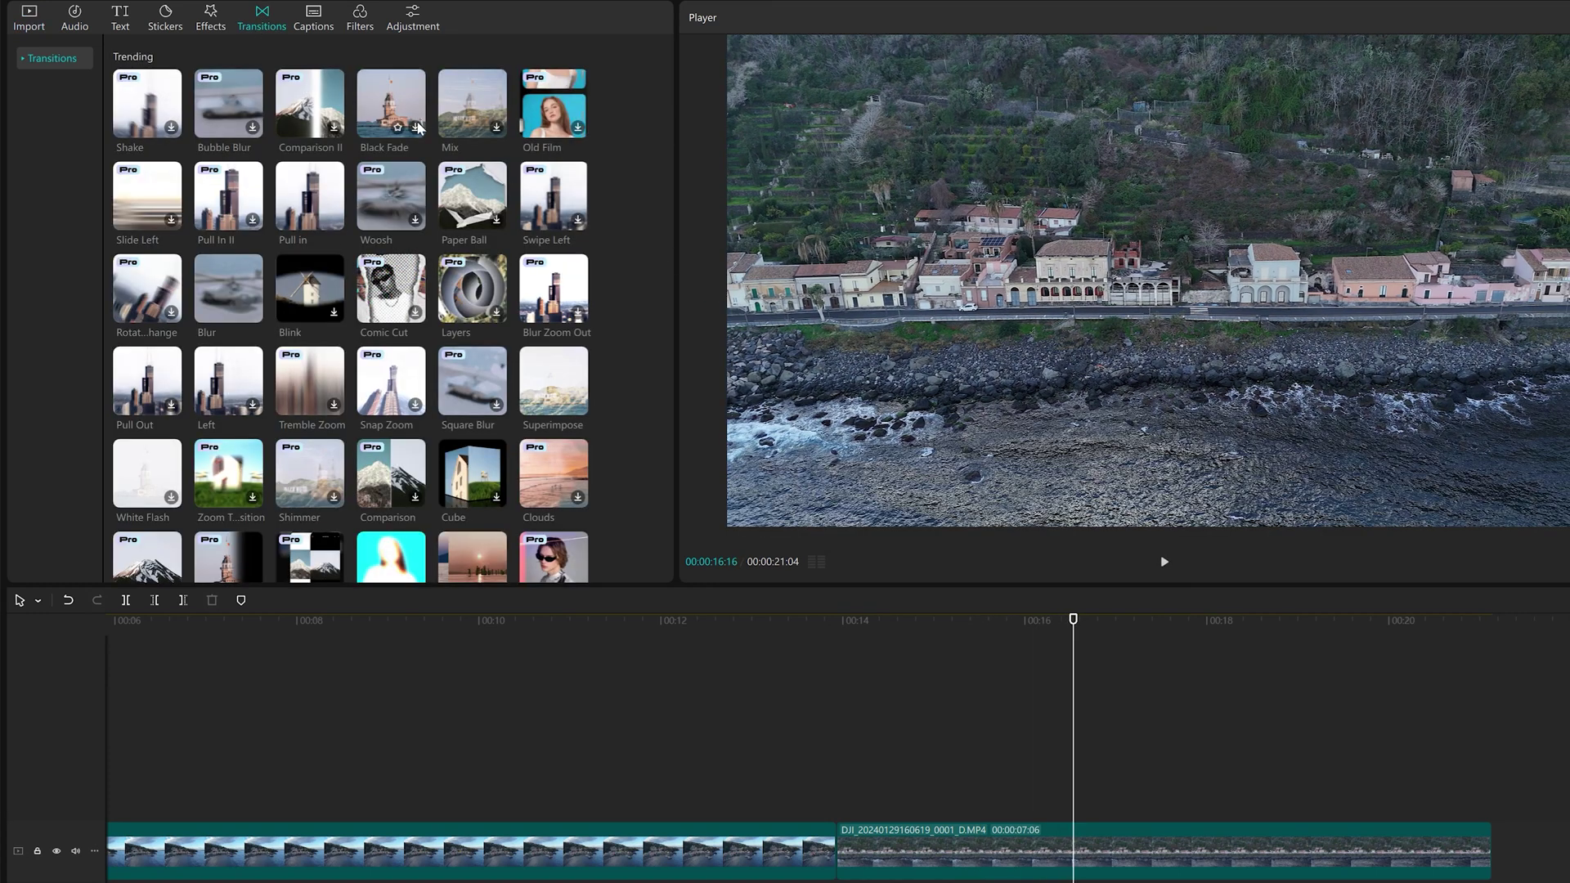
mouse_move(312, 215)
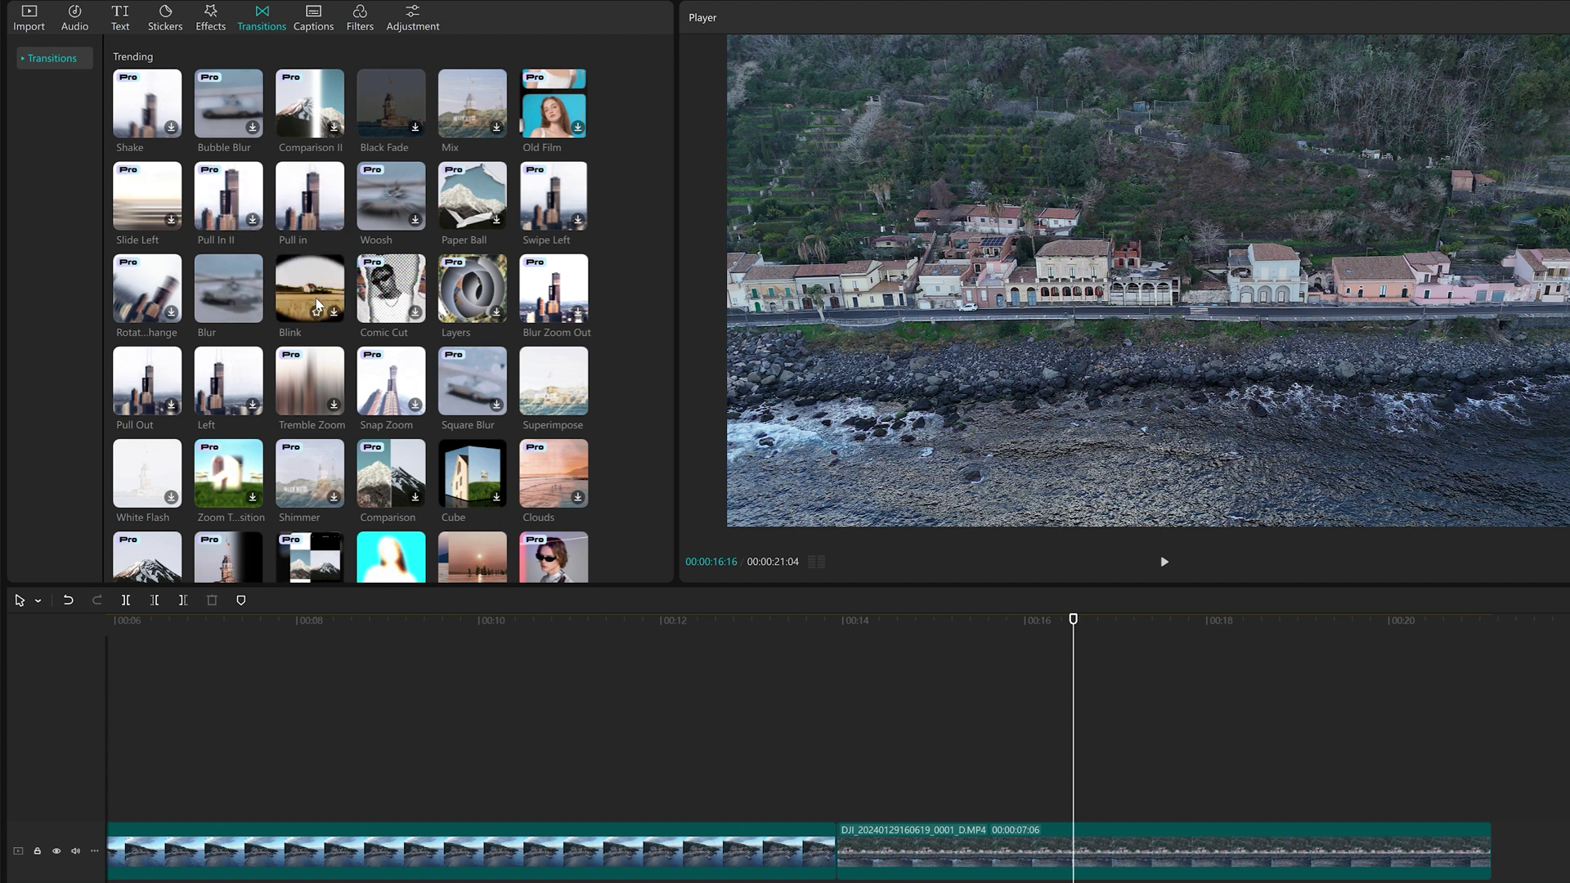
mouse_move(401, 110)
drag(401, 111, 834, 877)
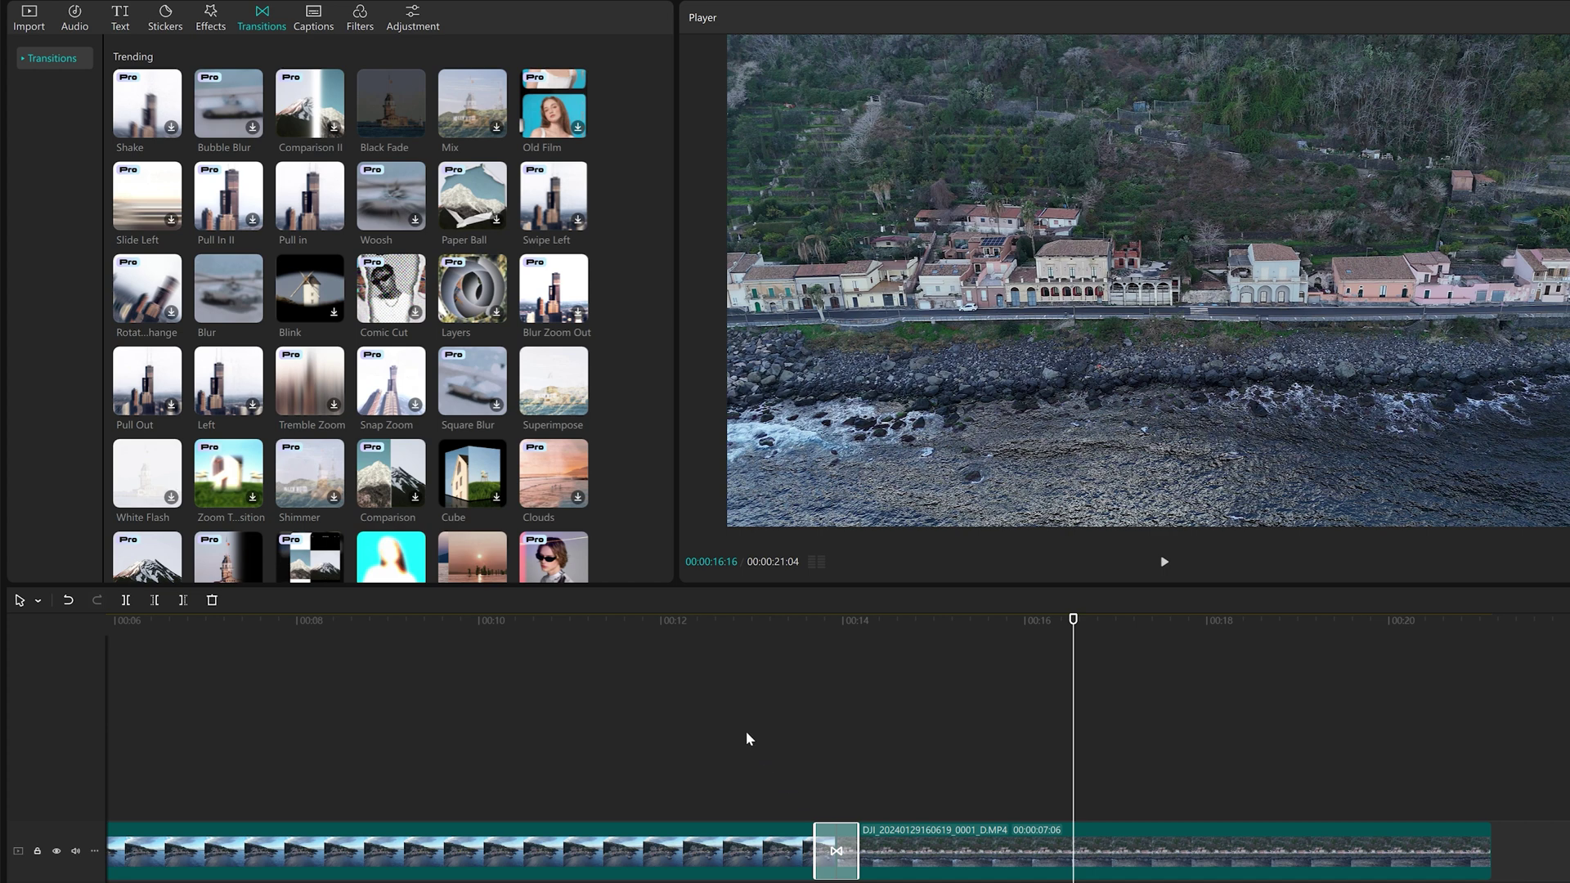
click(670, 714)
key(space)
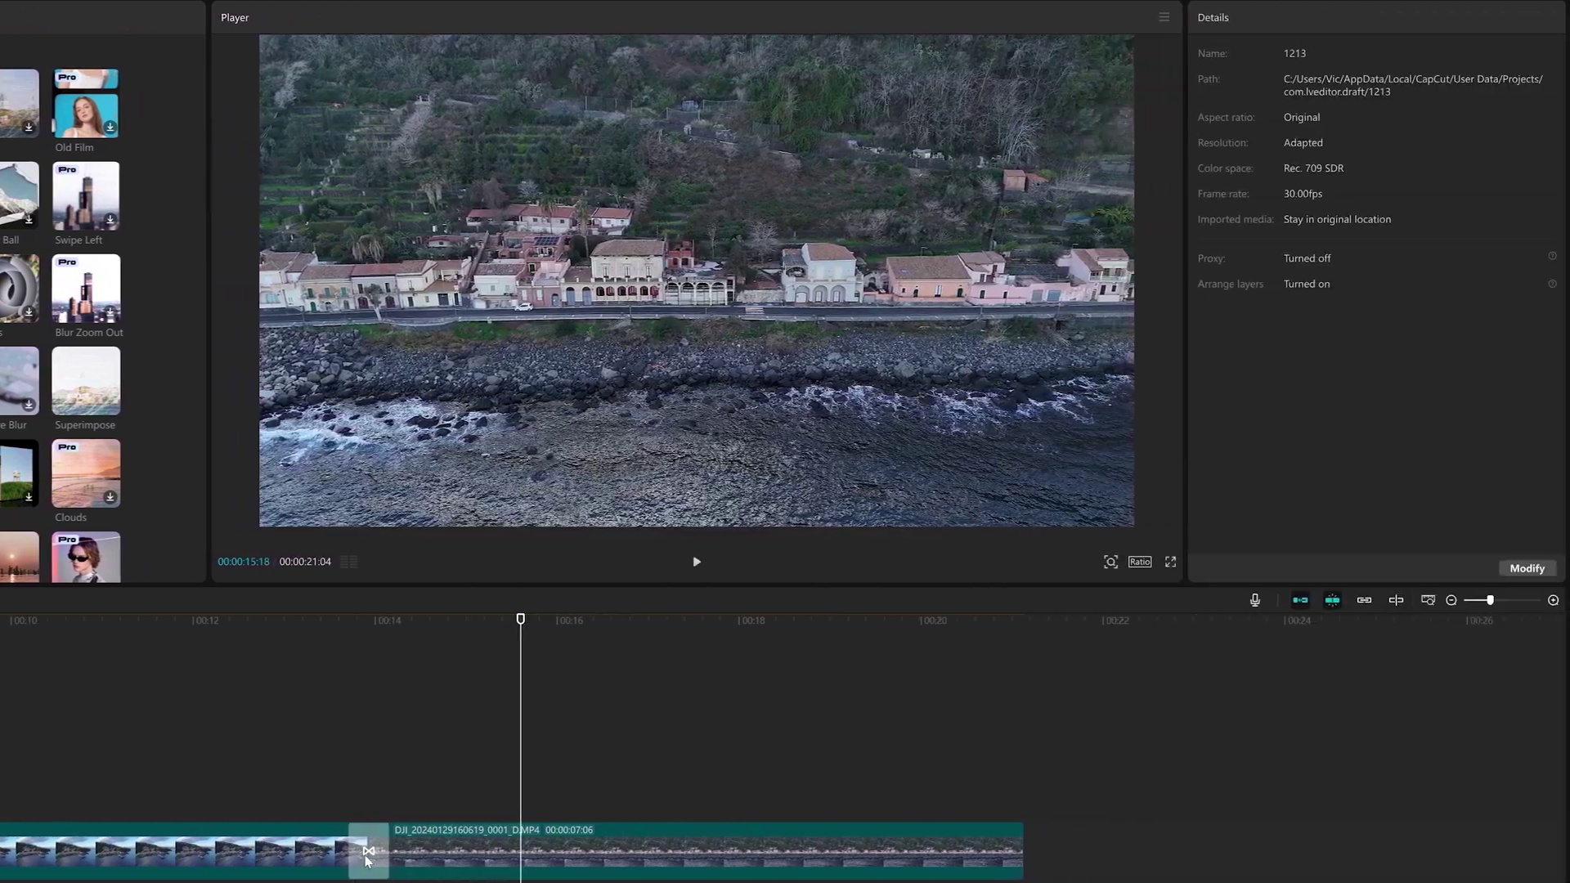
Lengthen the Black Fade transition to 1.4s and play it back.
click(781, 851)
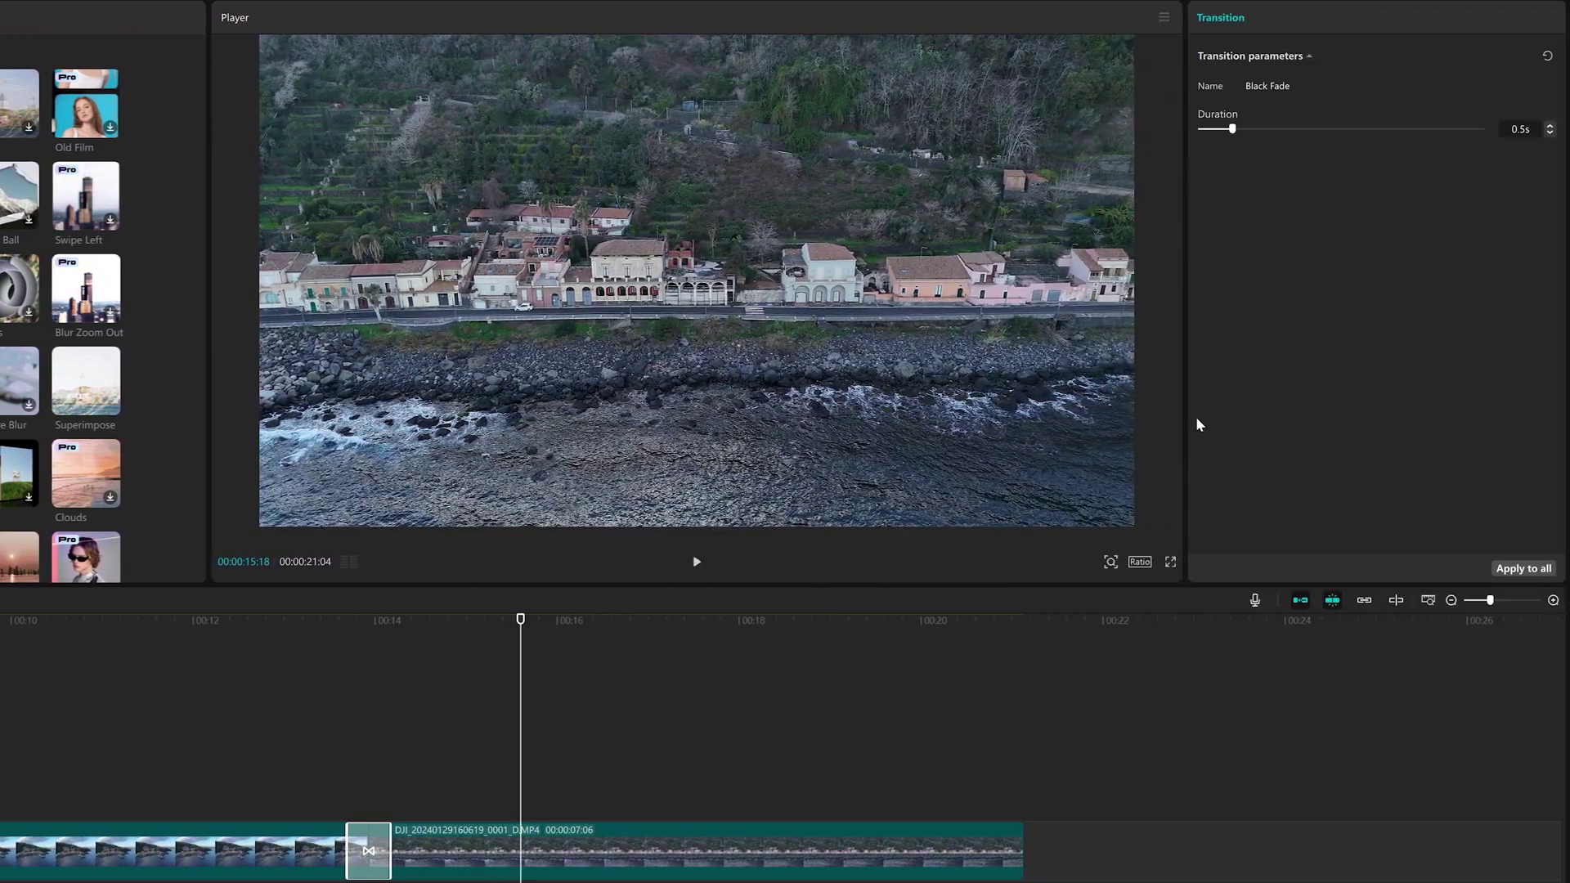
drag(1232, 129, 1306, 131)
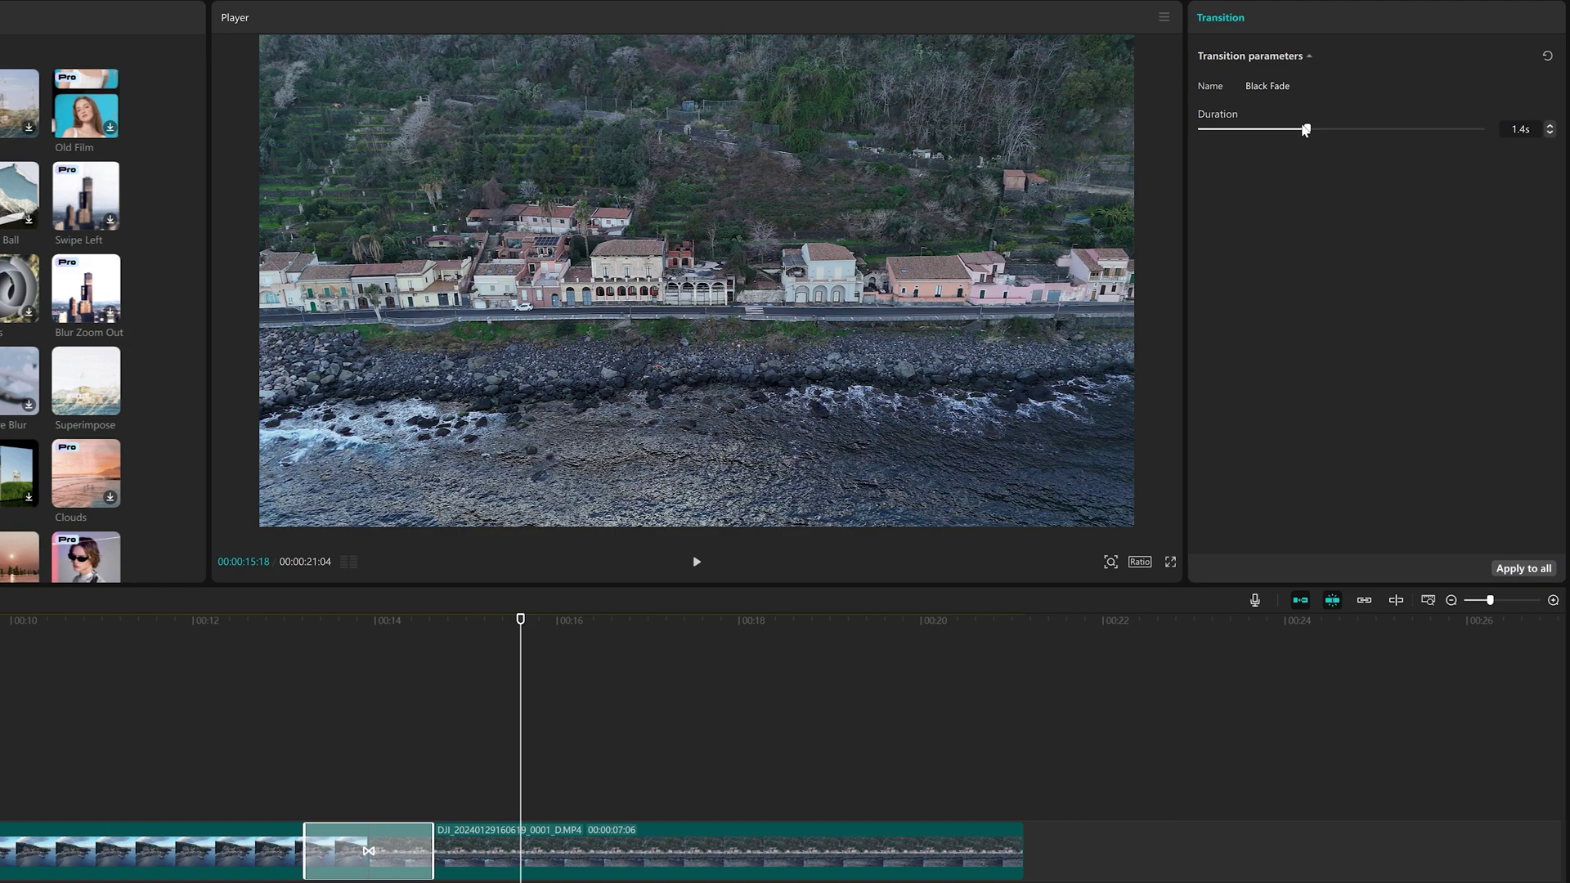
click(196, 663)
key(space)
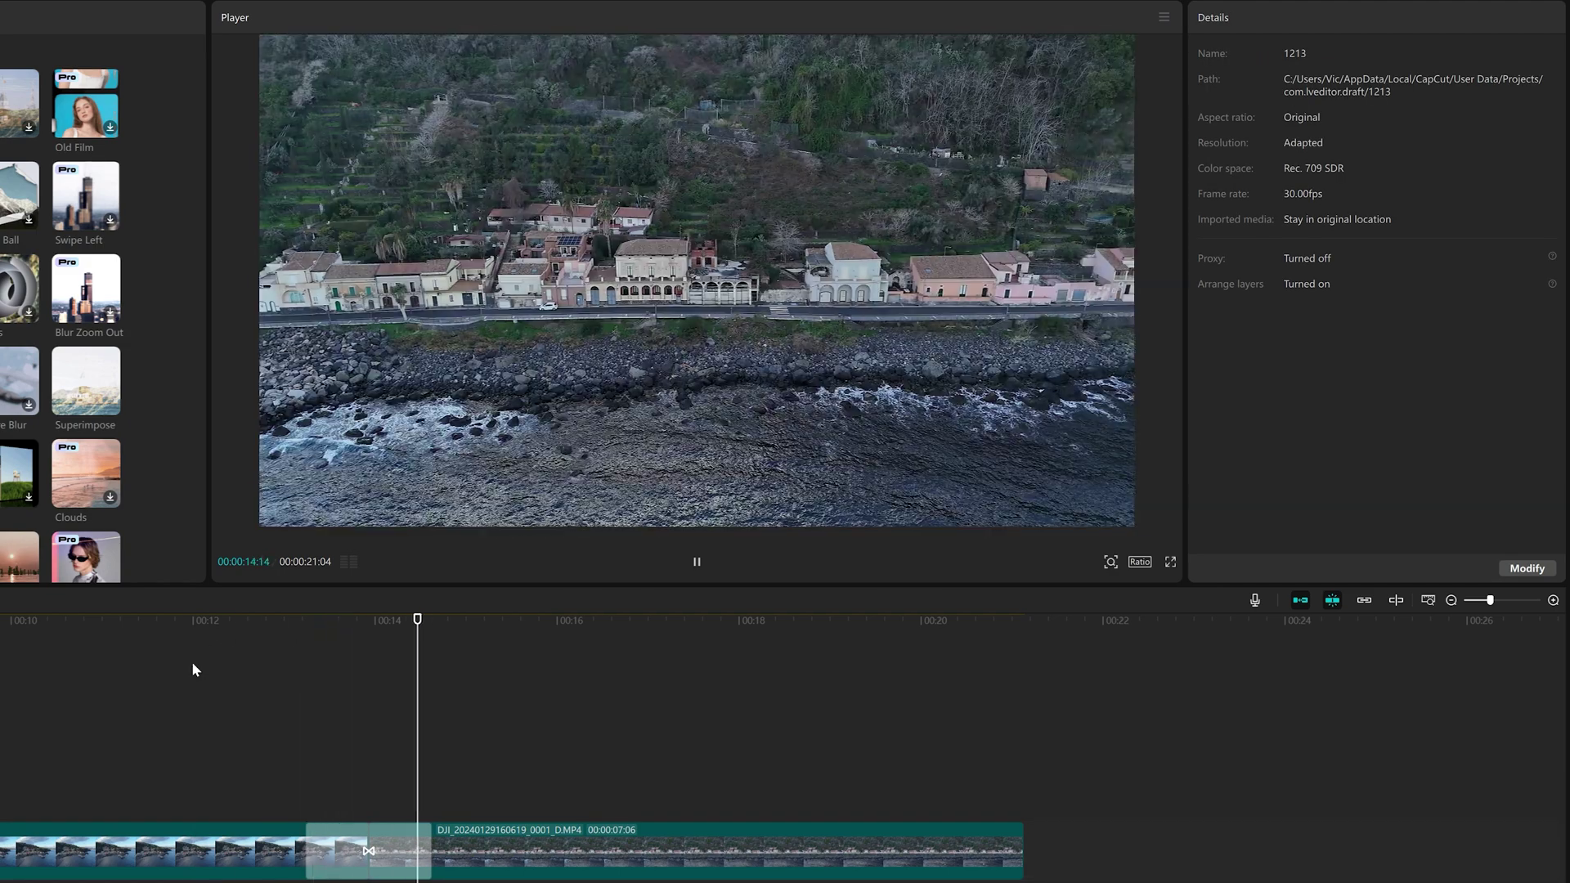
key(space)
click(0, 23)
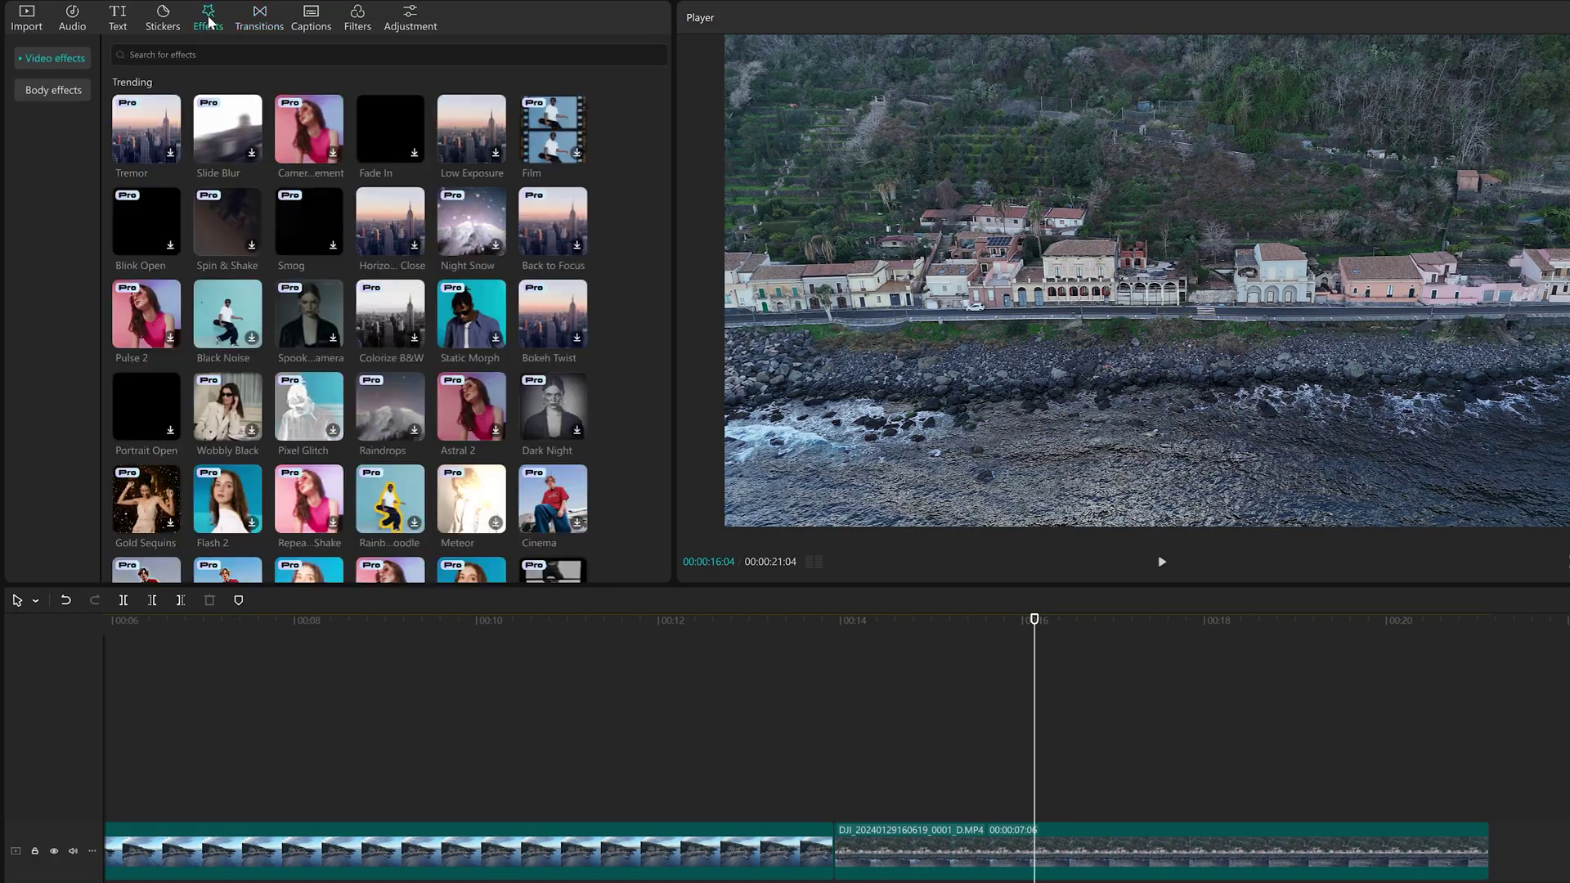
Place the Fade In effect at the start of the timeline and preview the fade from black.
drag(401, 135, 190, 811)
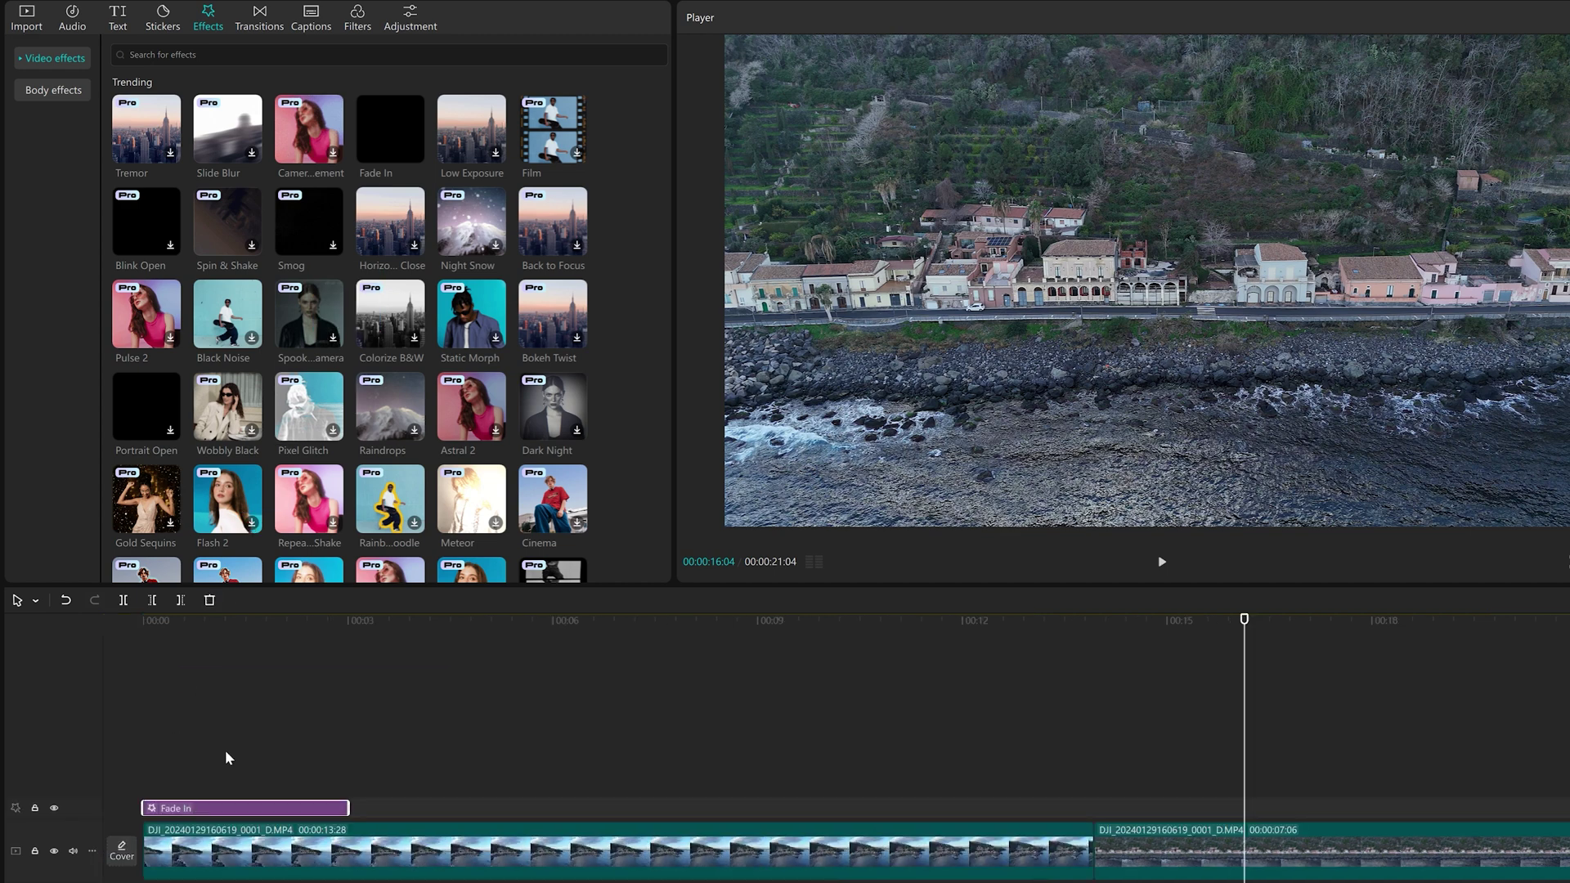
key(Up)
key(Up)
key(Up)
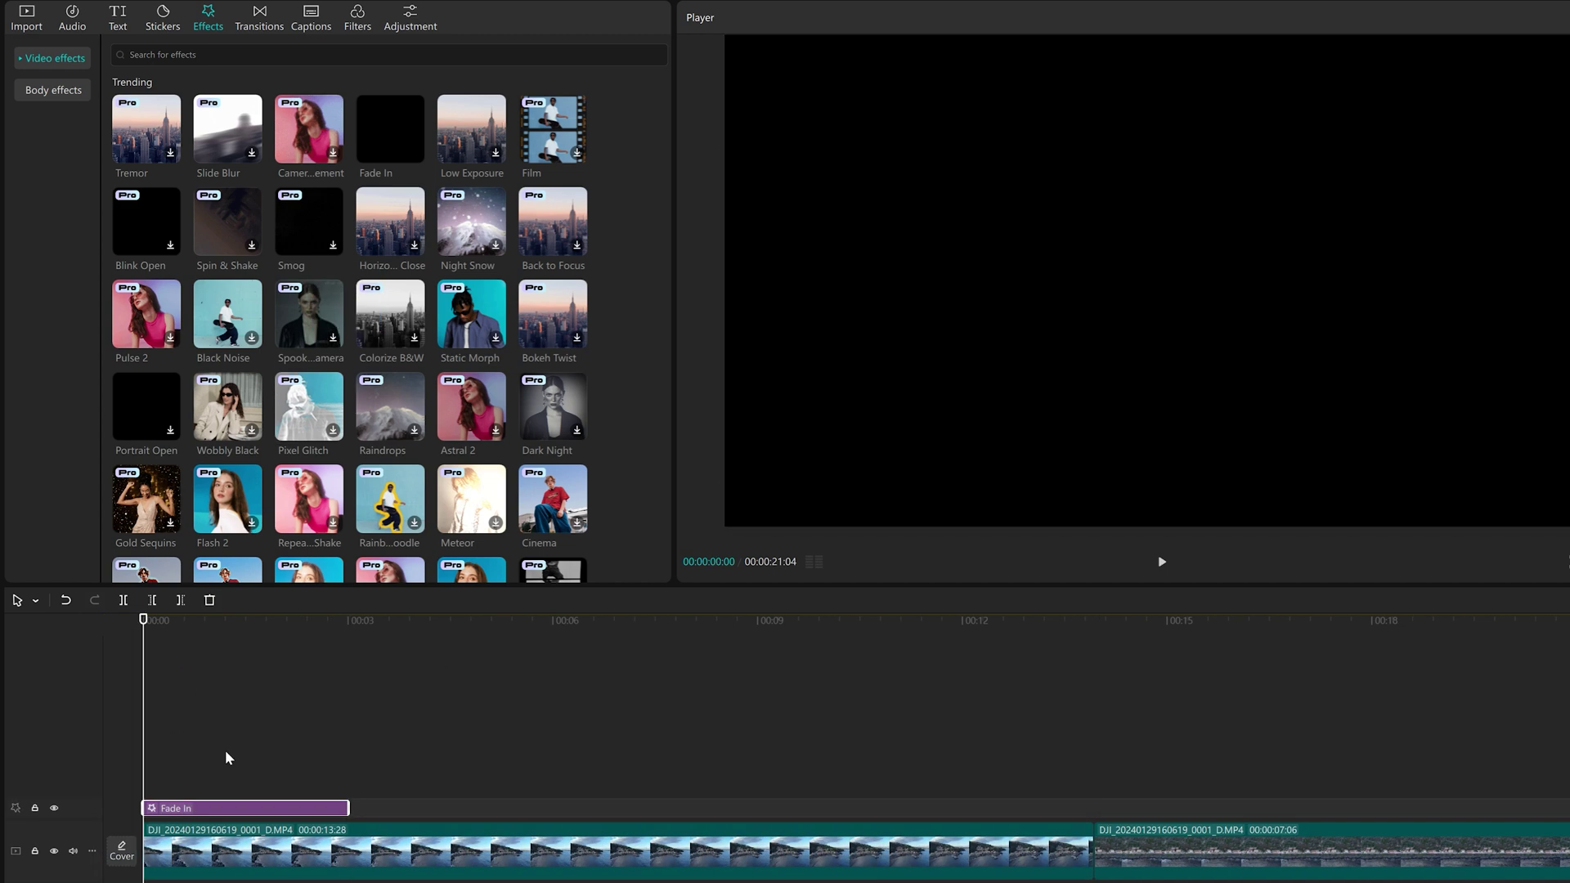
key(space)
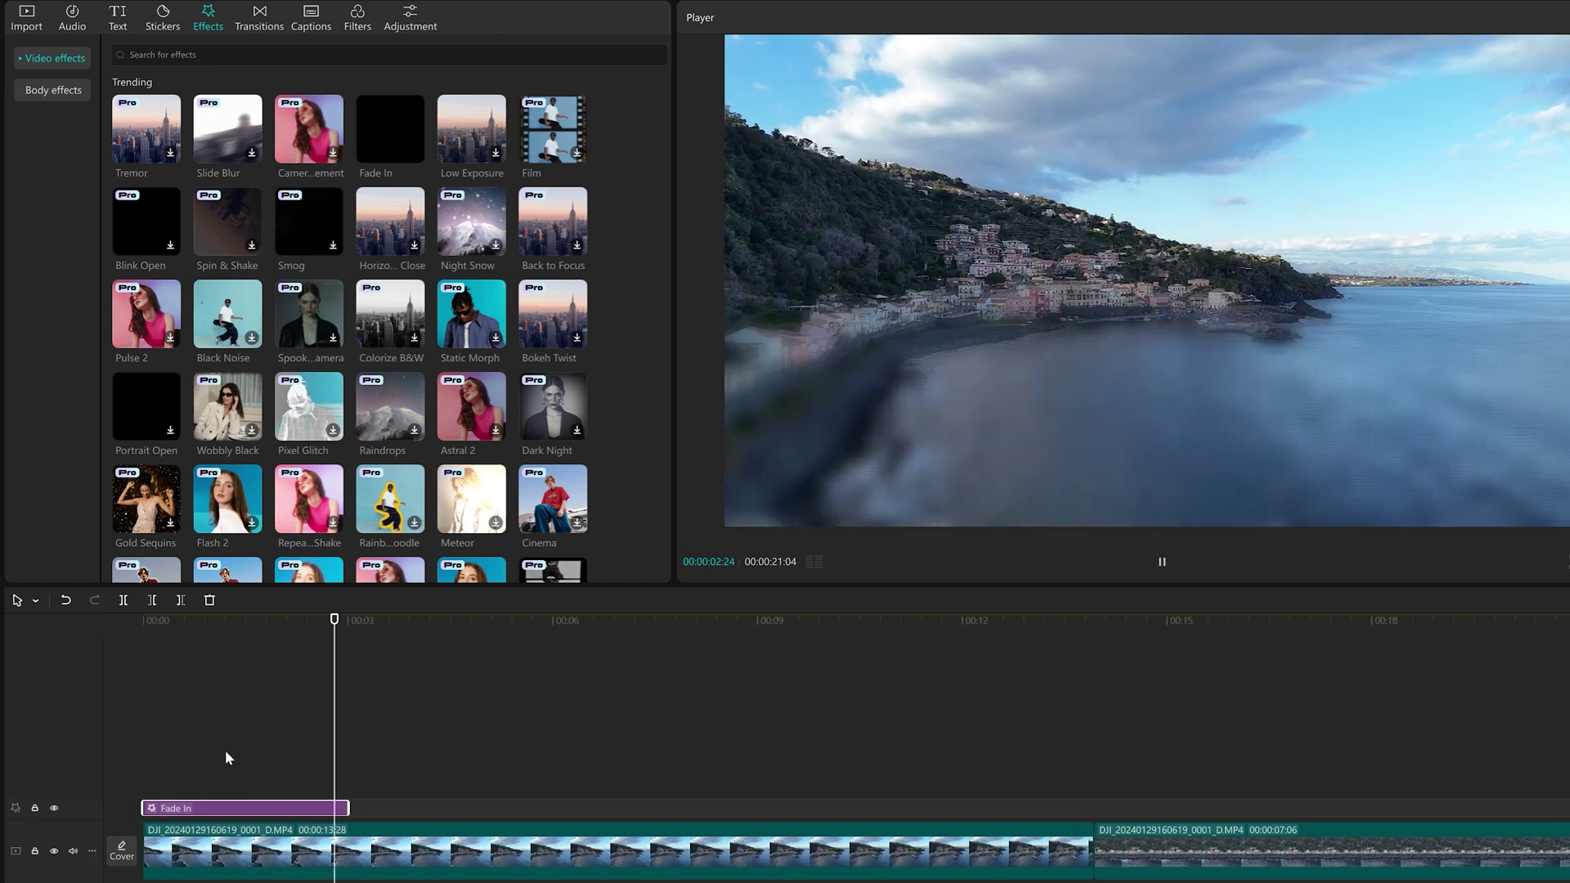
key(space)
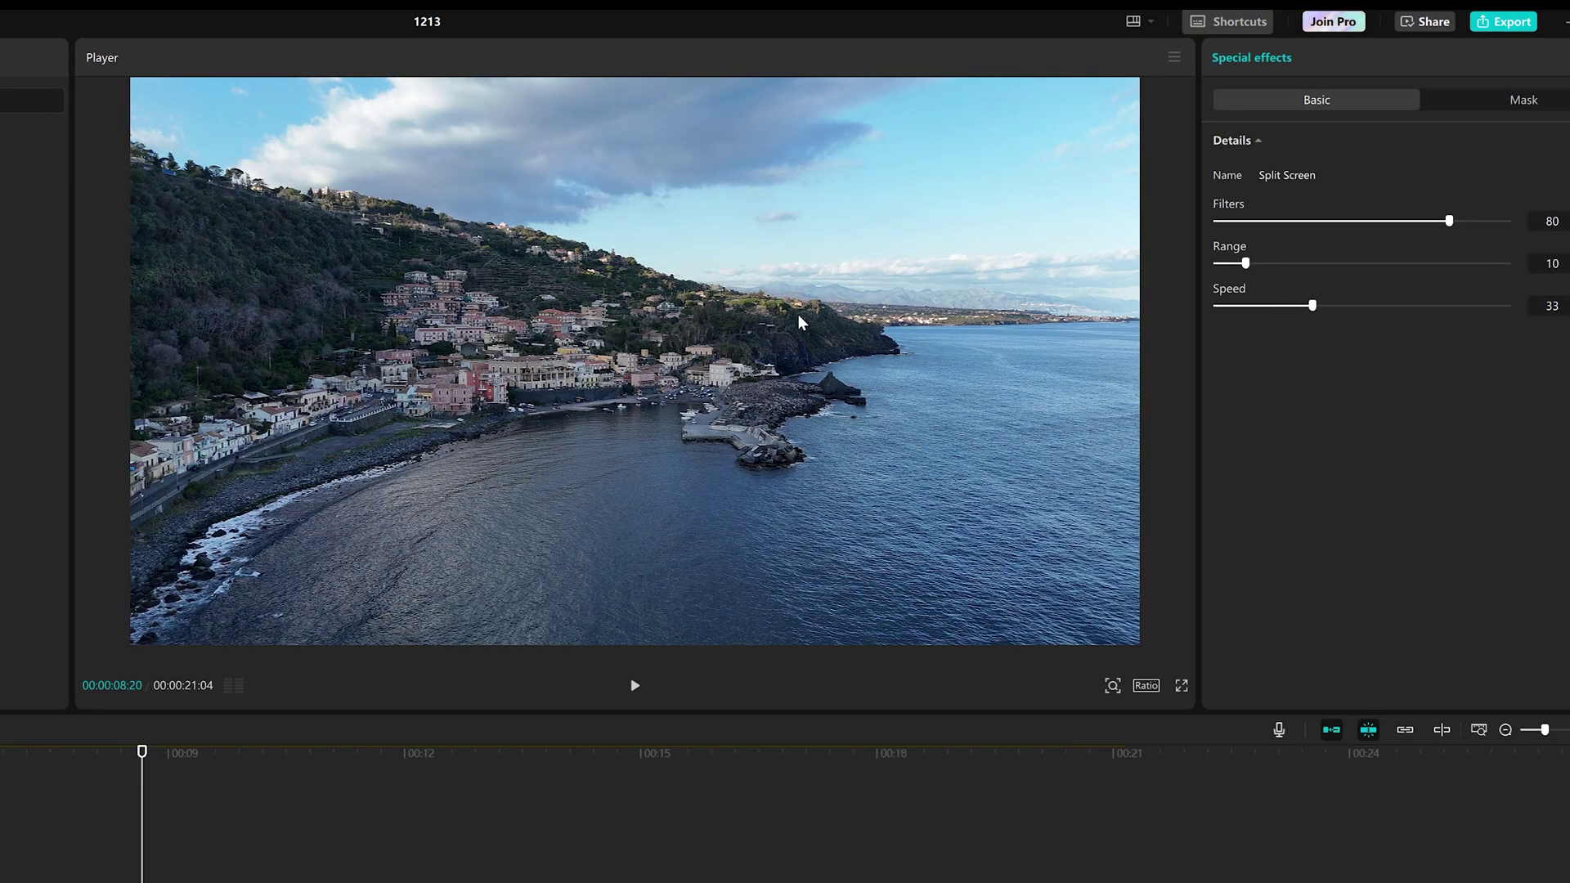
Open the Export dialog for 'Test' and keep the current export folder.
click(1497, 26)
click(1494, 24)
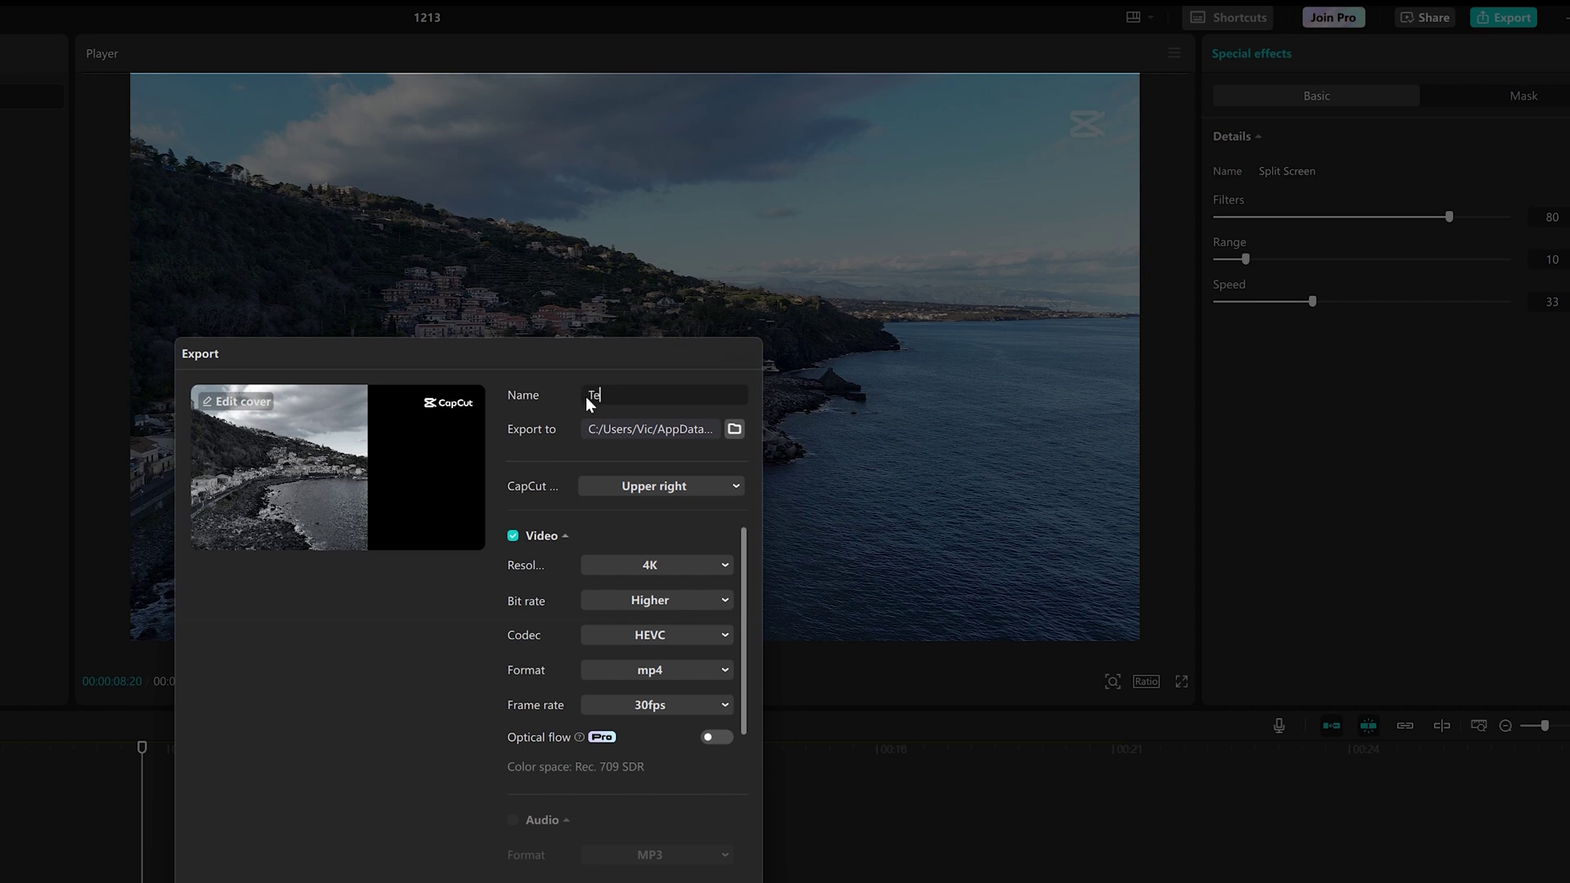
click(736, 428)
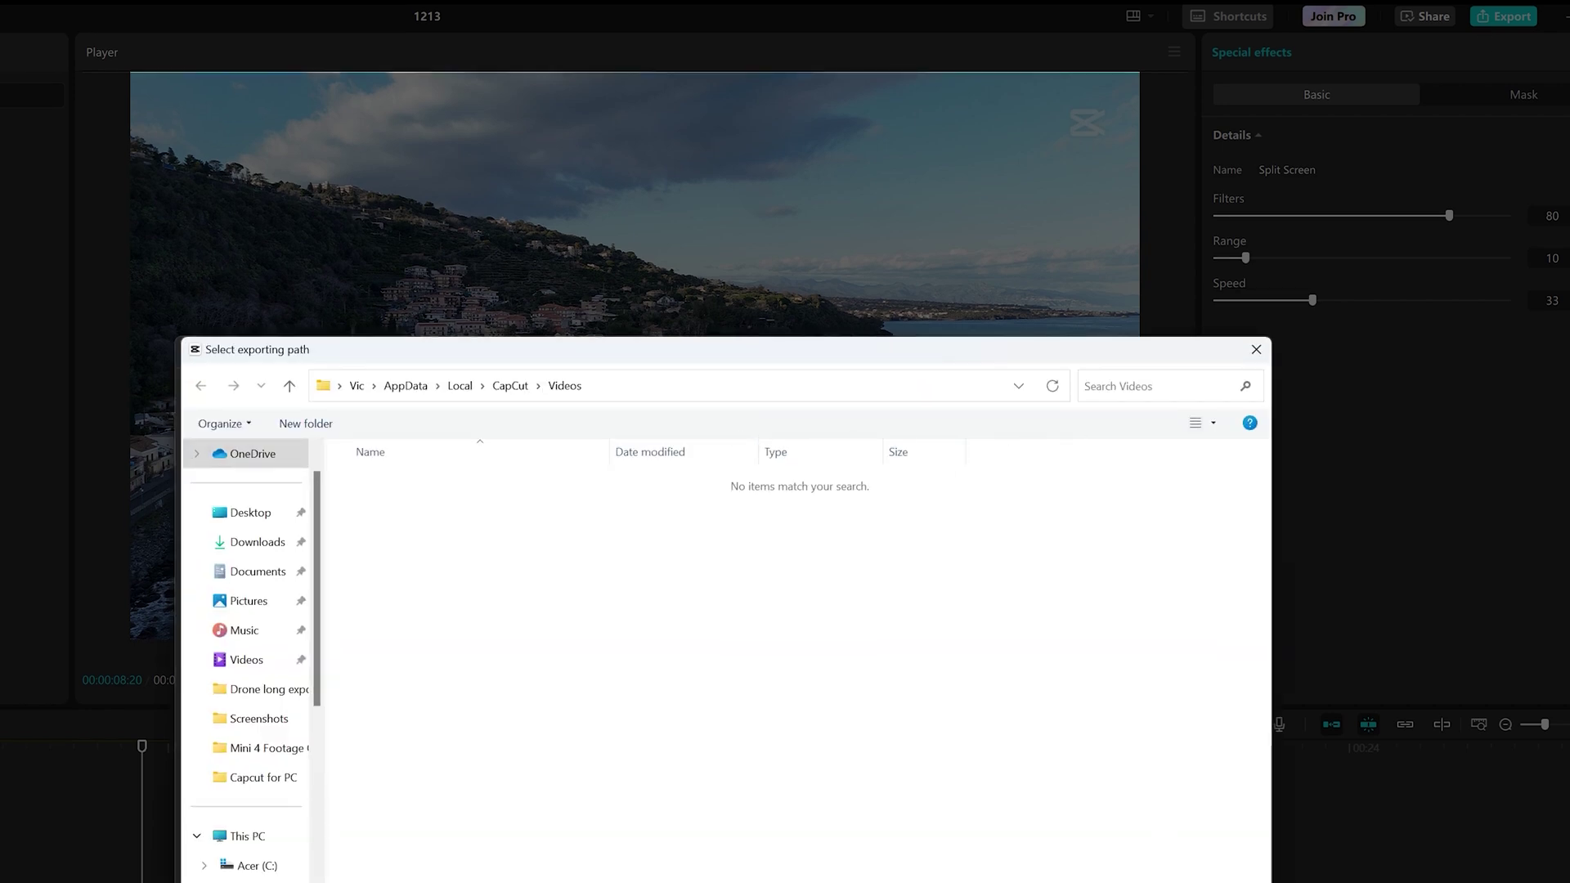
key(Return)
Confirm 4K resolution and 30fps frame rate, reviewing the remaining export settings.
click(720, 566)
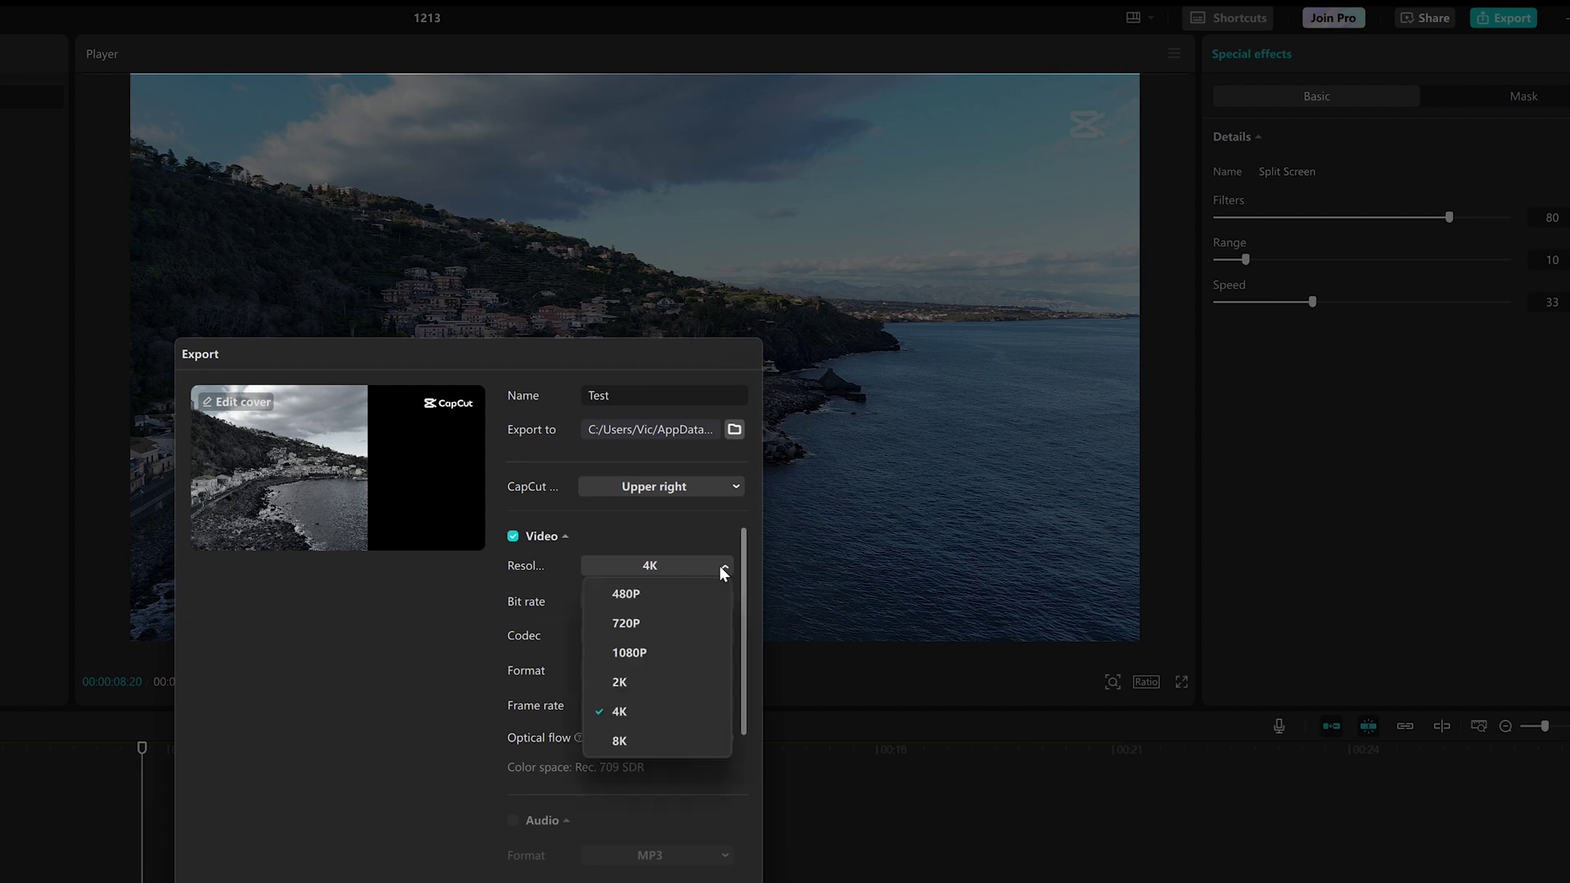
click(404, 680)
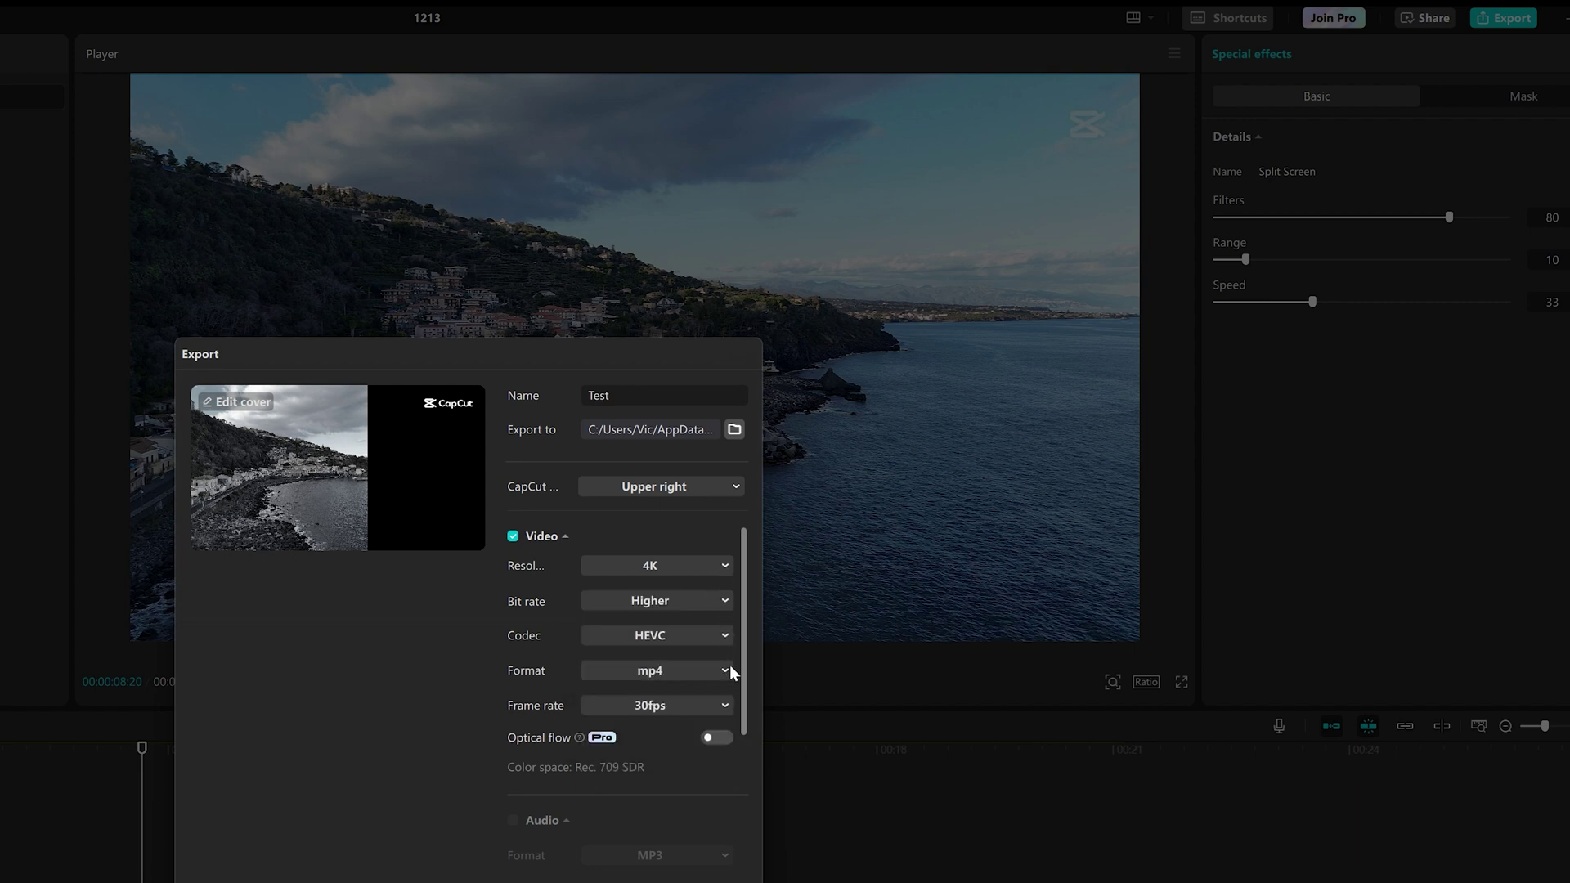
click(726, 703)
scroll(638, 724, down, 3)
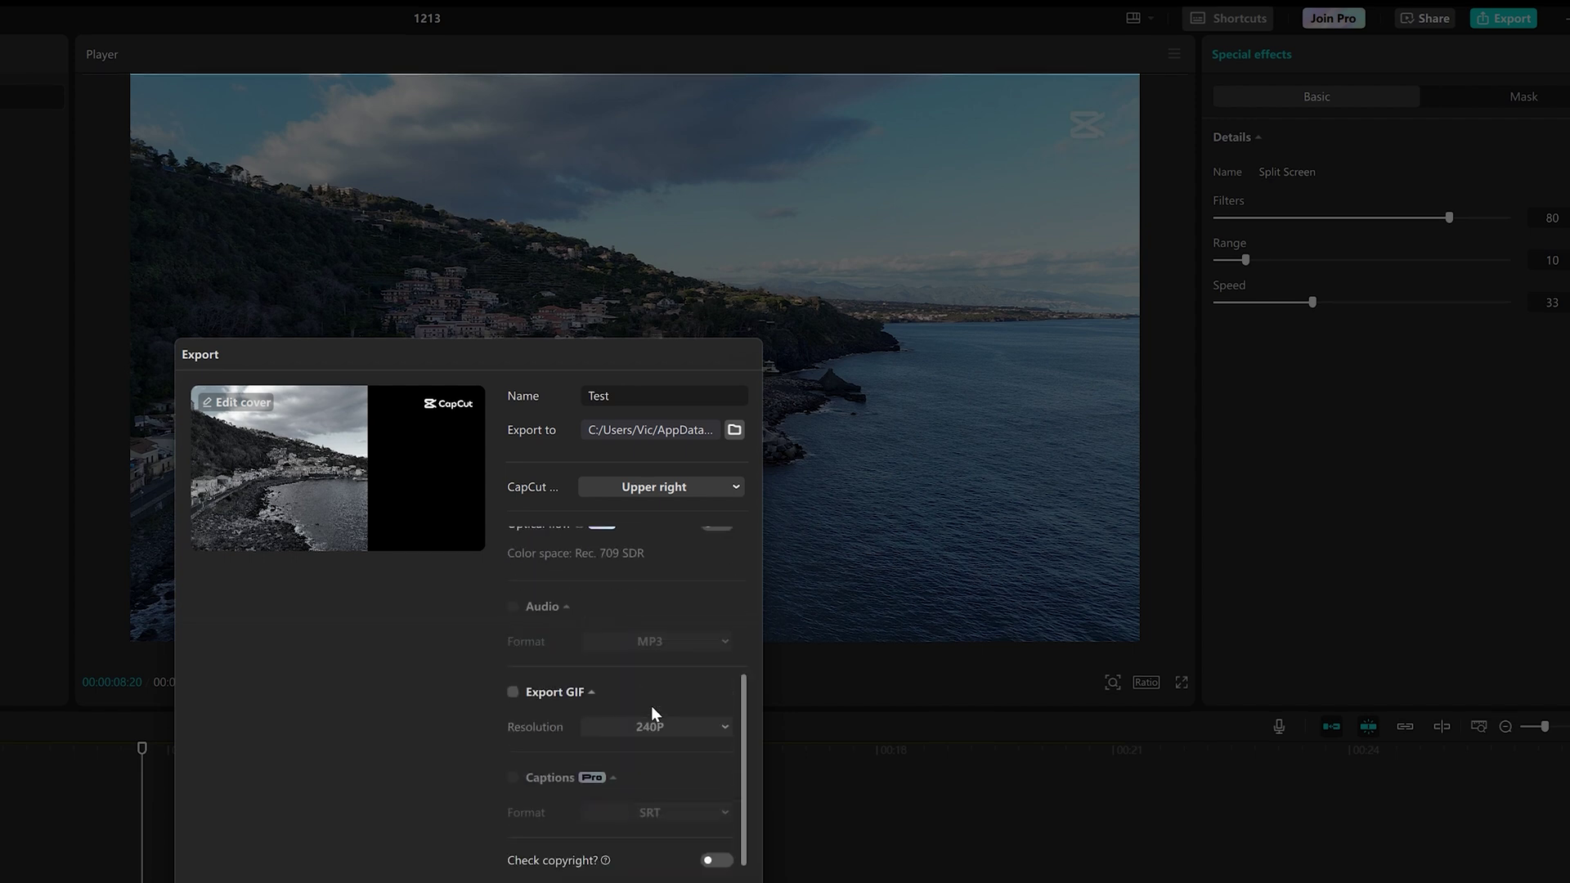